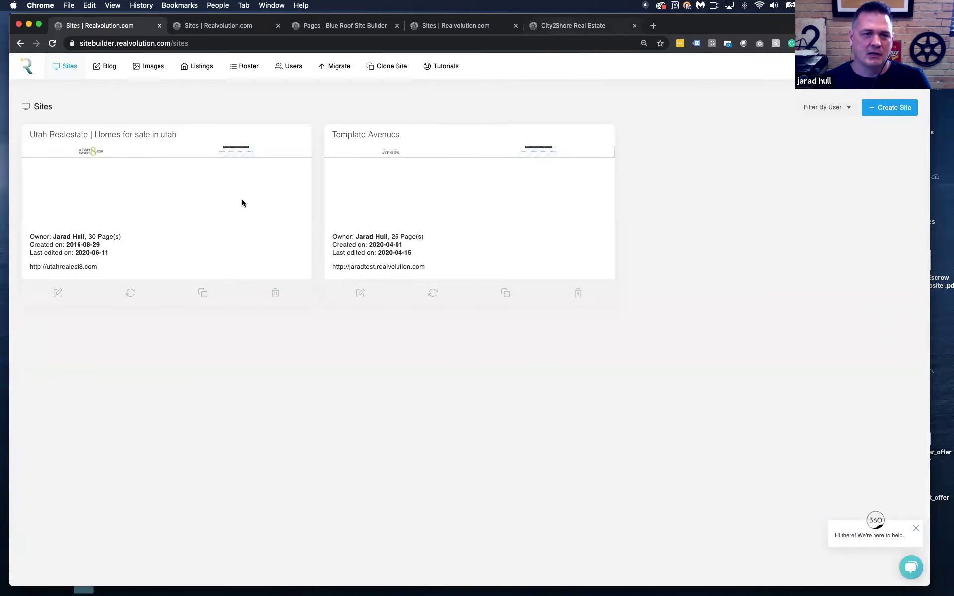
Scroll the live City2Shore homepage to the footer and back to the 'We'll Take You Anywhere!' hero
{"action": "key", "text": "super+5"}
{"action": "scroll", "coordinate": [245, 201], "scroll_direction": "down", "scroll_amount": 10}
{"action": "scroll", "coordinate": [245, 201], "scroll_direction": "down", "scroll_amount": 10}
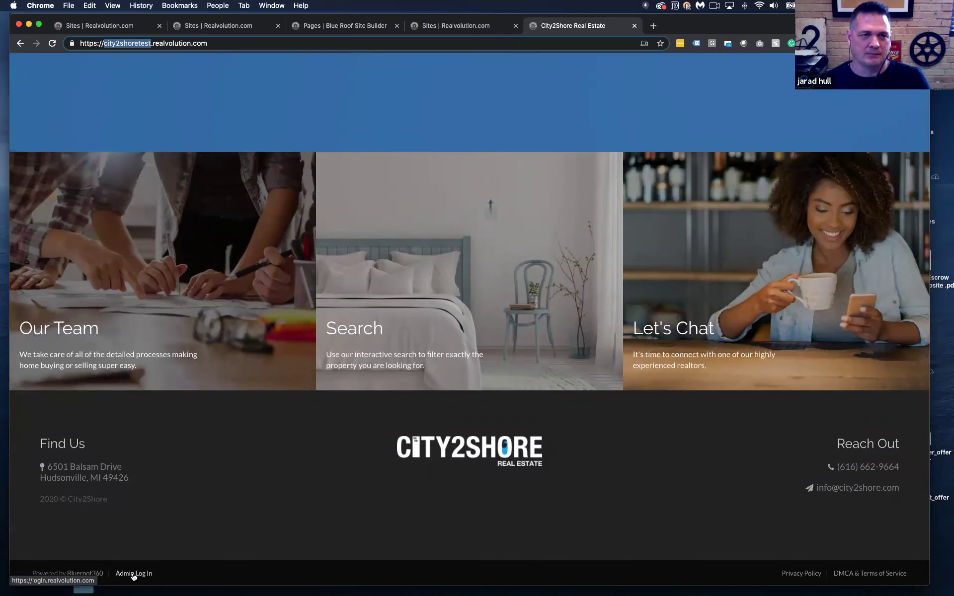
{"action": "scroll", "coordinate": [134, 576], "scroll_direction": "up", "scroll_amount": 20}
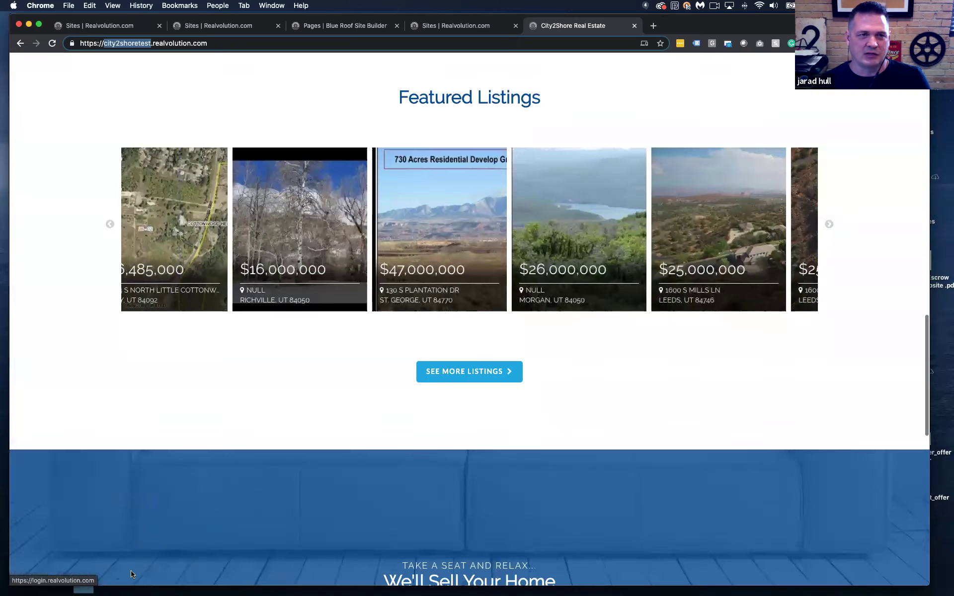
{"action": "scroll", "coordinate": [138, 547], "scroll_direction": "up", "scroll_amount": 3}
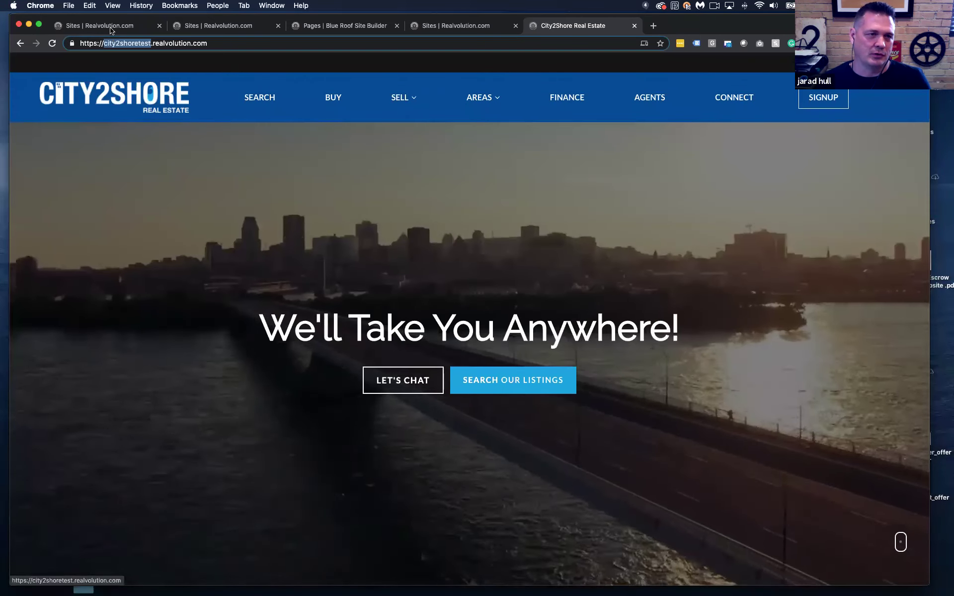
{"action": "left_click", "coordinate": [111, 30]}
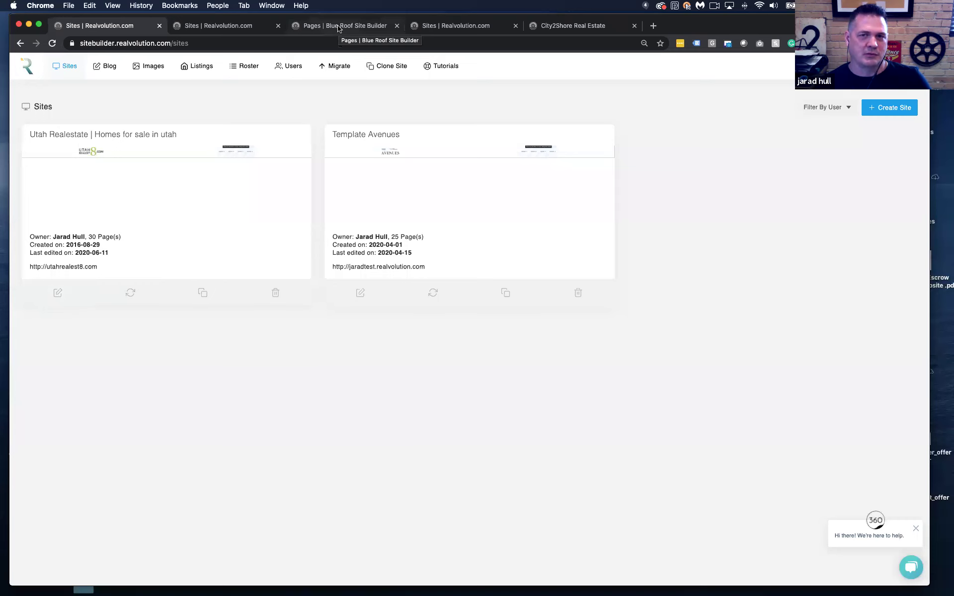
{"action": "left_click", "coordinate": [547, 26]}
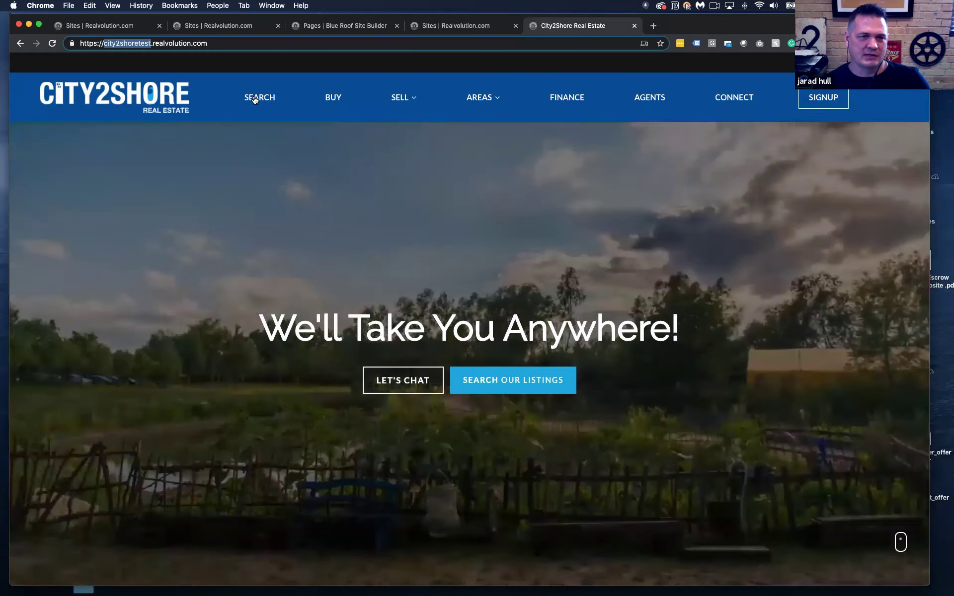
Open the City2Shore SEARCH property listings and show the results as a gallery
{"action": "left_click", "coordinate": [254, 98]}
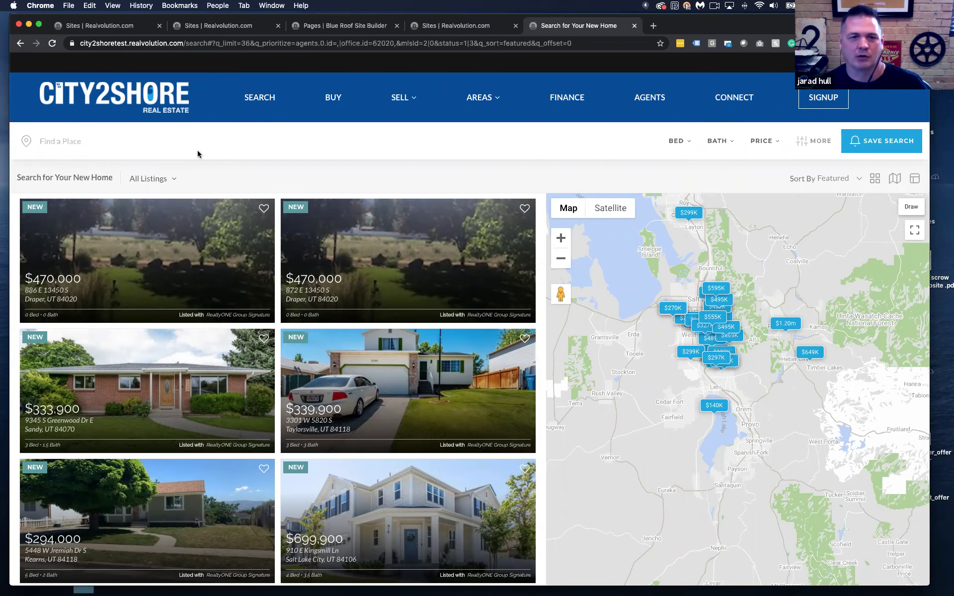
{"action": "scroll", "coordinate": [515, 411], "scroll_direction": "down", "scroll_amount": 6}
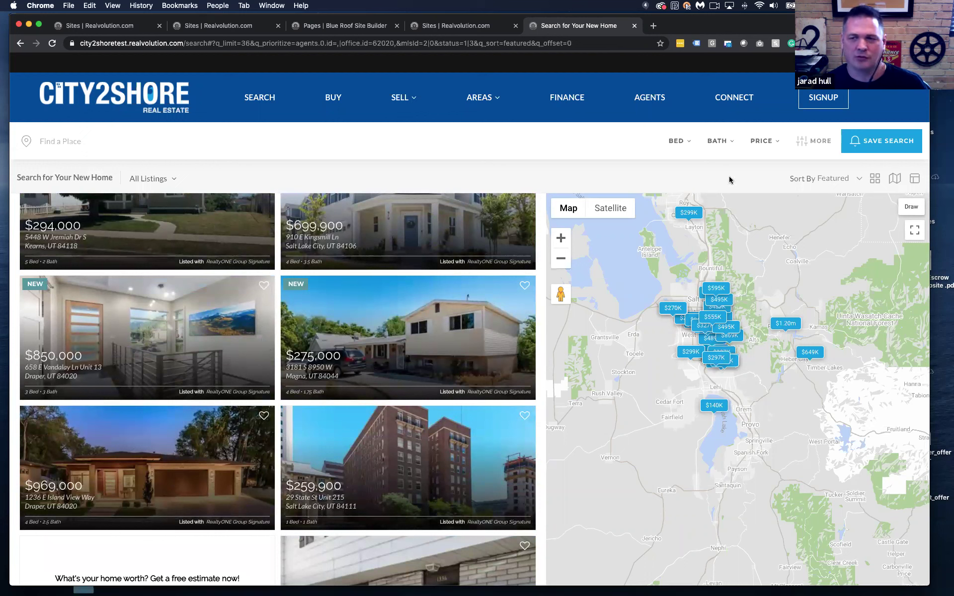
{"action": "left_click", "coordinate": [874, 180]}
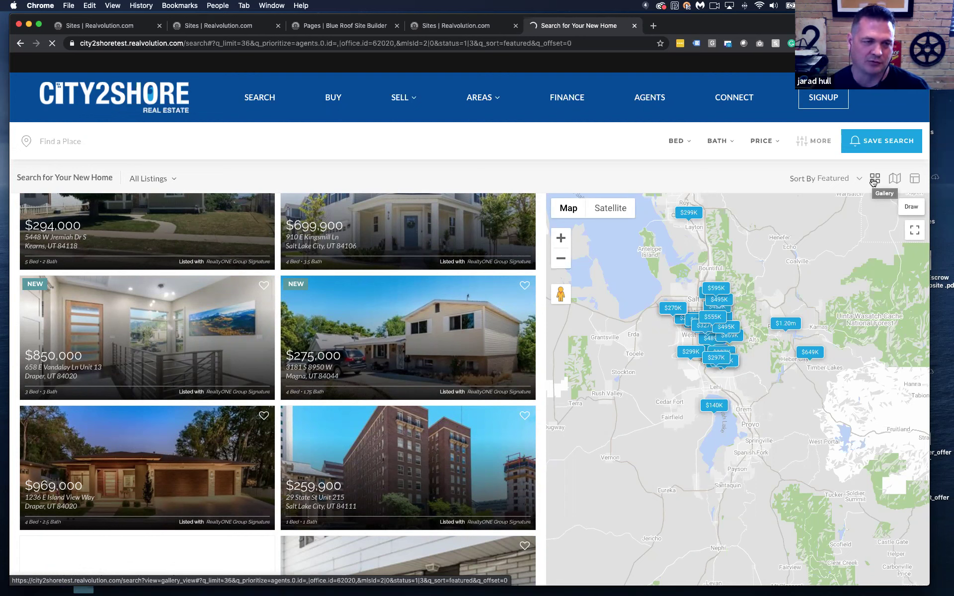
{"action": "left_click", "coordinate": [873, 180]}
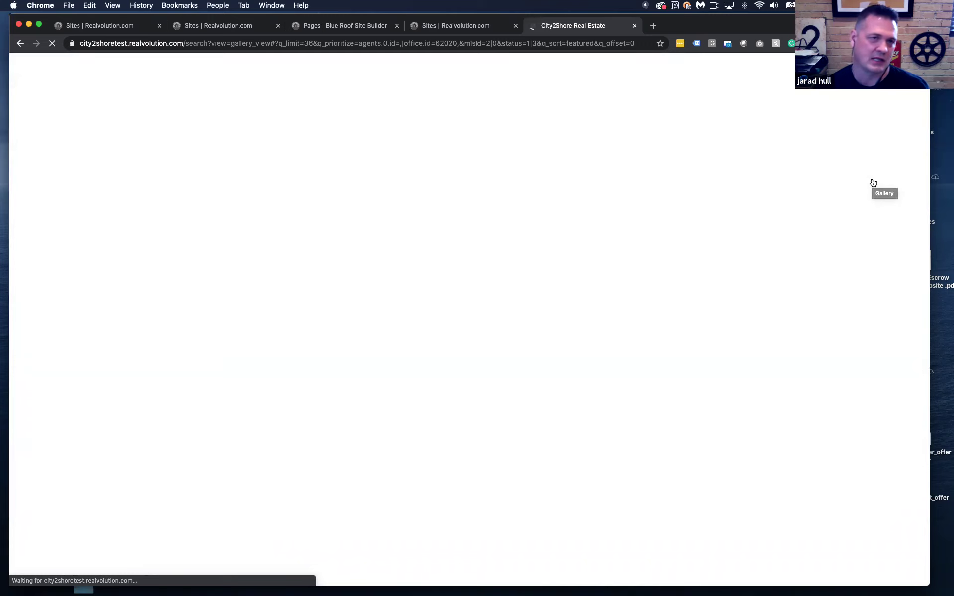
Show the City2Shore Pages list in the site builder, scrolled to HOME, SEARCH, BUY and SELL
{"action": "left_click", "coordinate": [234, 29]}
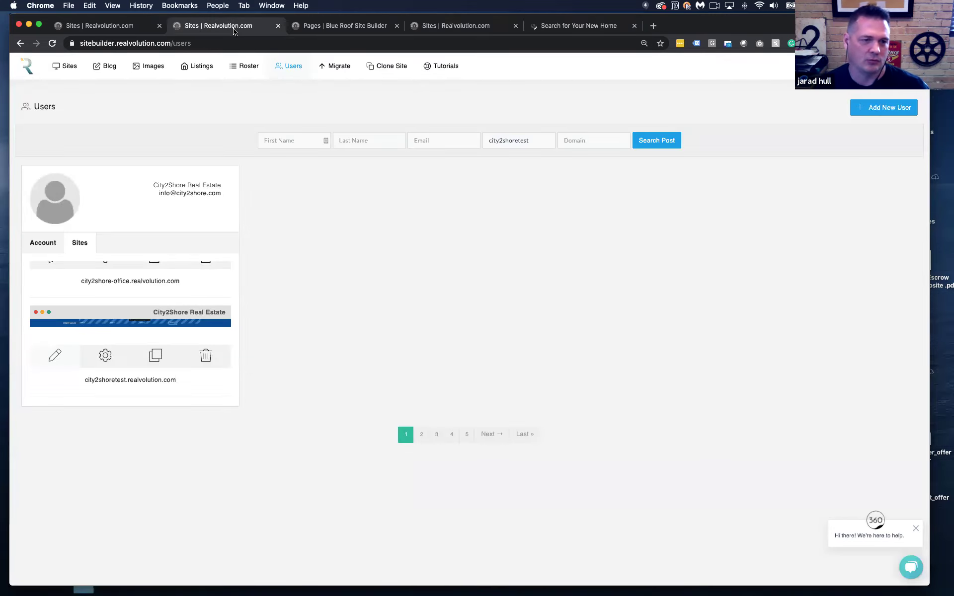
{"action": "left_click", "coordinate": [76, 27]}
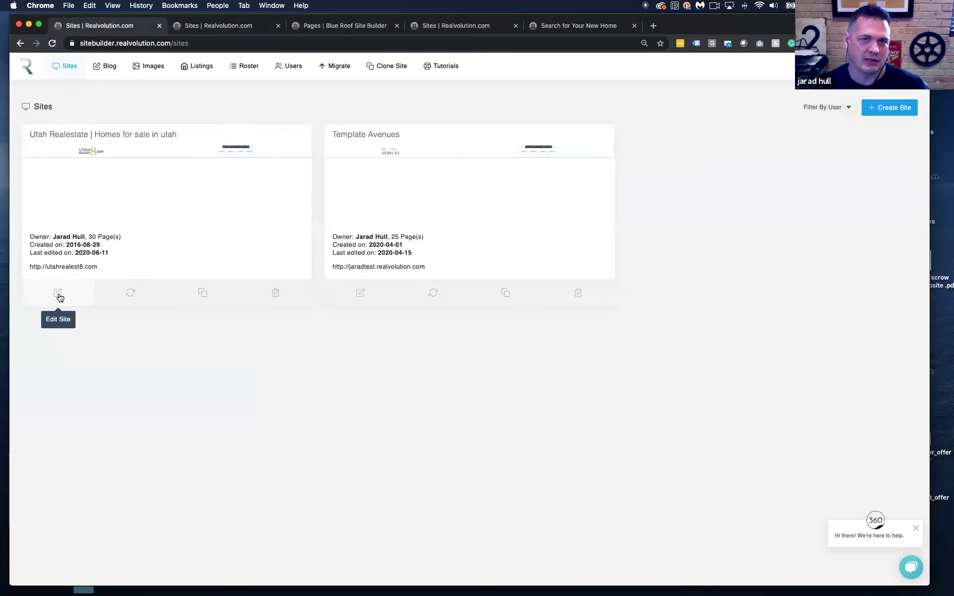
{"action": "left_click", "coordinate": [348, 28]}
{"action": "scroll", "coordinate": [128, 199], "scroll_direction": "up", "scroll_amount": 10}
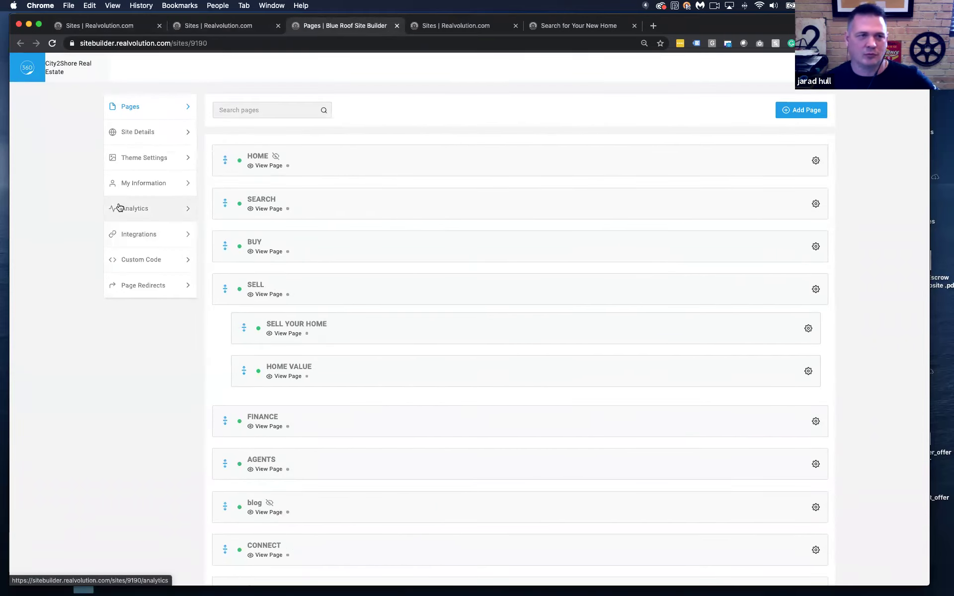
{"action": "scroll", "coordinate": [657, 161], "scroll_direction": "down", "scroll_amount": 6}
{"action": "scroll", "coordinate": [657, 164], "scroll_direction": "down", "scroll_amount": 7}
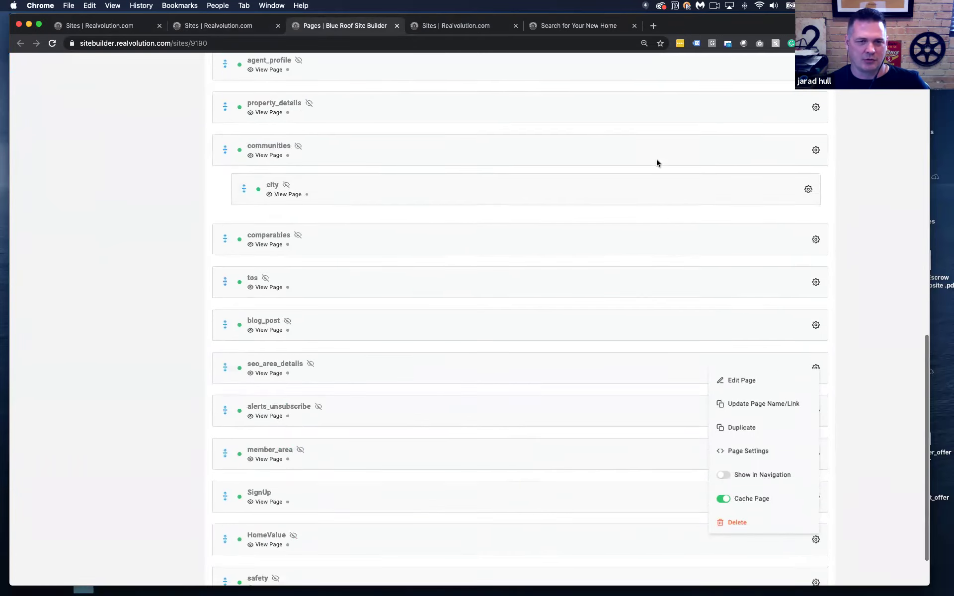
{"action": "scroll", "coordinate": [657, 163], "scroll_direction": "up", "scroll_amount": 15}
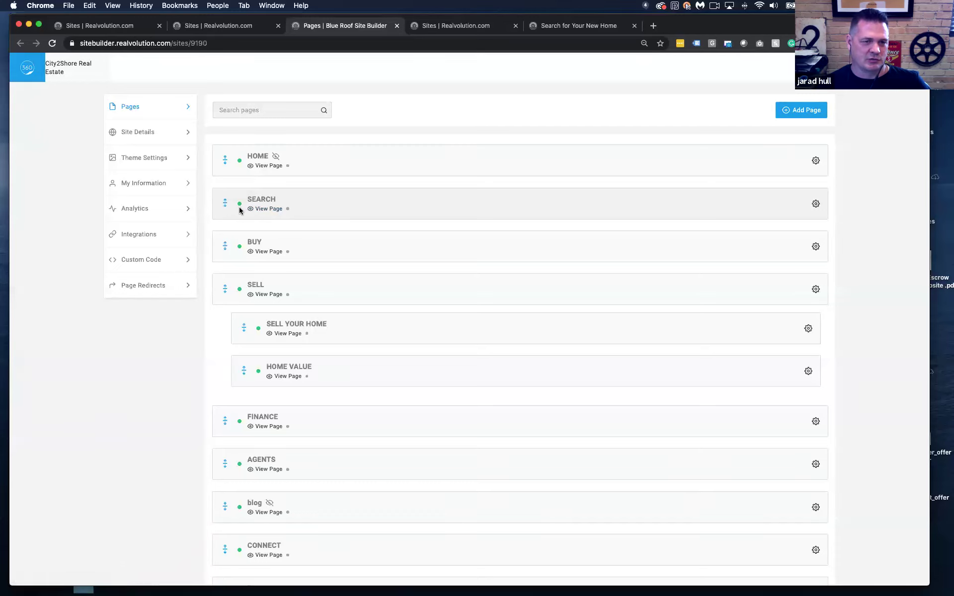
Drag BUY above SEARCH, then restore SEARCH to its original place above BUY
{"action": "left_click_drag", "start_coordinate": [224, 249], "coordinate": [227, 203]}
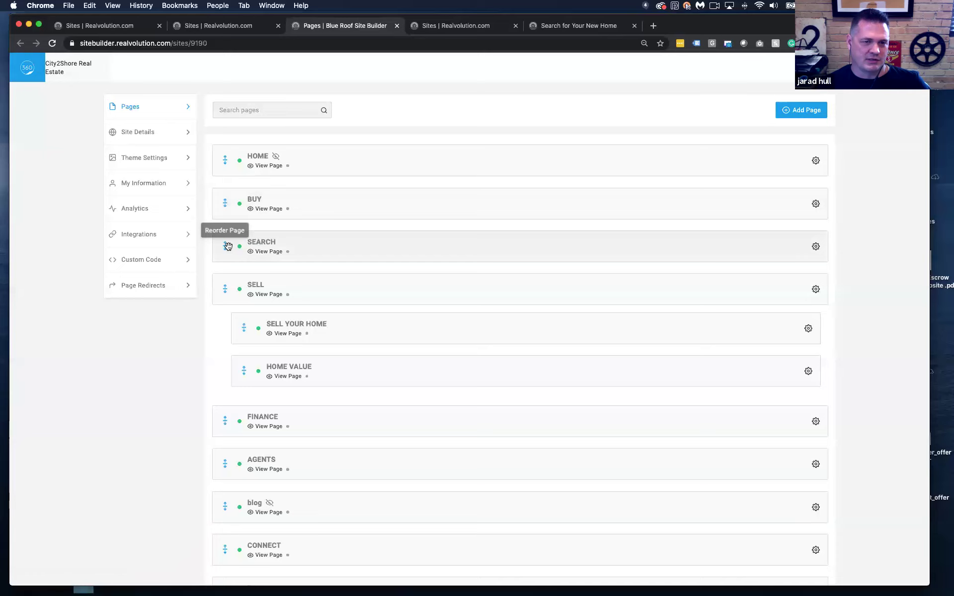
{"action": "left_click_drag", "start_coordinate": [225, 246], "coordinate": [227, 197]}
{"action": "left_click_drag", "start_coordinate": [223, 243], "coordinate": [230, 193]}
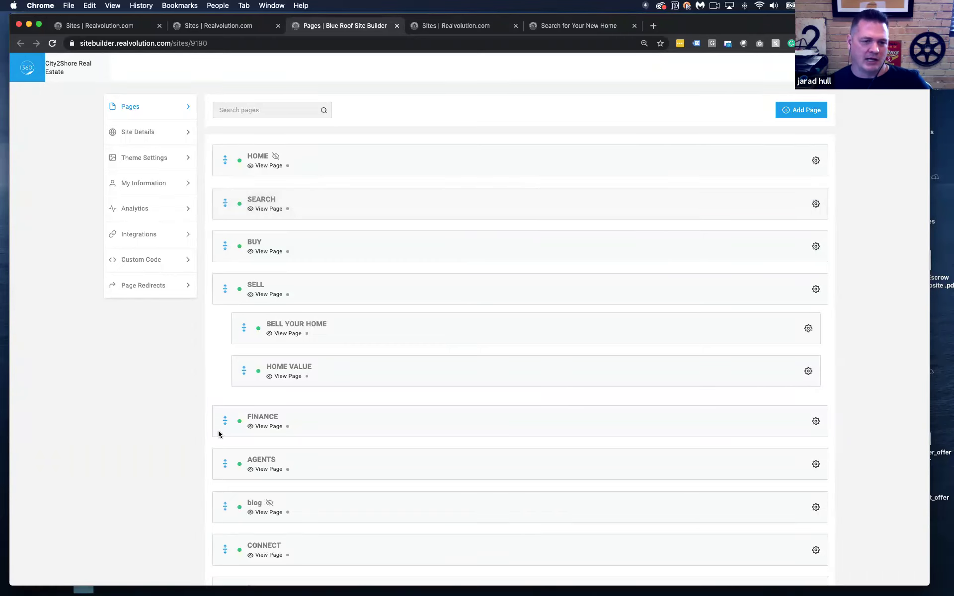
Nest FINANCE under SELL, return it to a top-level page, and go to Site Details
{"action": "left_click_drag", "start_coordinate": [225, 422], "coordinate": [268, 398]}
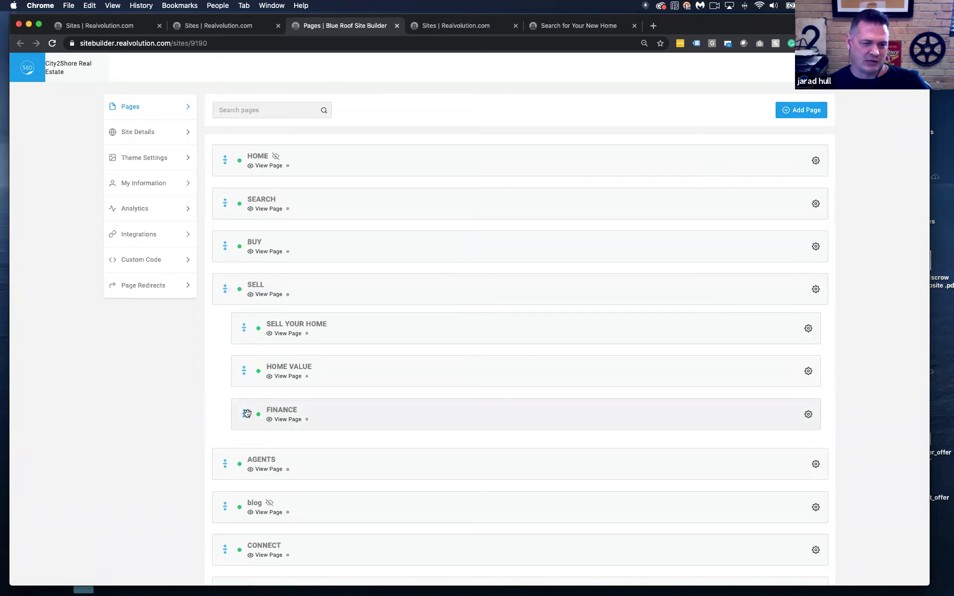
{"action": "left_click_drag", "start_coordinate": [247, 413], "coordinate": [227, 417]}
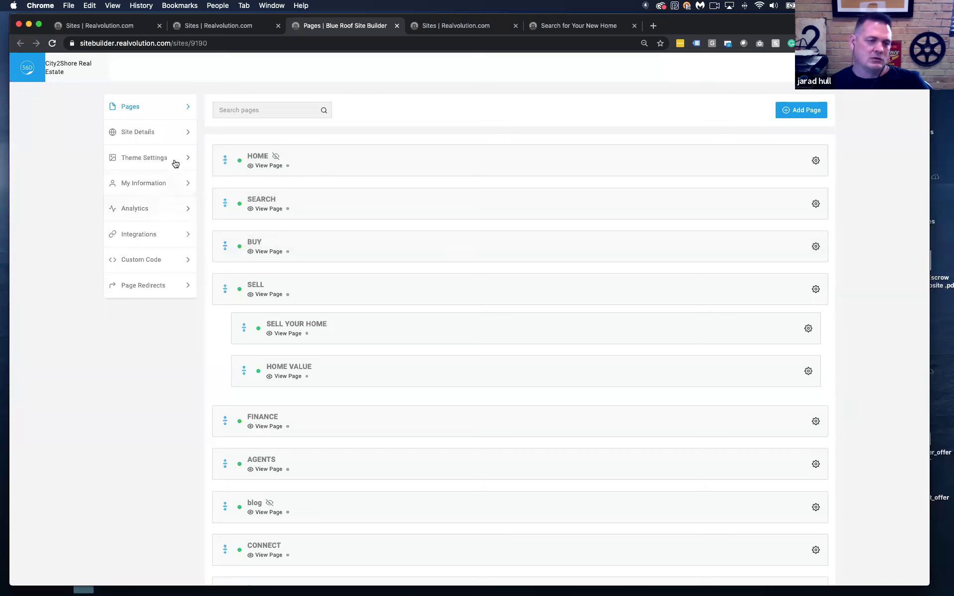
{"action": "left_click", "coordinate": [144, 132]}
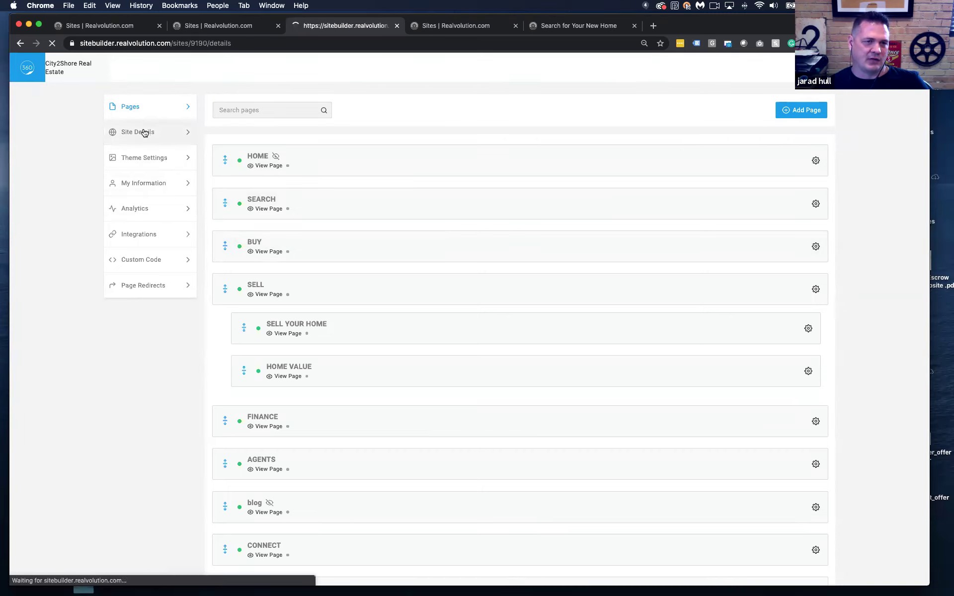
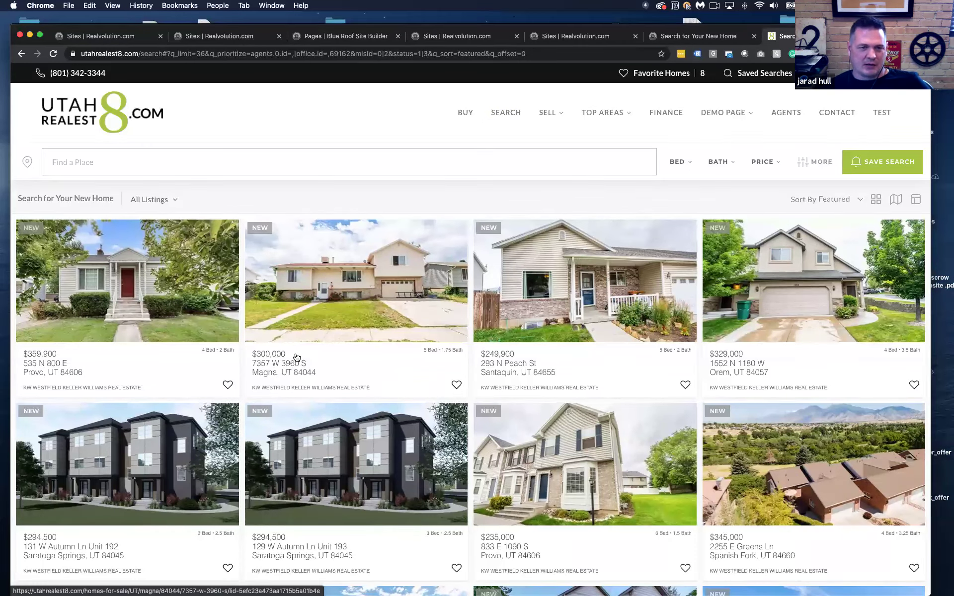
Flip between the live City2Shore and Utah RealEst8 search pages, then head back to the builder
{"action": "left_click", "coordinate": [678, 40]}
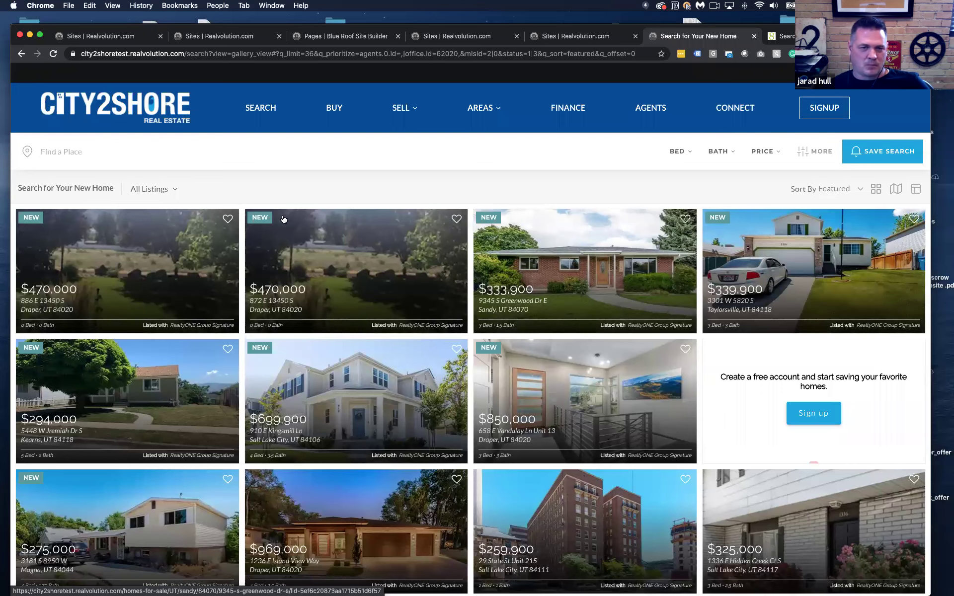
{"action": "left_click", "coordinate": [792, 39]}
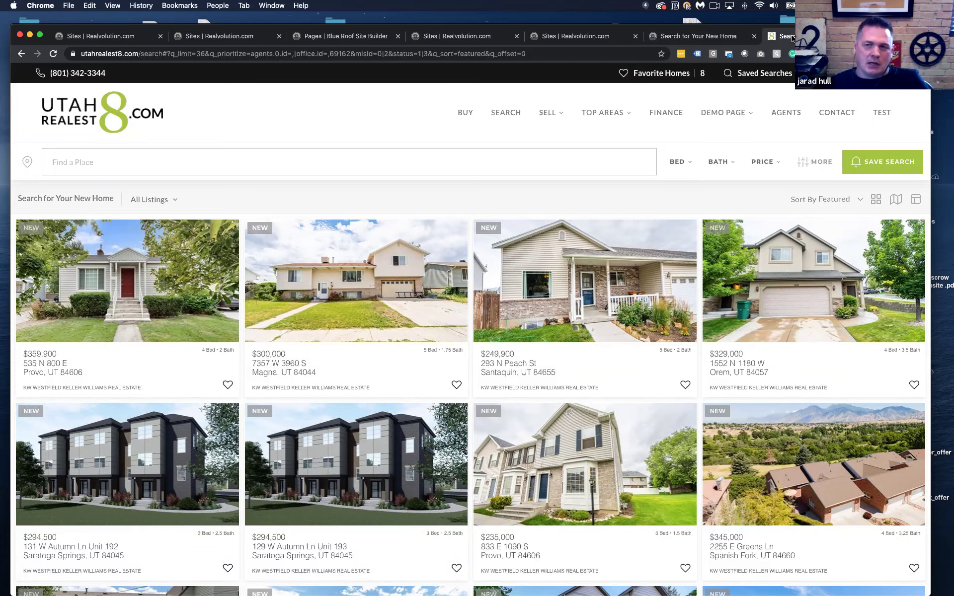
{"action": "left_click", "coordinate": [678, 36]}
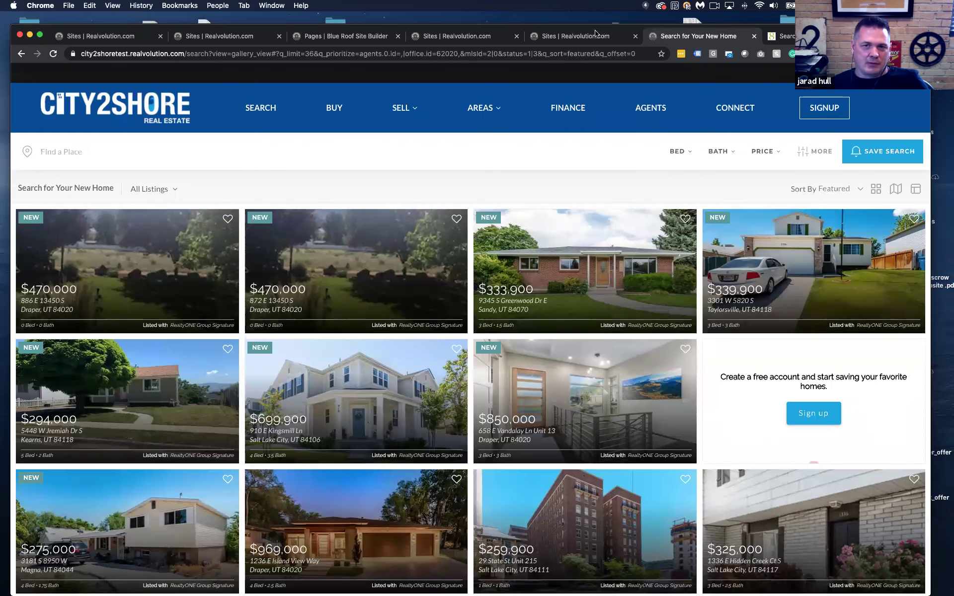
{"action": "left_click", "coordinate": [595, 33]}
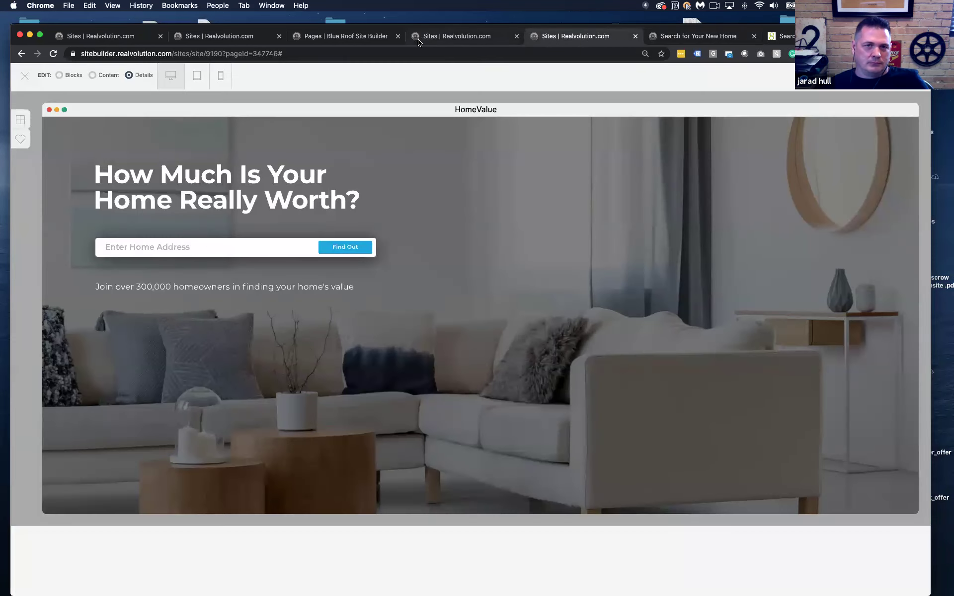
Set the Search Template to Light Mode, keeping View By Default on Hybrid view
{"action": "left_click", "coordinate": [417, 41]}
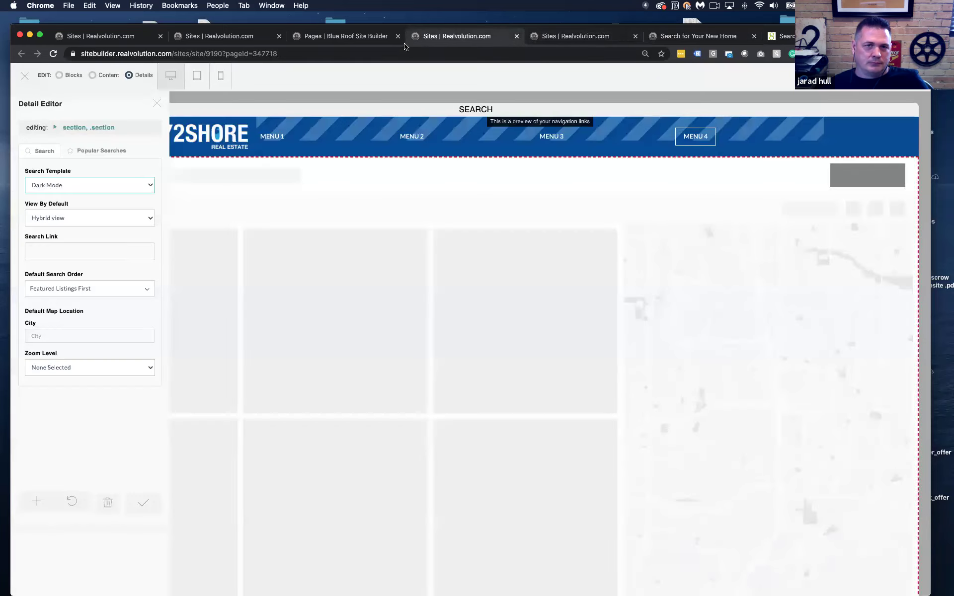
{"action": "left_click", "coordinate": [104, 187]}
{"action": "key", "text": "Down"}
{"action": "key", "text": "Return"}
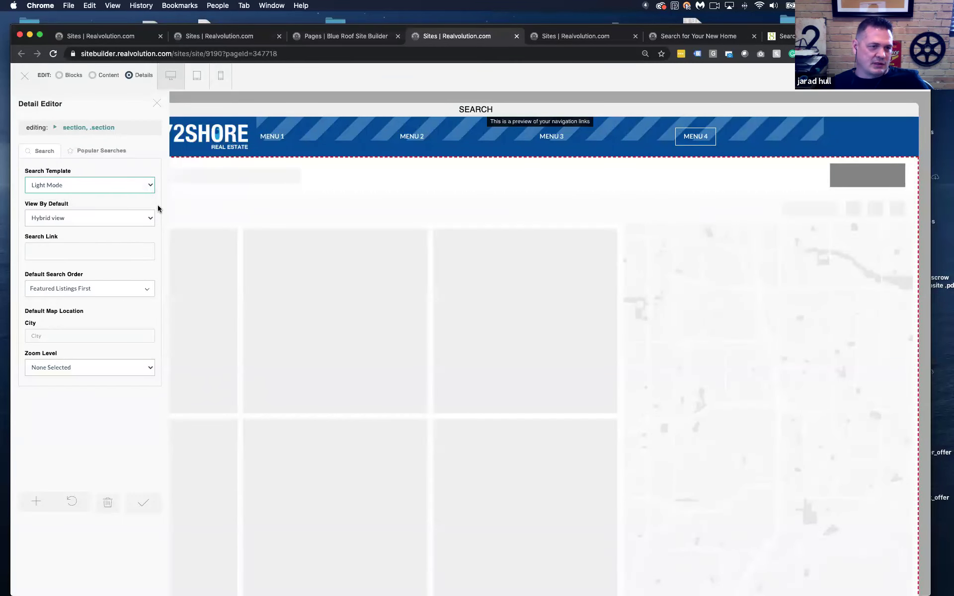
{"action": "left_click", "coordinate": [94, 218]}
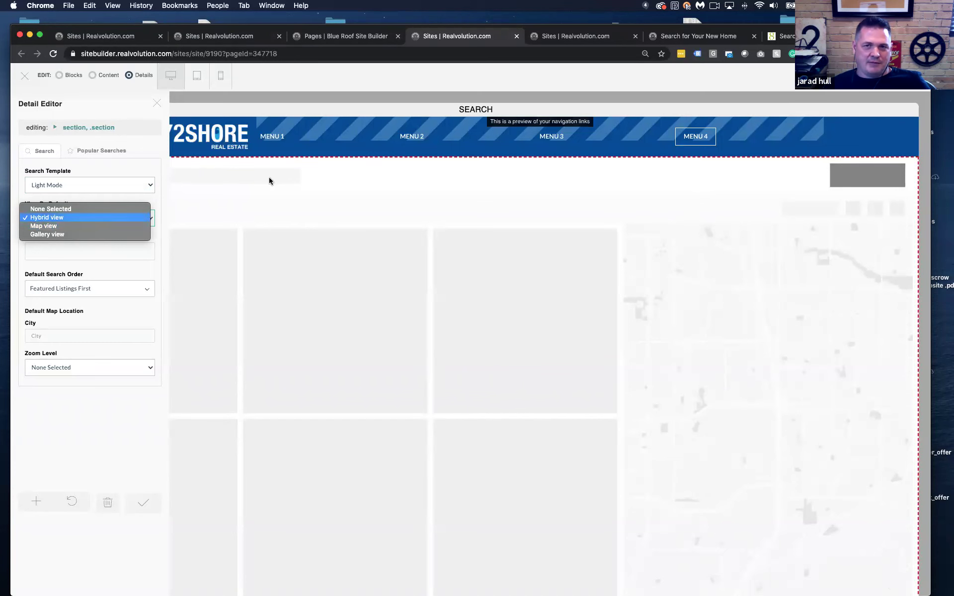
{"action": "left_click", "coordinate": [687, 37]}
{"action": "left_click", "coordinate": [687, 37]}
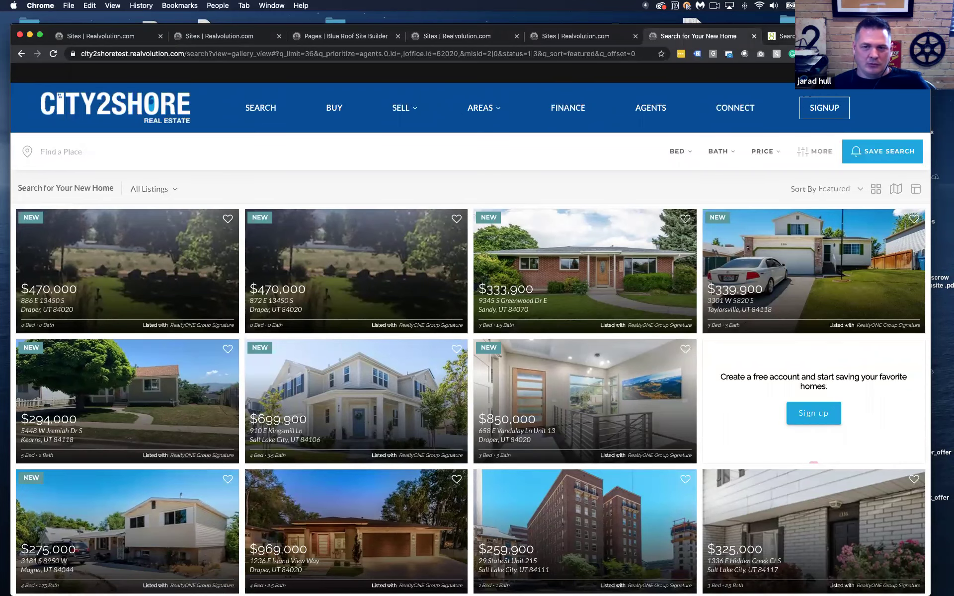
View City2Shore listings on the map only, then in the hybrid list-beside-map layout
{"action": "left_click", "coordinate": [764, 38]}
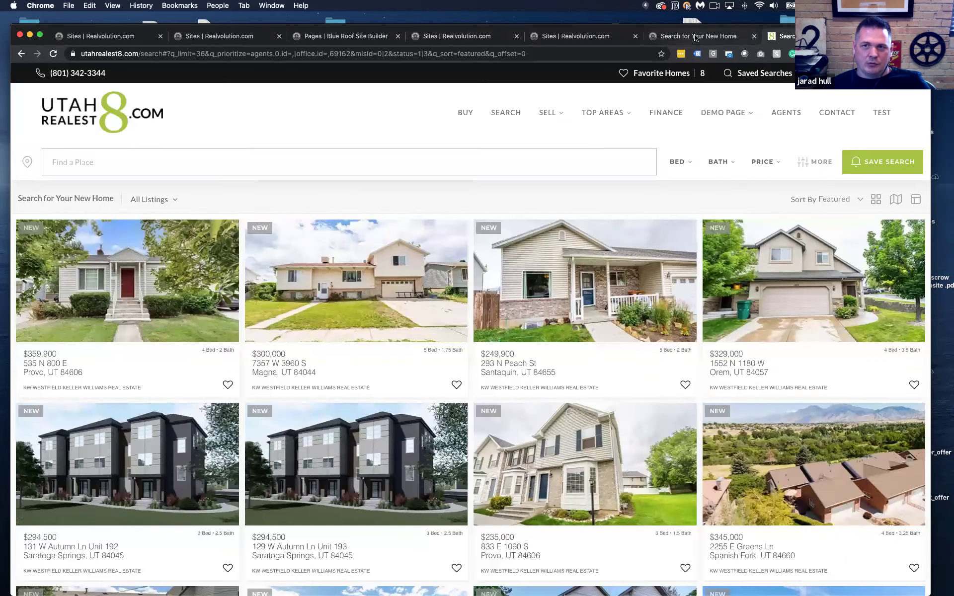
{"action": "left_click", "coordinate": [695, 36]}
{"action": "left_click", "coordinate": [897, 192]}
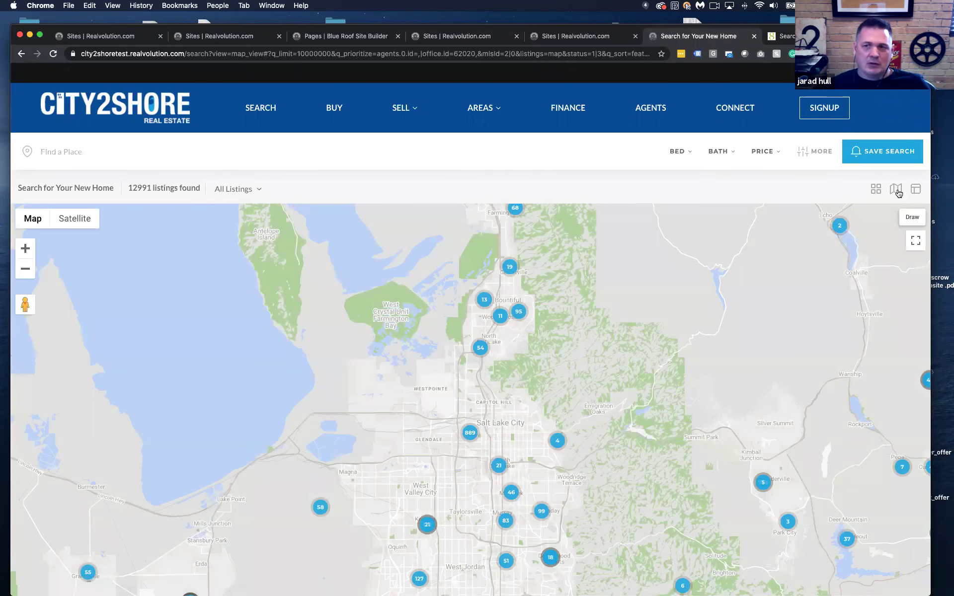
{"action": "left_click", "coordinate": [912, 193]}
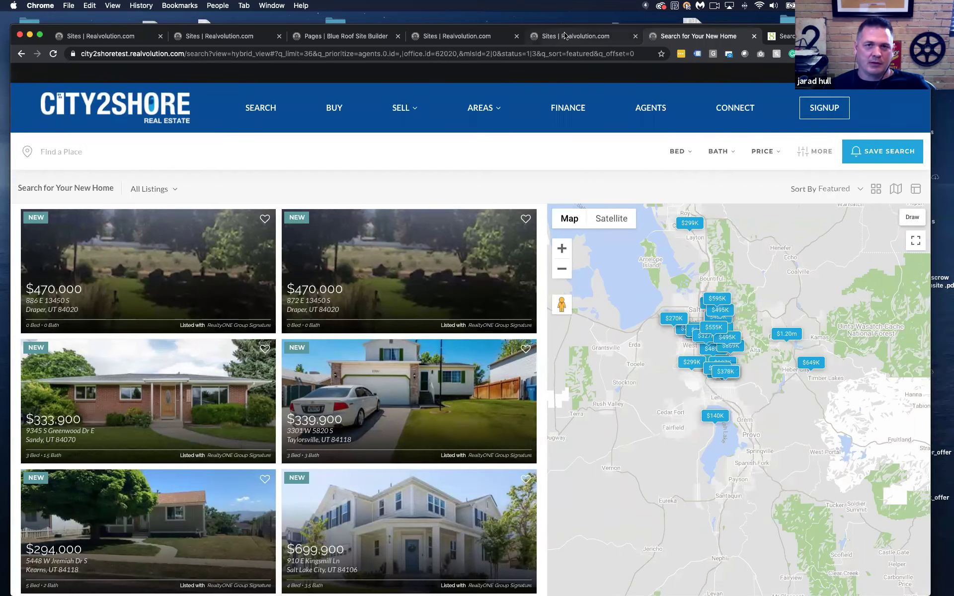
Change Default Search Order from Featured Listings First to Newest First, leaving Hybrid view
{"action": "left_click", "coordinate": [549, 33]}
{"action": "left_click", "coordinate": [445, 36]}
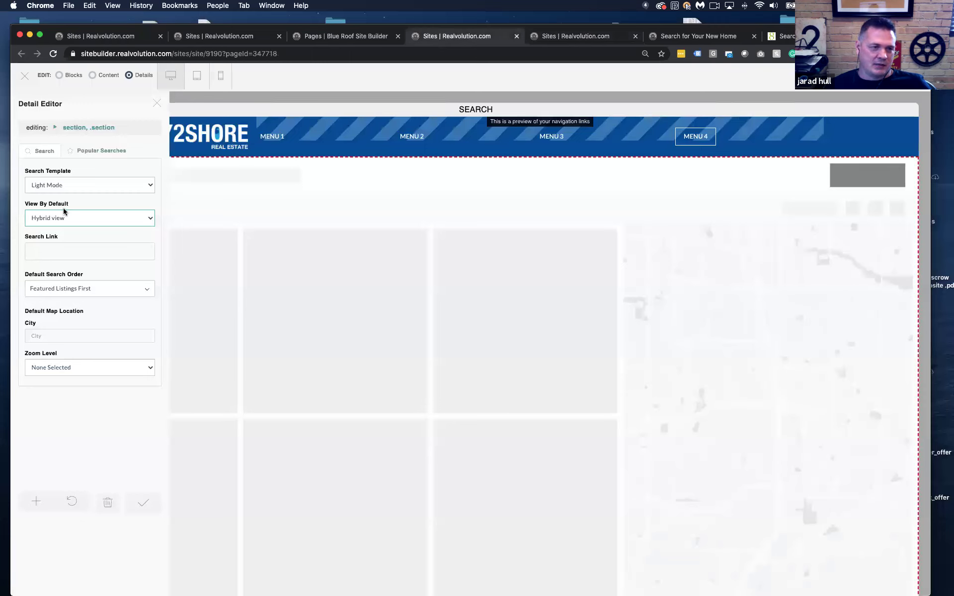
{"action": "left_click", "coordinate": [78, 222]}
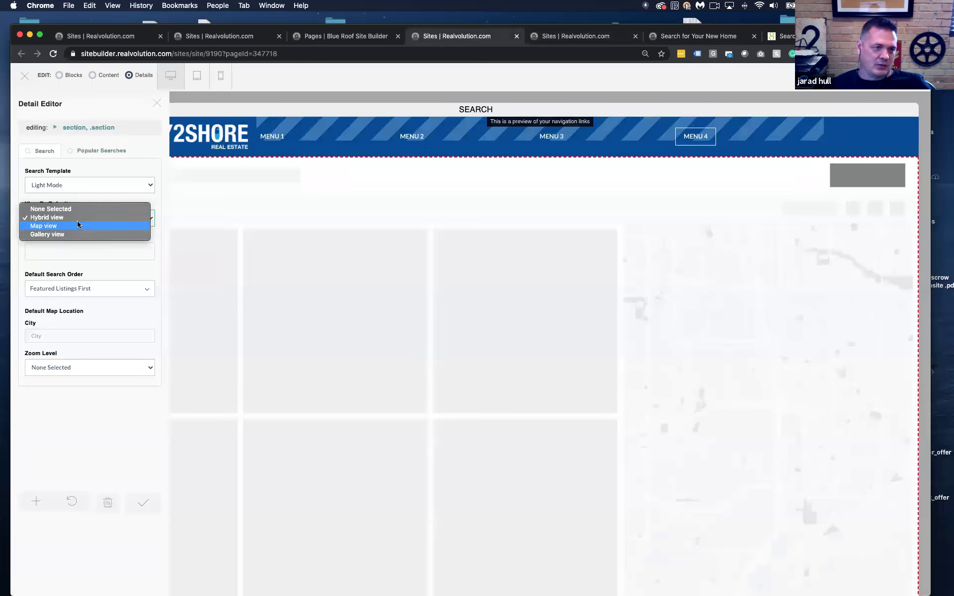
{"action": "left_click", "coordinate": [166, 258]}
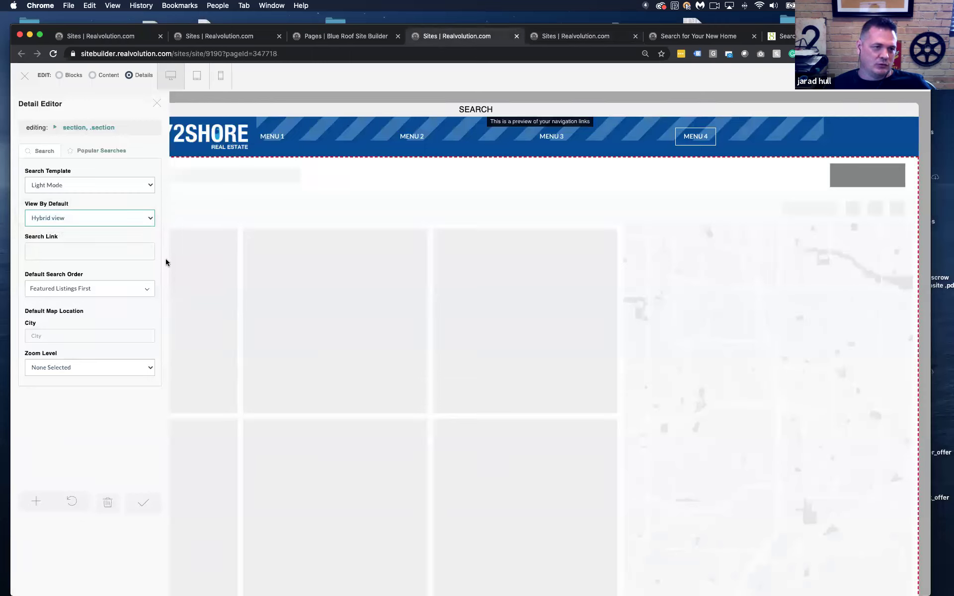
{"action": "left_click", "coordinate": [86, 290]}
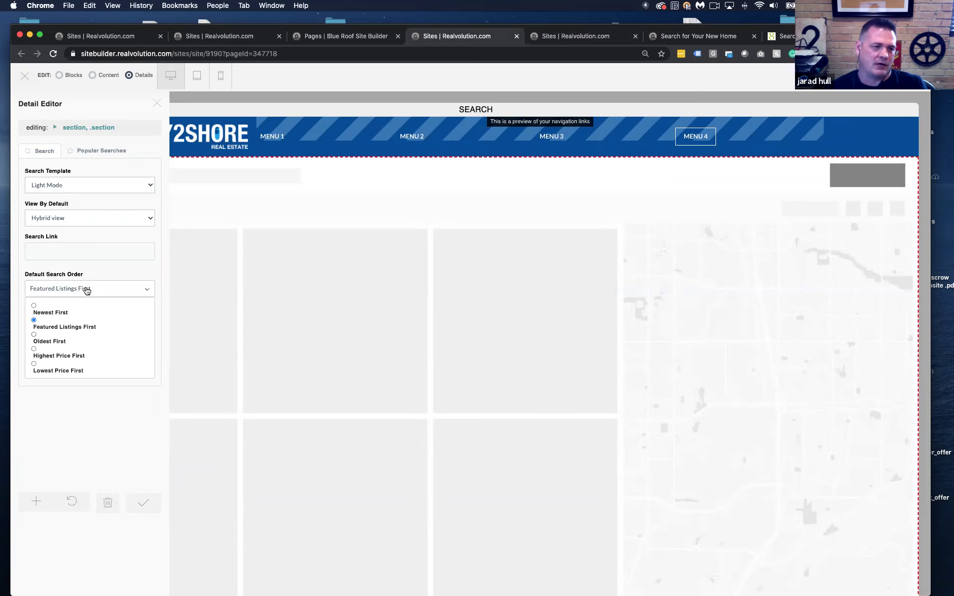
{"action": "left_click", "coordinate": [34, 306]}
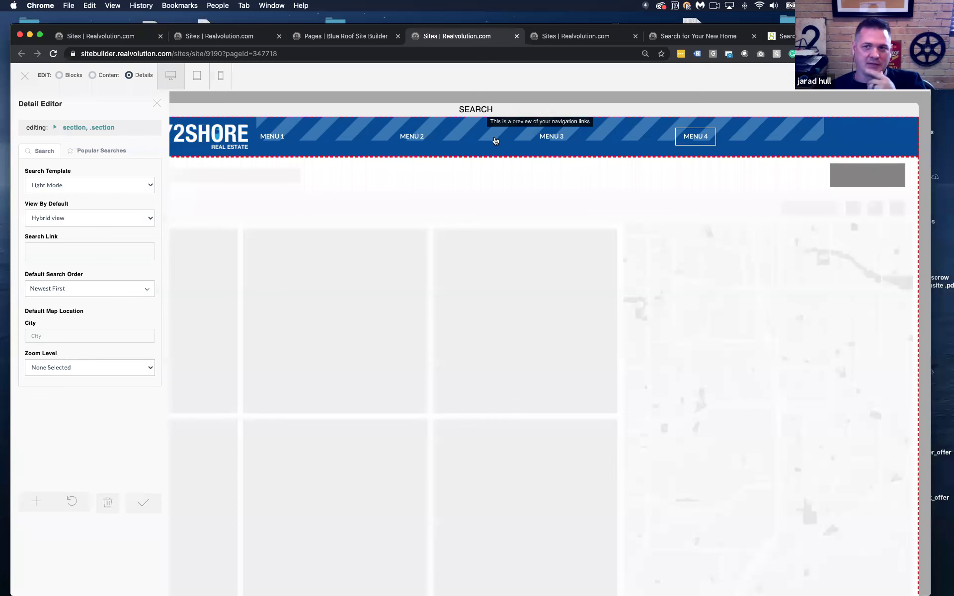
{"action": "left_click", "coordinate": [711, 39]}
Scroll through the City2Shore results, then set Sort By to Newest
{"action": "left_click", "coordinate": [831, 192]}
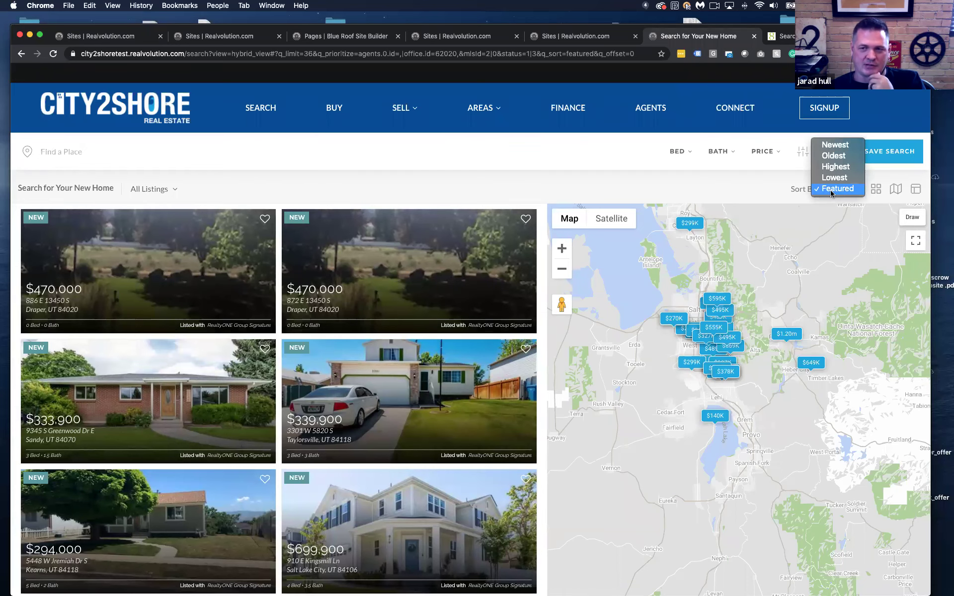
{"action": "left_click", "coordinate": [591, 190]}
{"action": "scroll", "coordinate": [251, 285], "scroll_direction": "down", "scroll_amount": 5}
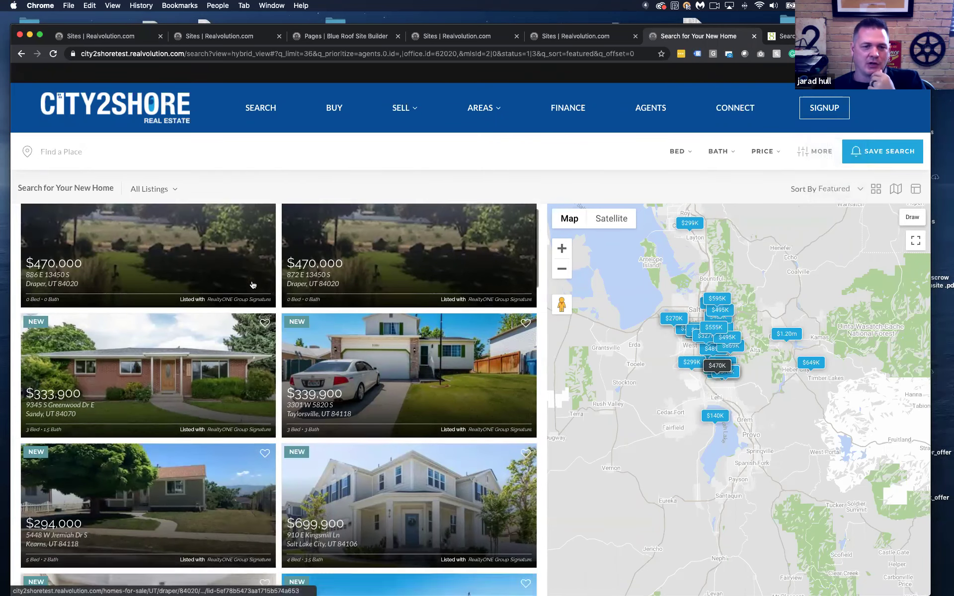
{"action": "scroll", "coordinate": [251, 284], "scroll_direction": "down", "scroll_amount": 4}
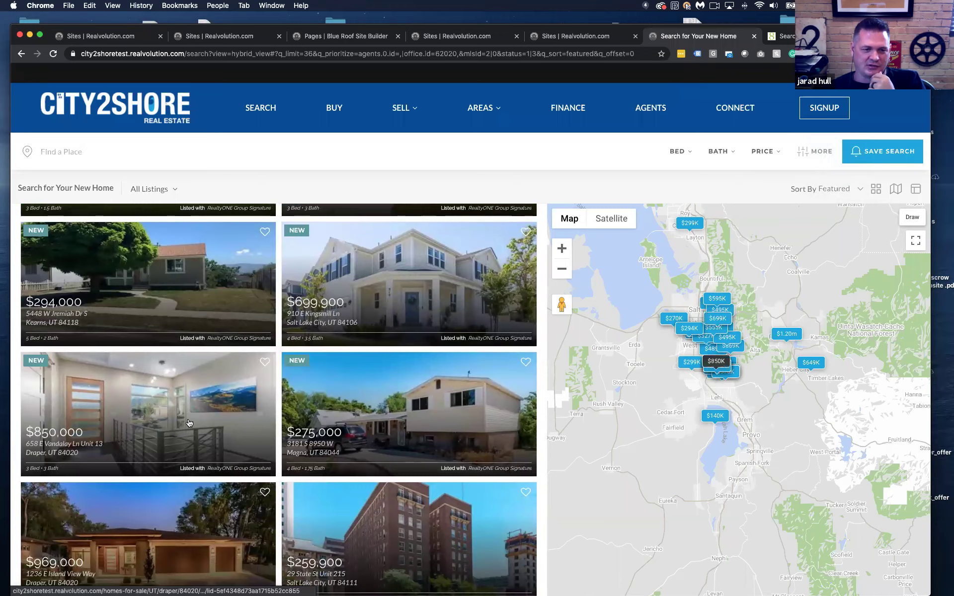
{"action": "scroll", "coordinate": [274, 370], "scroll_direction": "down", "scroll_amount": 7}
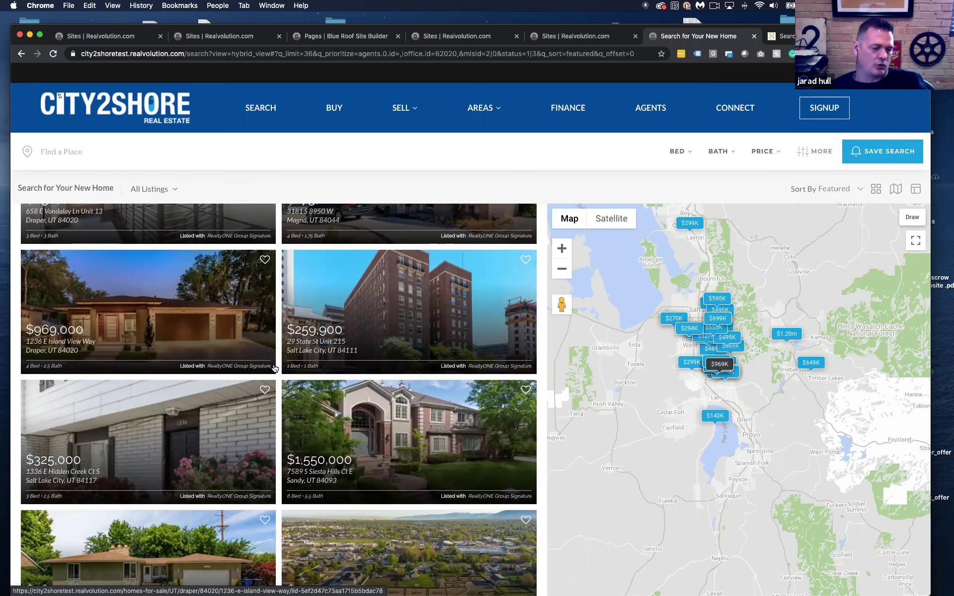
{"action": "scroll", "coordinate": [275, 368], "scroll_direction": "up", "scroll_amount": 10}
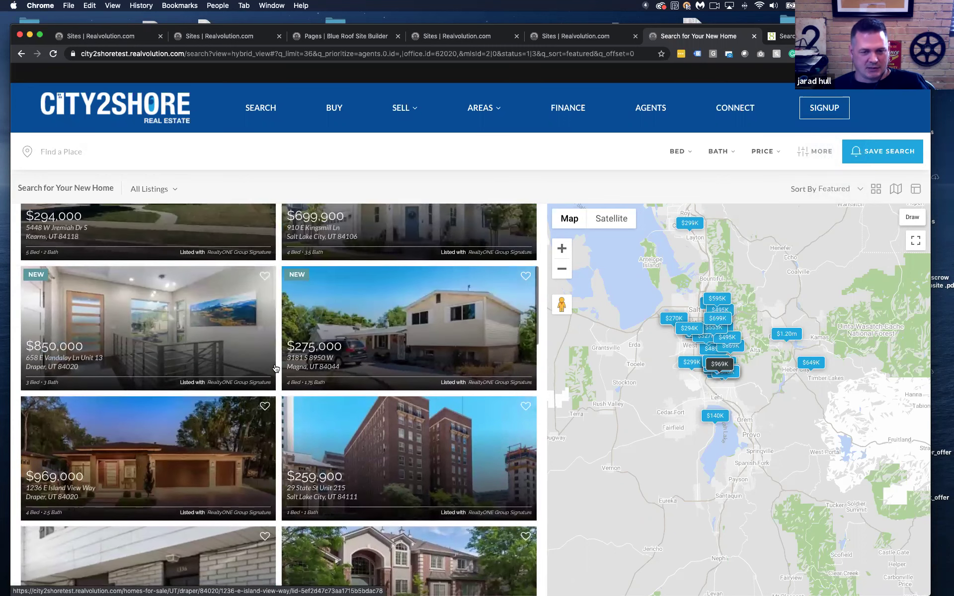
{"action": "scroll", "coordinate": [275, 368], "scroll_direction": "up", "scroll_amount": 3}
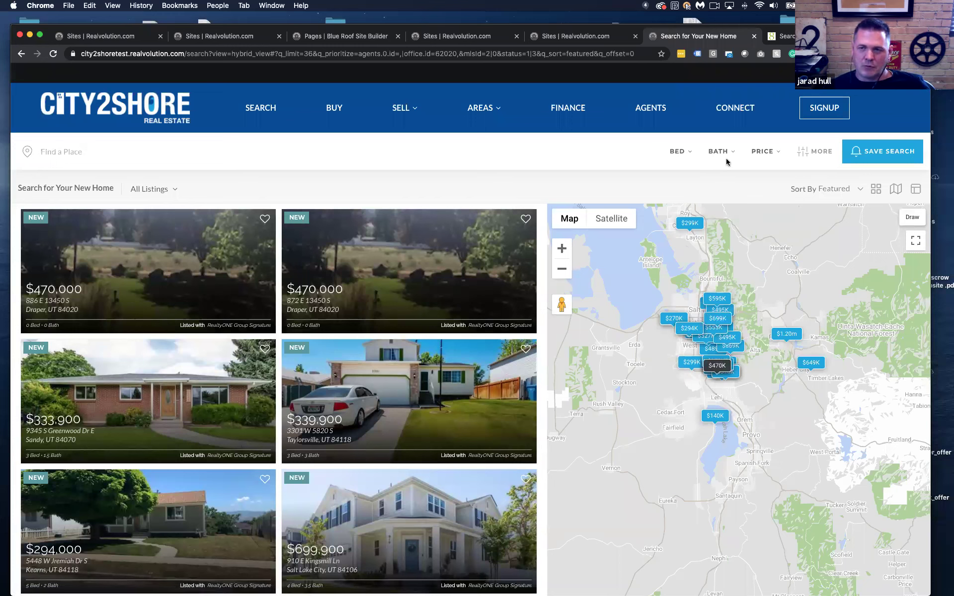
{"action": "left_click", "coordinate": [838, 189]}
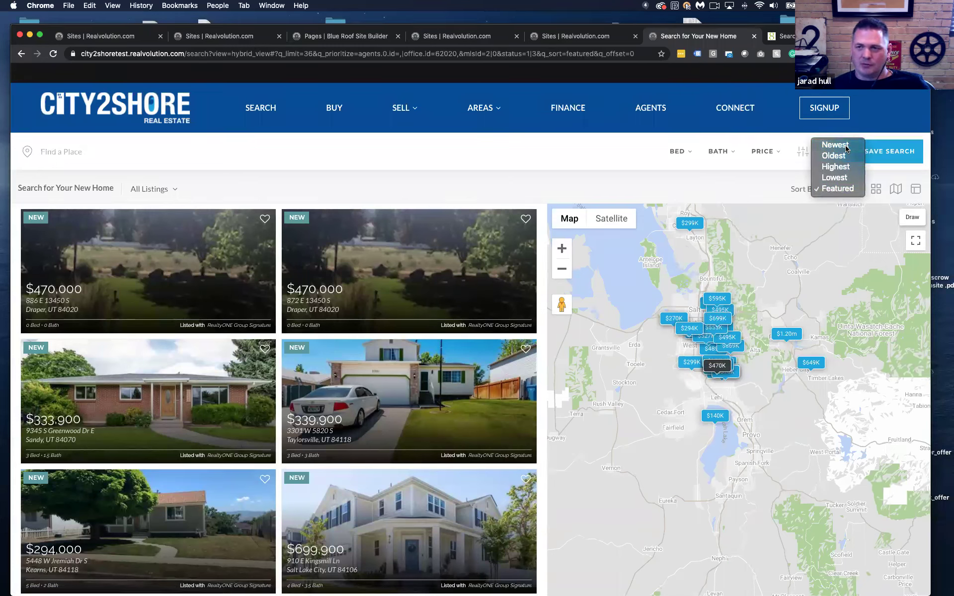
{"action": "left_click", "coordinate": [844, 146]}
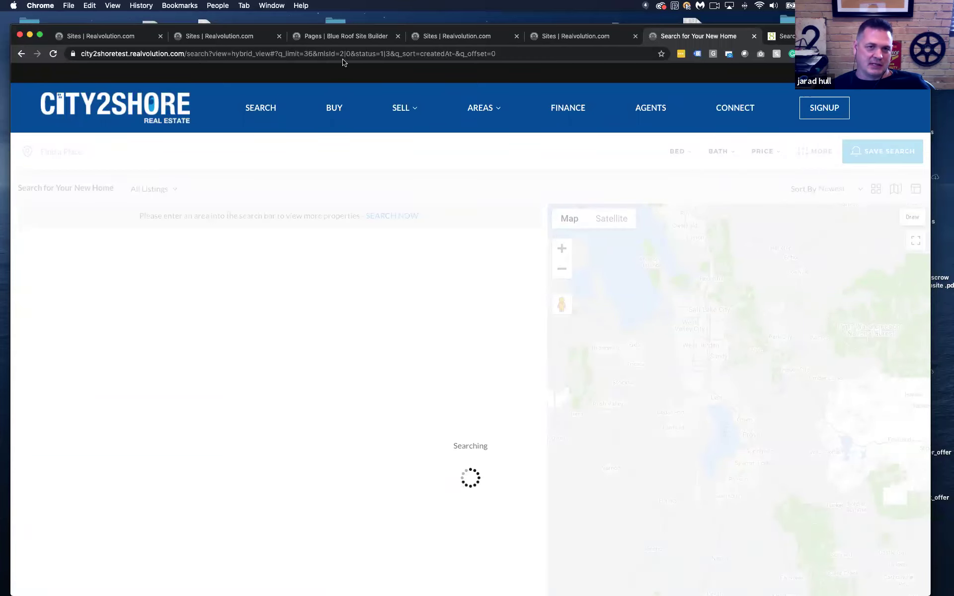
{"action": "left_click", "coordinate": [357, 36]}
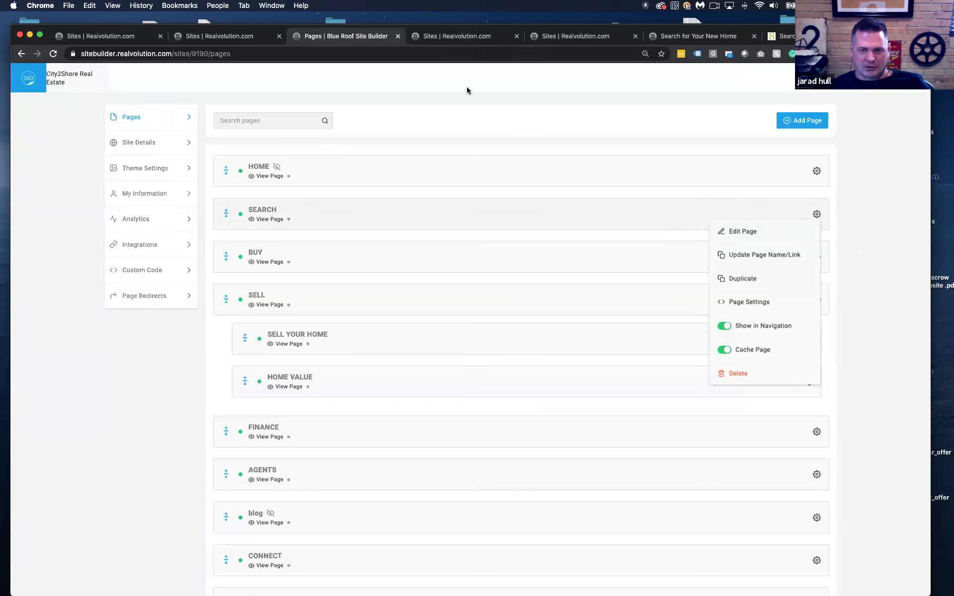
Keep Newest First, set the map City to Draper (UT) and Zoom Level 10, then save
{"action": "left_click", "coordinate": [435, 34]}
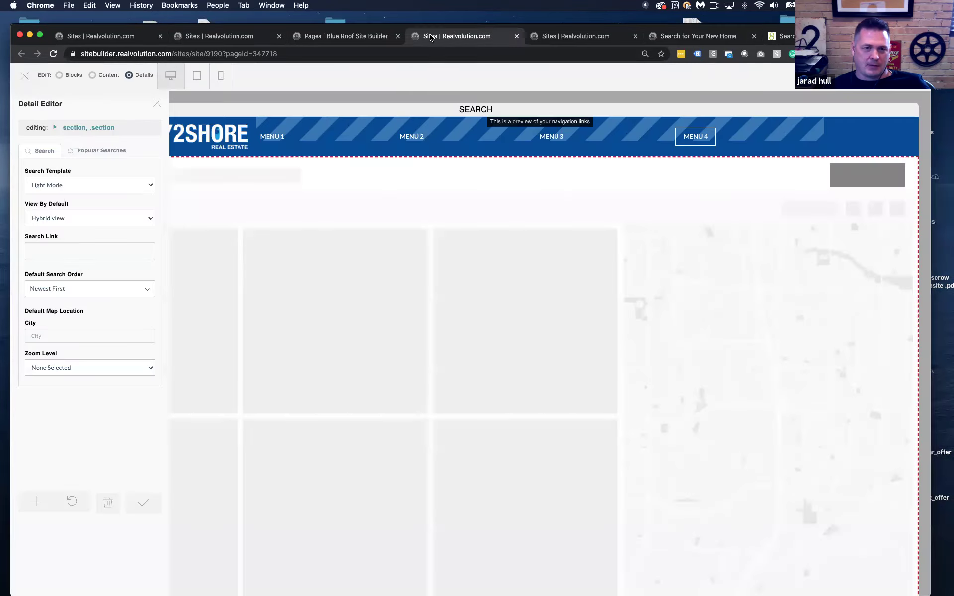
{"action": "left_click", "coordinate": [70, 291]}
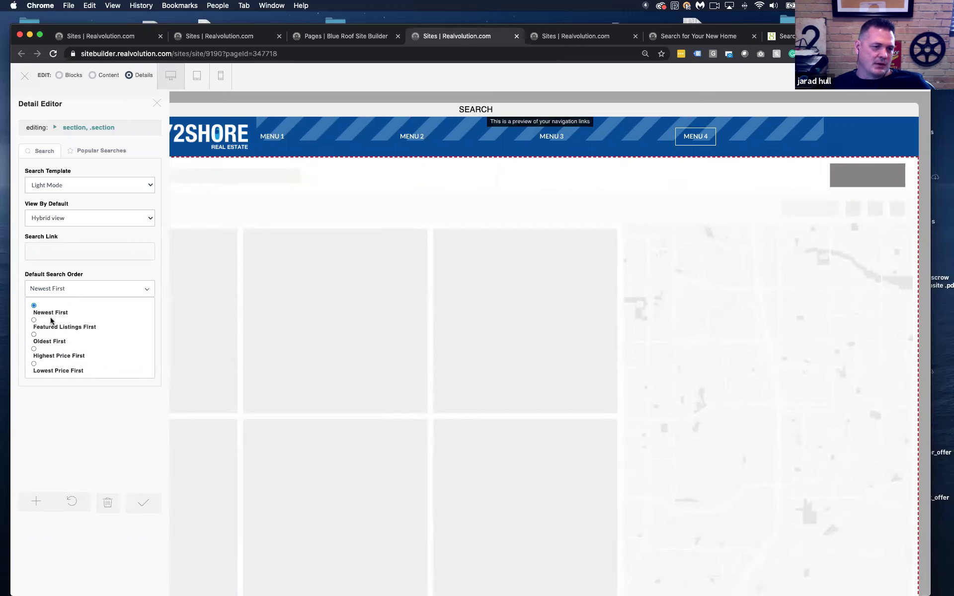
{"action": "left_click", "coordinate": [103, 288]}
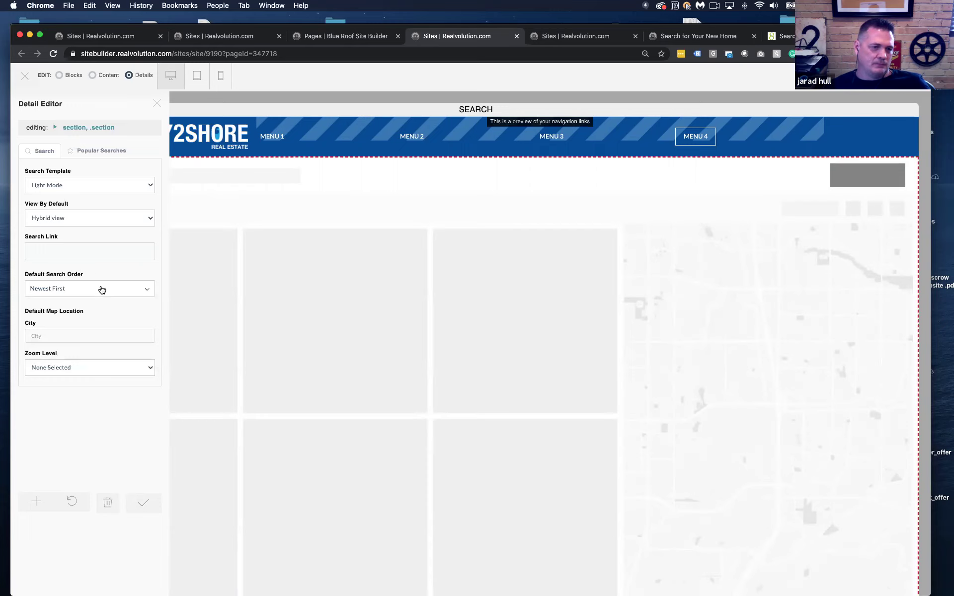
{"action": "left_click", "coordinate": [61, 337]}
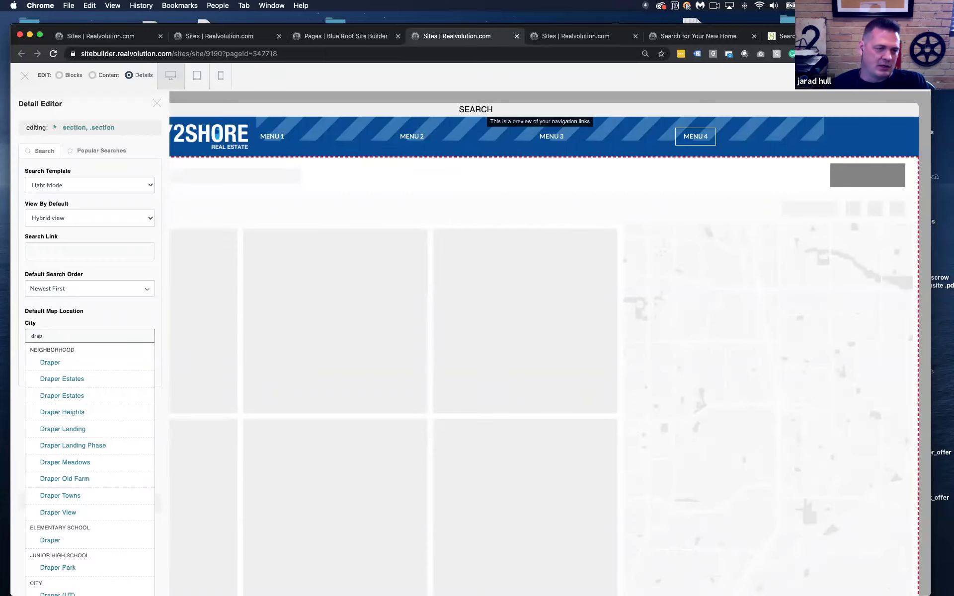
{"action": "scroll", "coordinate": [62, 378], "scroll_direction": "down", "scroll_amount": 5}
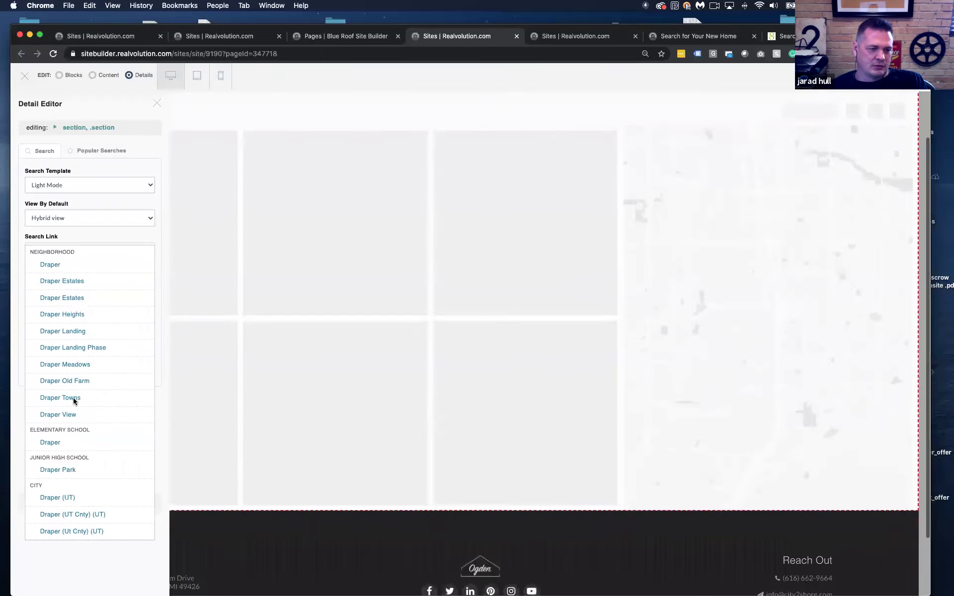
{"action": "left_click", "coordinate": [53, 449]}
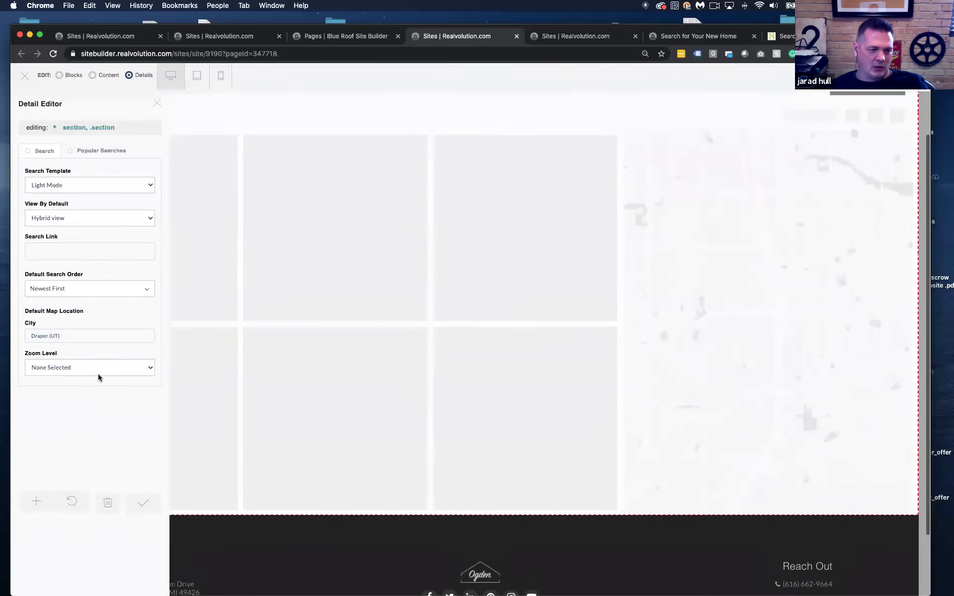
{"action": "left_click", "coordinate": [101, 370]}
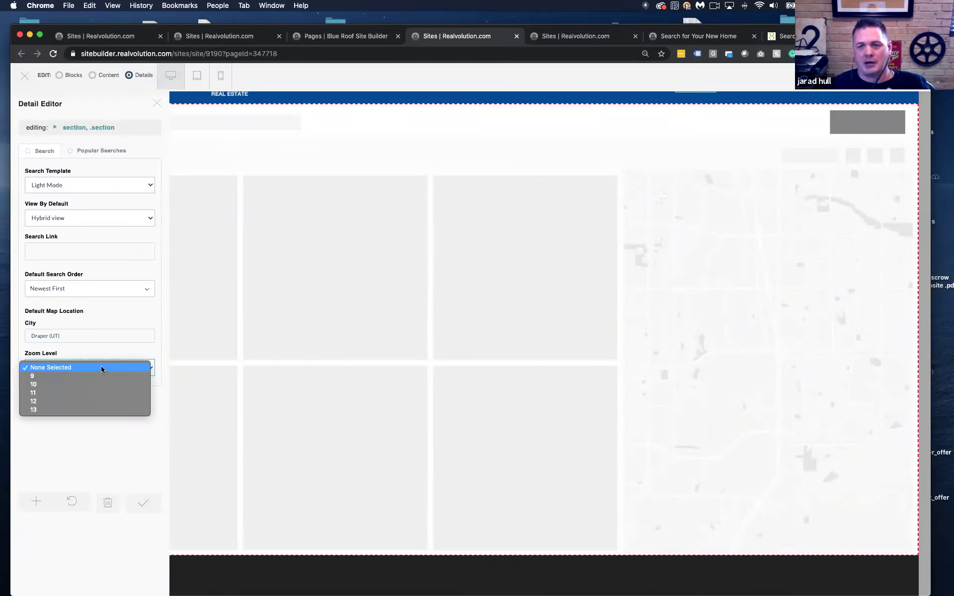
{"action": "left_click", "coordinate": [82, 384]}
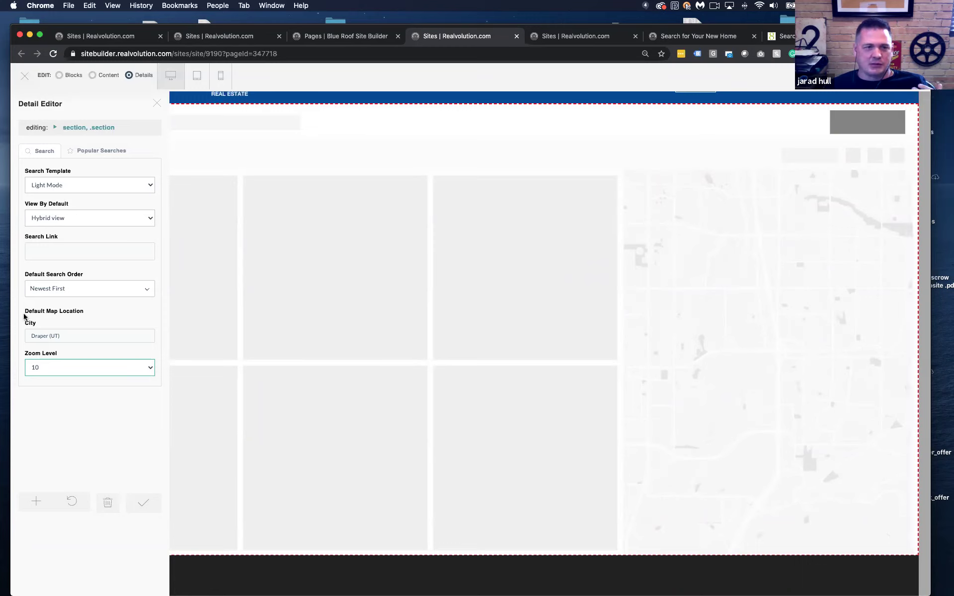
{"action": "left_click", "coordinate": [144, 503]}
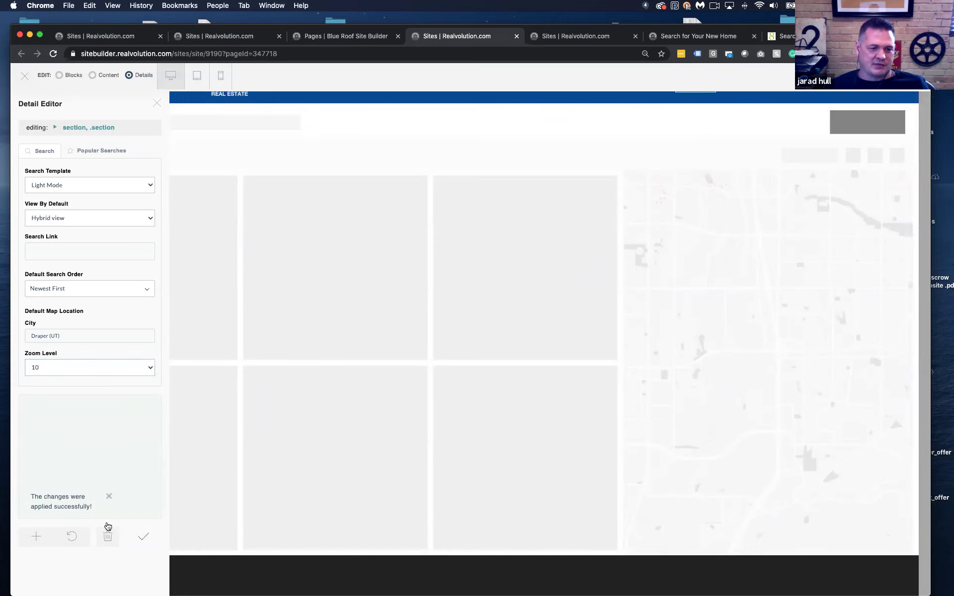
{"action": "left_click", "coordinate": [144, 543]}
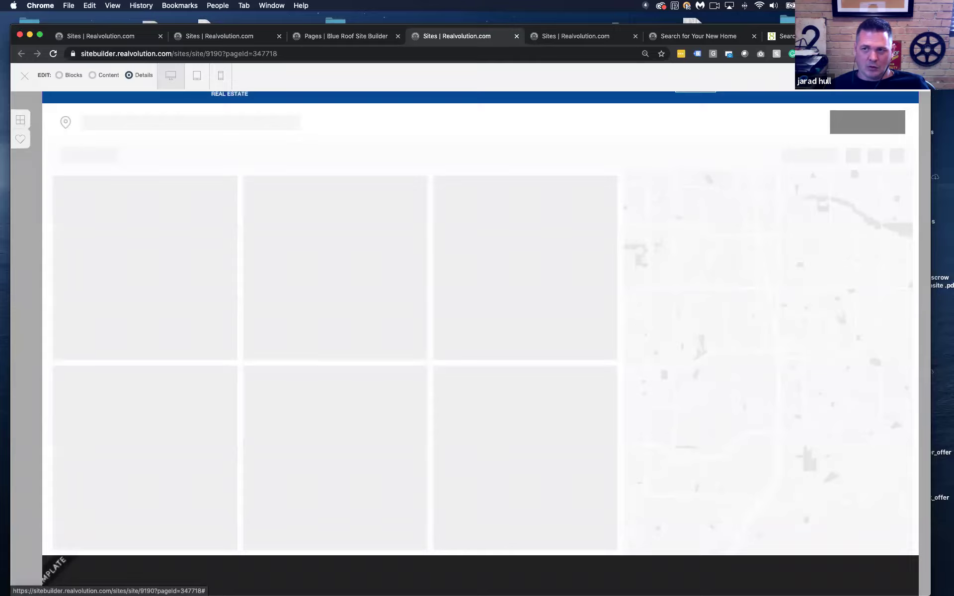
Publish the site now and bring up the live 'Search for Your New Home' page
{"action": "left_click", "coordinate": [894, 76]}
{"action": "left_click", "coordinate": [565, 221]}
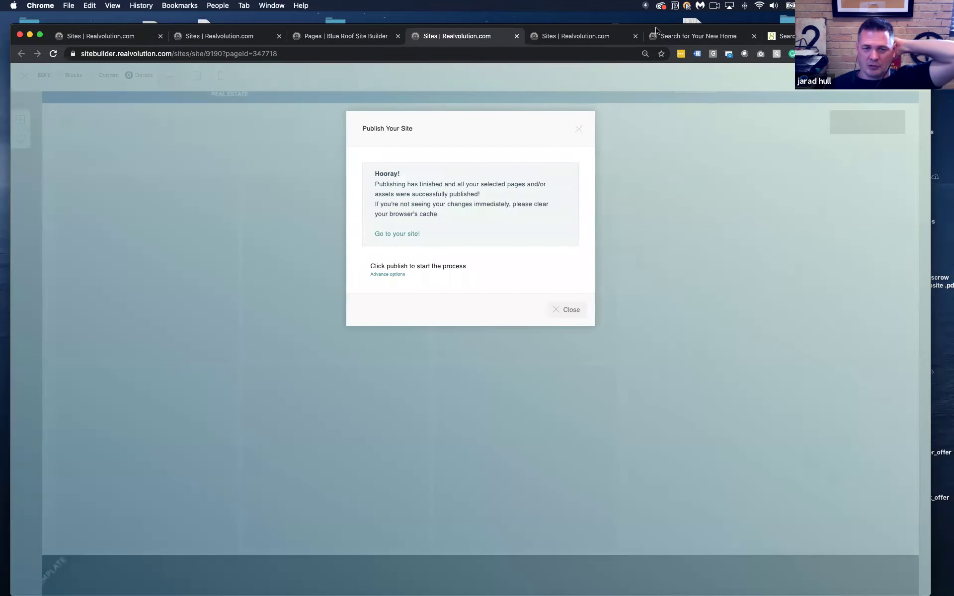
{"action": "left_click", "coordinate": [577, 130]}
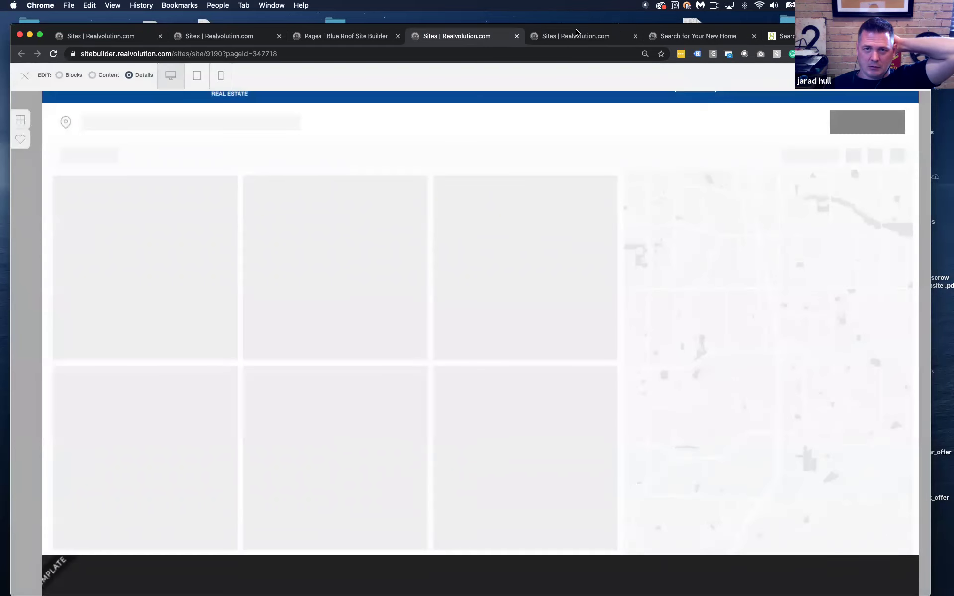
{"action": "left_click", "coordinate": [576, 34]}
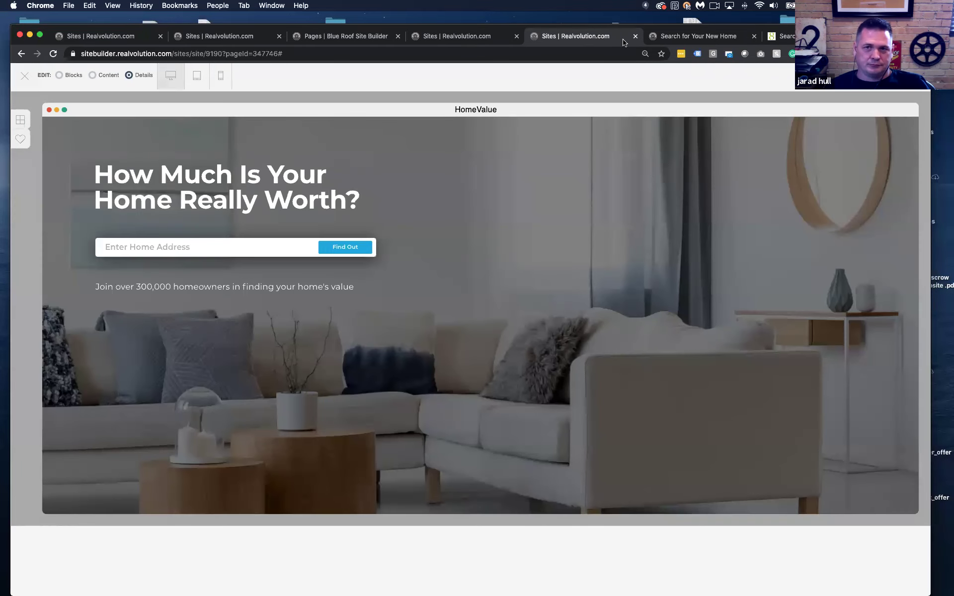
{"action": "left_click", "coordinate": [727, 40]}
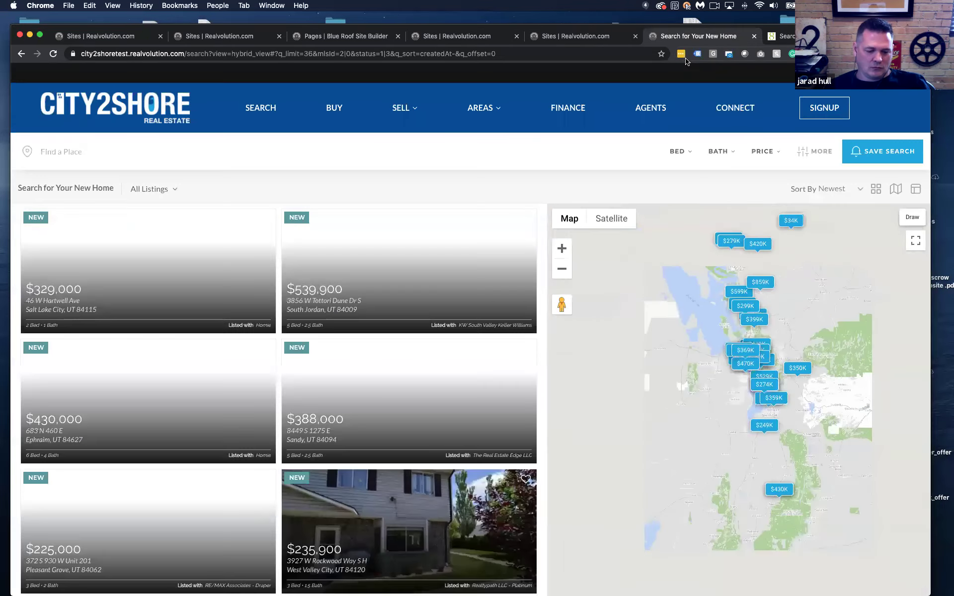
Reload the live search page and search listings in Draper, UT
{"action": "key", "text": "super+r"}
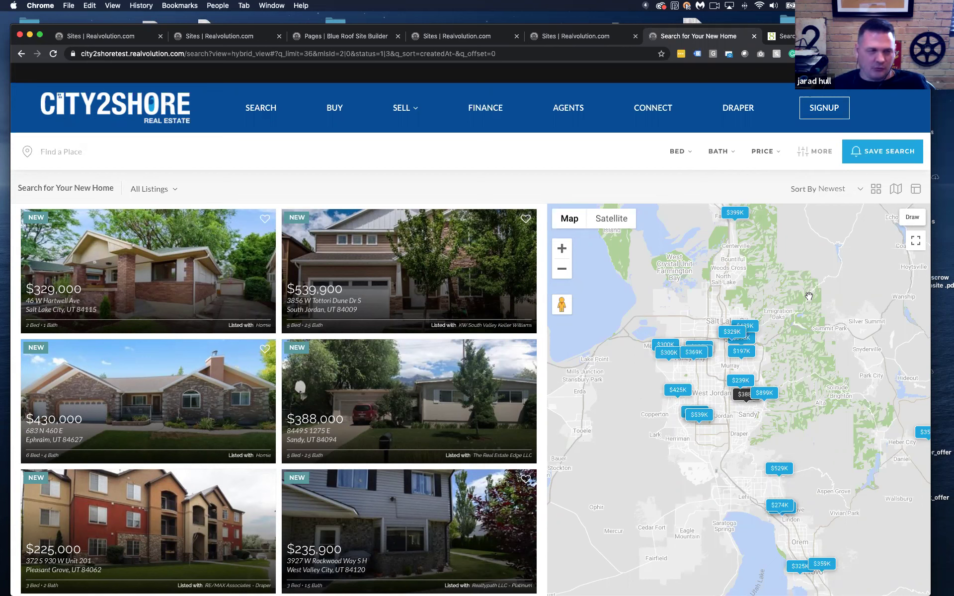
{"action": "left_click", "coordinate": [111, 149]}
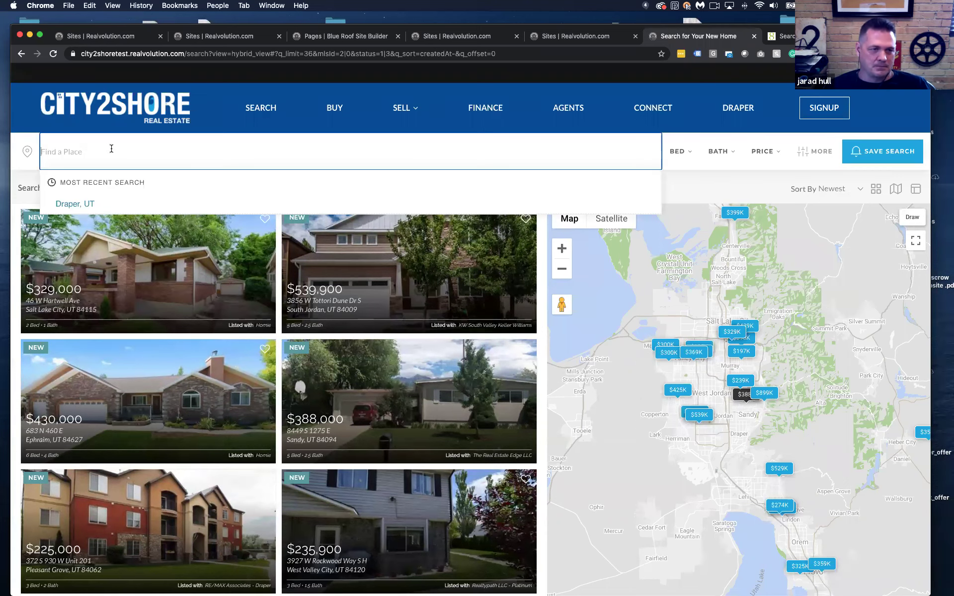
{"action": "left_click", "coordinate": [92, 204]}
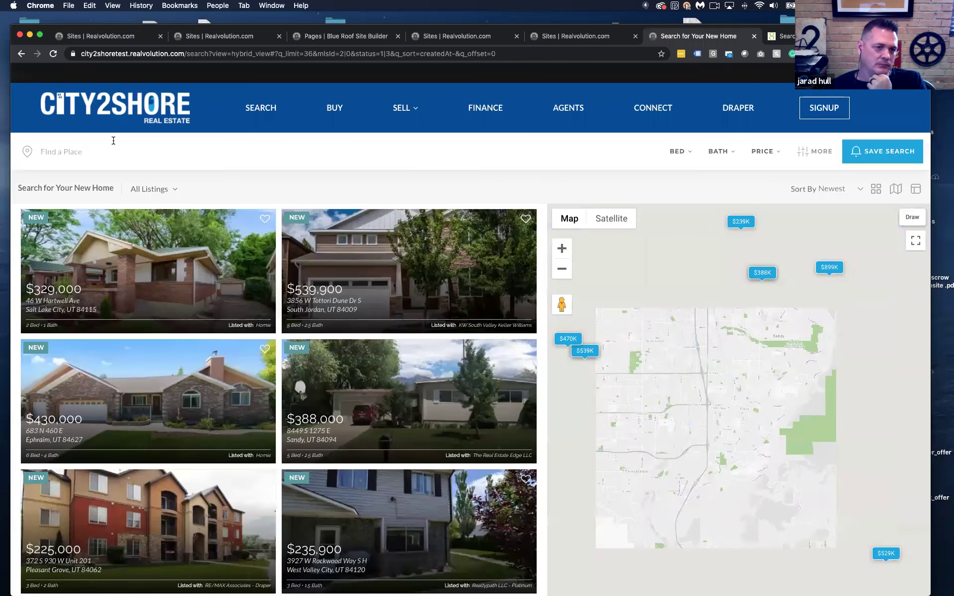
{"action": "left_click", "coordinate": [73, 157]}
{"action": "type", "text": "draper"}
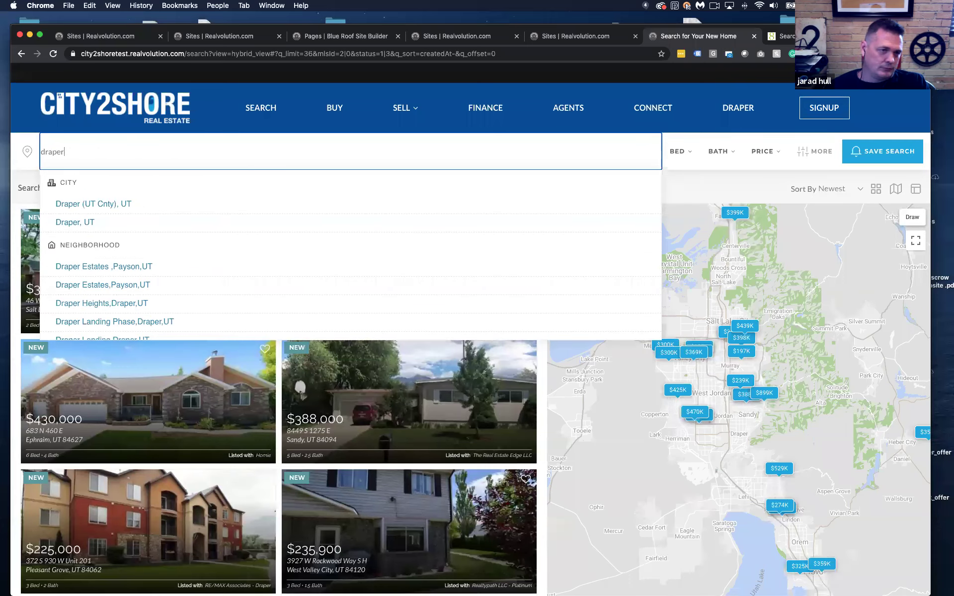
{"action": "left_click", "coordinate": [94, 222]}
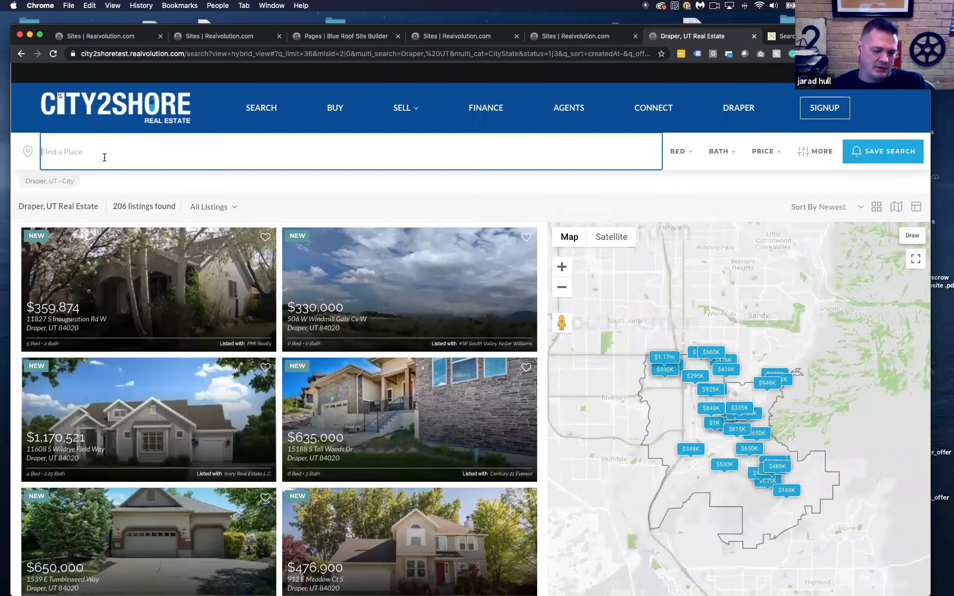
Add Sandy, UT to the place search alongside Draper
{"action": "left_click", "coordinate": [105, 157]}
{"action": "type", "text": "s"}
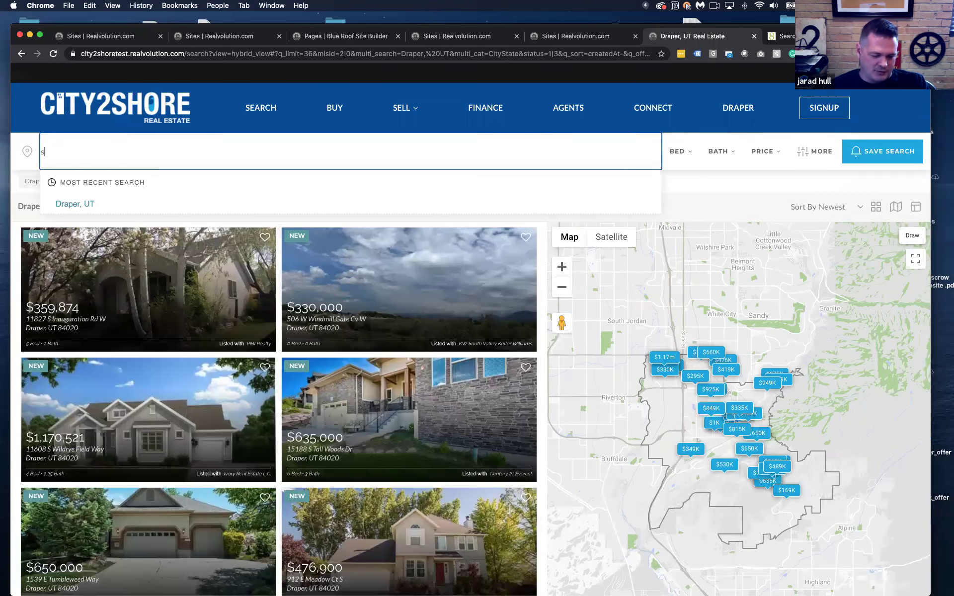
{"action": "key", "text": "BackSpace"}
{"action": "type", "text": "sandy"}
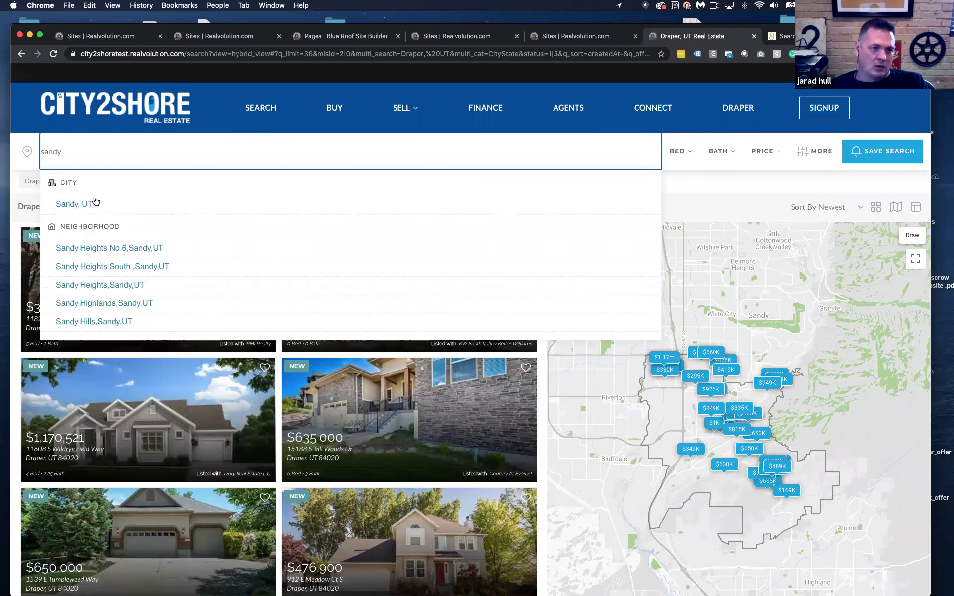
{"action": "left_click", "coordinate": [94, 199]}
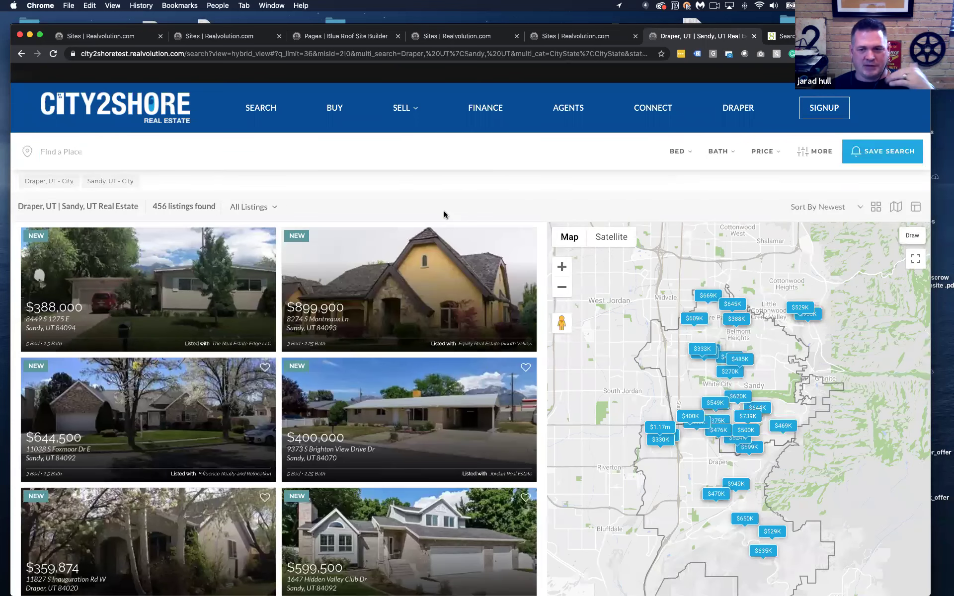
{"action": "left_click", "coordinate": [805, 156]}
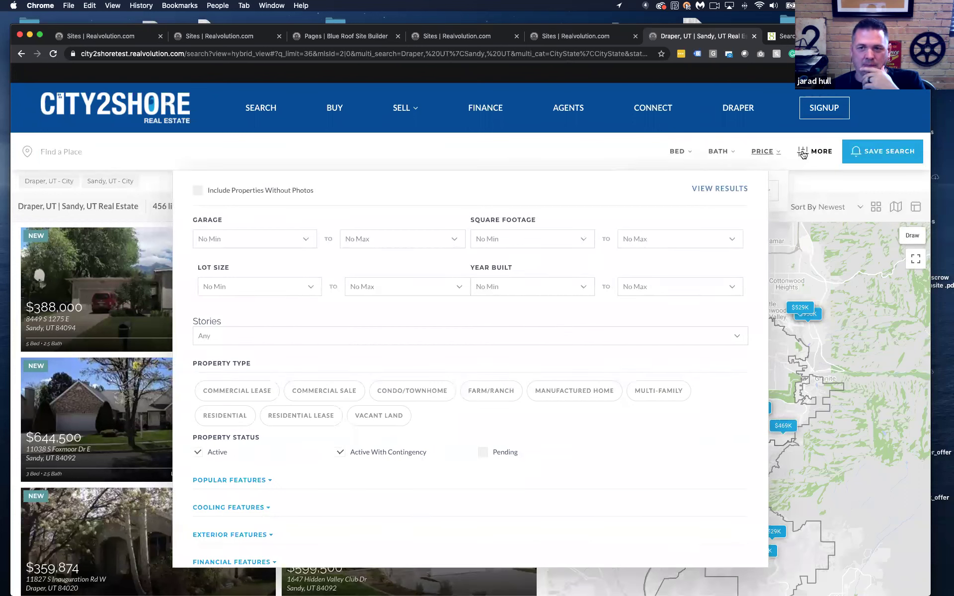
Set the minimum price filter to $300,000
{"action": "left_click", "coordinate": [767, 152]}
{"action": "left_click", "coordinate": [767, 152]}
{"action": "left_click", "coordinate": [666, 190]}
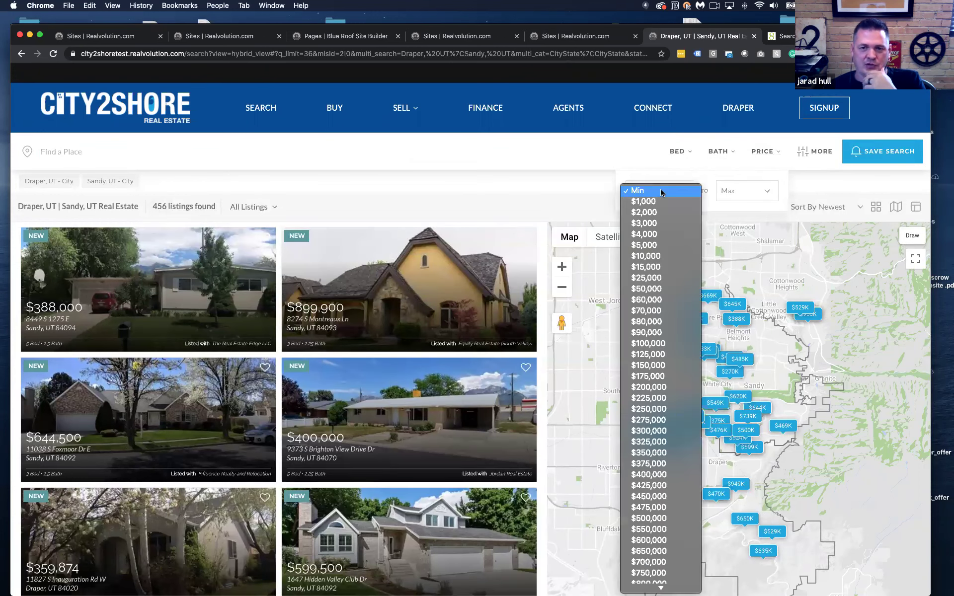
{"action": "left_click", "coordinate": [647, 431]}
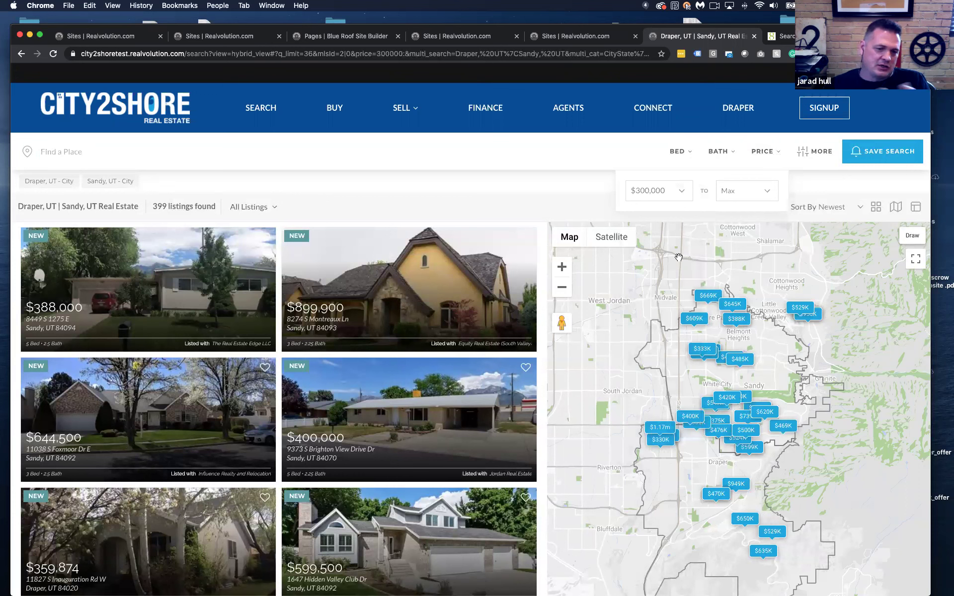
Apply the MORE filters with SEE LISTINGS to show 283 listings, then select the search URL
{"action": "left_click", "coordinate": [801, 159]}
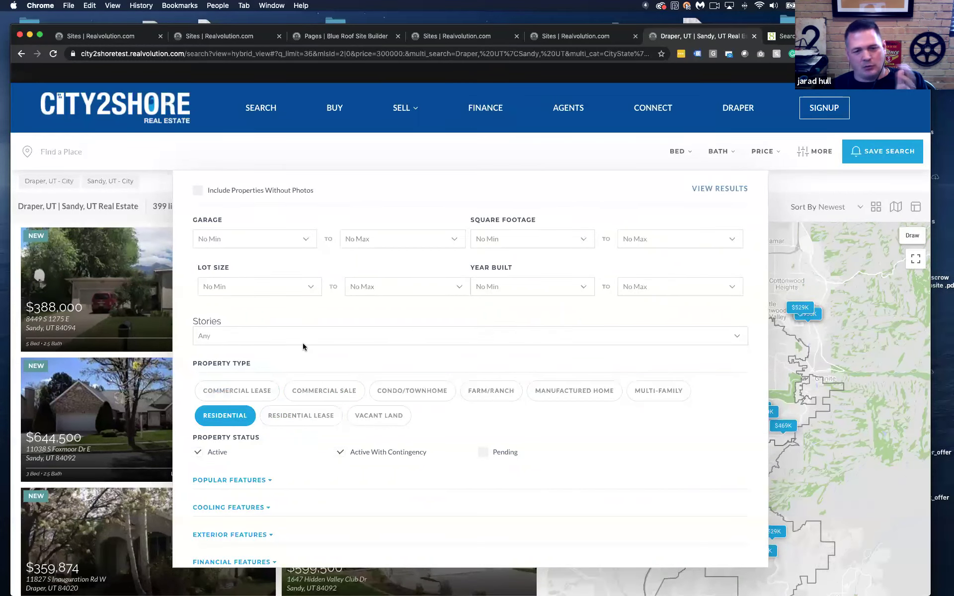
{"action": "left_click", "coordinate": [569, 397]}
{"action": "scroll", "coordinate": [568, 396], "scroll_direction": "down", "scroll_amount": 5}
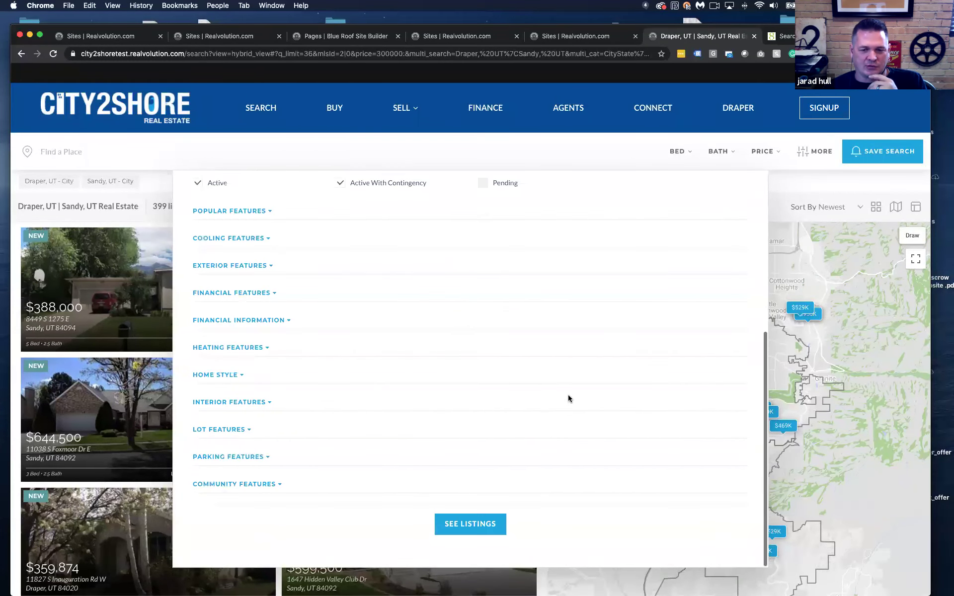
{"action": "left_click", "coordinate": [467, 514]}
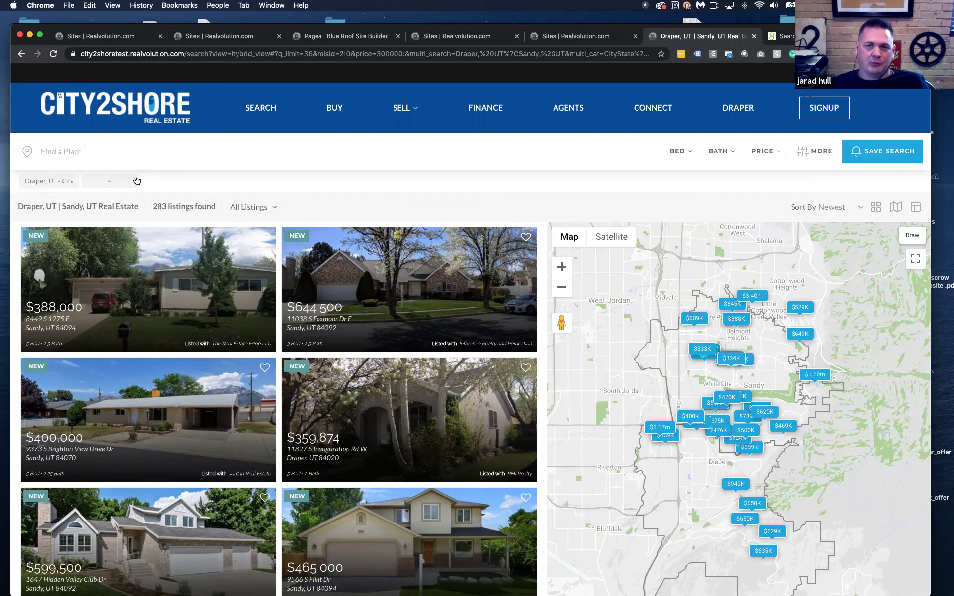
{"action": "left_click", "coordinate": [263, 54]}
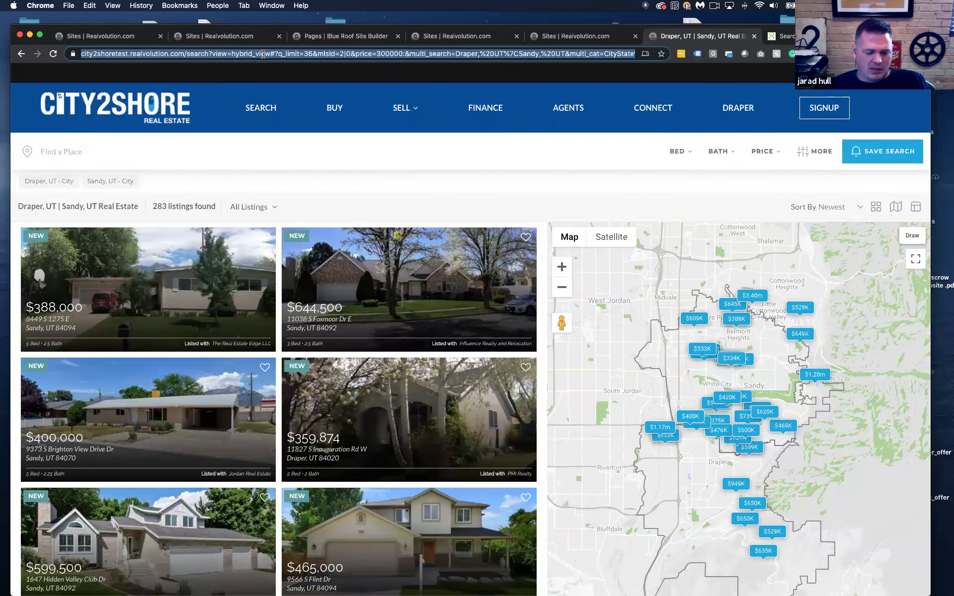
Copy the filtered search URL and open the search section's Detail Editor in the builder
{"action": "left_click", "coordinate": [230, 53]}
{"action": "key", "text": "super+a"}
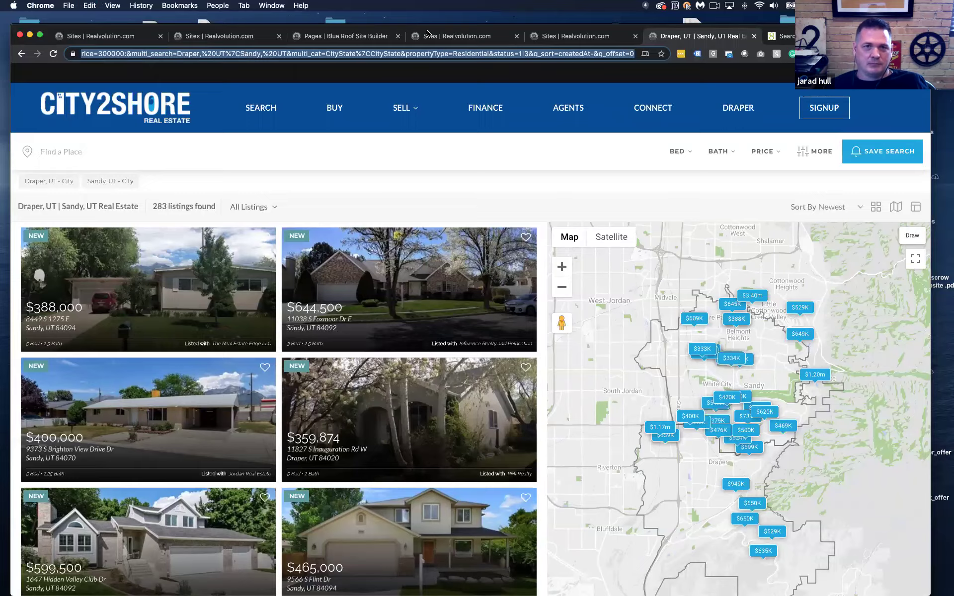
{"action": "left_click", "coordinate": [358, 37]}
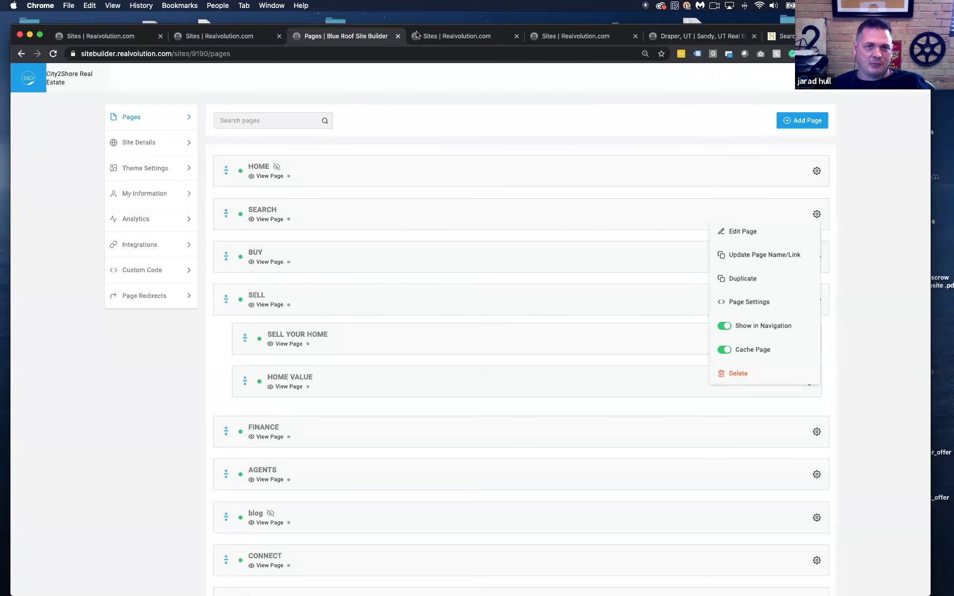
{"action": "left_click", "coordinate": [419, 34]}
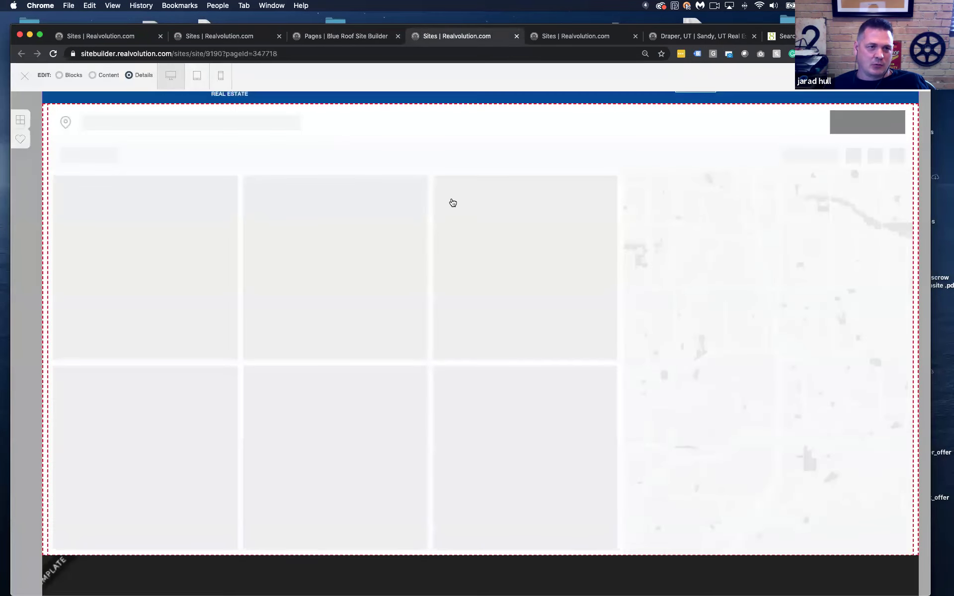
{"action": "left_click", "coordinate": [507, 210]}
{"action": "left_click", "coordinate": [507, 208]}
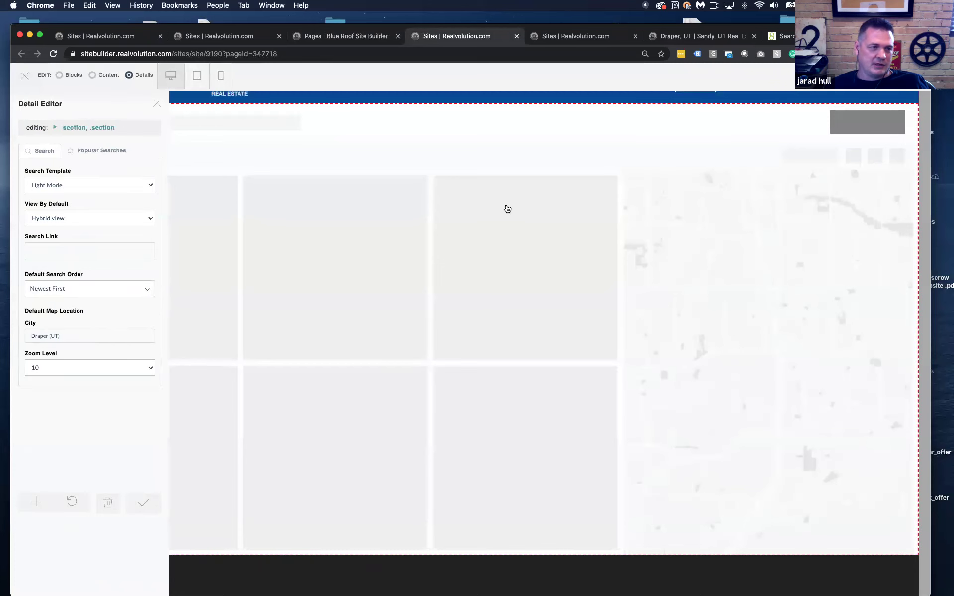
Paste the URL into Search Link, apply, save and republish the site
{"action": "left_click", "coordinate": [40, 253]}
{"action": "key", "text": "super+v"}
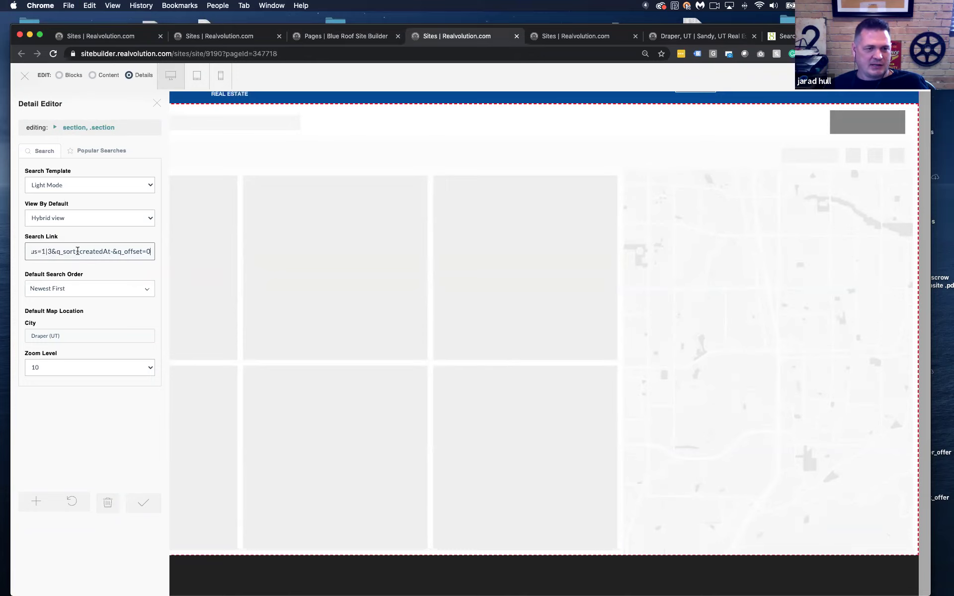
{"action": "left_click", "coordinate": [144, 504]}
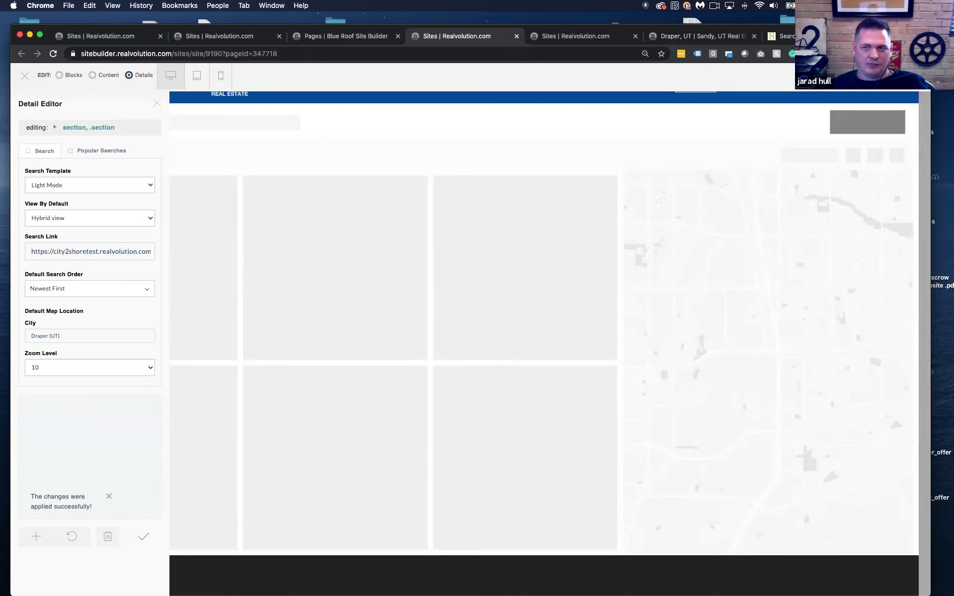
{"action": "left_click", "coordinate": [898, 76]}
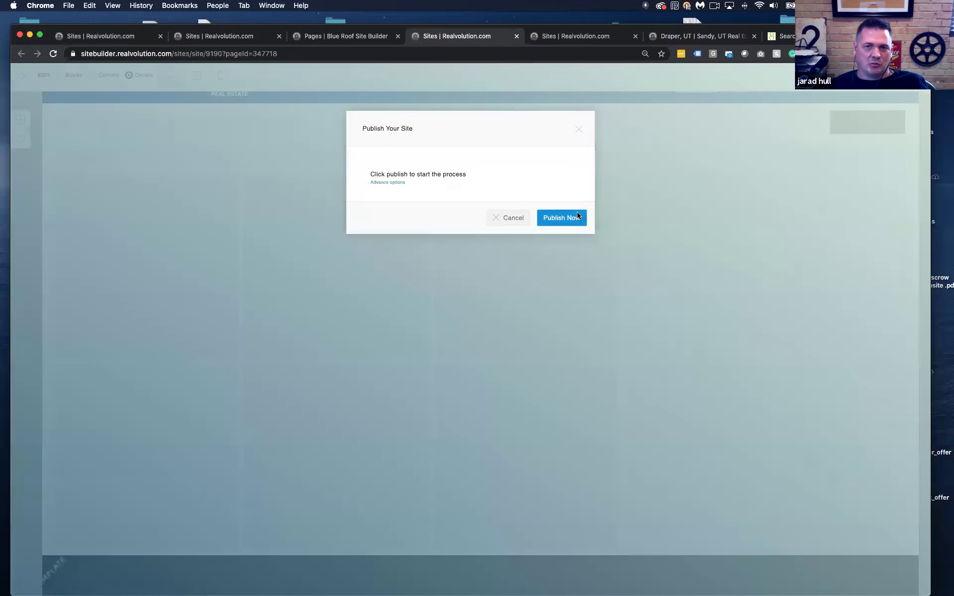
{"action": "left_click", "coordinate": [560, 217]}
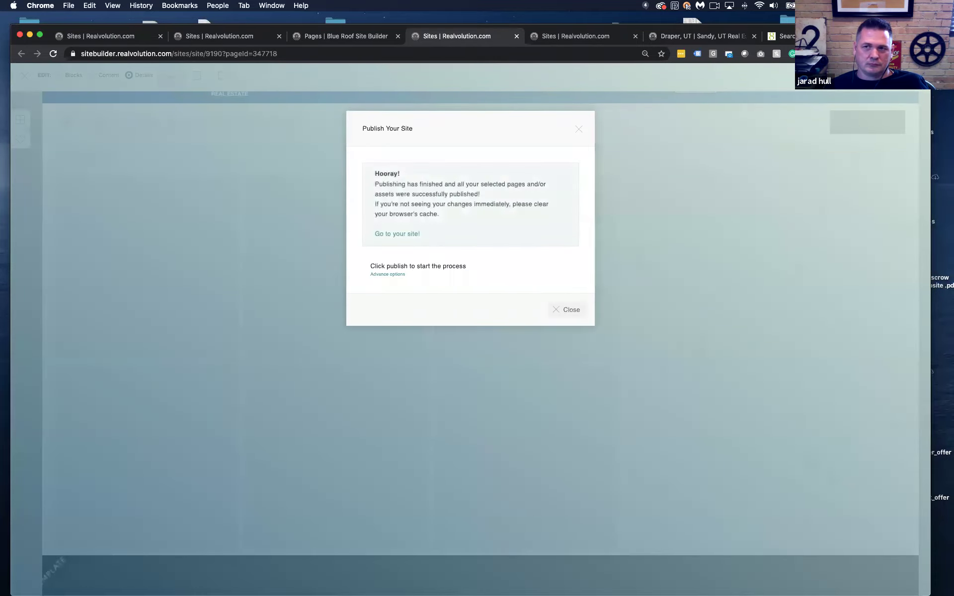
{"action": "left_click_drag", "start_coordinate": [909, 36], "coordinate": [908, 36]}
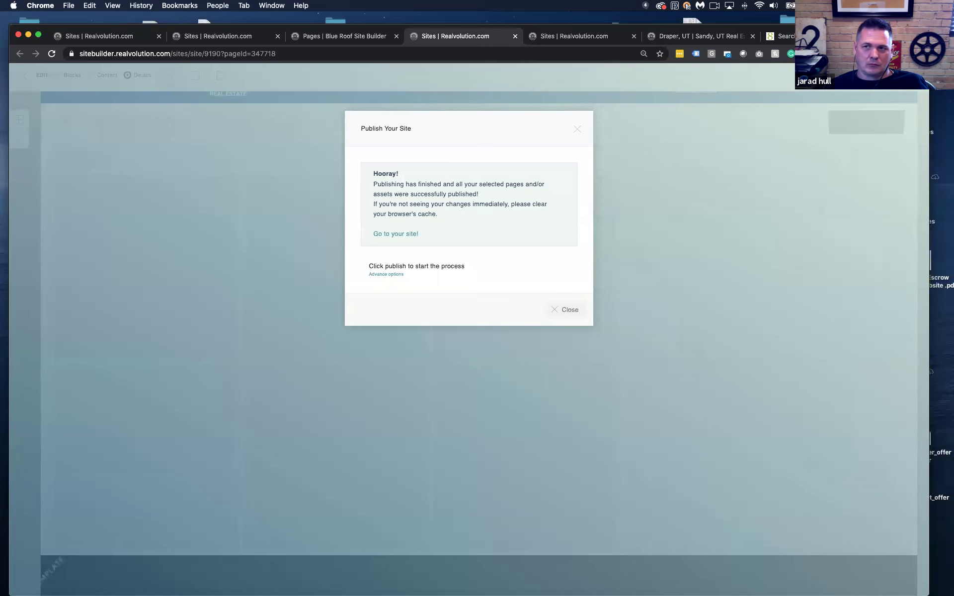
{"action": "left_click_drag", "start_coordinate": [582, 42], "coordinate": [584, 55]}
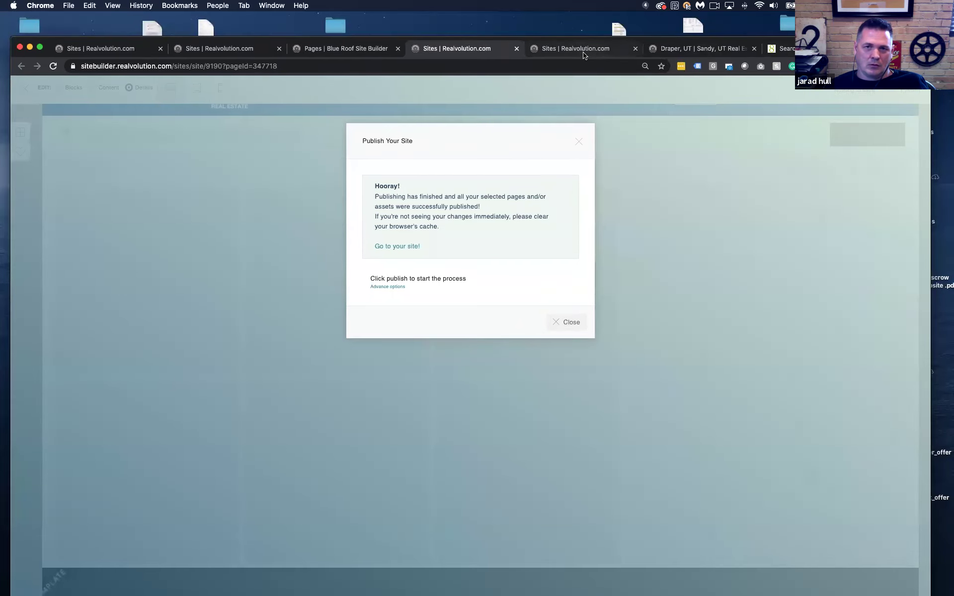
{"action": "left_click", "coordinate": [583, 53]}
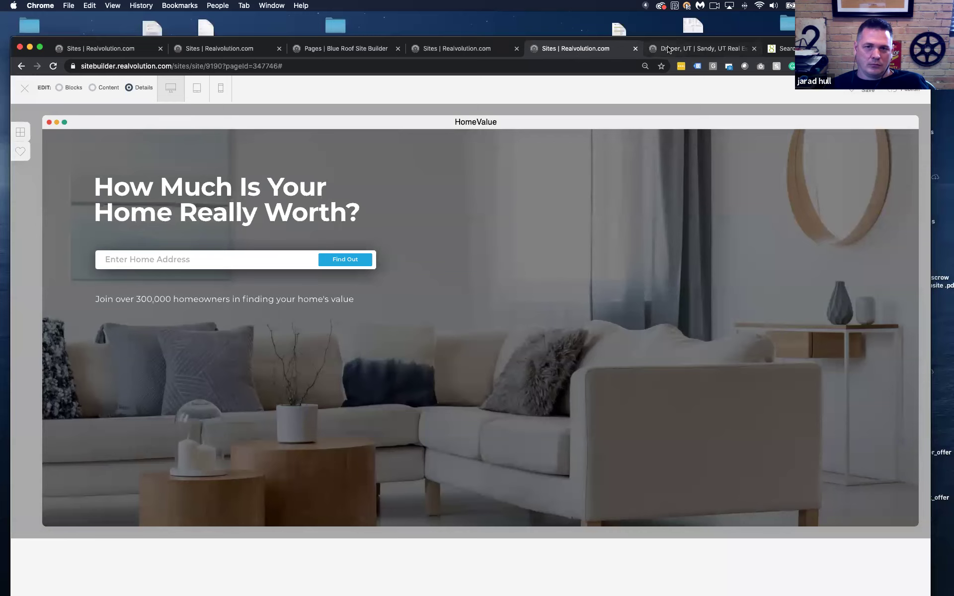
Reload the live Draper and Sandy search, review its PRICE and MORE filters, then go to Utah RealEst8
{"action": "left_click", "coordinate": [668, 49]}
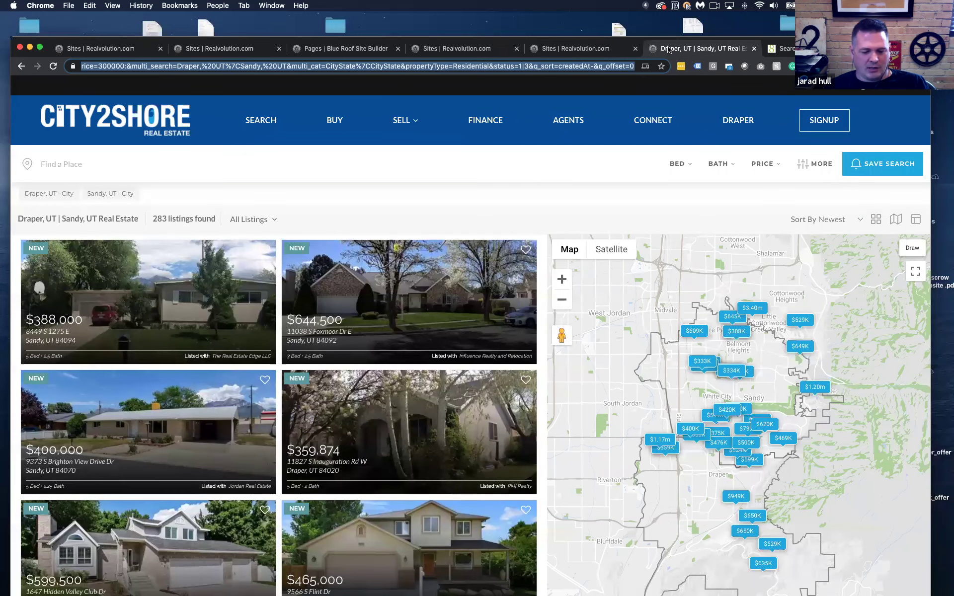
{"action": "key", "text": "Return"}
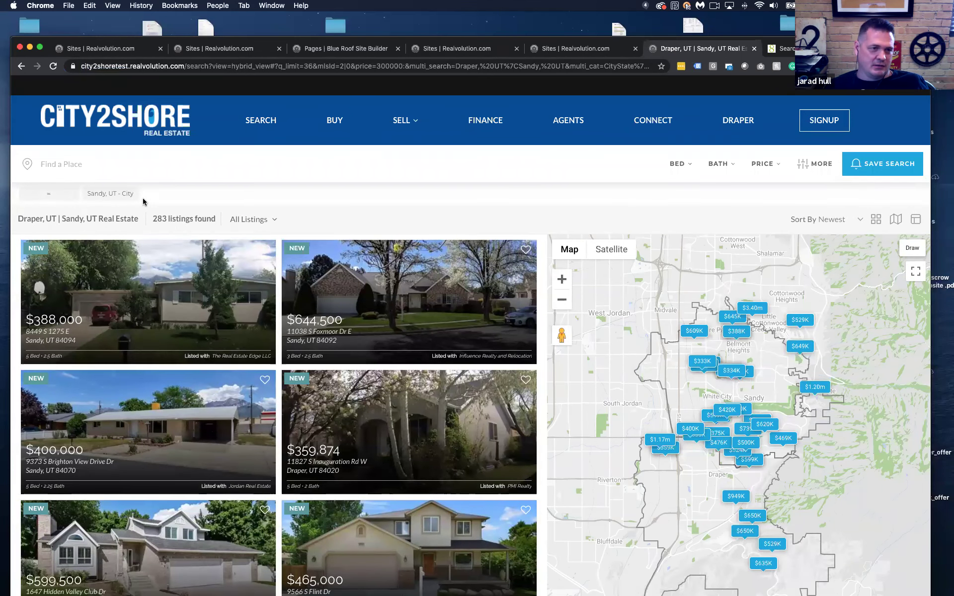
{"action": "left_click", "coordinate": [763, 165]}
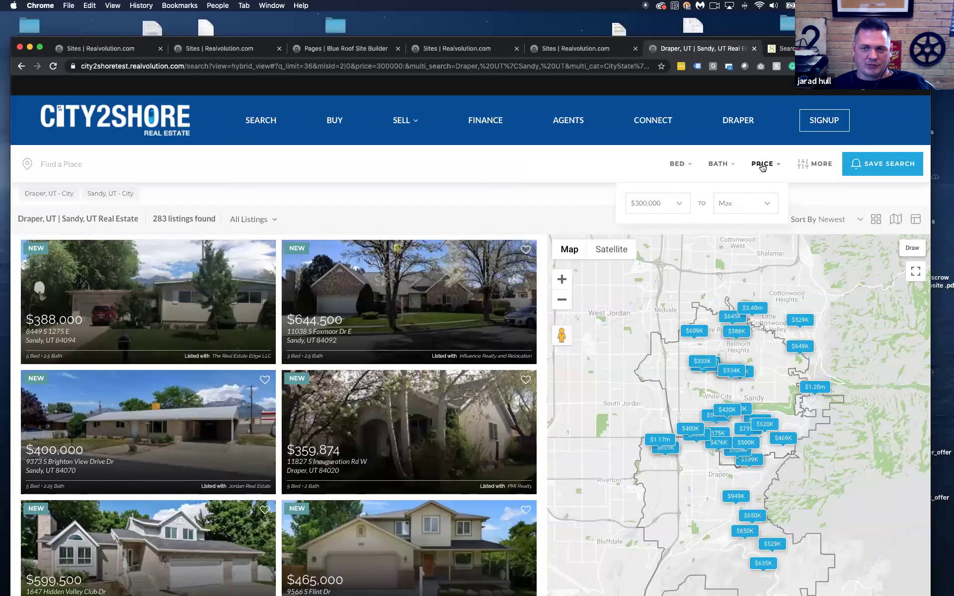
{"action": "left_click", "coordinate": [801, 166]}
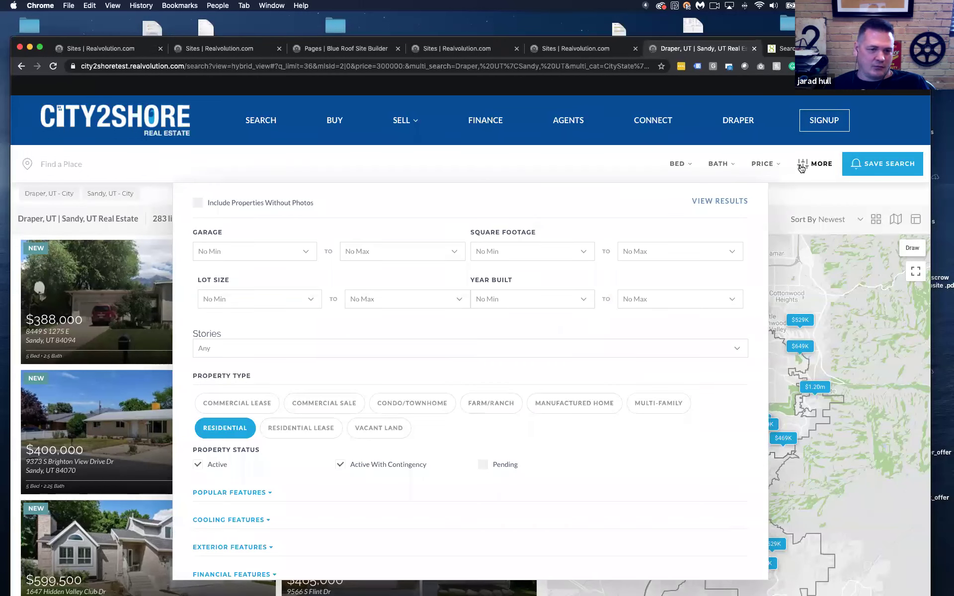
{"action": "left_click", "coordinate": [801, 168]}
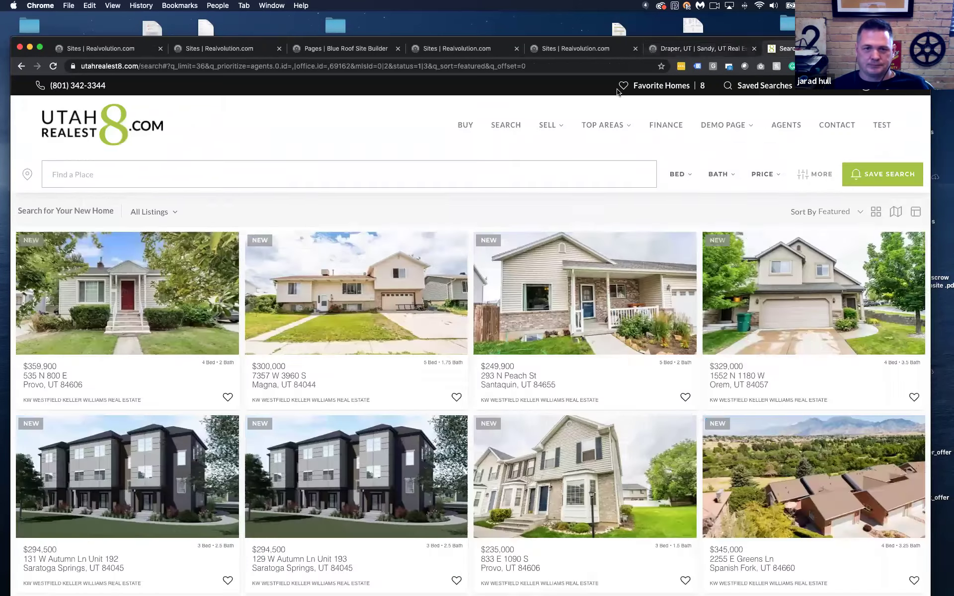
{"action": "left_click", "coordinate": [787, 49]}
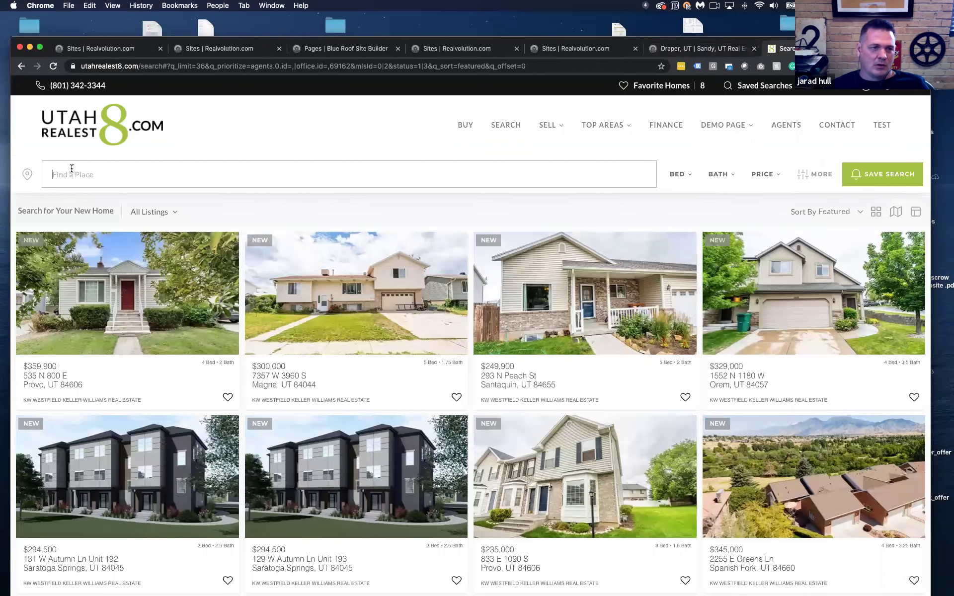
{"action": "left_click", "coordinate": [72, 168]}
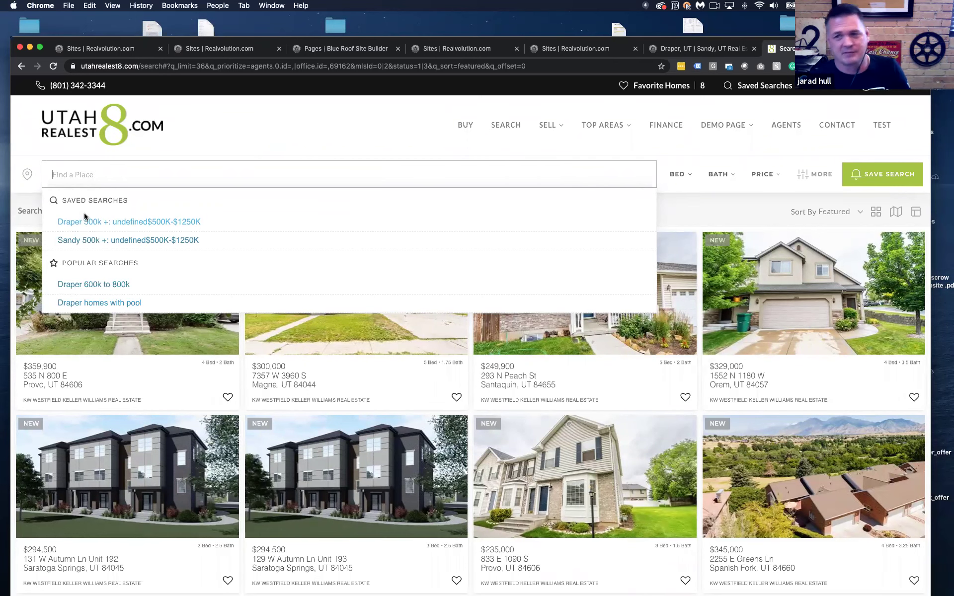
{"action": "left_click", "coordinate": [326, 145]}
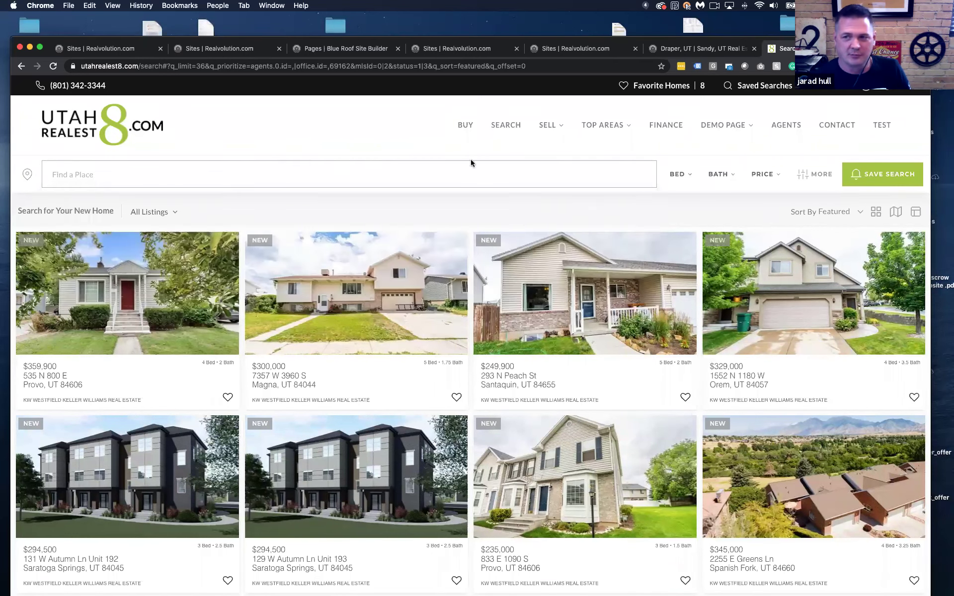
{"action": "left_click", "coordinate": [870, 177]}
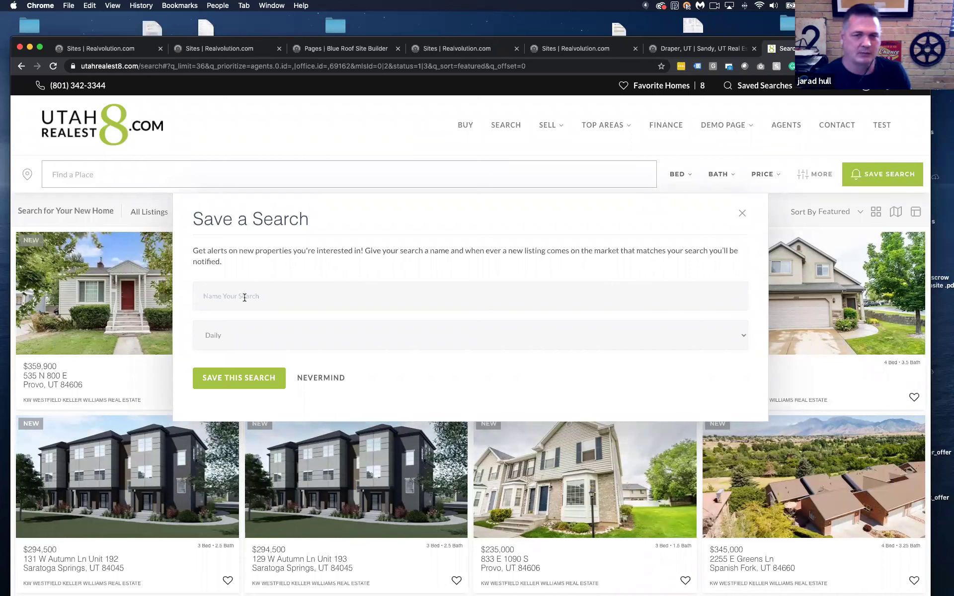
{"action": "left_click", "coordinate": [742, 213]}
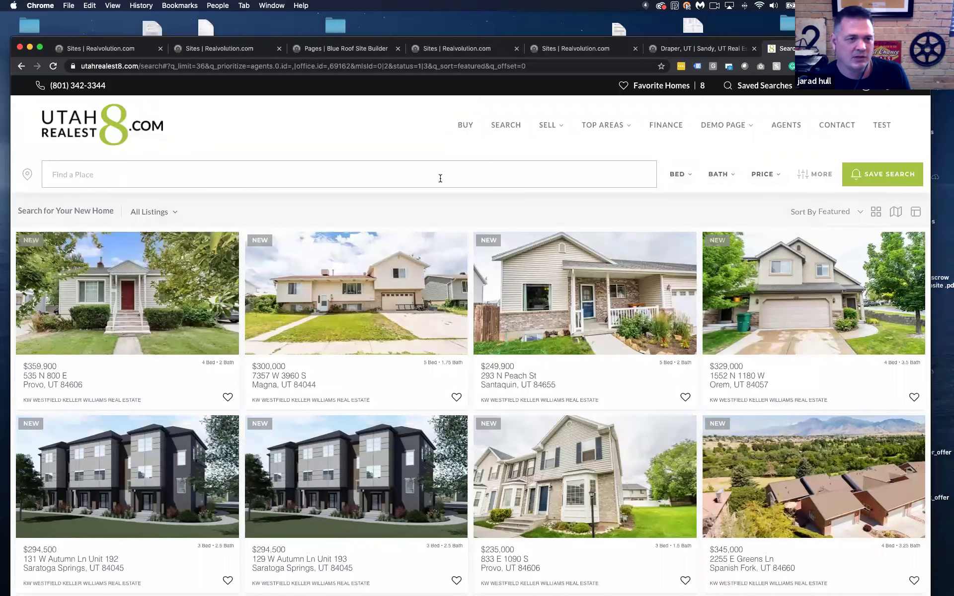
On the City2Shore search, remove the Draper chip and rerun the earlier Draper and Sandy search
{"action": "key", "text": "ctrl+shift+Tab"}
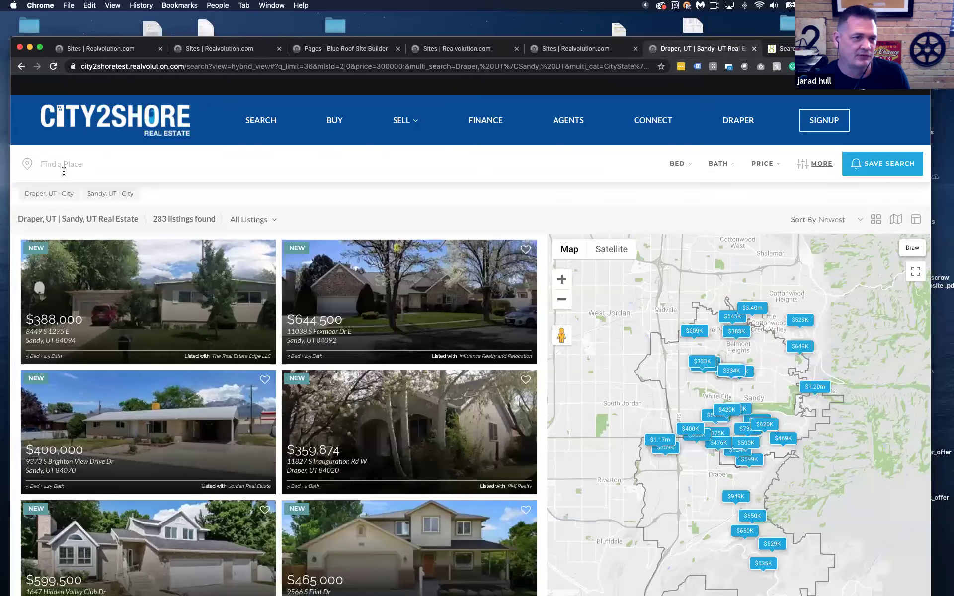
{"action": "left_click", "coordinate": [67, 167]}
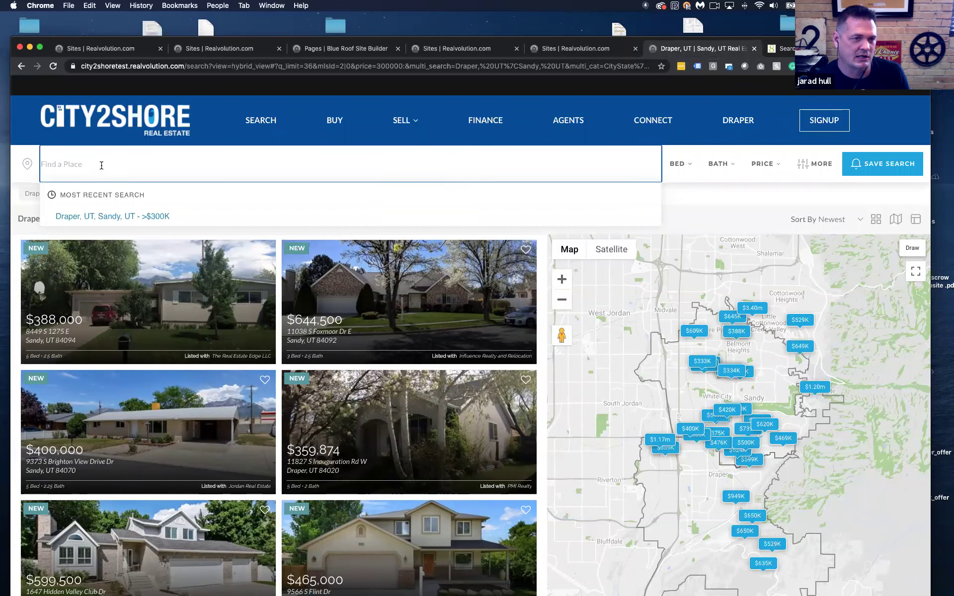
{"action": "left_click", "coordinate": [108, 196]}
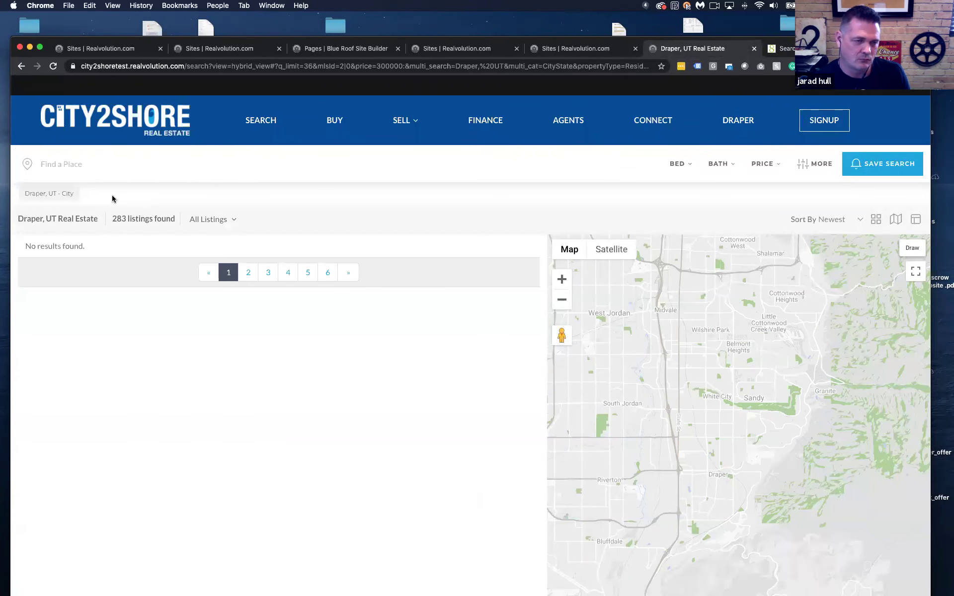
{"action": "left_click", "coordinate": [56, 195]}
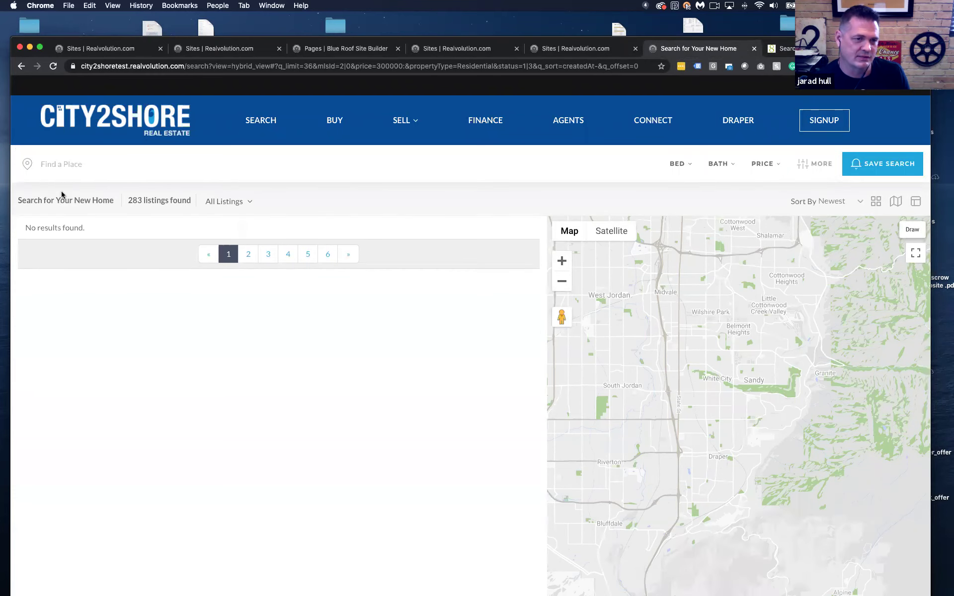
{"action": "left_click", "coordinate": [79, 167]}
{"action": "left_click", "coordinate": [262, 126]}
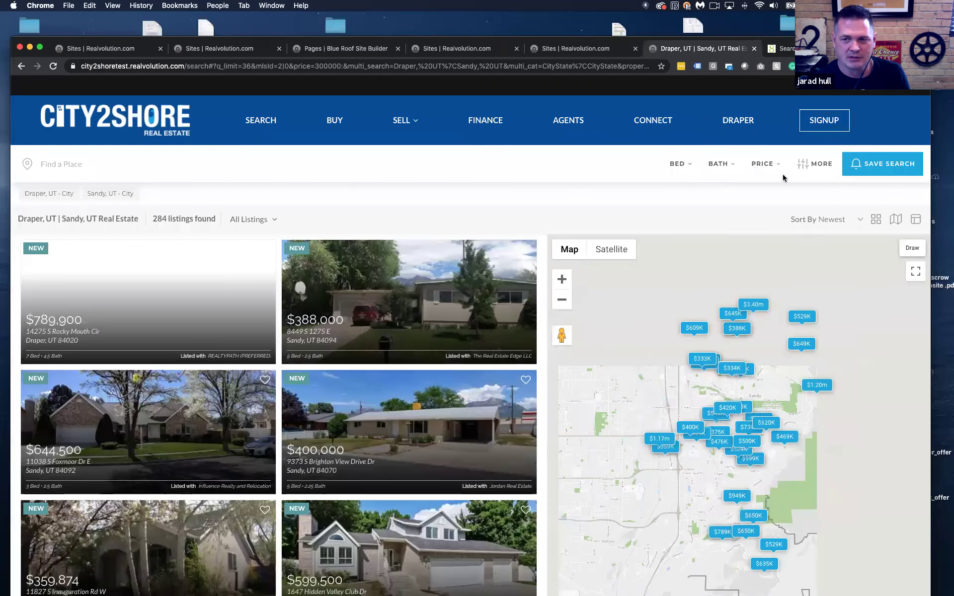
Set the minimum price to $500,000, drop Sandy, and select the page's web address
{"action": "left_click", "coordinate": [762, 164]}
{"action": "left_click", "coordinate": [669, 204]}
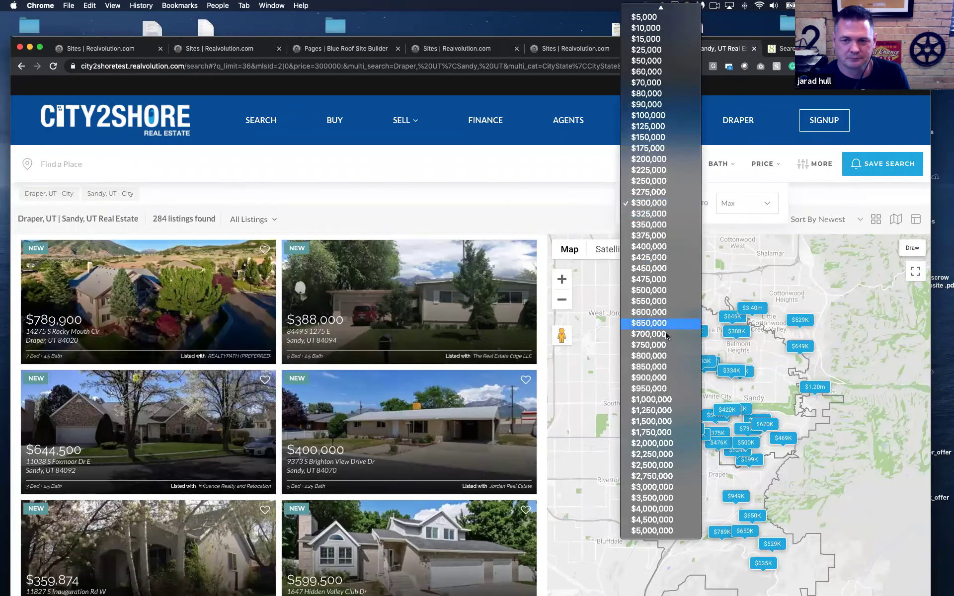
{"action": "left_click", "coordinate": [659, 290]}
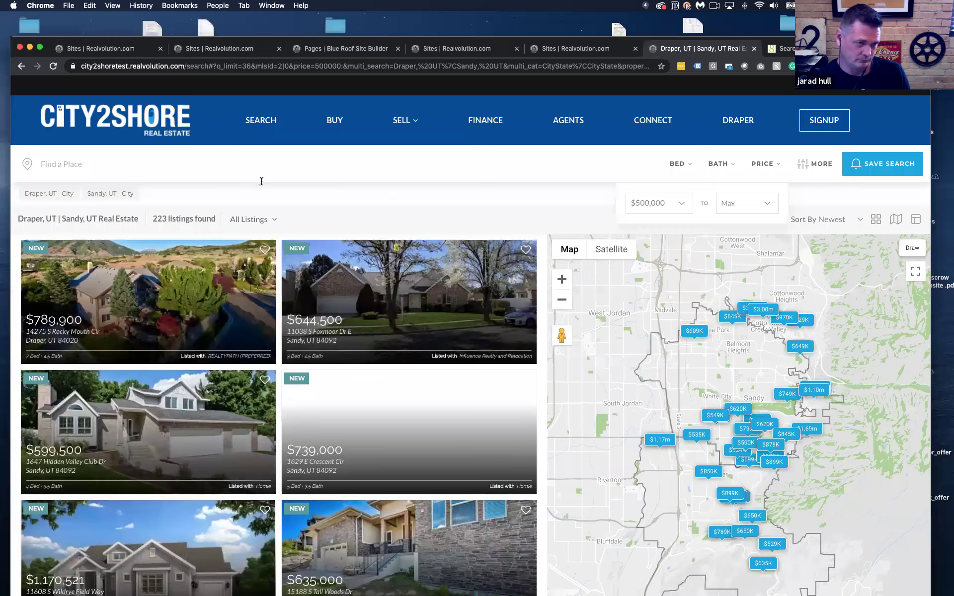
{"action": "left_click", "coordinate": [118, 196]}
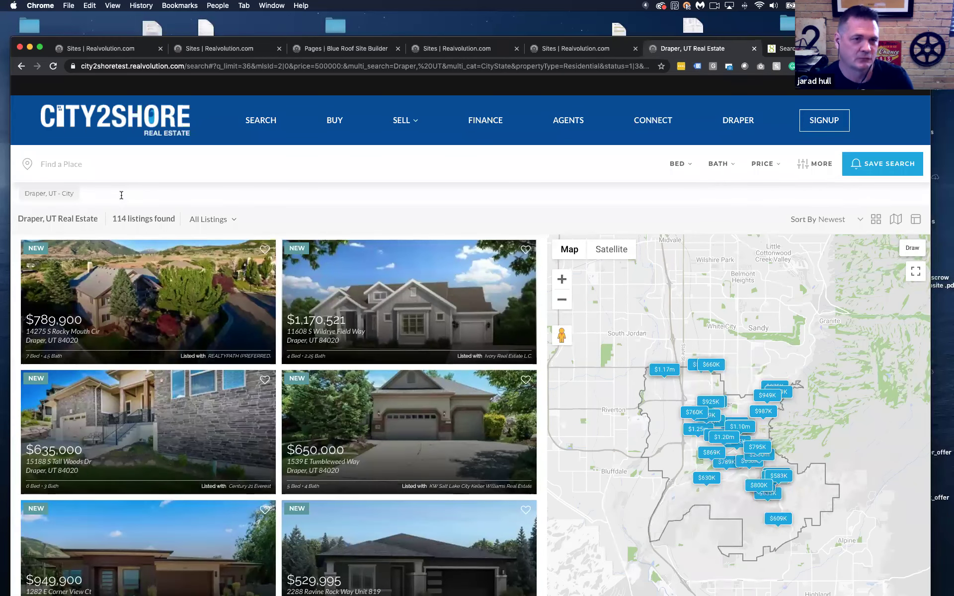
{"action": "left_click", "coordinate": [277, 65]}
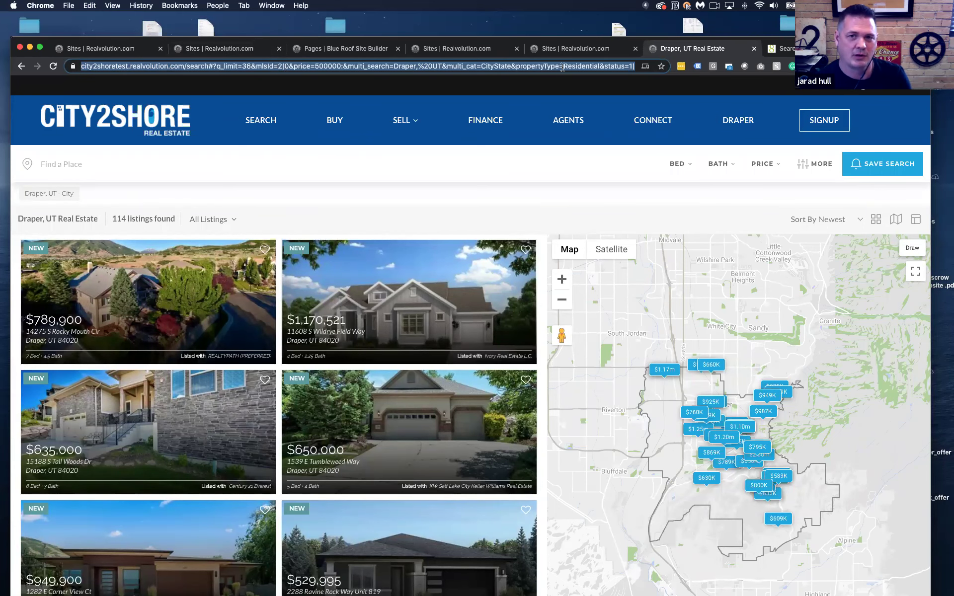
Back in the site builder, dismiss the publish notice and open the search section's Popular Searches settings
{"action": "left_click", "coordinate": [475, 52]}
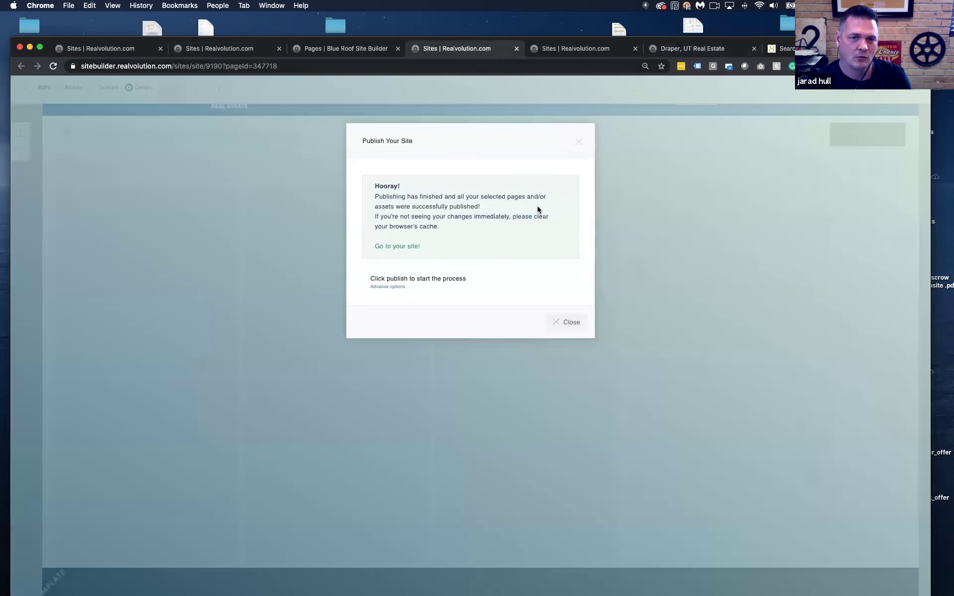
{"action": "left_click", "coordinate": [570, 323]}
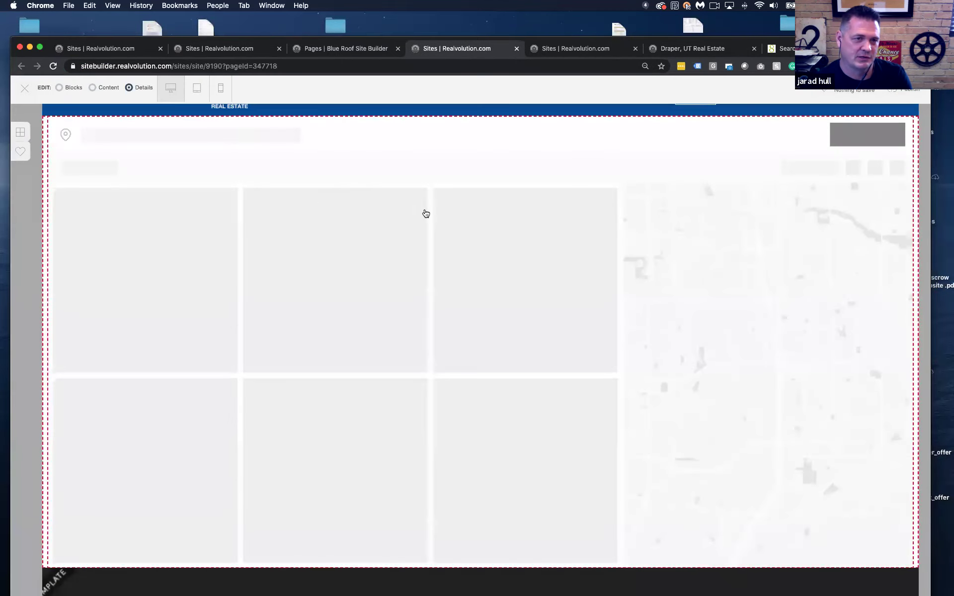
{"action": "left_click", "coordinate": [448, 212]}
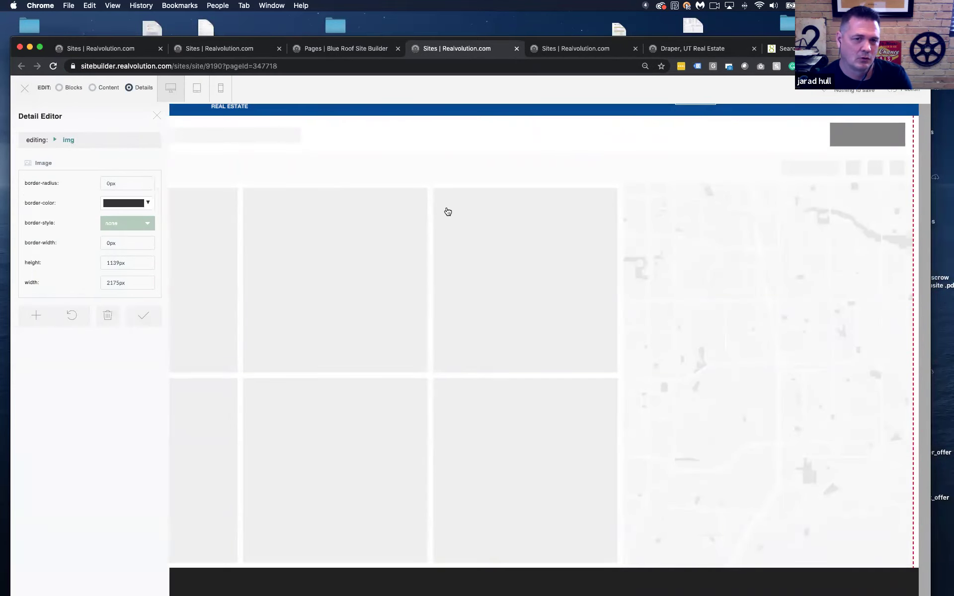
{"action": "left_click", "coordinate": [448, 212]}
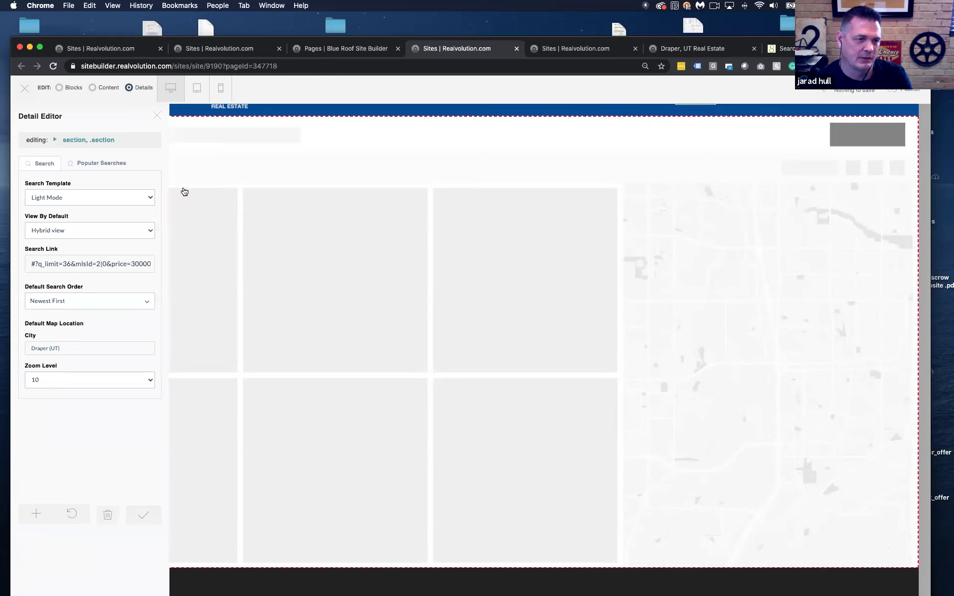
{"action": "left_click", "coordinate": [95, 164]}
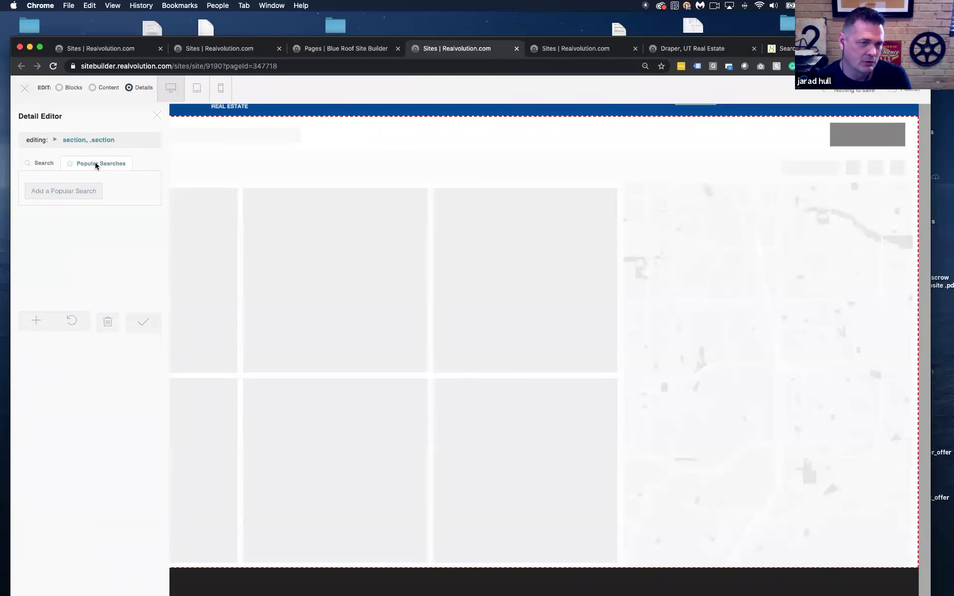
Add a 'Draper 500k' popular search with the pasted Draper search link and apply it
{"action": "left_click", "coordinate": [57, 189]}
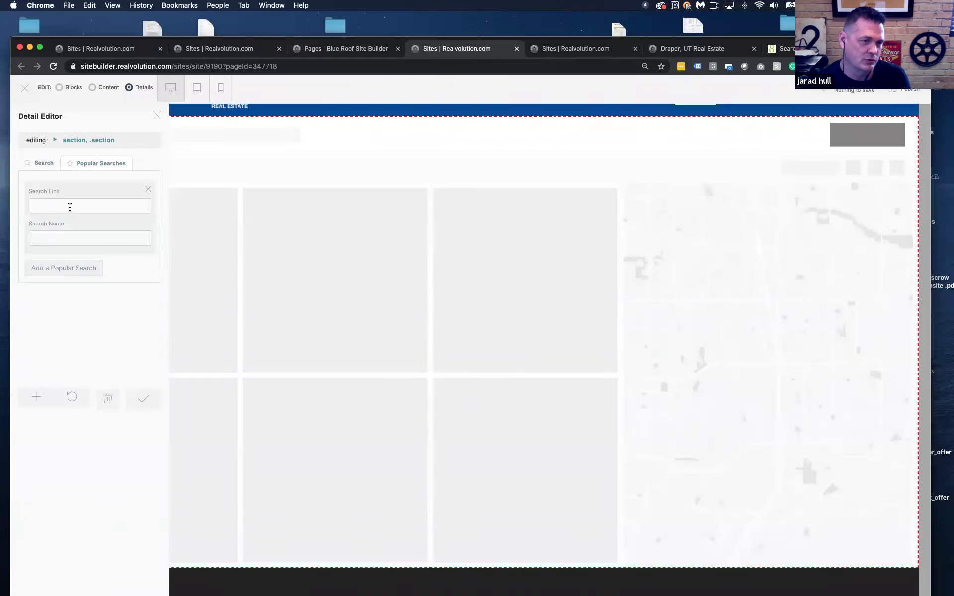
{"action": "left_click", "coordinate": [71, 207]}
{"action": "left_click", "coordinate": [41, 191]}
{"action": "key", "text": "super+v"}
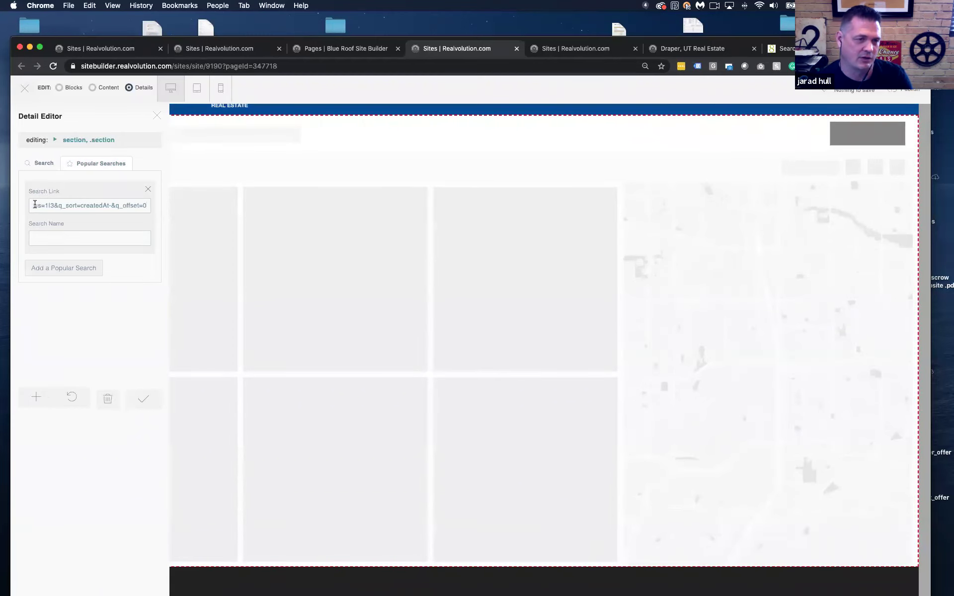
{"action": "left_click", "coordinate": [56, 236]}
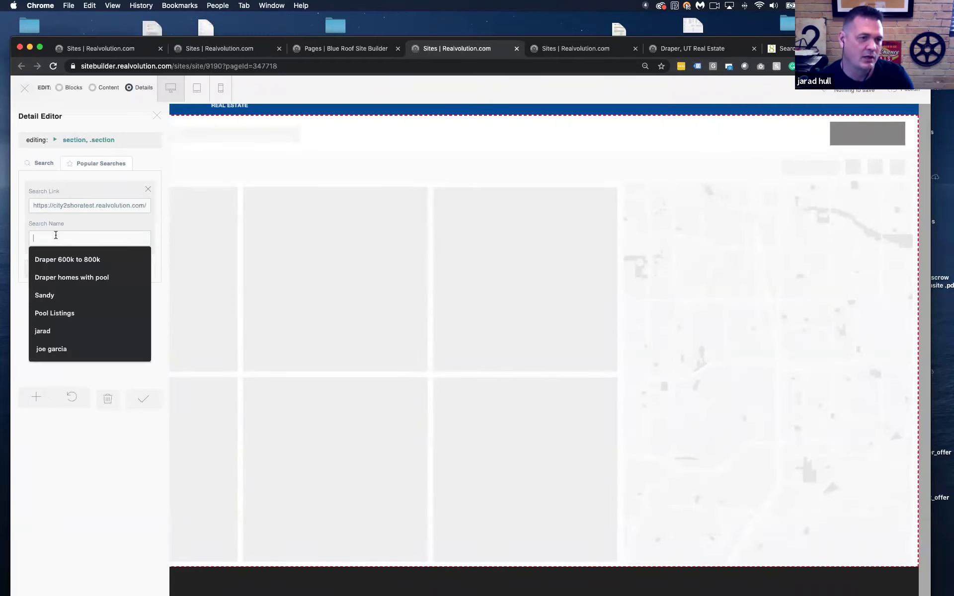
{"action": "type", "text": "Draper"}
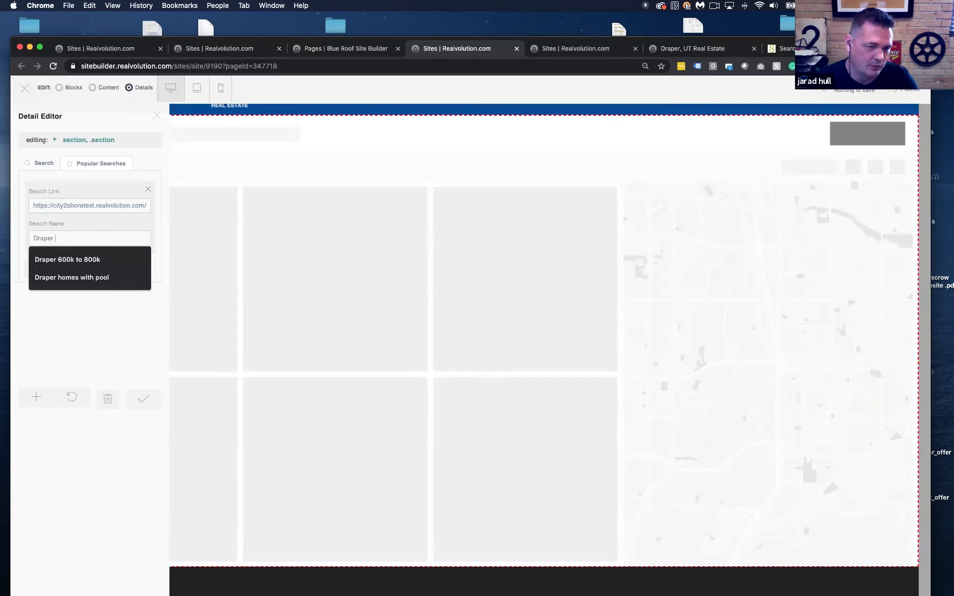
{"action": "type", "text": " 500k"}
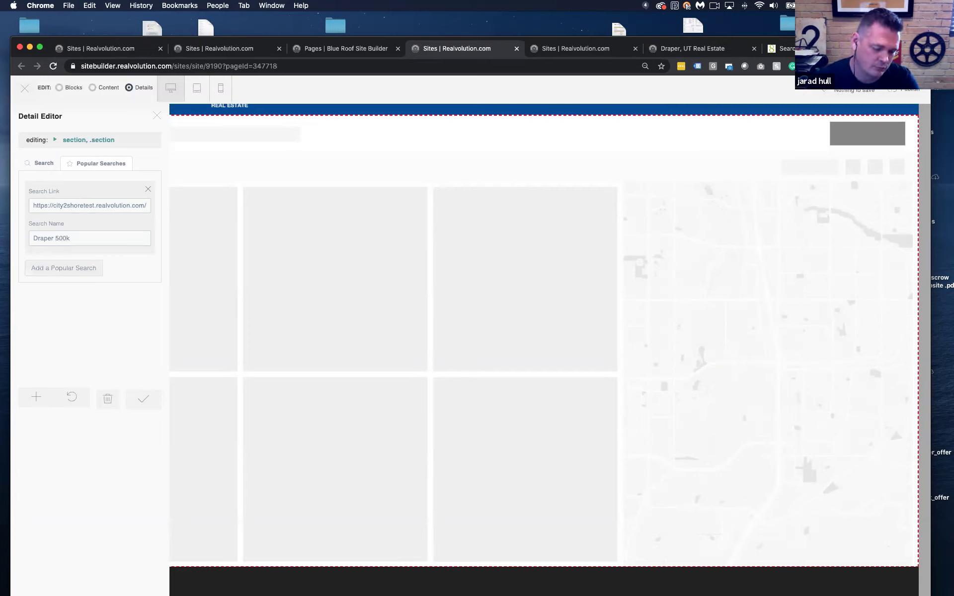
{"action": "left_click", "coordinate": [80, 274]}
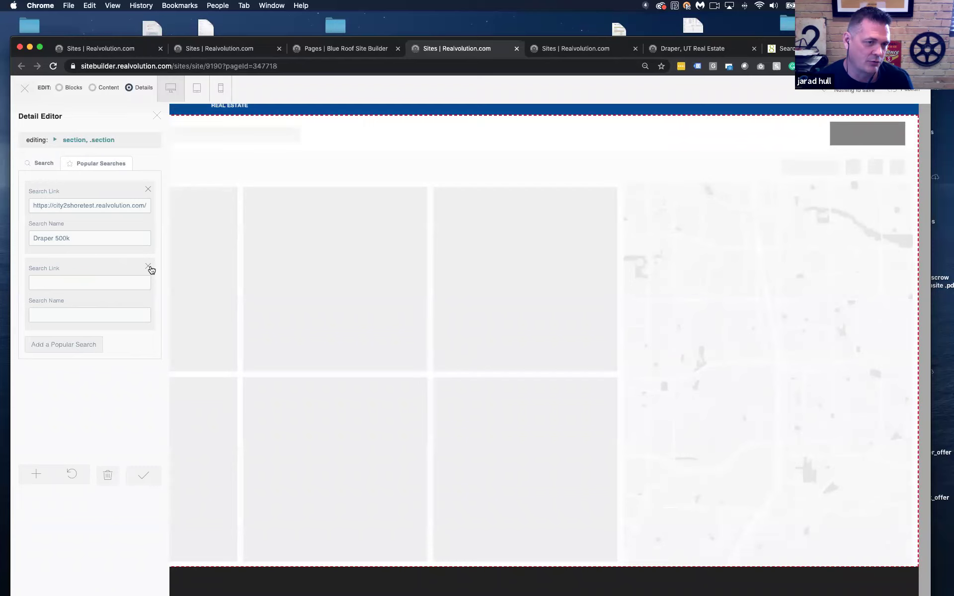
{"action": "left_click", "coordinate": [148, 266]}
{"action": "left_click", "coordinate": [145, 398]}
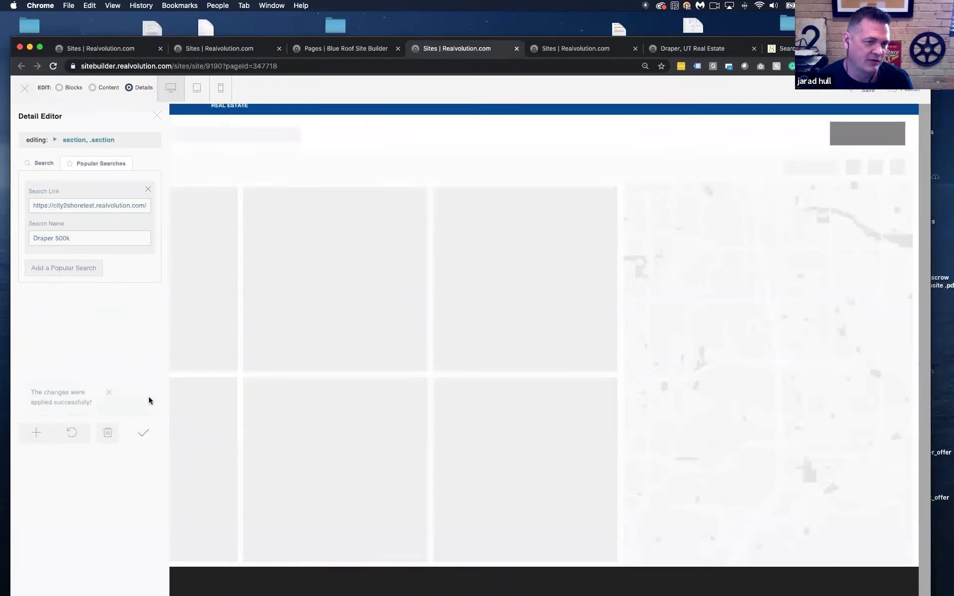
Save the page changes and publish the site now
{"action": "left_click", "coordinate": [873, 93]}
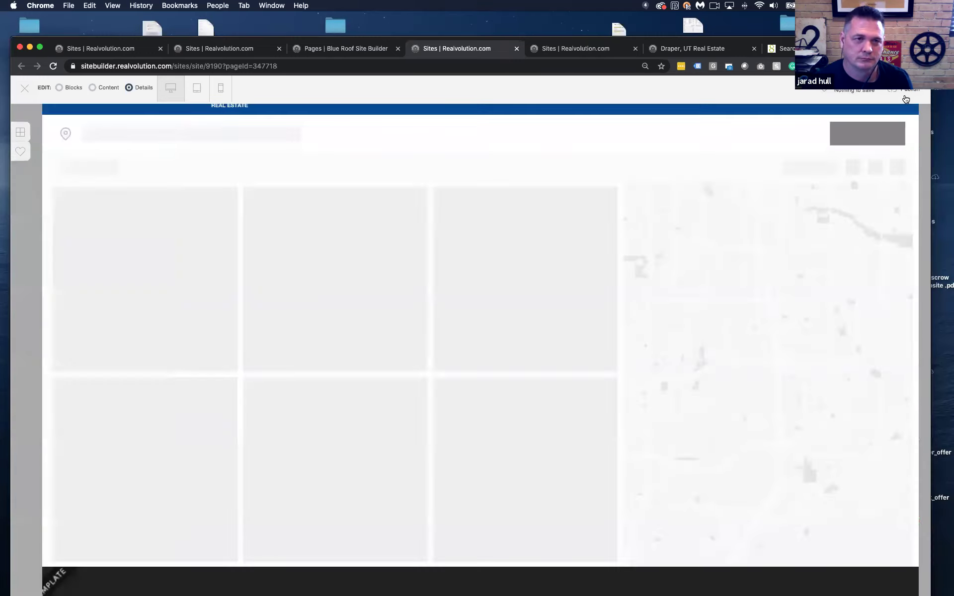
{"action": "left_click", "coordinate": [908, 90]}
{"action": "left_click", "coordinate": [576, 230]}
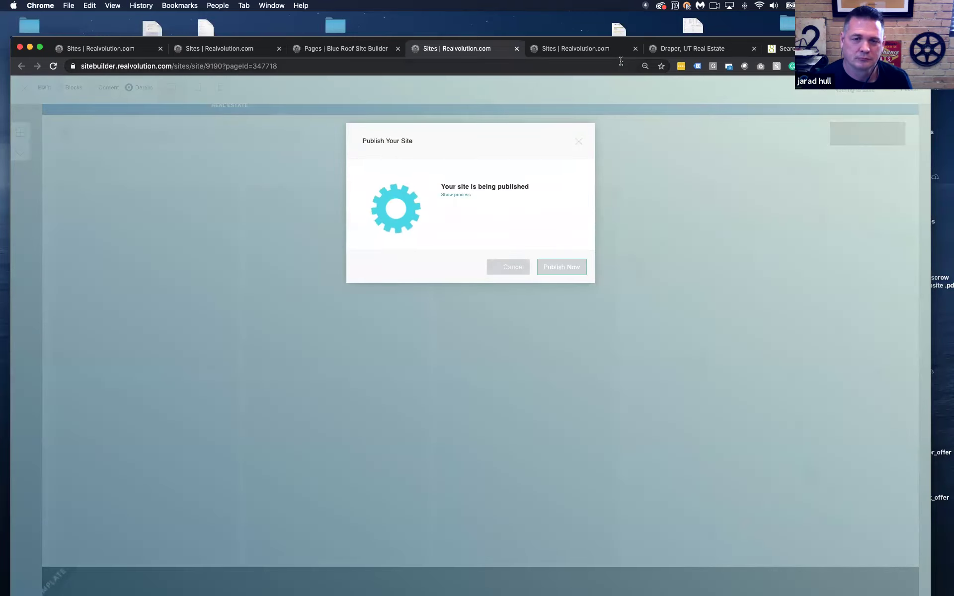
{"action": "left_click", "coordinate": [578, 142]}
Reload the live Draper, UT listings page
{"action": "left_click", "coordinate": [594, 53]}
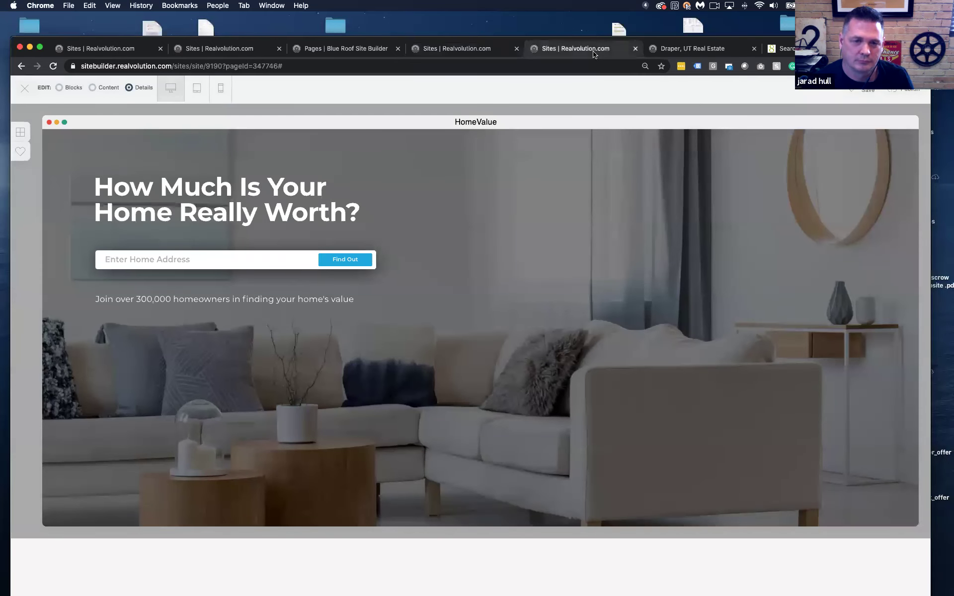
{"action": "left_click", "coordinate": [675, 49]}
{"action": "key", "text": "Return"}
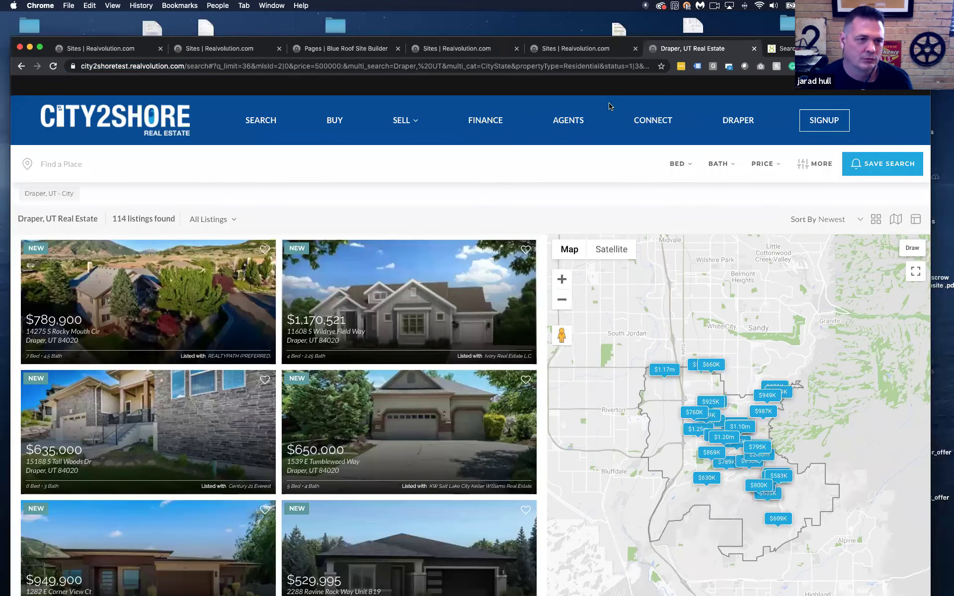
Choose 'Draper 500k' under Popular Searches in the Find a Place field
{"action": "left_click", "coordinate": [84, 169]}
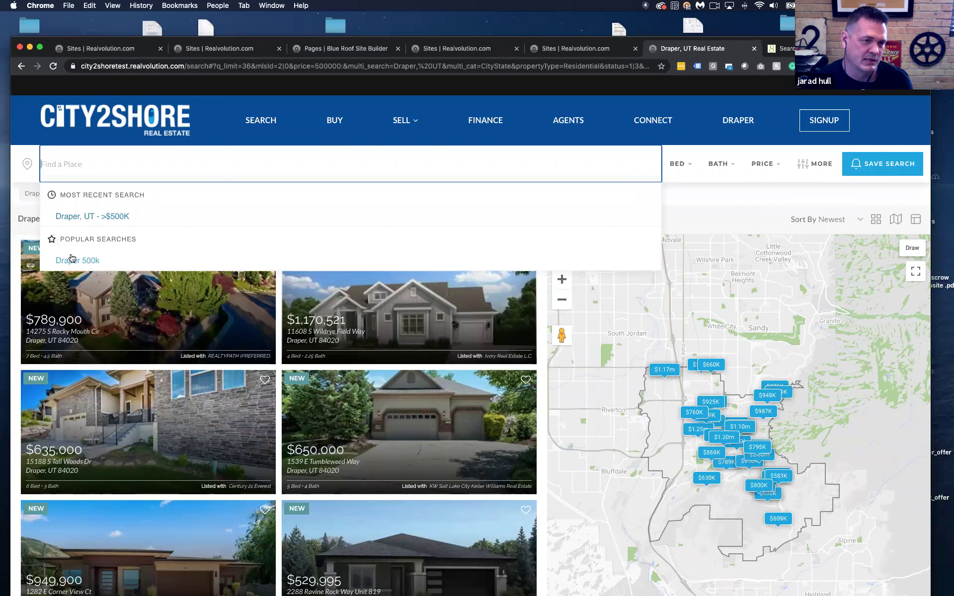
{"action": "left_click", "coordinate": [93, 268]}
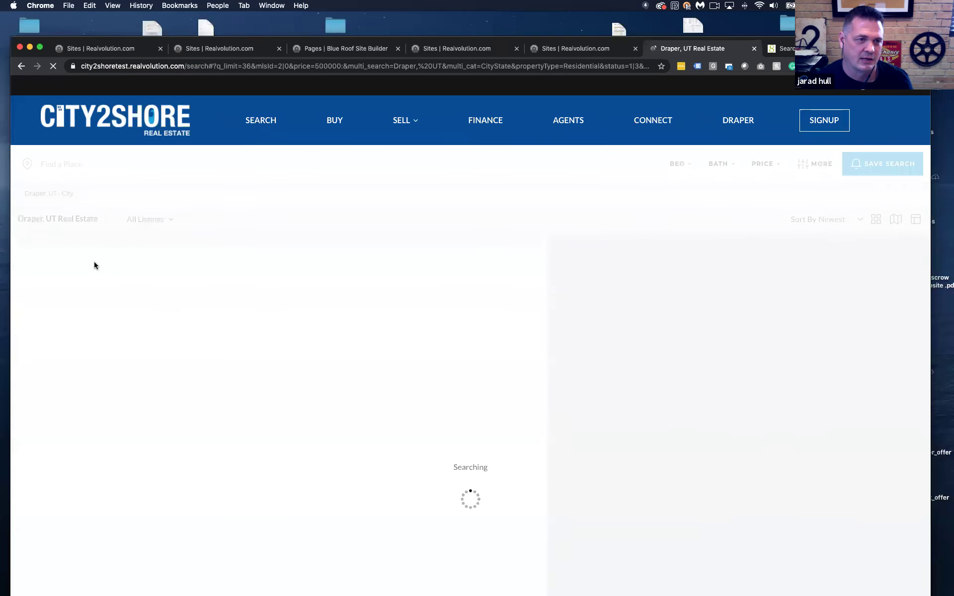
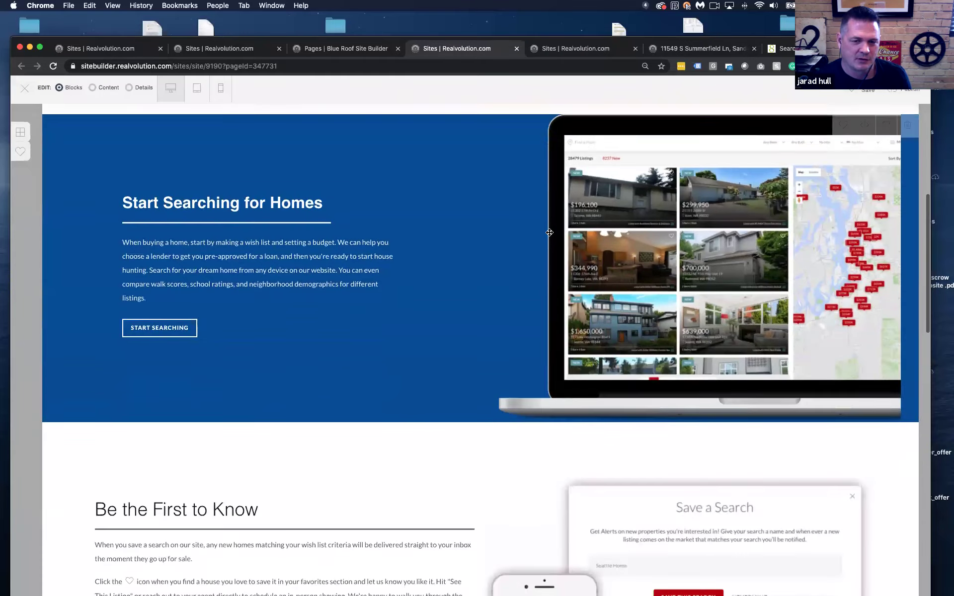
{"action": "scroll", "coordinate": [549, 232], "scroll_direction": "up", "scroll_amount": 10}
{"action": "scroll", "coordinate": [549, 232], "scroll_direction": "up", "scroll_amount": 5}
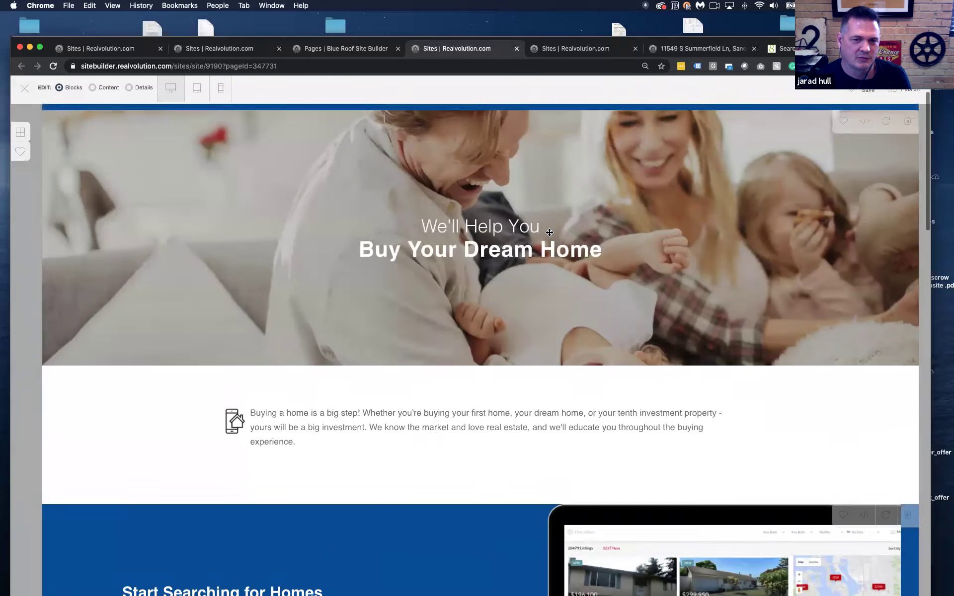
{"action": "scroll", "coordinate": [495, 250], "scroll_direction": "down", "scroll_amount": 5}
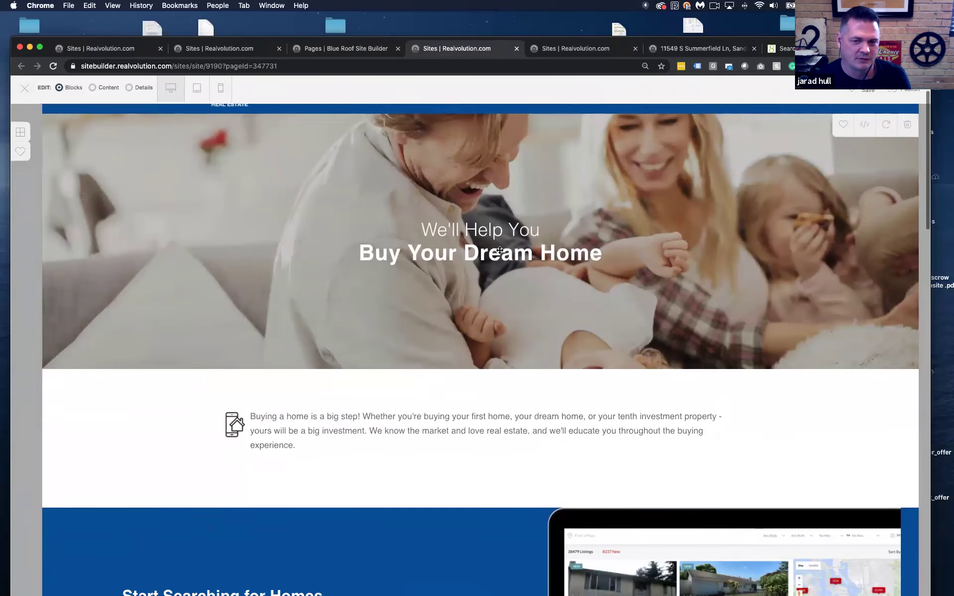
{"action": "scroll", "coordinate": [456, 246], "scroll_direction": "down", "scroll_amount": 10}
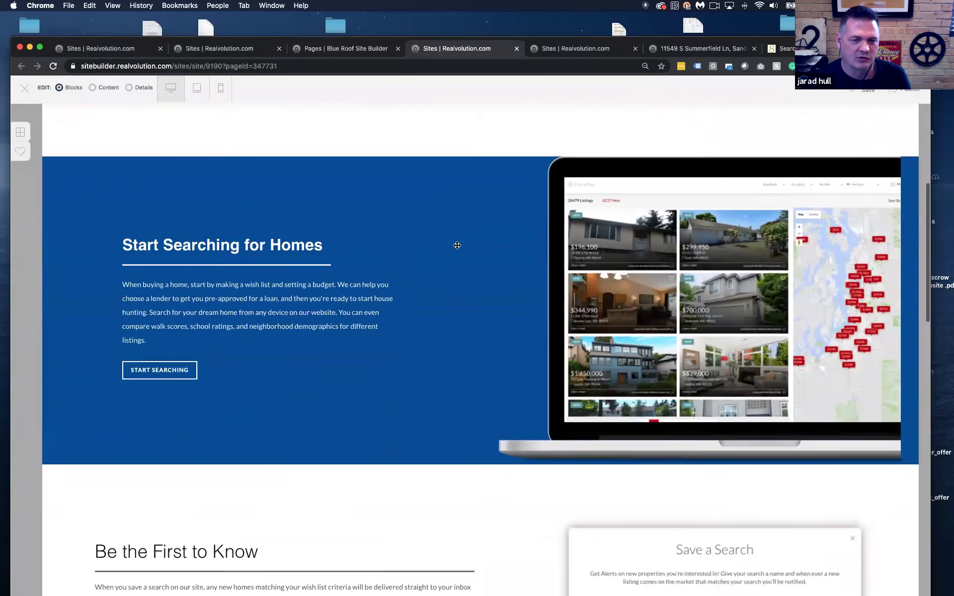
{"action": "scroll", "coordinate": [456, 246], "scroll_direction": "down", "scroll_amount": 3}
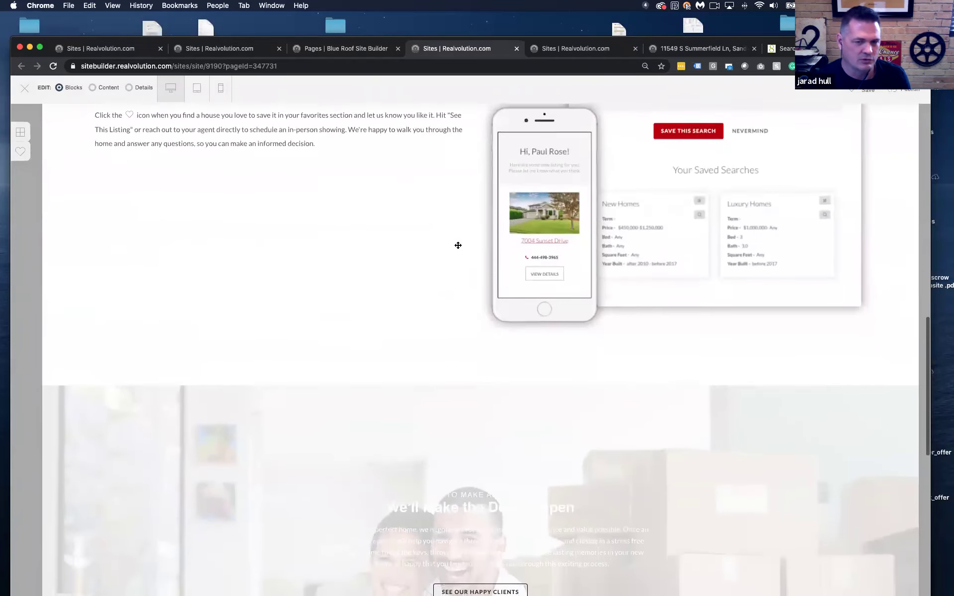
{"action": "scroll", "coordinate": [457, 245], "scroll_direction": "up", "scroll_amount": 10}
{"action": "scroll", "coordinate": [458, 246], "scroll_direction": "up", "scroll_amount": 8}
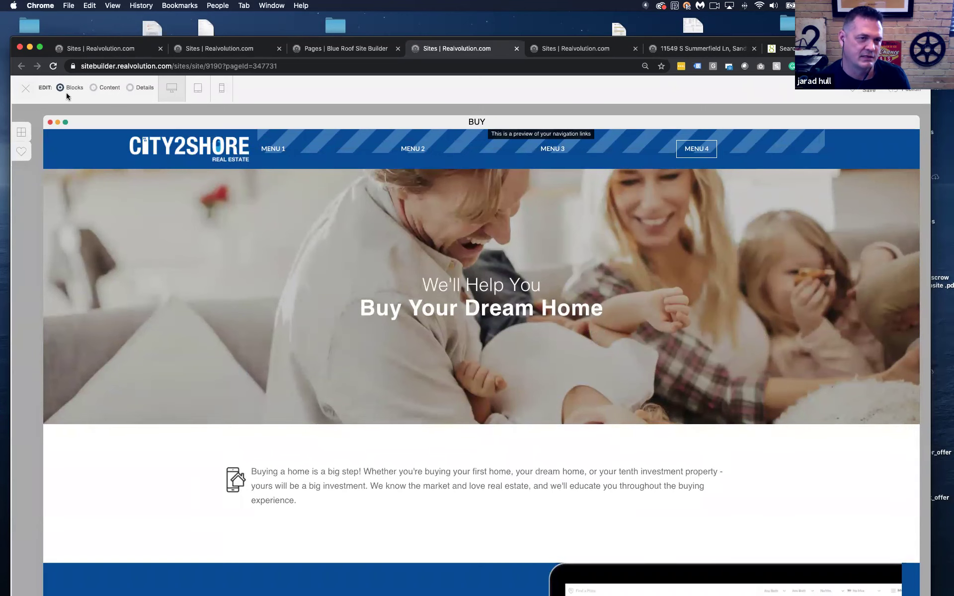
{"action": "scroll", "coordinate": [124, 407], "scroll_direction": "down", "scroll_amount": 2}
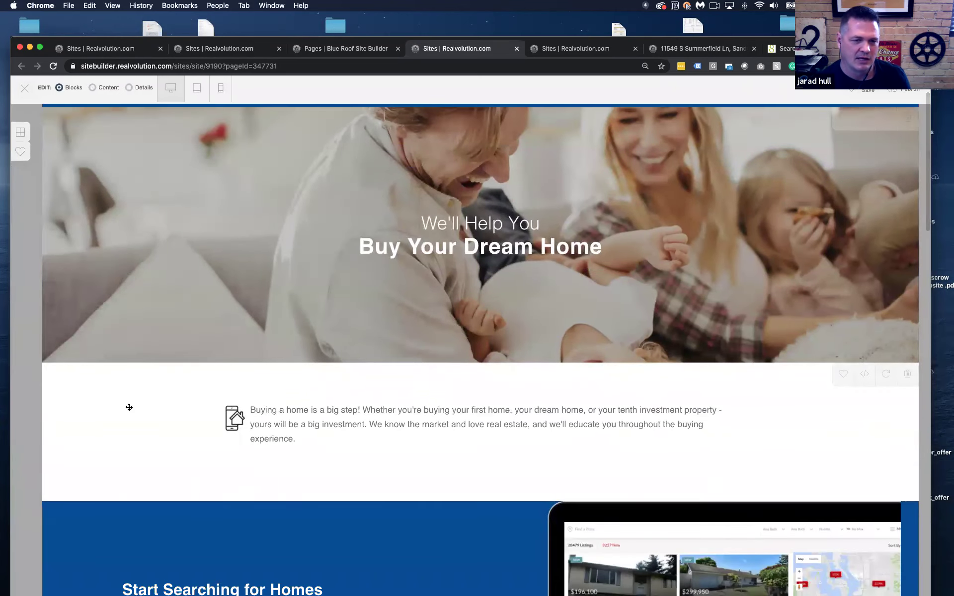
{"action": "scroll", "coordinate": [123, 413], "scroll_direction": "down", "scroll_amount": 6}
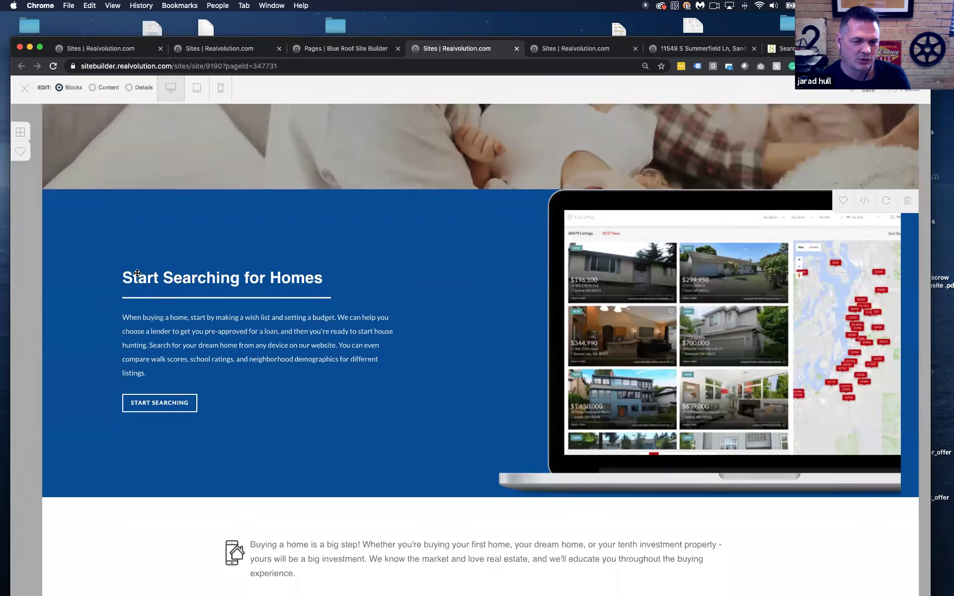
{"action": "scroll", "coordinate": [136, 291], "scroll_direction": "down", "scroll_amount": 3}
{"action": "left_click_drag", "start_coordinate": [134, 379], "coordinate": [137, 209]}
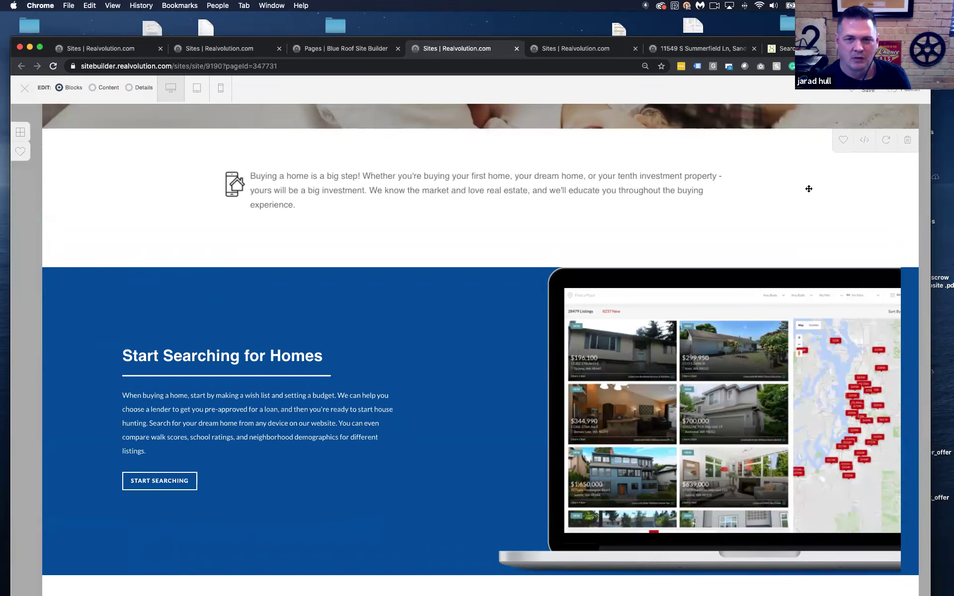
{"action": "scroll", "coordinate": [811, 192], "scroll_direction": "up", "scroll_amount": 4}
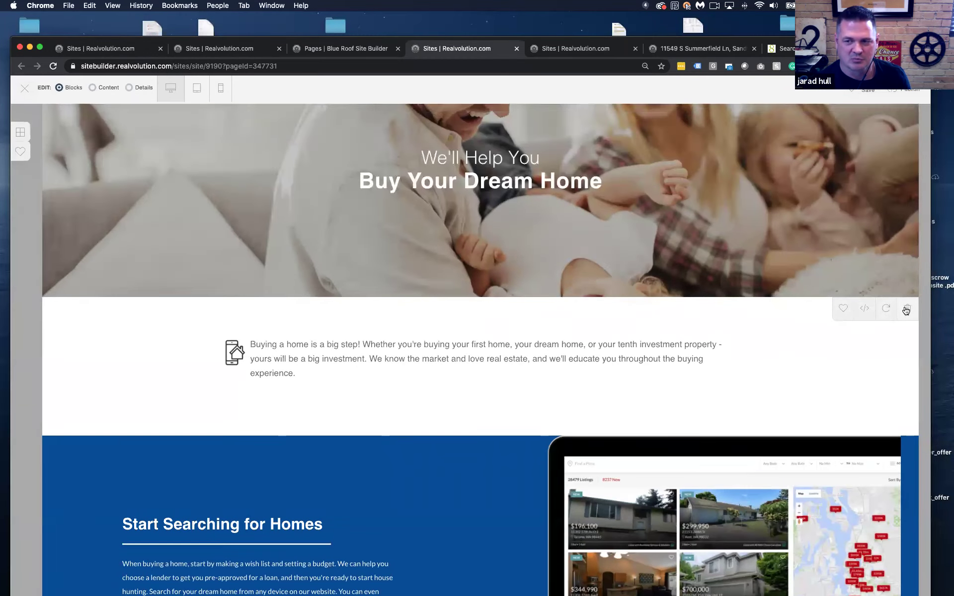
Delete the 'Buying a home is a big step' block and view the search section's code without changing it
{"action": "left_click", "coordinate": [908, 308]}
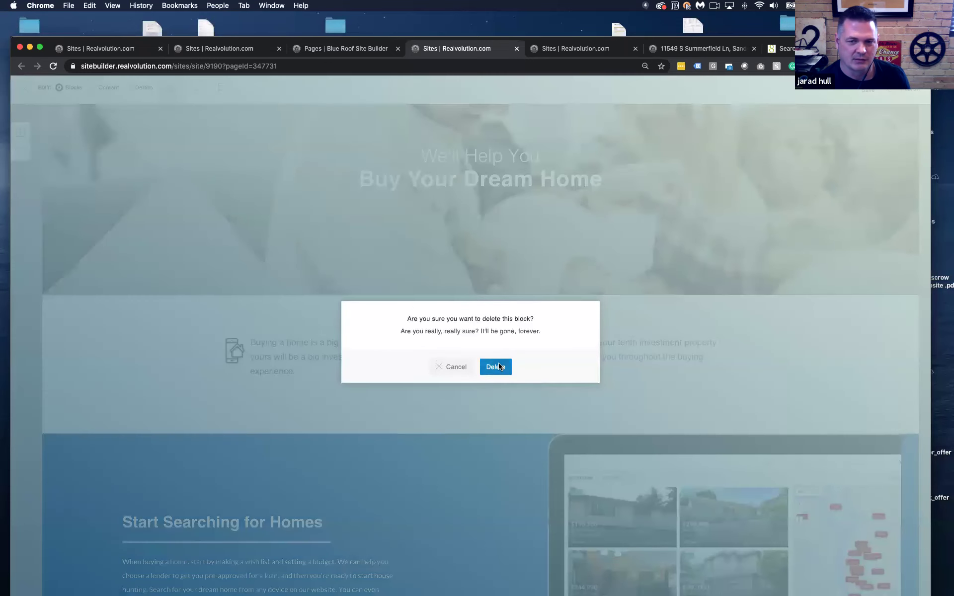
{"action": "left_click", "coordinate": [499, 364]}
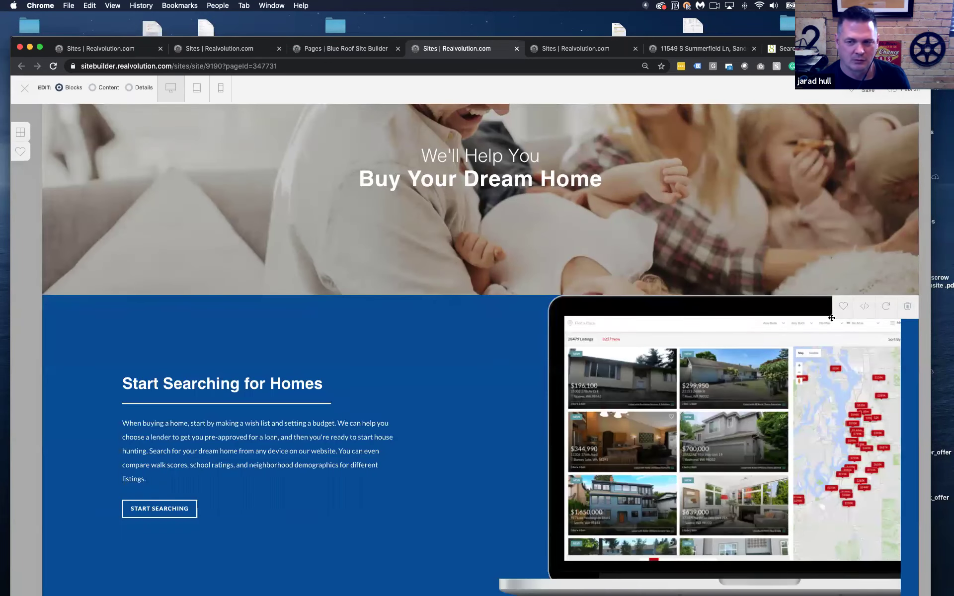
{"action": "left_click", "coordinate": [866, 306]}
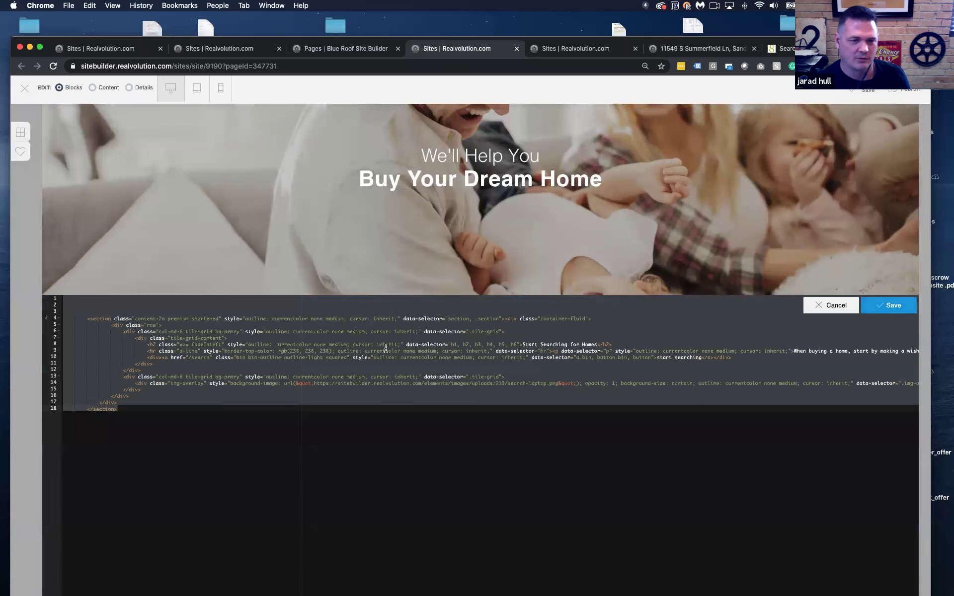
{"action": "left_click_drag", "start_coordinate": [132, 406], "coordinate": [66, 309]}
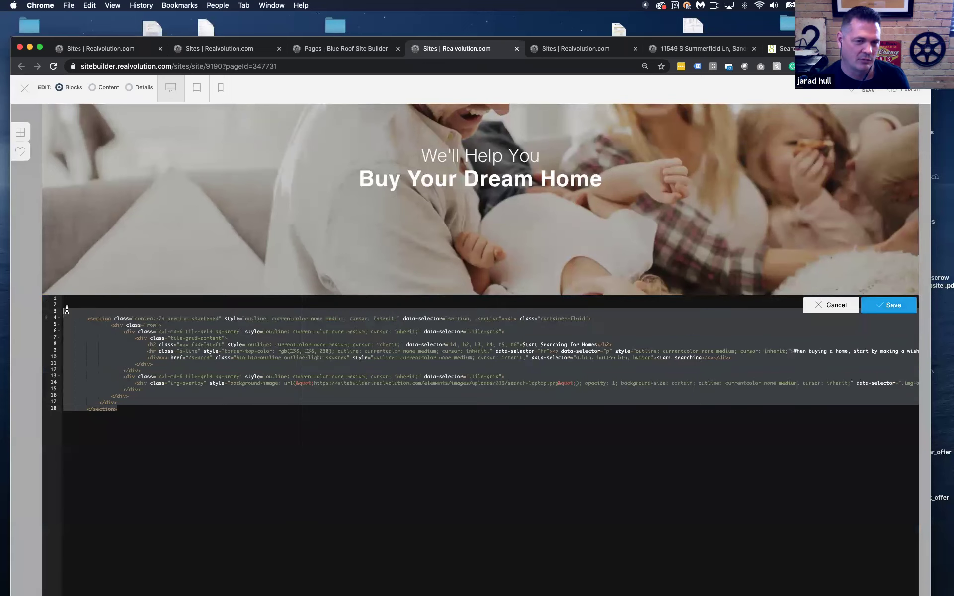
{"action": "left_click", "coordinate": [831, 305]}
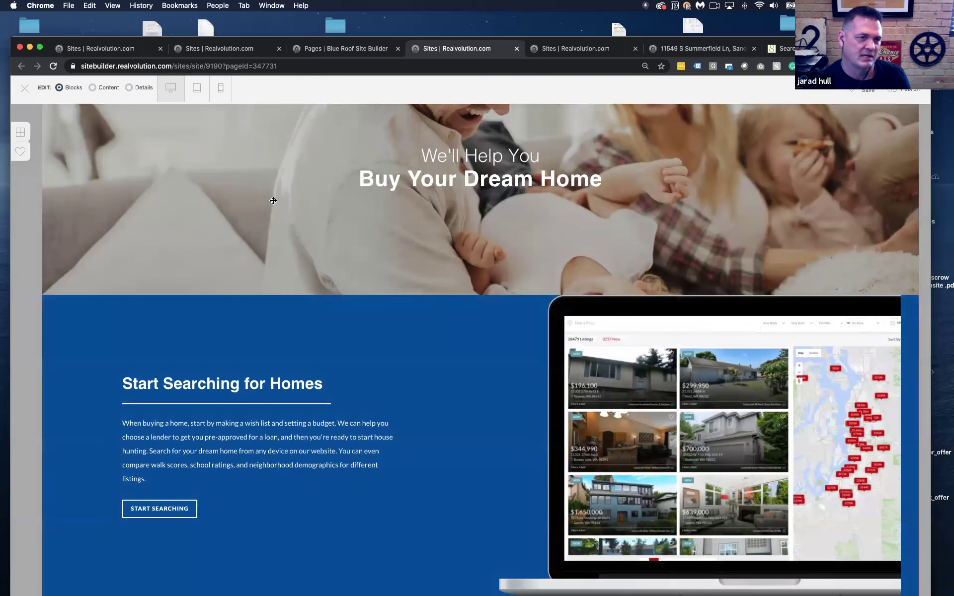
{"action": "scroll", "coordinate": [273, 200], "scroll_direction": "down", "scroll_amount": 7}
{"action": "scroll", "coordinate": [273, 203], "scroll_direction": "up", "scroll_amount": 10}
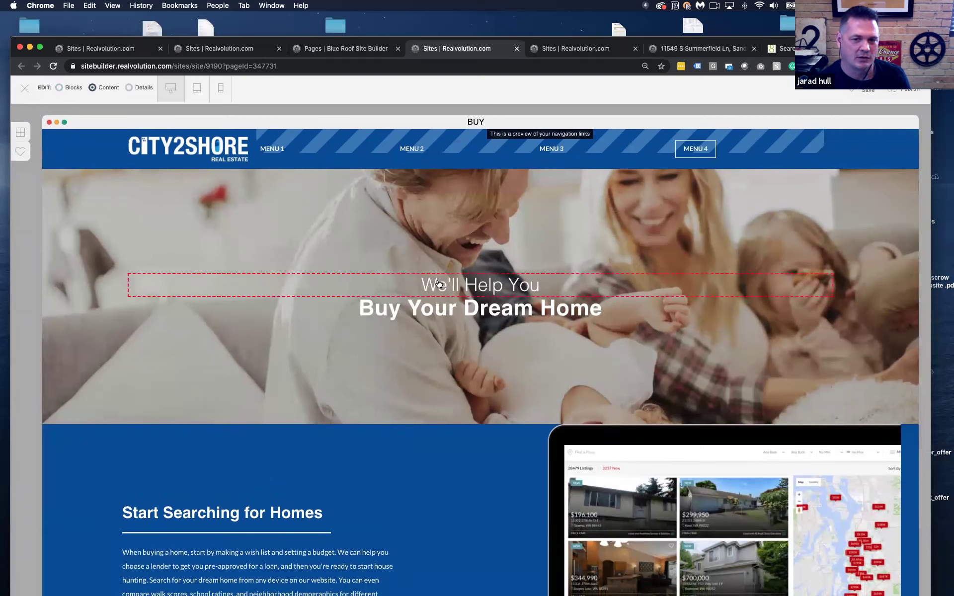
Replace the hero's 'We'll Help You' heading with 'Need Help'
{"action": "left_click", "coordinate": [445, 285]}
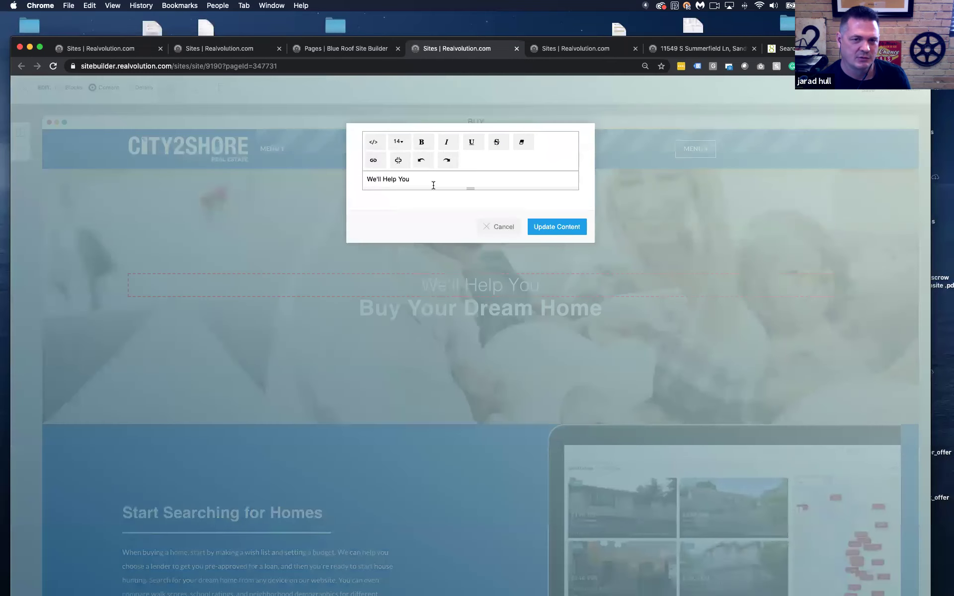
{"action": "left_click_drag", "start_coordinate": [429, 186], "coordinate": [332, 169]}
{"action": "type", "text": "Need Help"}
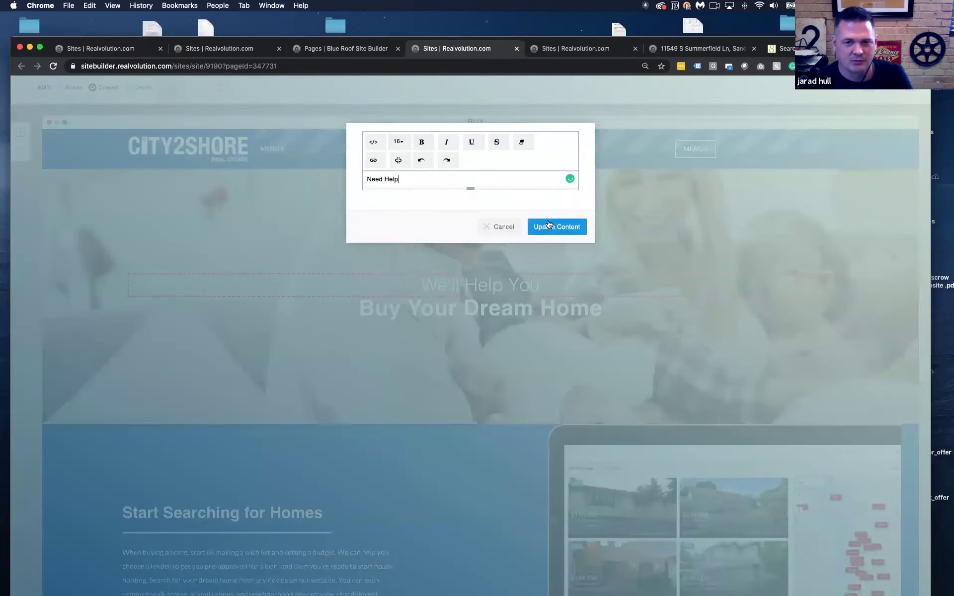
{"action": "left_click", "coordinate": [549, 224]}
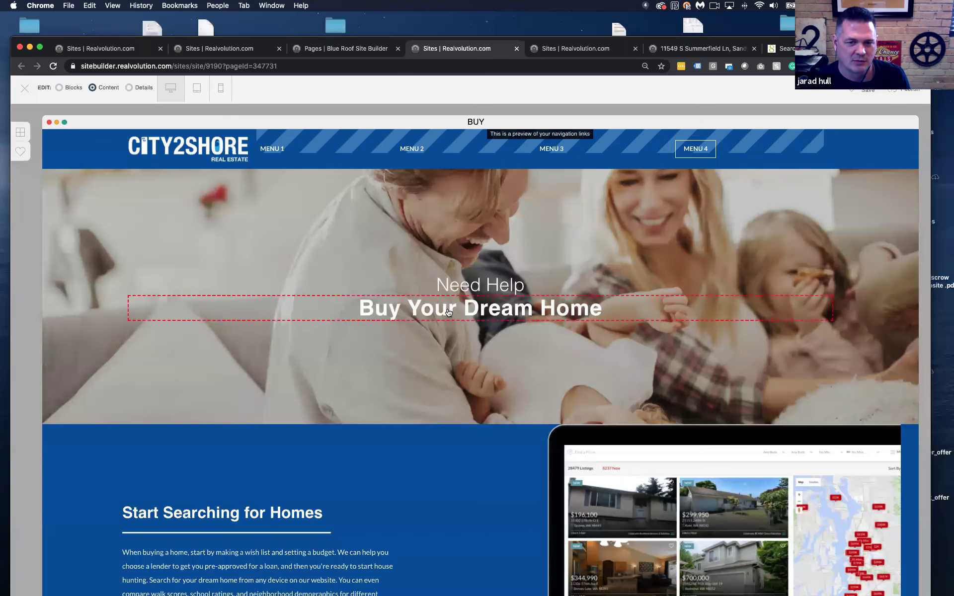
Check the 'Buy Your Dream Home' heading's font size options, leaving it unchanged
{"action": "left_click", "coordinate": [449, 312]}
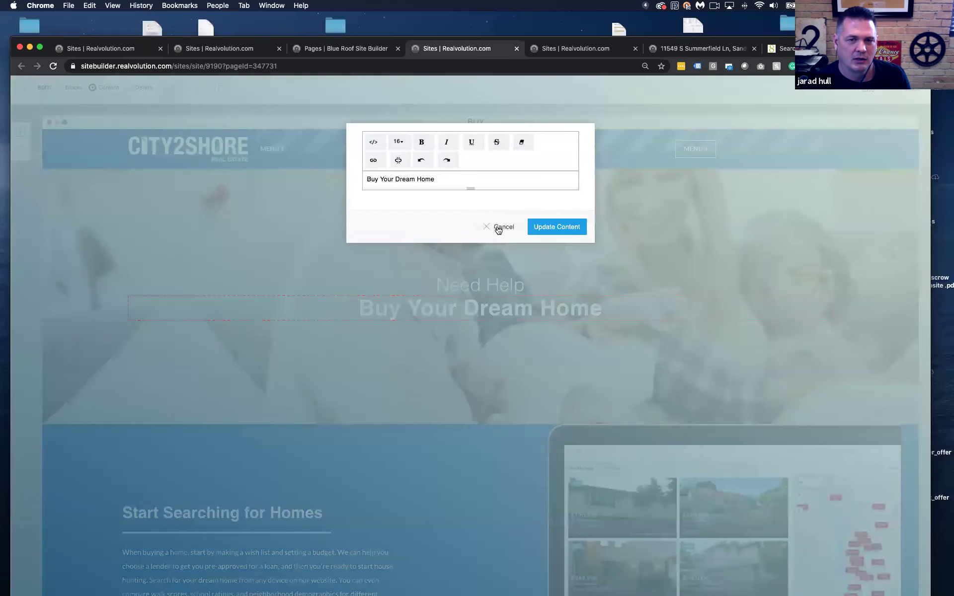
{"action": "left_click", "coordinate": [498, 228]}
{"action": "left_click", "coordinate": [451, 312]}
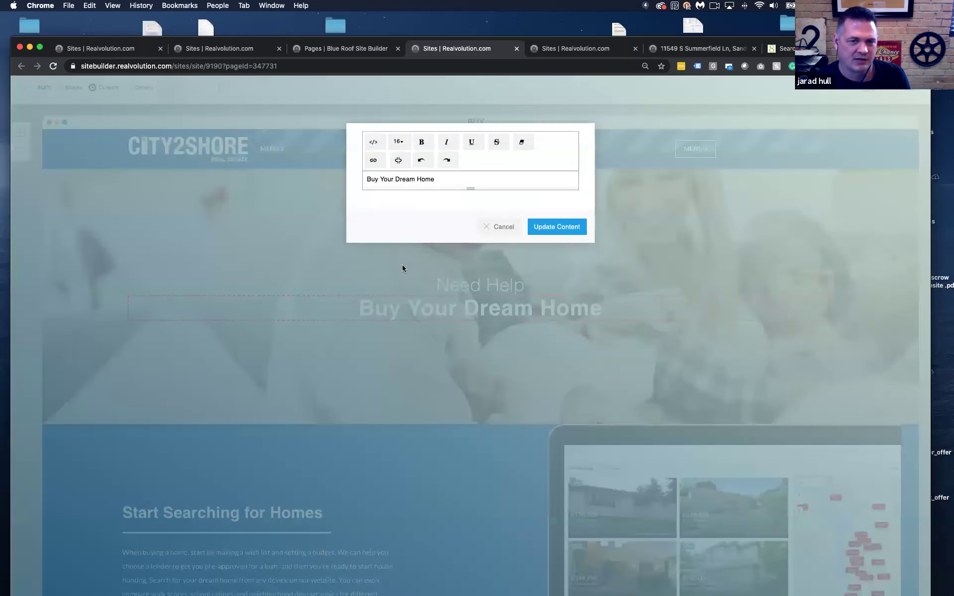
{"action": "left_click", "coordinate": [397, 144]}
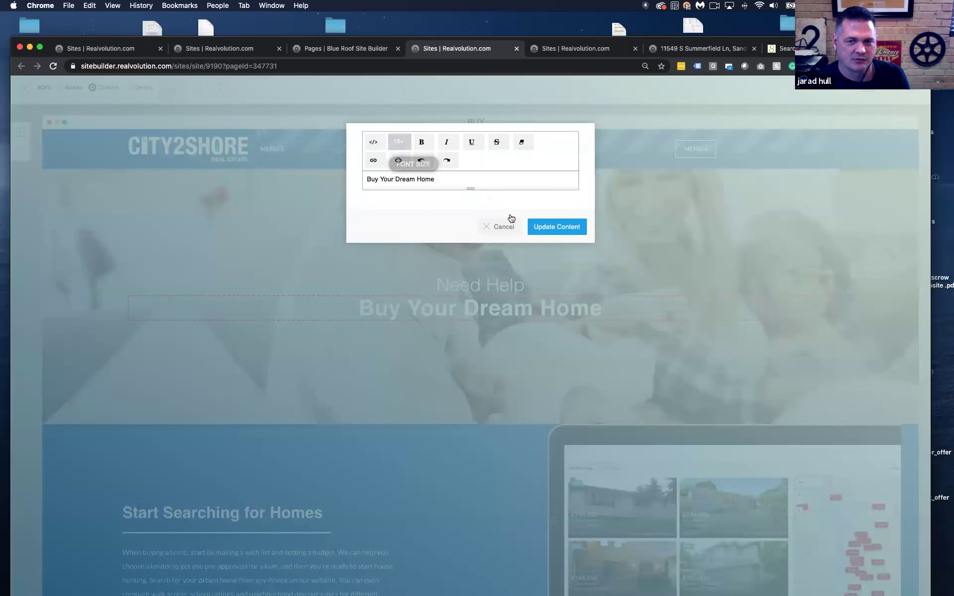
{"action": "left_click", "coordinate": [511, 224]}
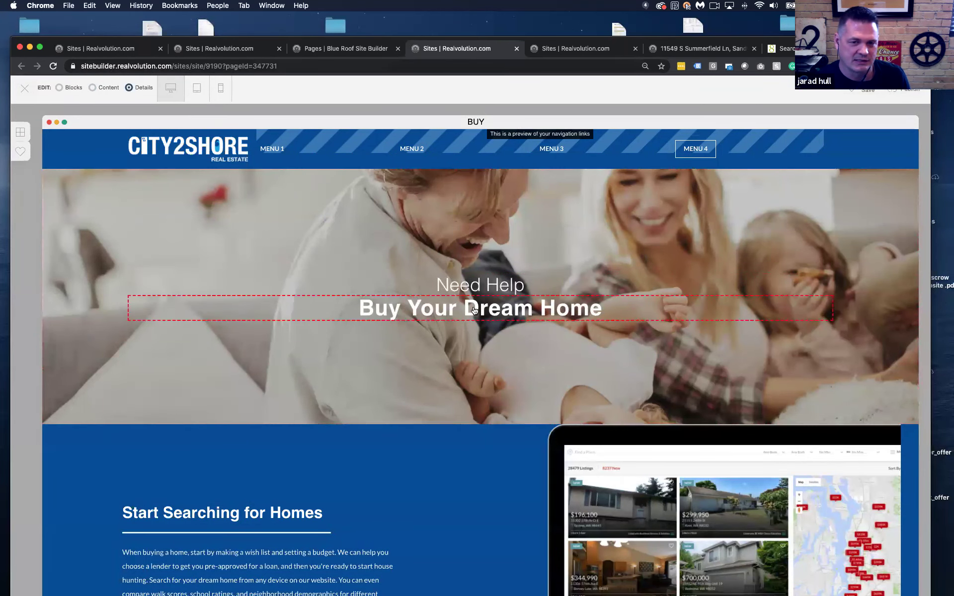
Style 'Buy Your Dream Home' as cyan, Lato font, weight 900, uppercase, and save it
{"action": "left_click", "coordinate": [474, 310]}
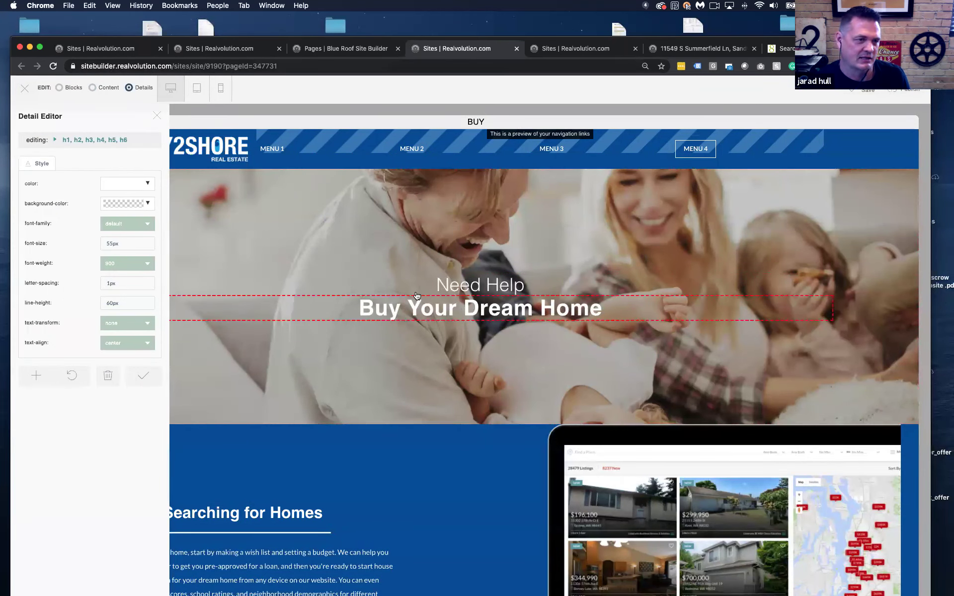
{"action": "left_click", "coordinate": [135, 184]}
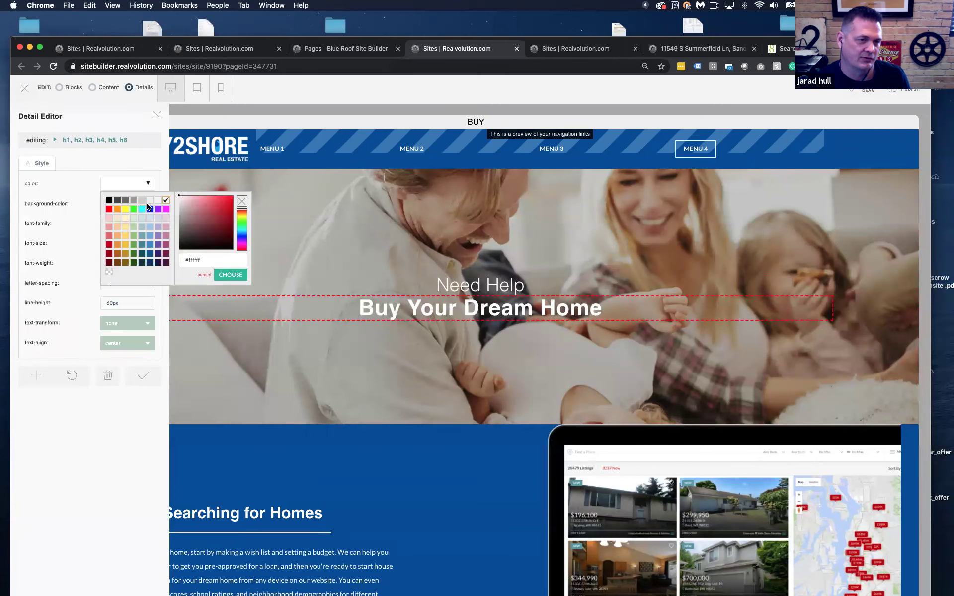
{"action": "left_click", "coordinate": [144, 209]}
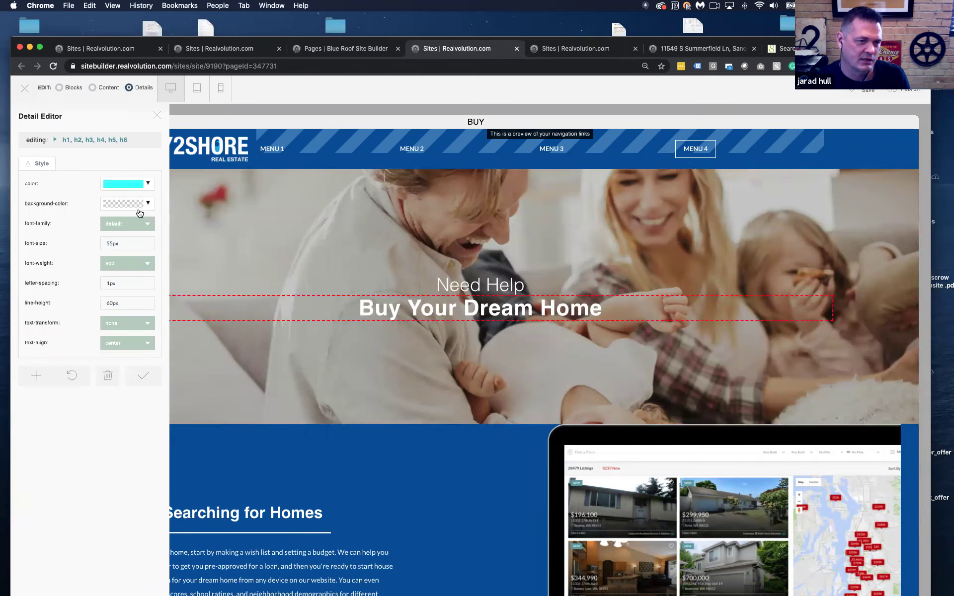
{"action": "left_click", "coordinate": [135, 224]}
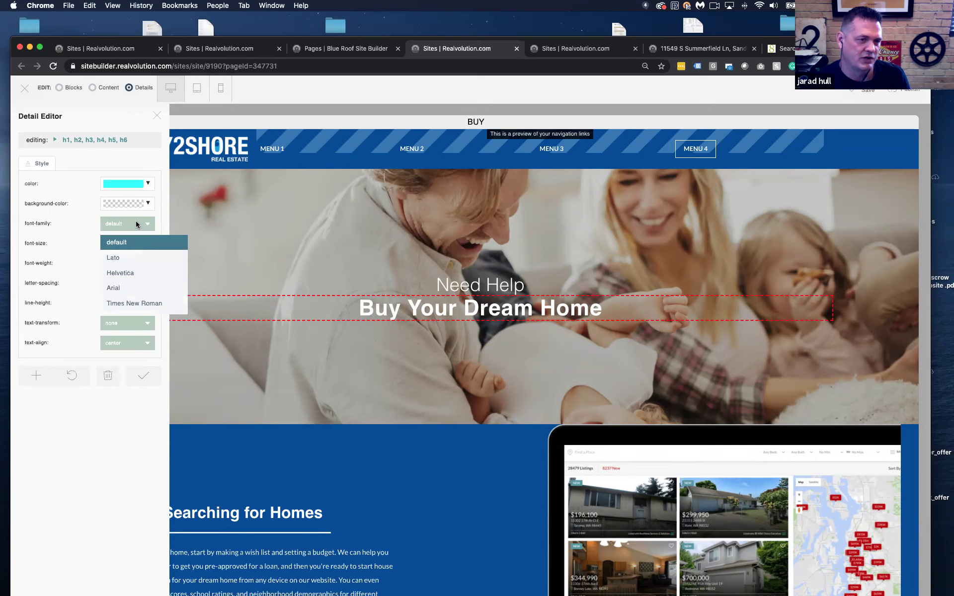
{"action": "left_click", "coordinate": [128, 258]}
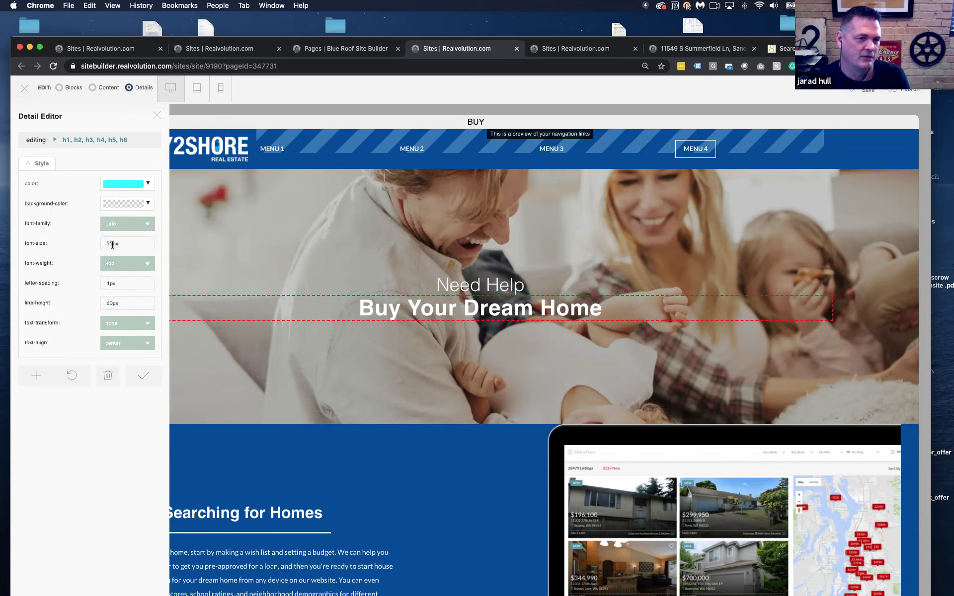
{"action": "left_click", "coordinate": [136, 262]}
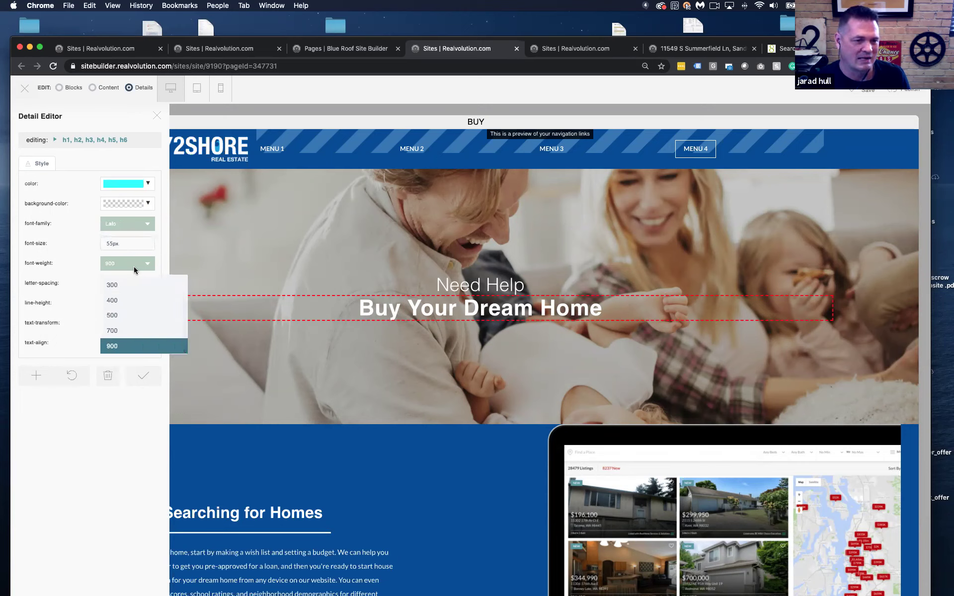
{"action": "left_click", "coordinate": [123, 349]}
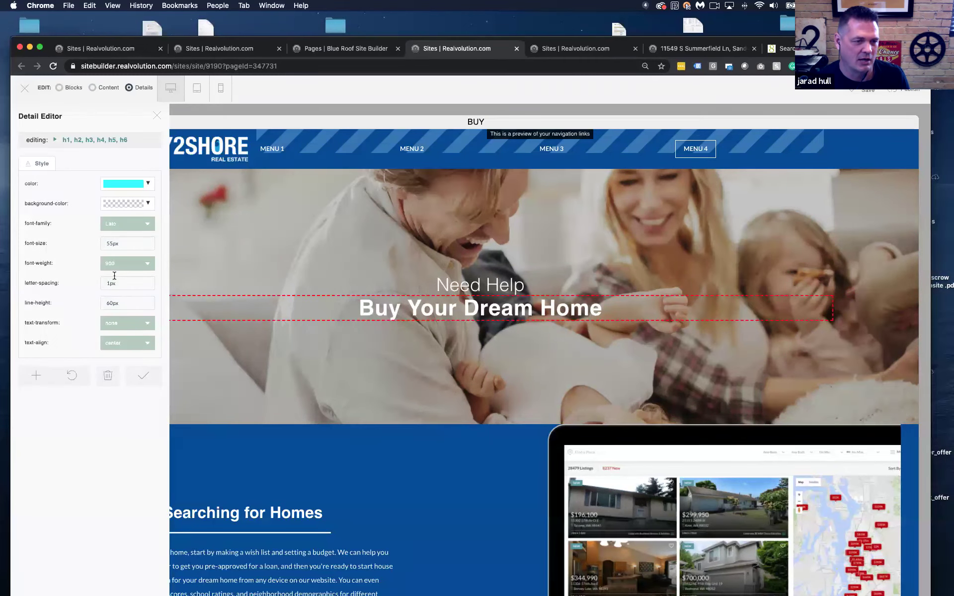
{"action": "left_click", "coordinate": [128, 325]}
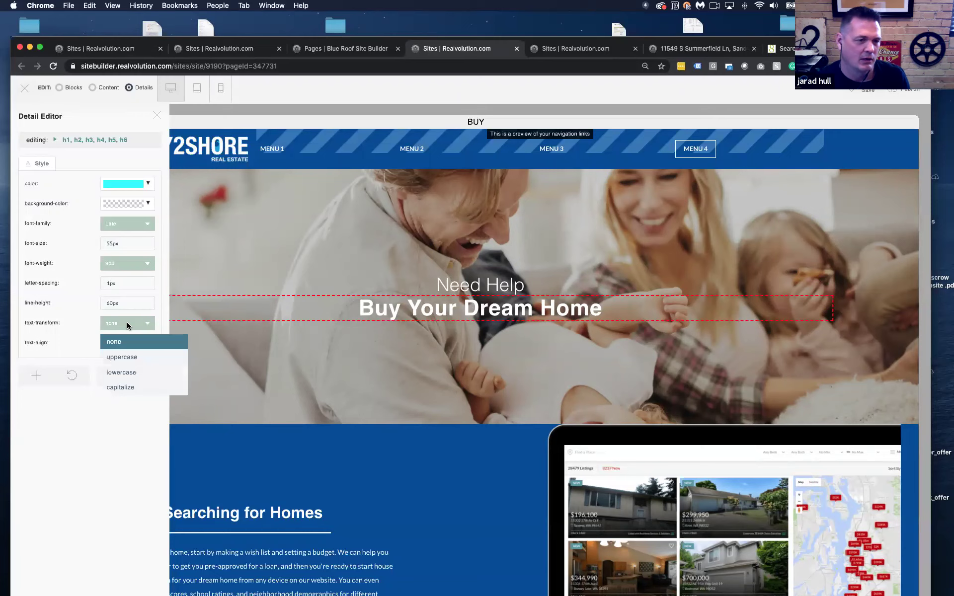
{"action": "left_click", "coordinate": [127, 357]}
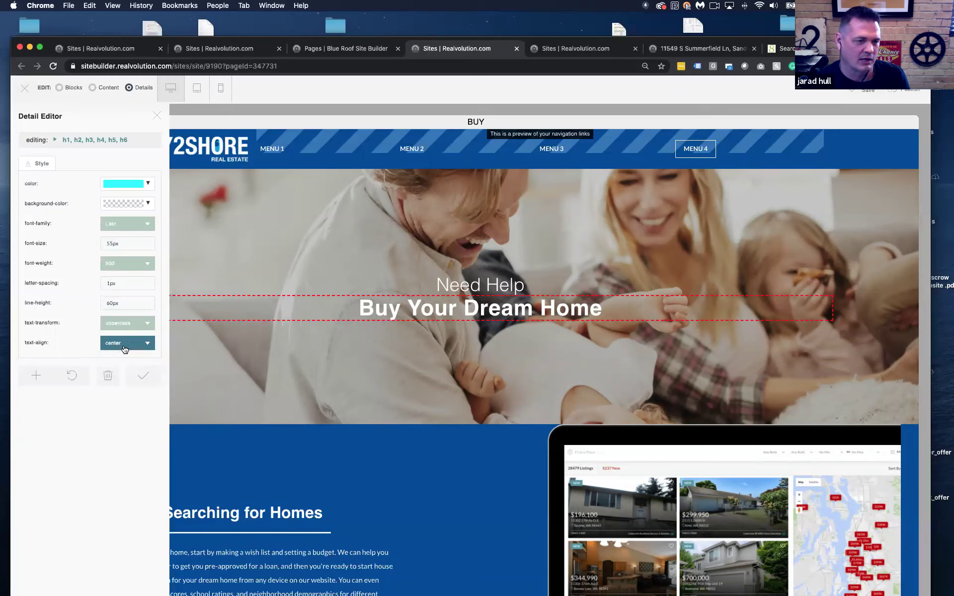
{"action": "left_click", "coordinate": [143, 376]}
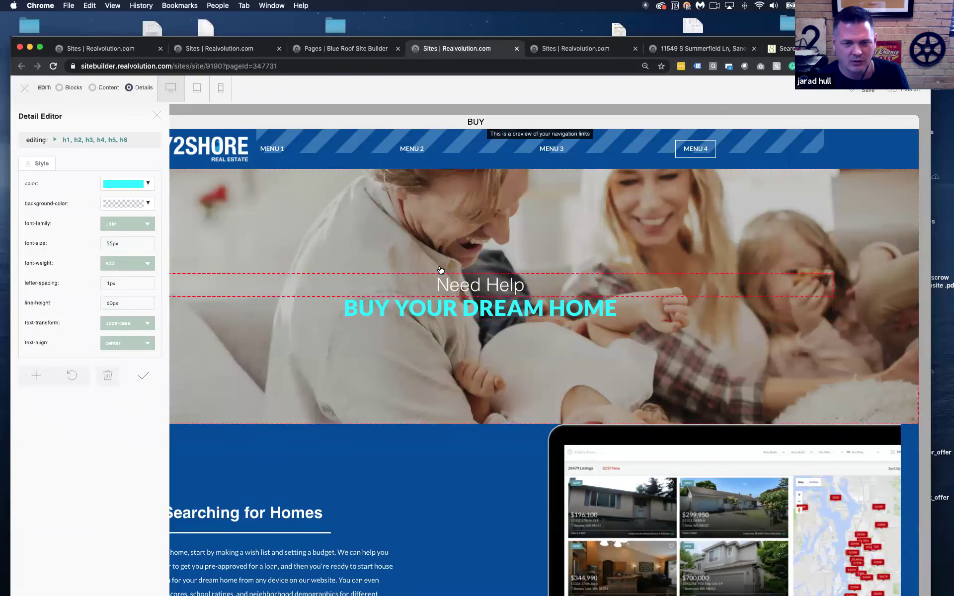
{"action": "left_click", "coordinate": [157, 116]}
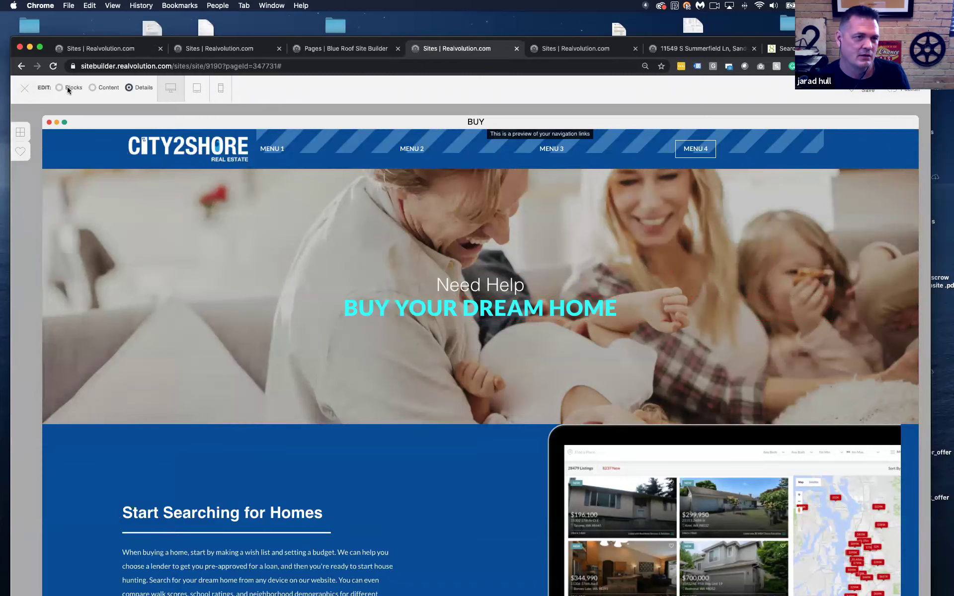
Reload the BUY page to discard edits and scroll to confirm the original white banner returned
{"action": "left_click", "coordinate": [53, 66]}
{"action": "left_click", "coordinate": [551, 201]}
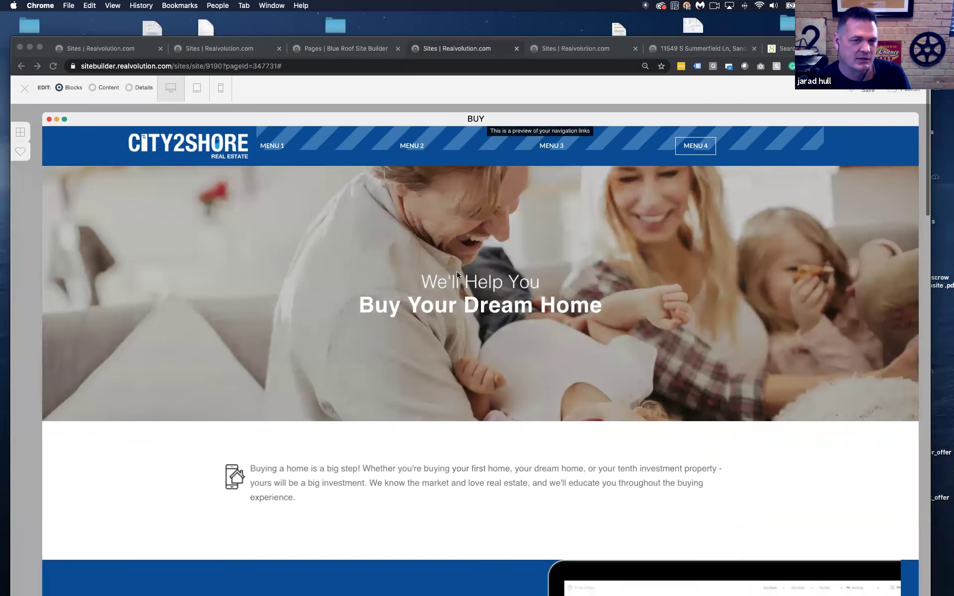
{"action": "scroll", "coordinate": [457, 274], "scroll_direction": "down", "scroll_amount": 1}
{"action": "scroll", "coordinate": [497, 293], "scroll_direction": "down", "scroll_amount": 3}
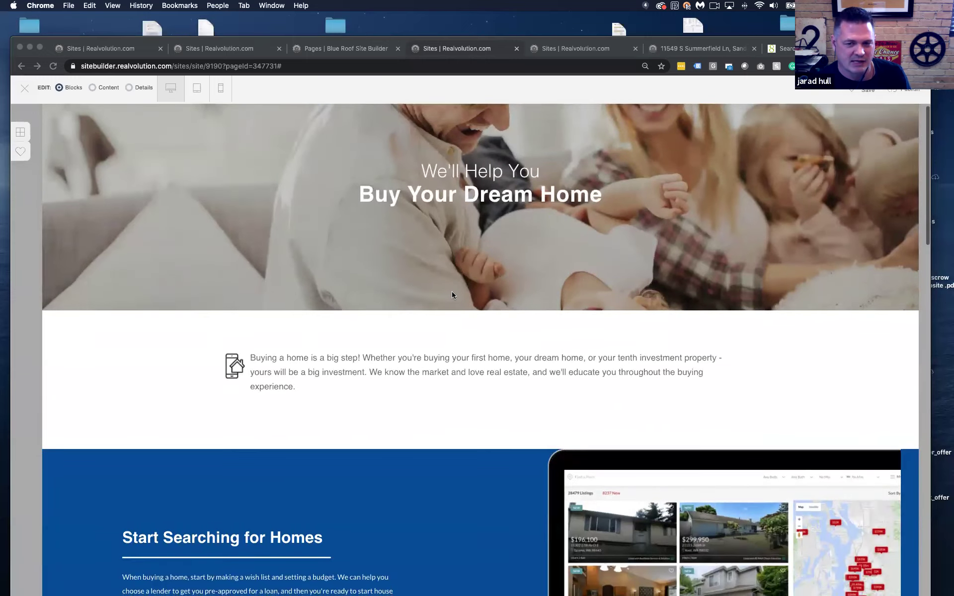
{"action": "scroll", "coordinate": [451, 291], "scroll_direction": "up", "scroll_amount": 4}
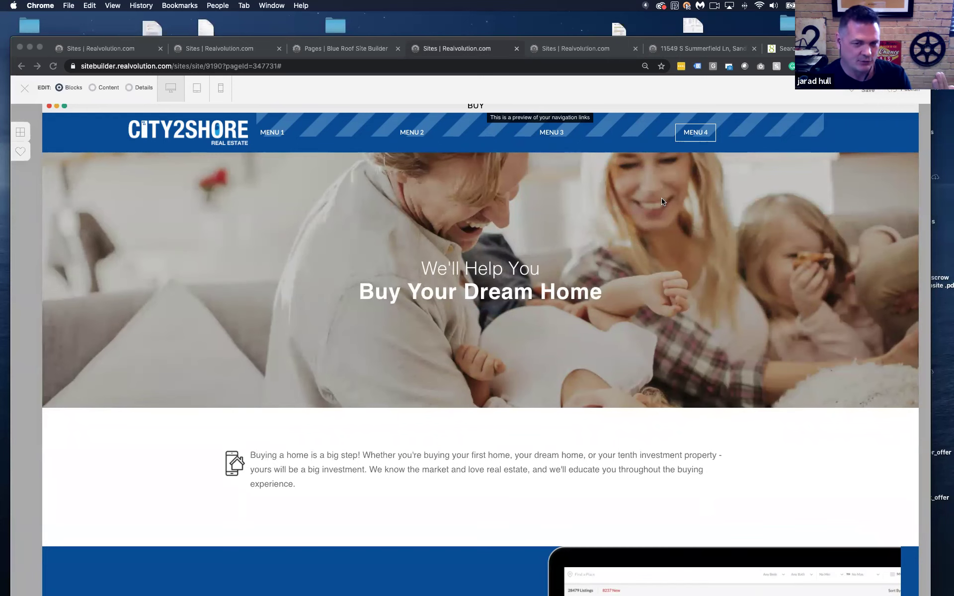
{"action": "scroll", "coordinate": [598, 217], "scroll_direction": "down", "scroll_amount": 3}
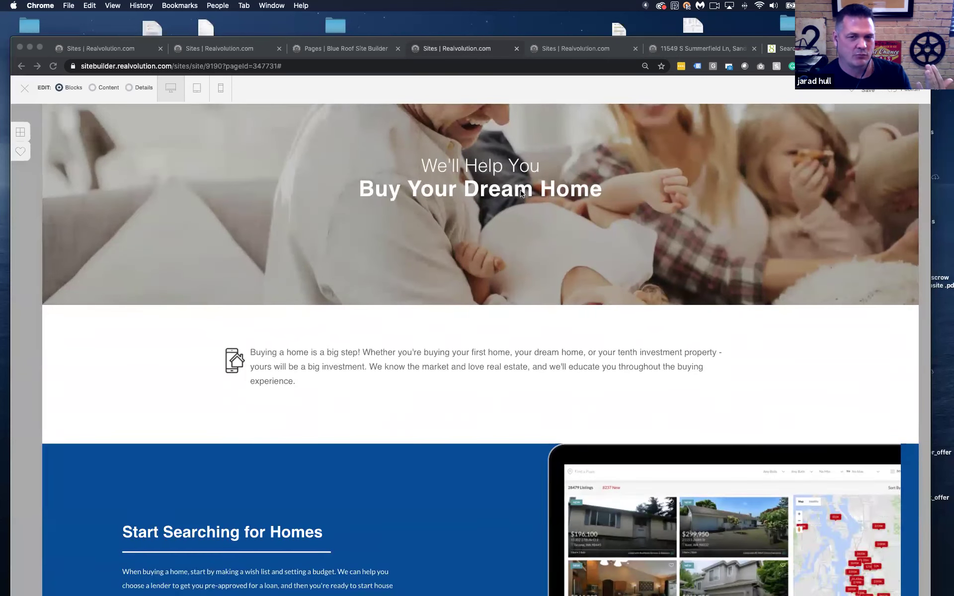
{"action": "scroll", "coordinate": [421, 248], "scroll_direction": "up", "scroll_amount": 3}
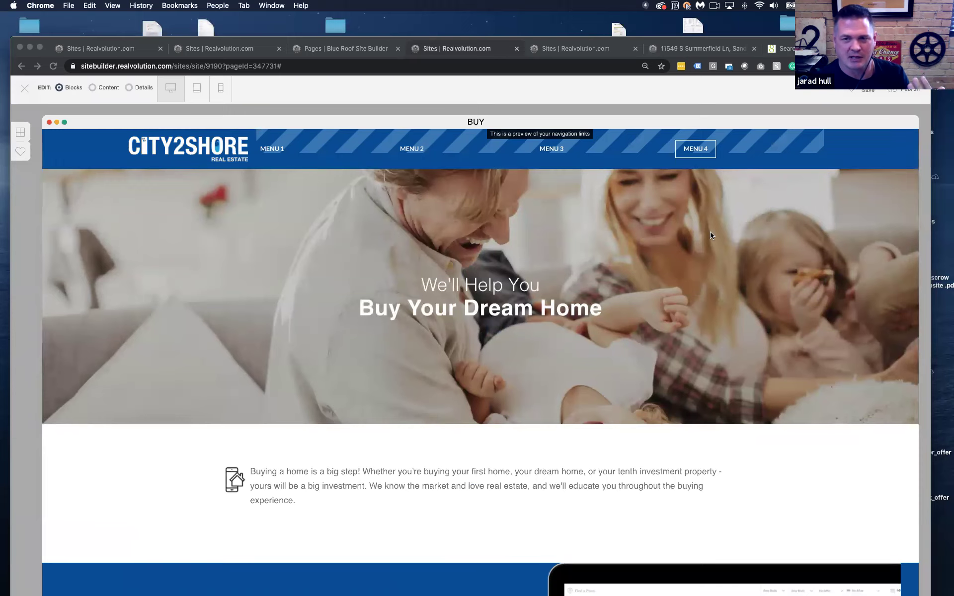
{"action": "scroll", "coordinate": [530, 240], "scroll_direction": "down", "scroll_amount": 3}
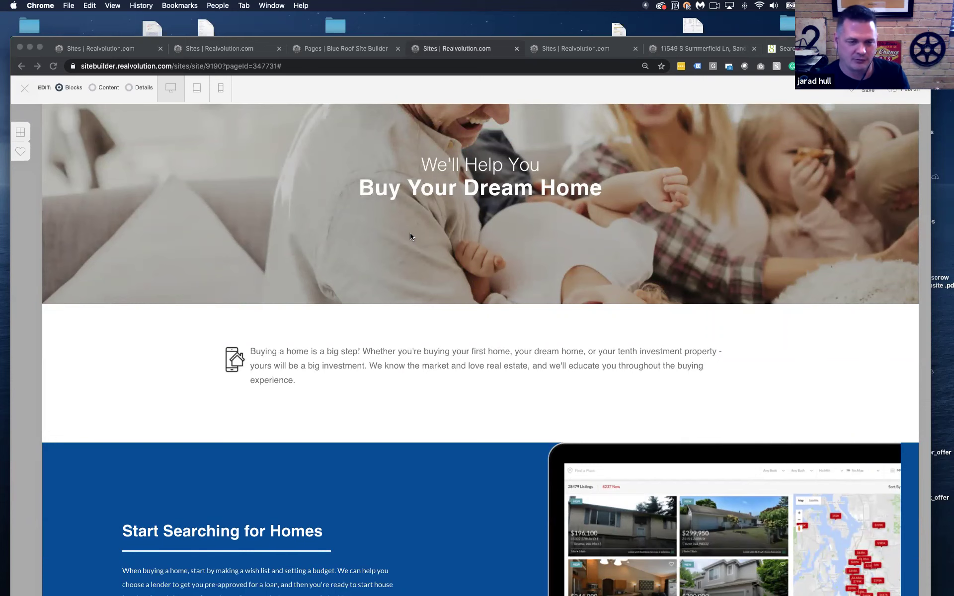
{"action": "scroll", "coordinate": [410, 236], "scroll_direction": "down", "scroll_amount": 2}
{"action": "scroll", "coordinate": [410, 236], "scroll_direction": "up", "scroll_amount": 5}
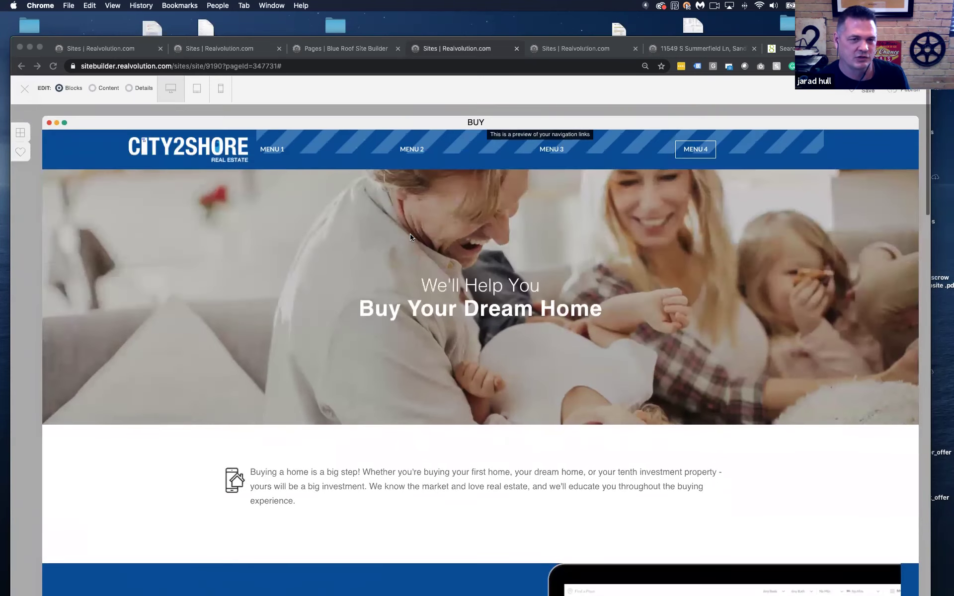
Set the hero overlay's background image to the house exterior photo and save the style
{"action": "left_click", "coordinate": [128, 88]}
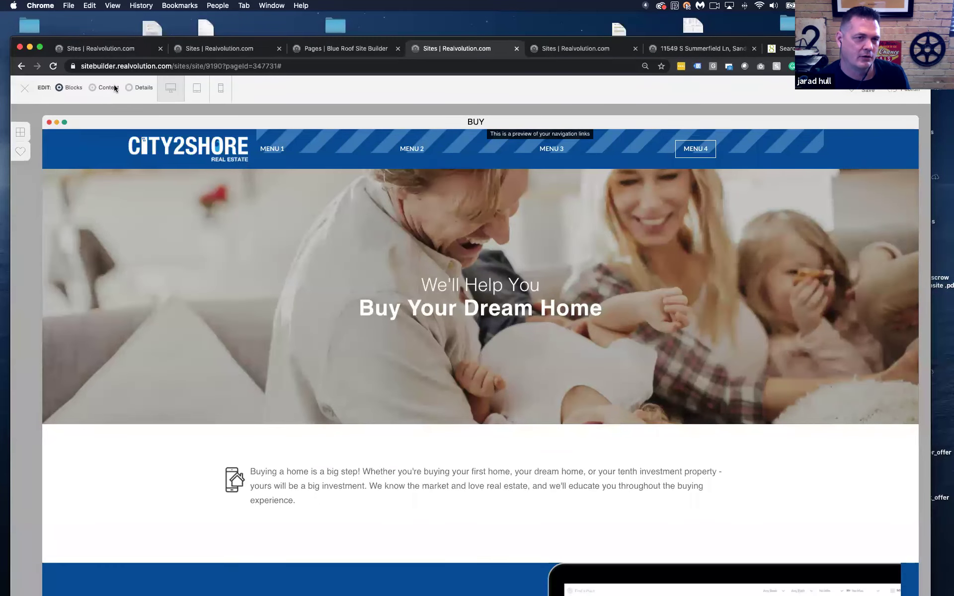
{"action": "left_click", "coordinate": [129, 88]}
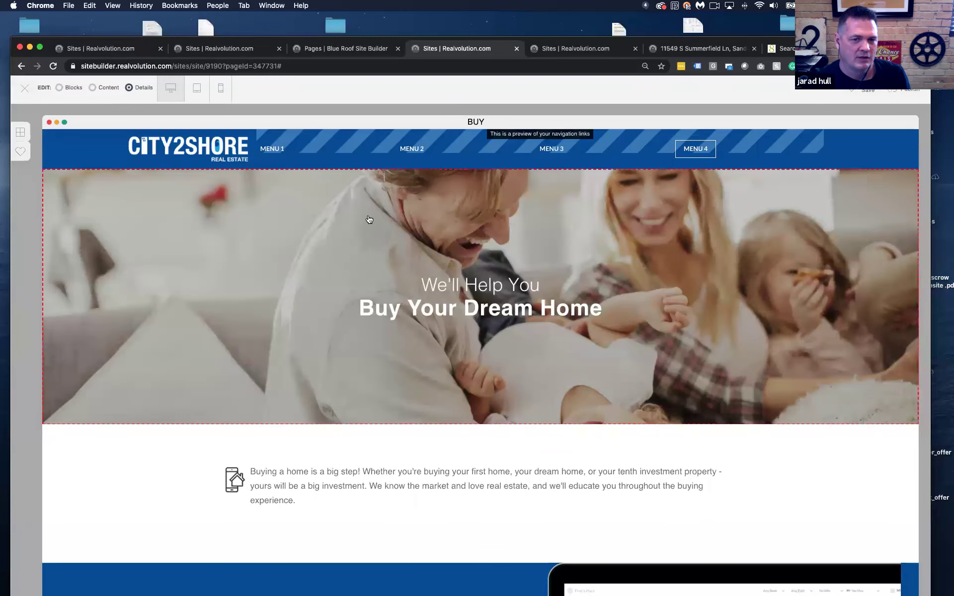
{"action": "left_click", "coordinate": [214, 197]}
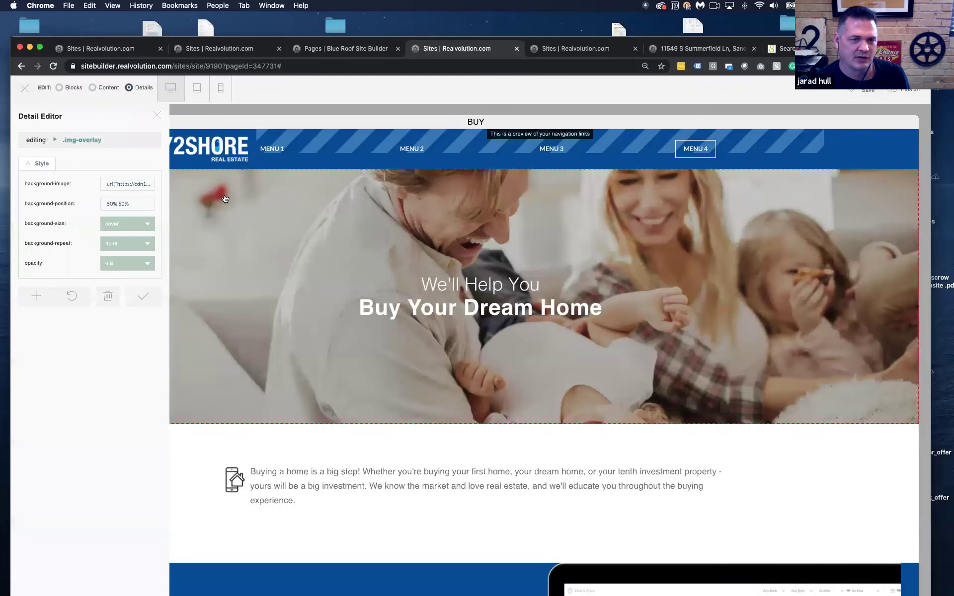
{"action": "left_click", "coordinate": [129, 183]}
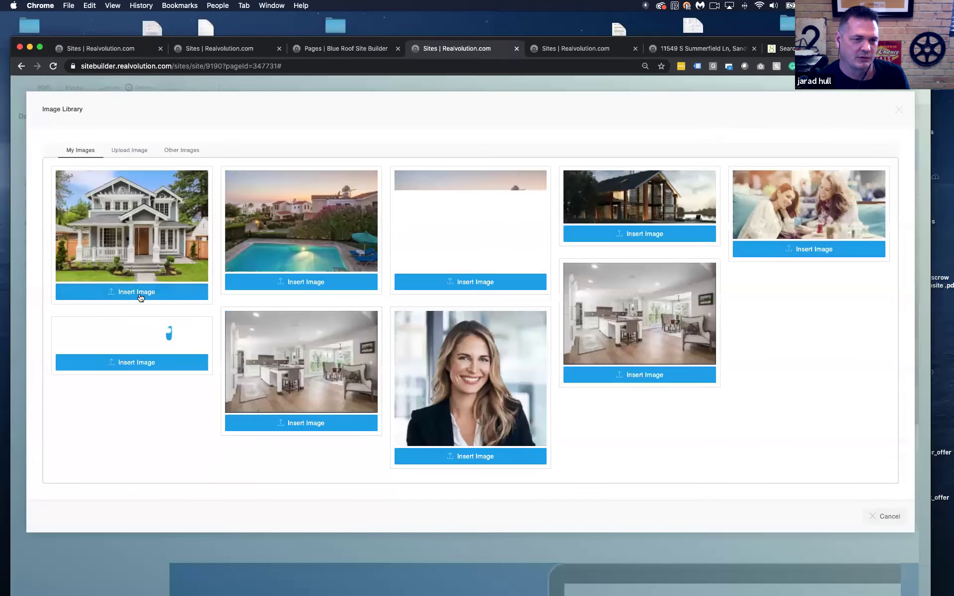
{"action": "left_click", "coordinate": [139, 293]}
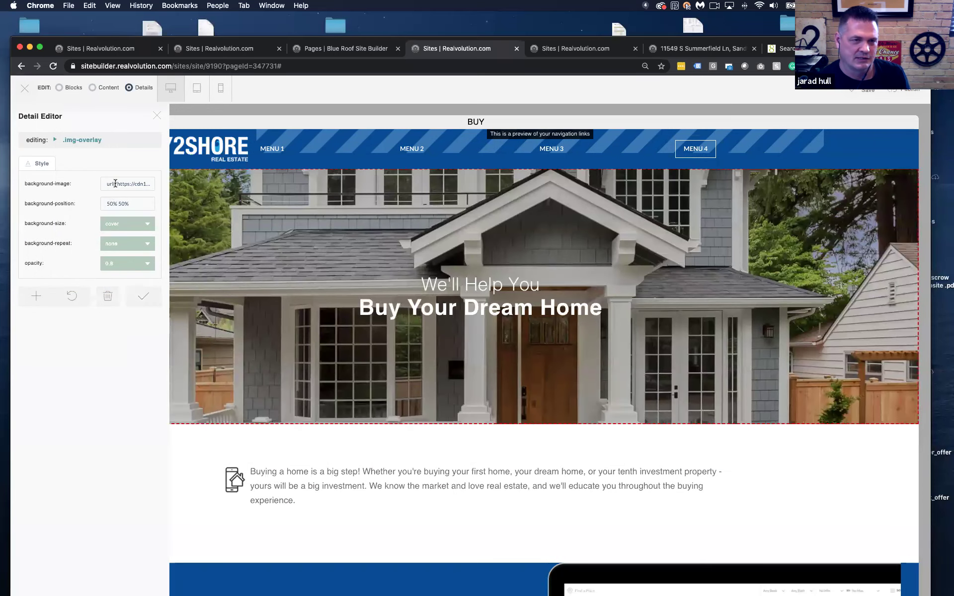
{"action": "left_click", "coordinate": [143, 297]}
{"action": "left_click", "coordinate": [156, 118]}
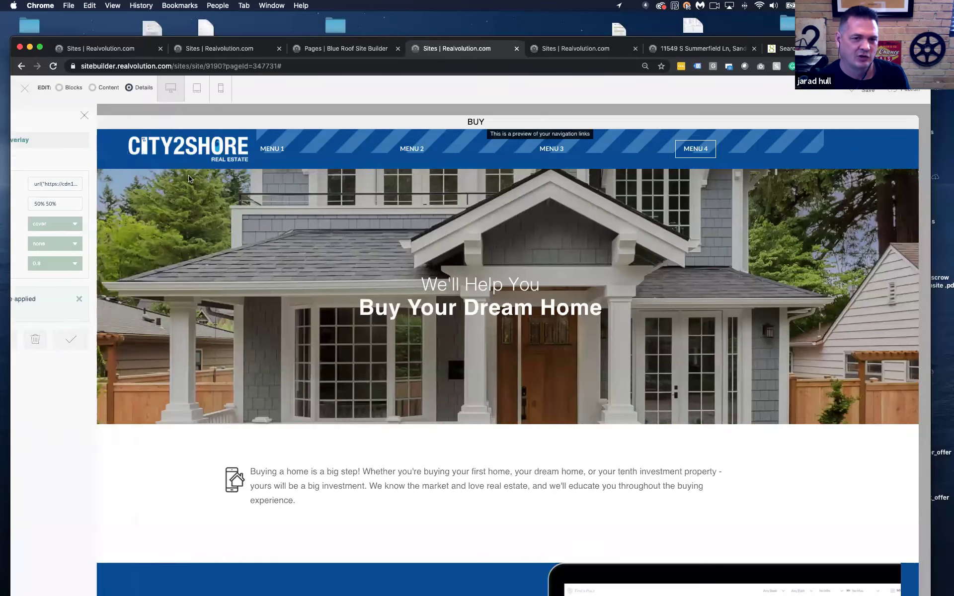
{"action": "scroll", "coordinate": [318, 268], "scroll_direction": "down", "scroll_amount": 3}
{"action": "scroll", "coordinate": [304, 268], "scroll_direction": "up", "scroll_amount": 3}
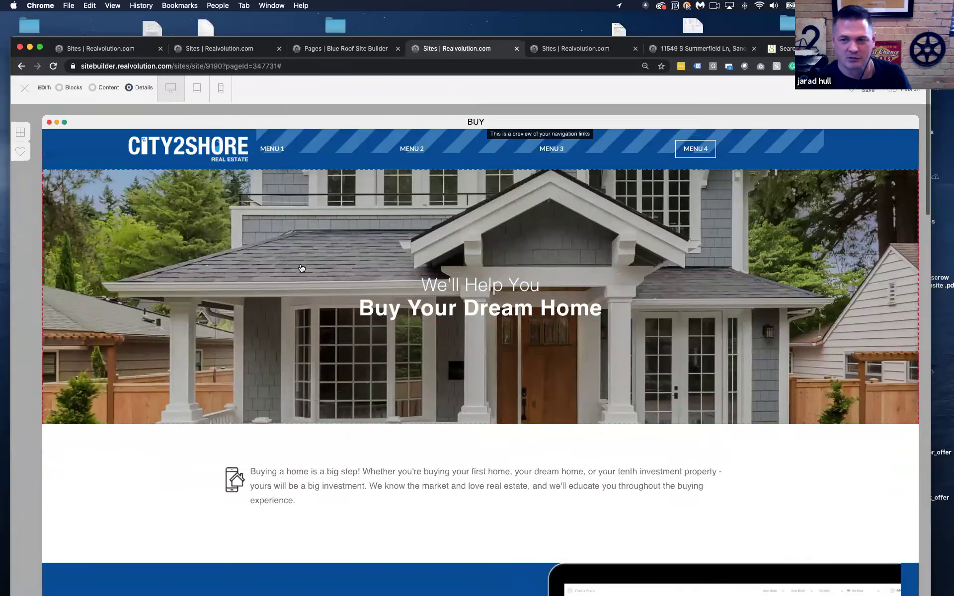
{"action": "scroll", "coordinate": [303, 269], "scroll_direction": "down", "scroll_amount": 4}
Drag a Video block, 'See What our Buyers and Sellers Think of Us', below the hero
{"action": "scroll", "coordinate": [301, 268], "scroll_direction": "down", "scroll_amount": 2}
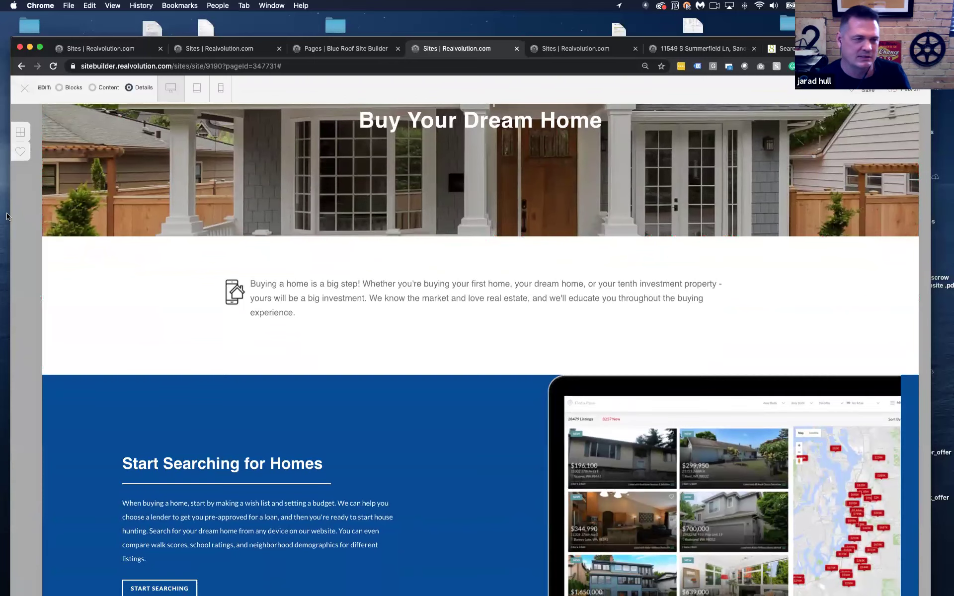
{"action": "left_click", "coordinate": [28, 140]}
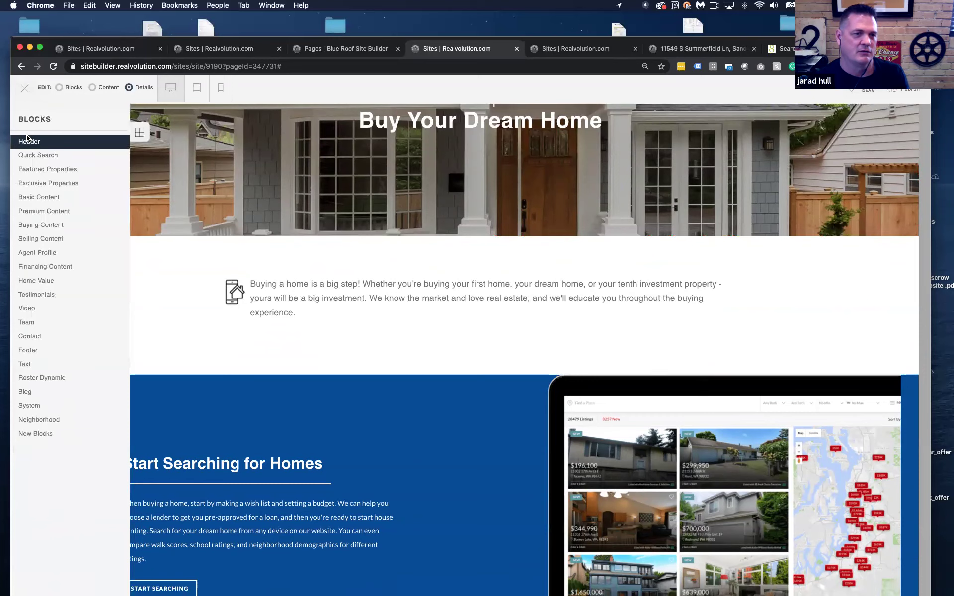
{"action": "mouse_move", "coordinate": [27, 158]}
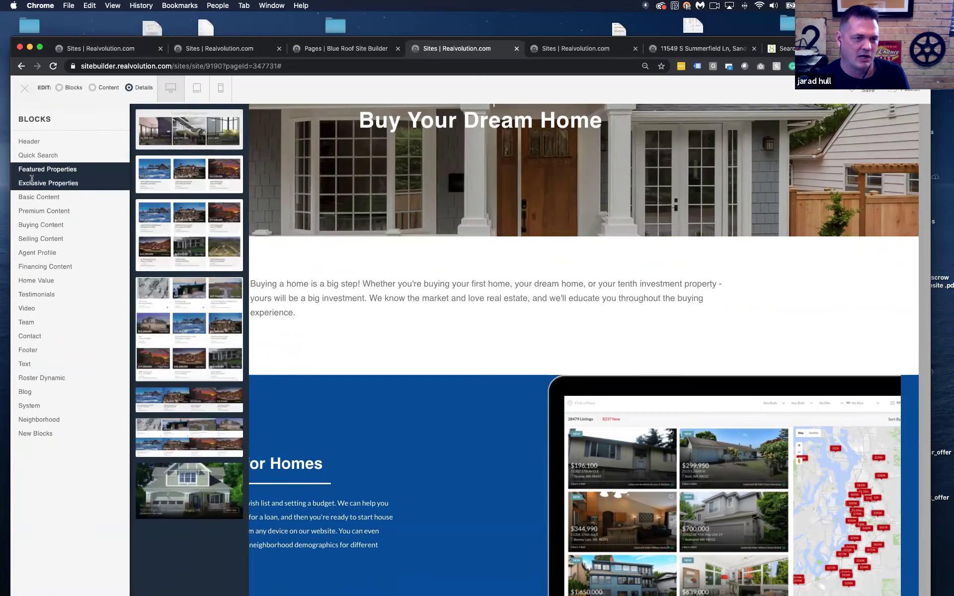
{"action": "mouse_move", "coordinate": [32, 190]}
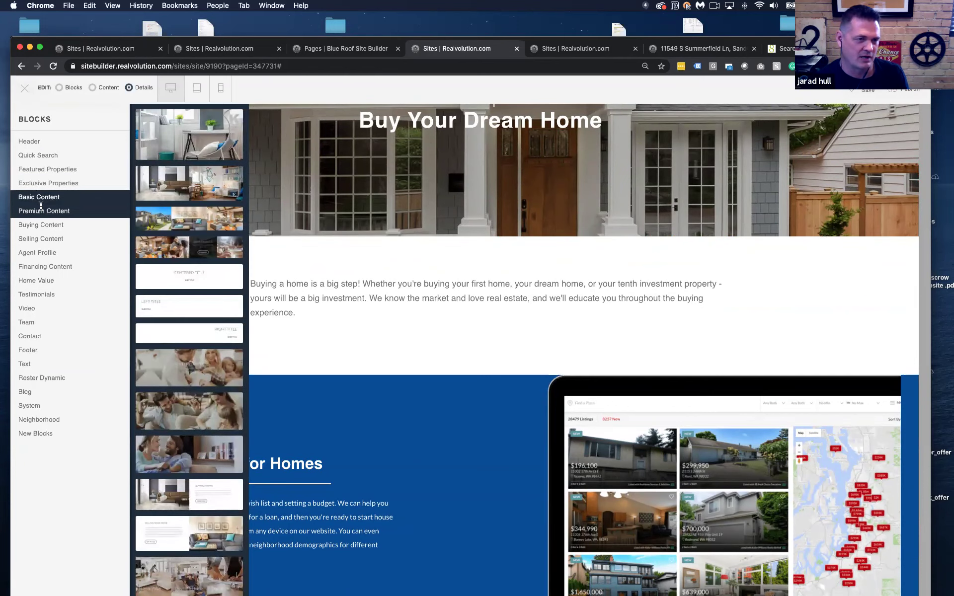
{"action": "mouse_move", "coordinate": [44, 210]}
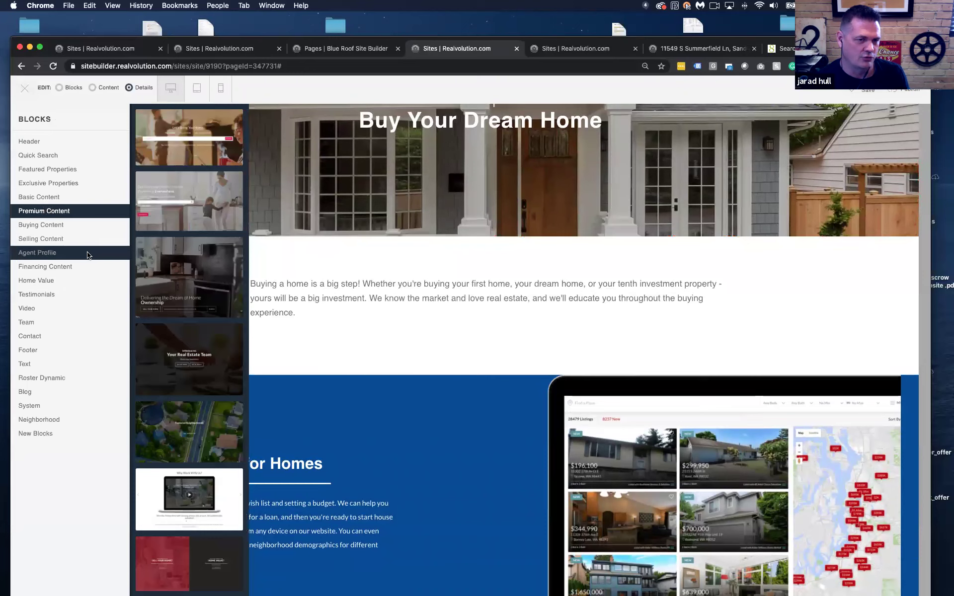
{"action": "mouse_move", "coordinate": [69, 266]}
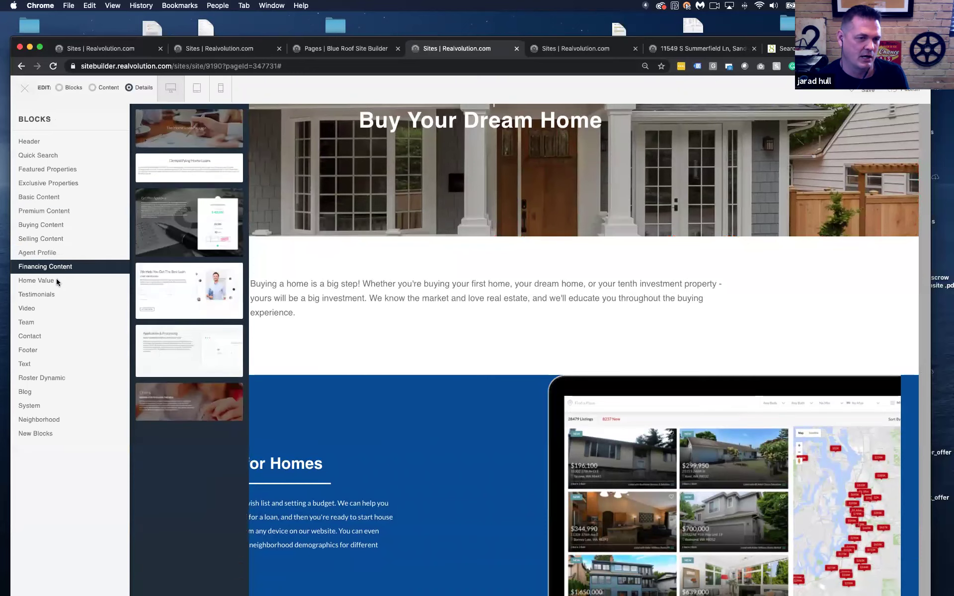
{"action": "mouse_move", "coordinate": [58, 283]}
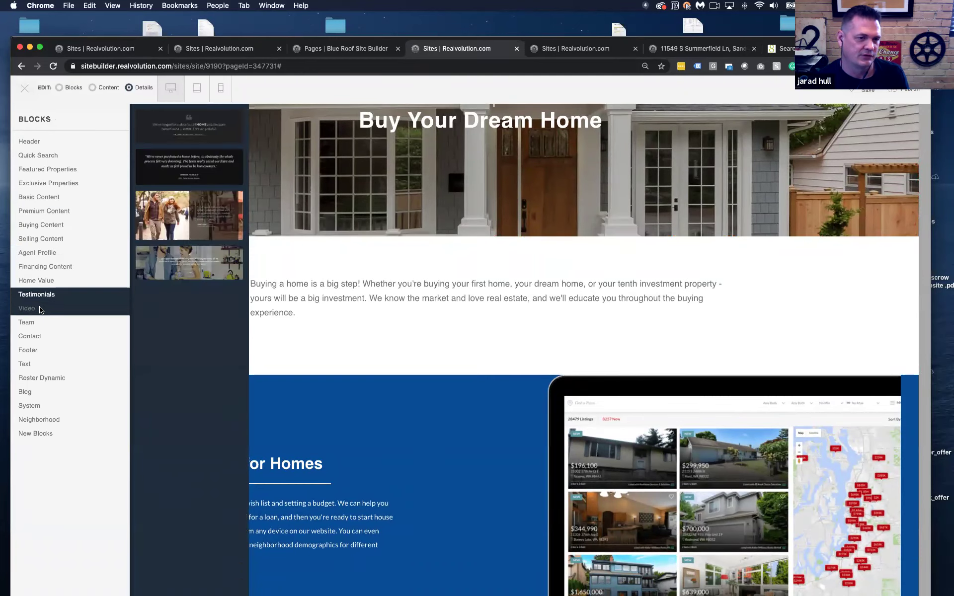
{"action": "mouse_move", "coordinate": [39, 314]}
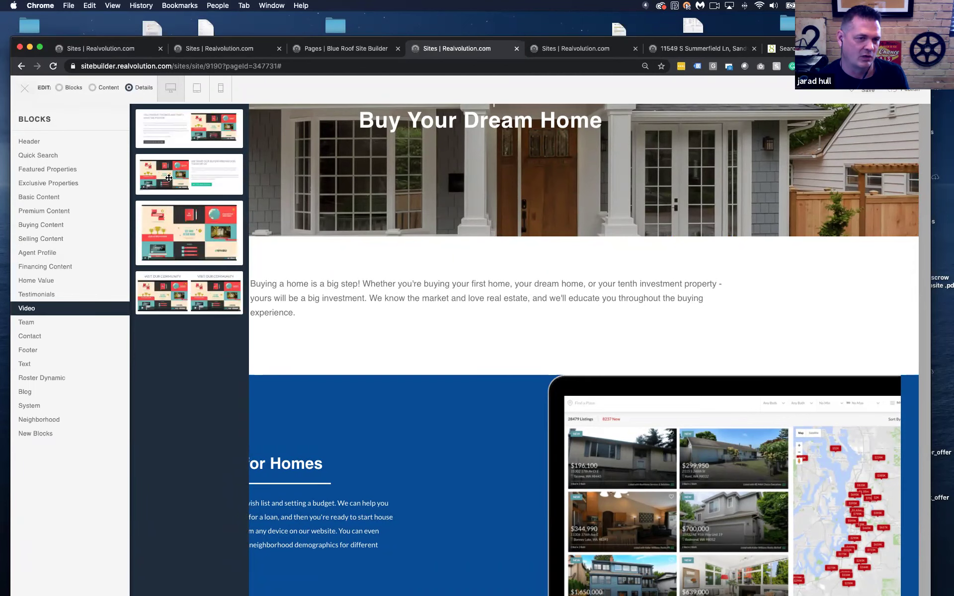
{"action": "left_click_drag", "start_coordinate": [165, 175], "coordinate": [336, 245]}
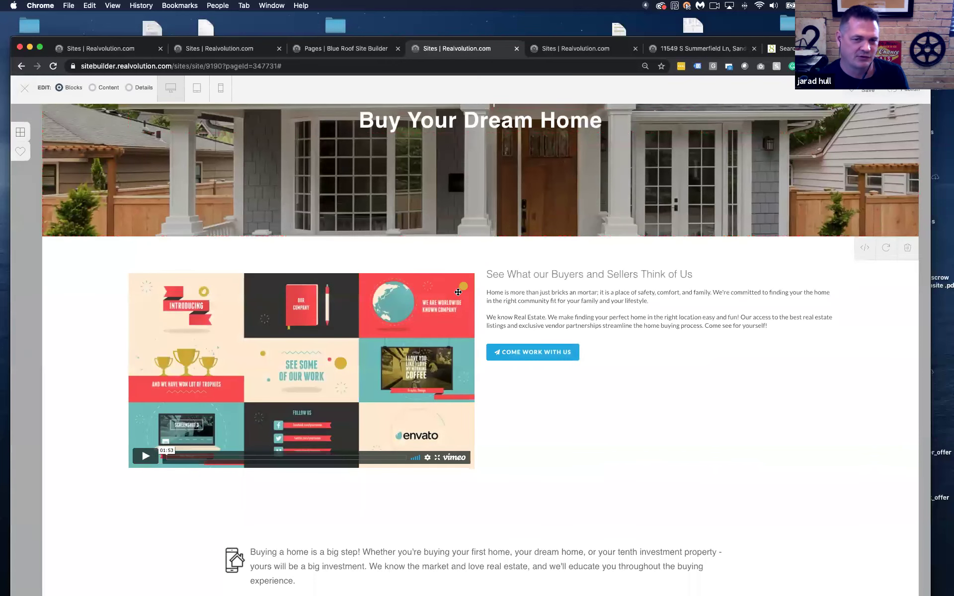
{"action": "scroll", "coordinate": [453, 292], "scroll_direction": "down", "scroll_amount": 3}
{"action": "scroll", "coordinate": [457, 296], "scroll_direction": "up", "scroll_amount": 2}
{"action": "scroll", "coordinate": [458, 296], "scroll_direction": "up", "scroll_amount": 3}
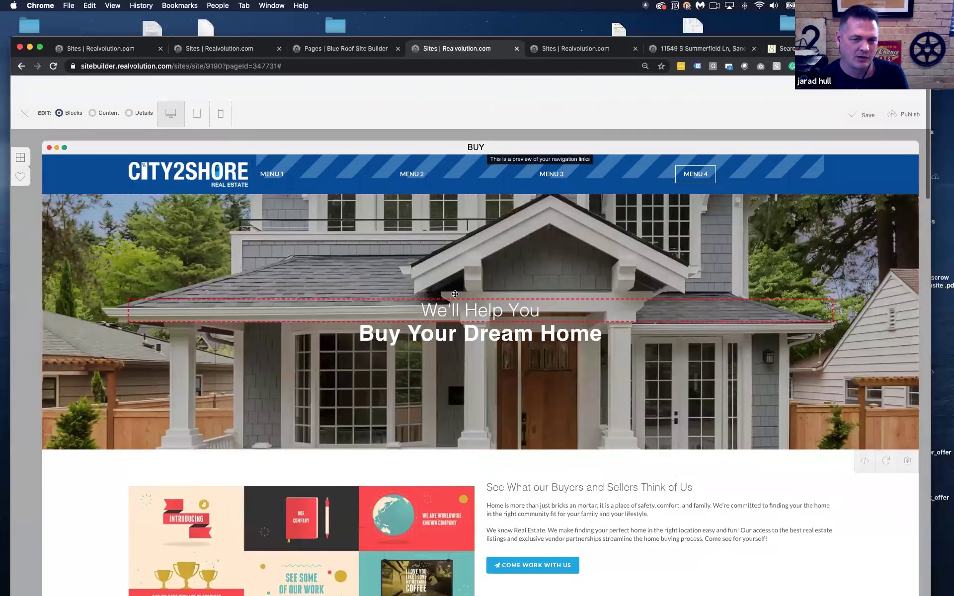
{"action": "scroll", "coordinate": [454, 298], "scroll_direction": "down", "scroll_amount": 2}
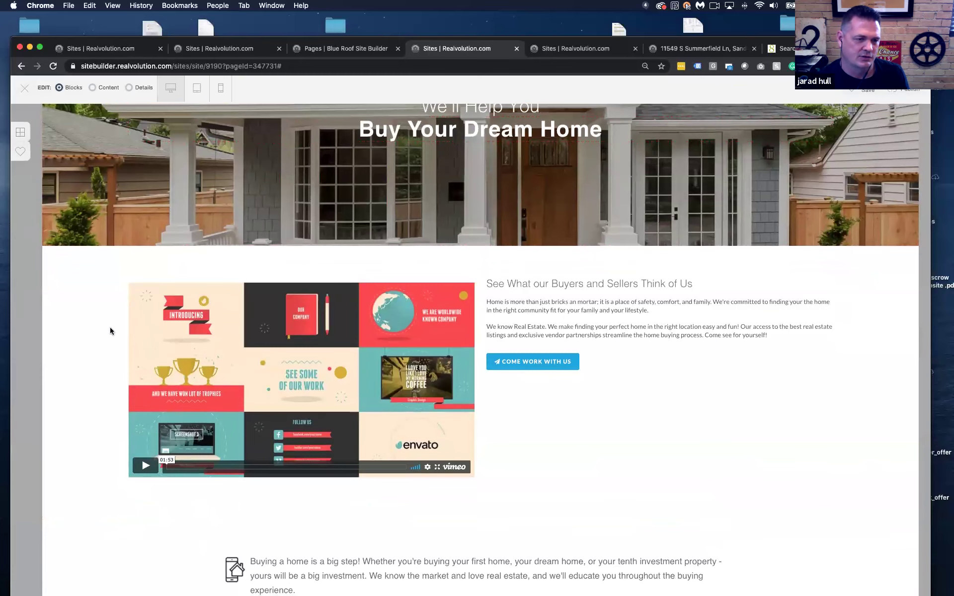
{"action": "left_click", "coordinate": [92, 88]}
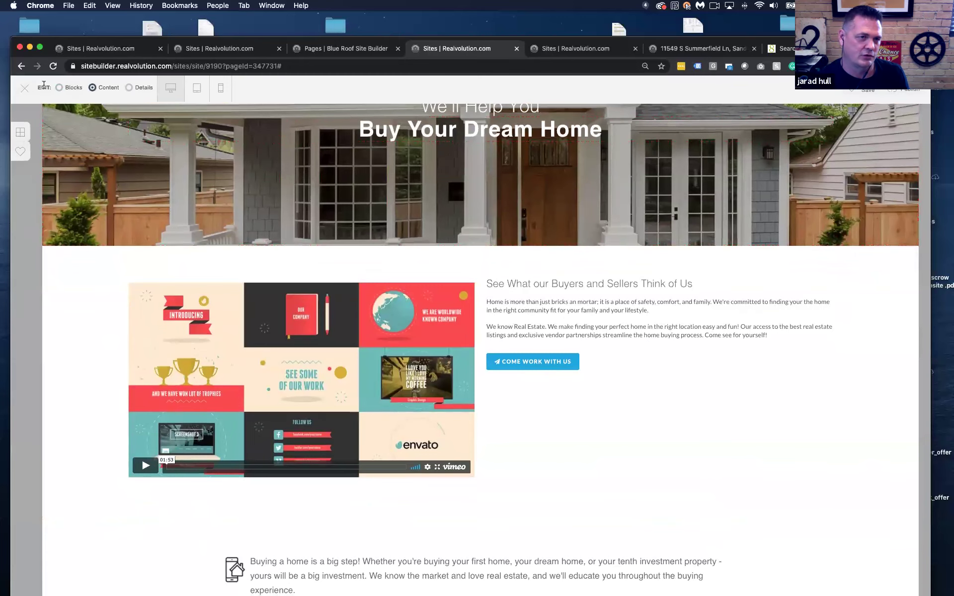
{"action": "left_click", "coordinate": [60, 89]}
{"action": "left_click_drag", "start_coordinate": [103, 279], "coordinate": [142, 172]}
{"action": "scroll", "coordinate": [240, 374], "scroll_direction": "down", "scroll_amount": 2}
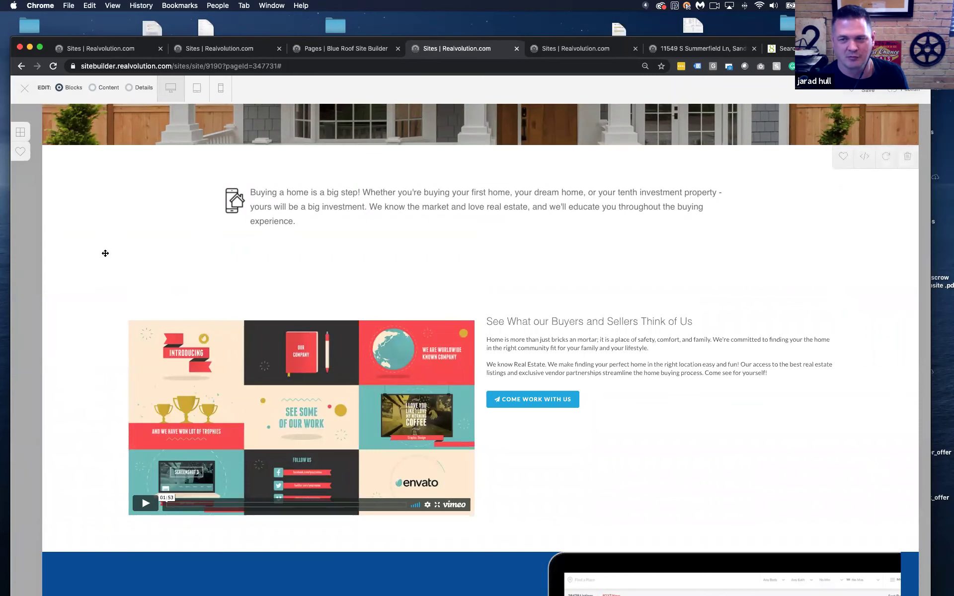
{"action": "scroll", "coordinate": [105, 254], "scroll_direction": "up", "scroll_amount": 3}
{"action": "scroll", "coordinate": [103, 259], "scroll_direction": "down", "scroll_amount": 5}
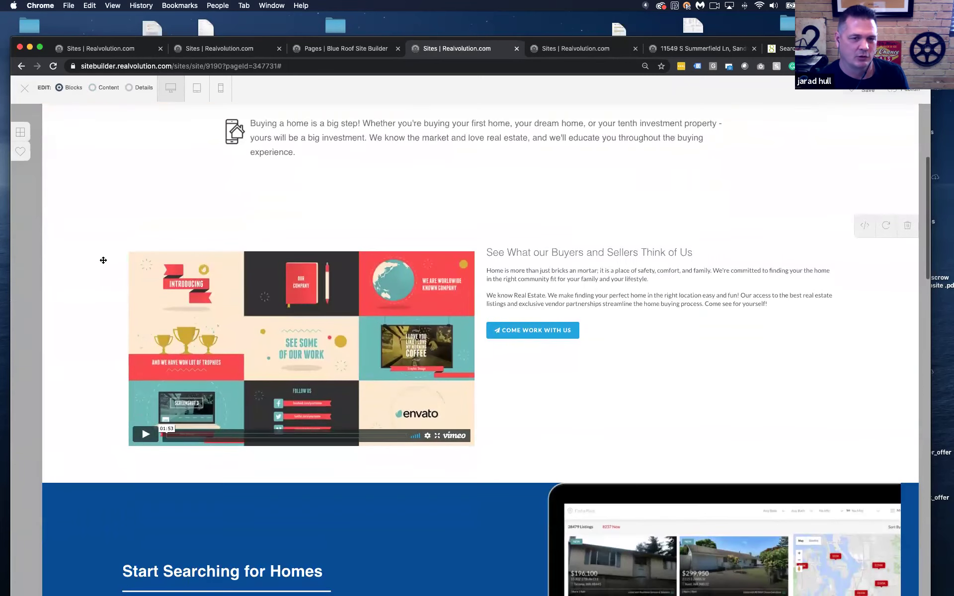
Confirm the video's Vimeo ID is 92205016 in Details mode, then return to Content mode
{"action": "left_click", "coordinate": [127, 92]}
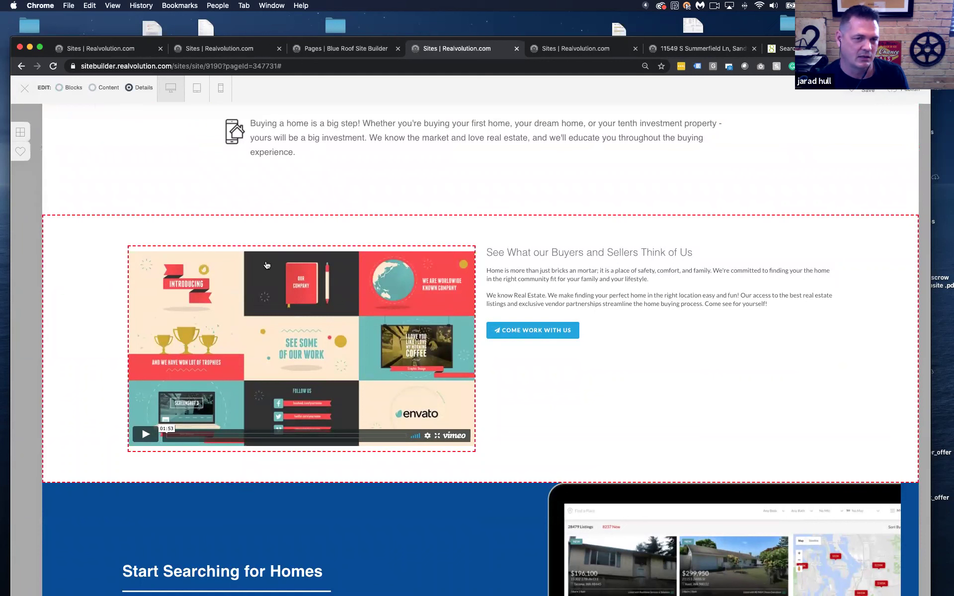
{"action": "left_click", "coordinate": [298, 277]}
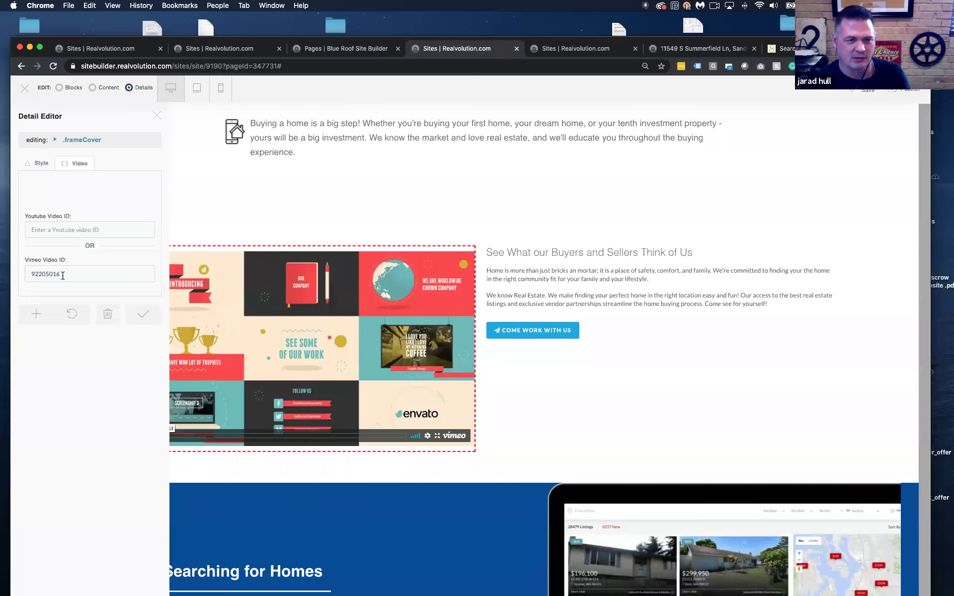
{"action": "left_click", "coordinate": [157, 115]}
{"action": "left_click", "coordinate": [92, 87]}
{"action": "scroll", "coordinate": [345, 268], "scroll_direction": "down", "scroll_amount": 8}
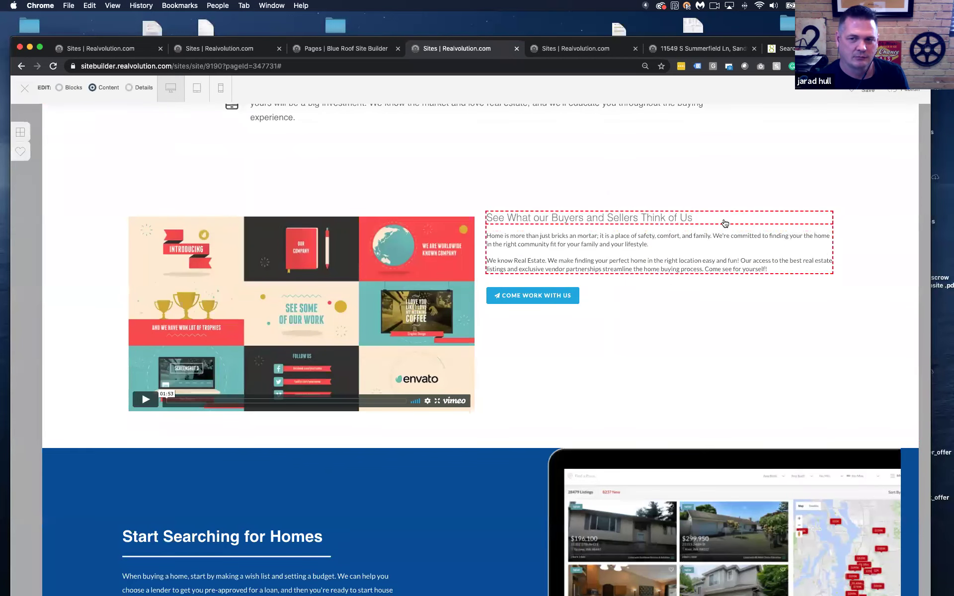
Open the 'See What our Buyers and Sellers Think of Us' heading and cancel without changes
{"action": "left_click", "coordinate": [724, 218]}
{"action": "left_click_drag", "start_coordinate": [518, 180], "coordinate": [341, 172]}
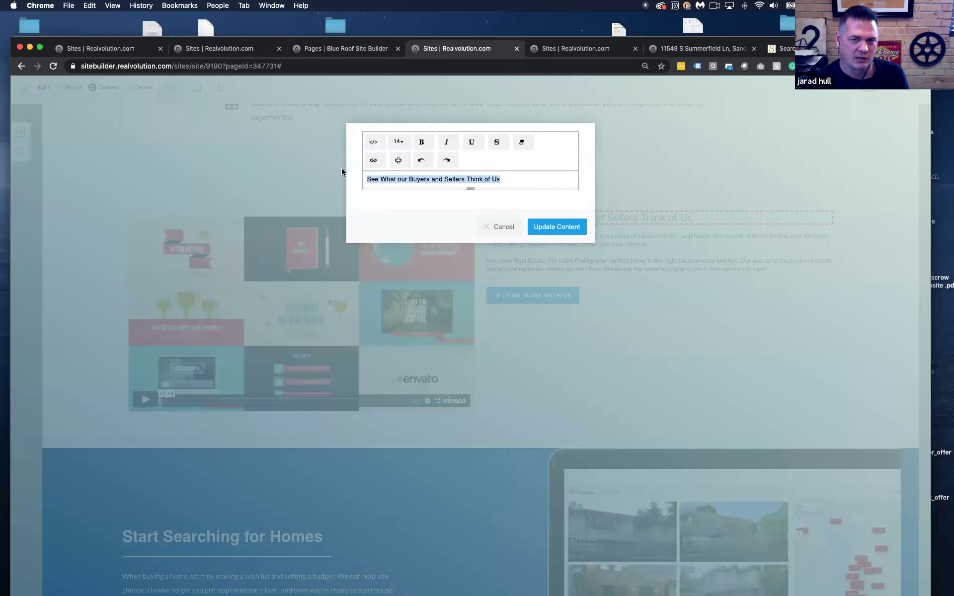
{"action": "left_click", "coordinate": [503, 226]}
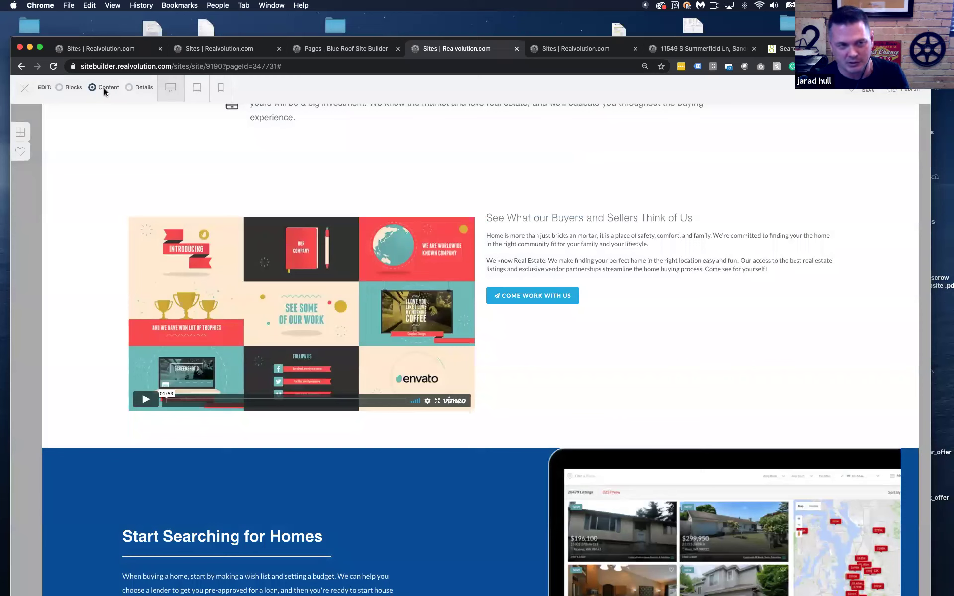
Reopen the video's settings, then end in Details editing mode
{"action": "left_click", "coordinate": [127, 88]}
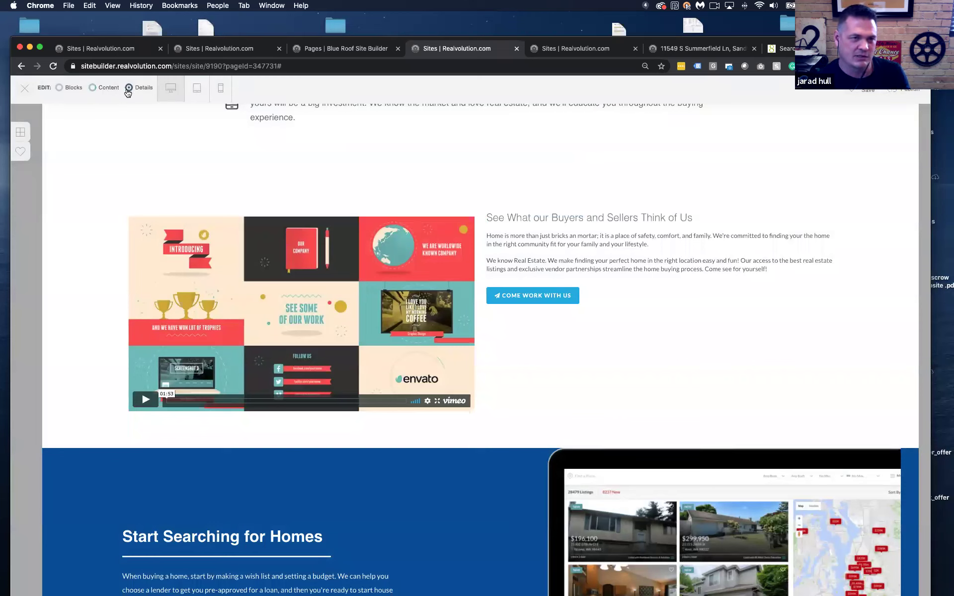
{"action": "left_click", "coordinate": [304, 232]}
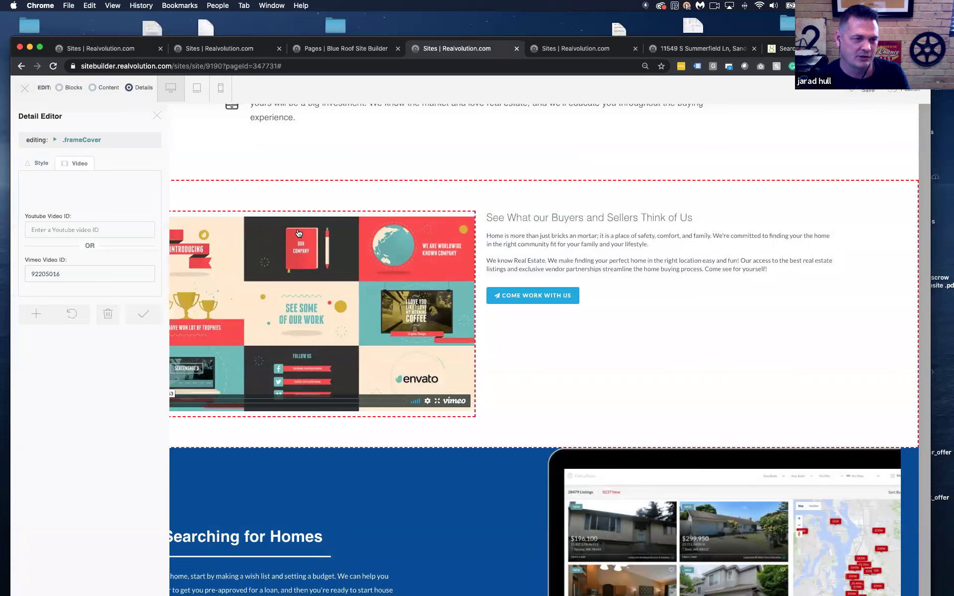
{"action": "left_click", "coordinate": [91, 88]}
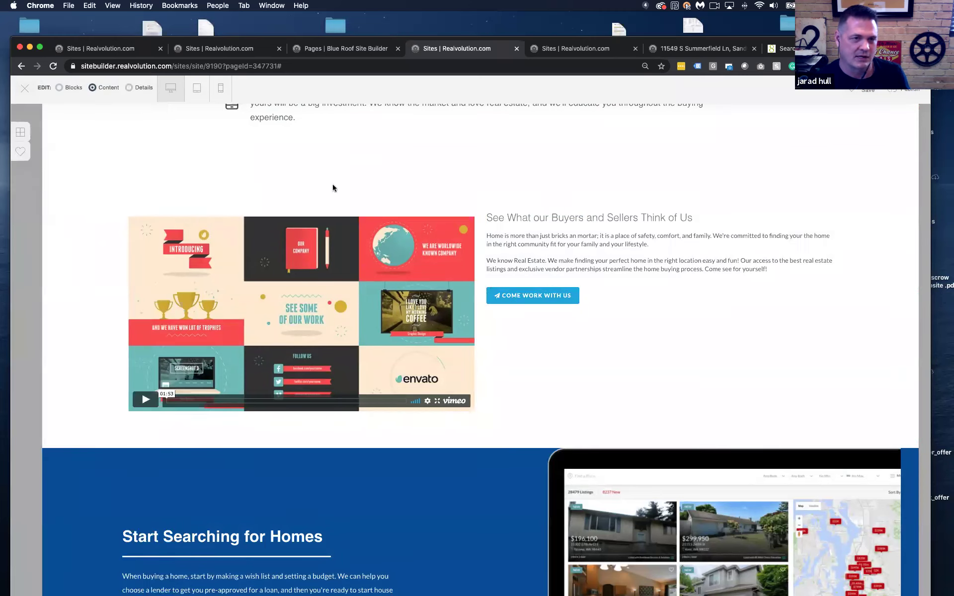
{"action": "left_click", "coordinate": [129, 88]}
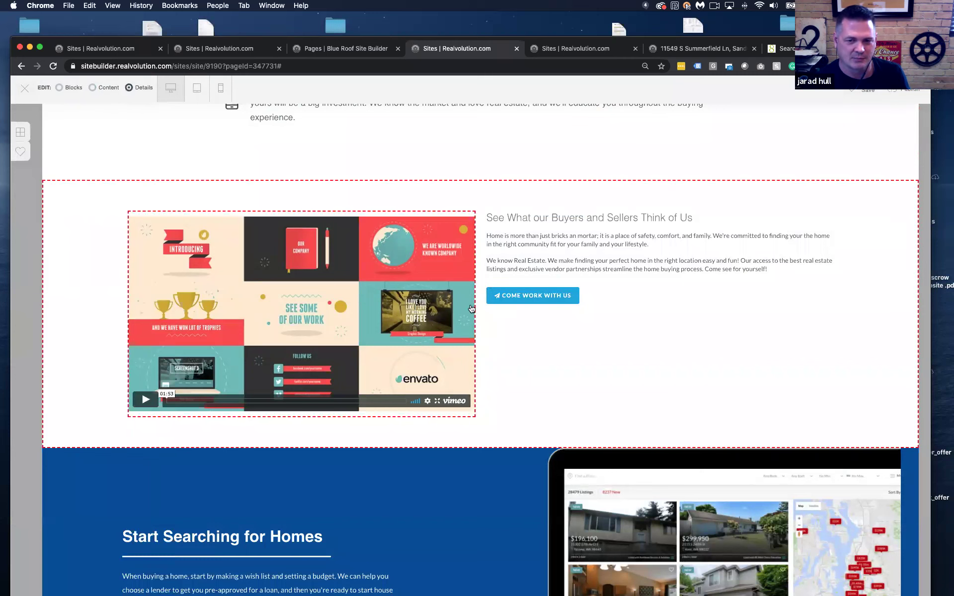
Pick a new background colour swatch for the COME WORK WITH US button
{"action": "left_click", "coordinate": [489, 304]}
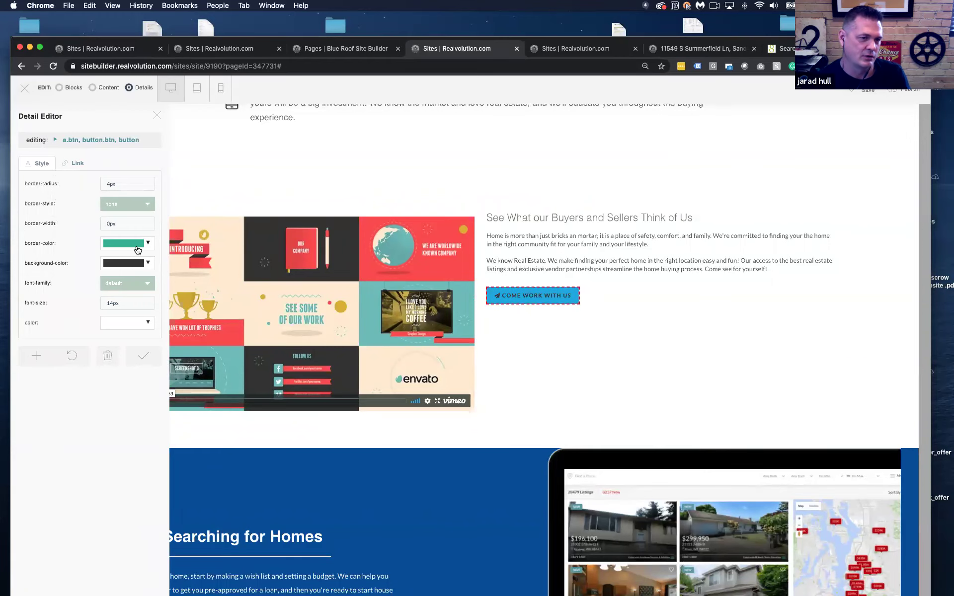
{"action": "left_click", "coordinate": [132, 264]}
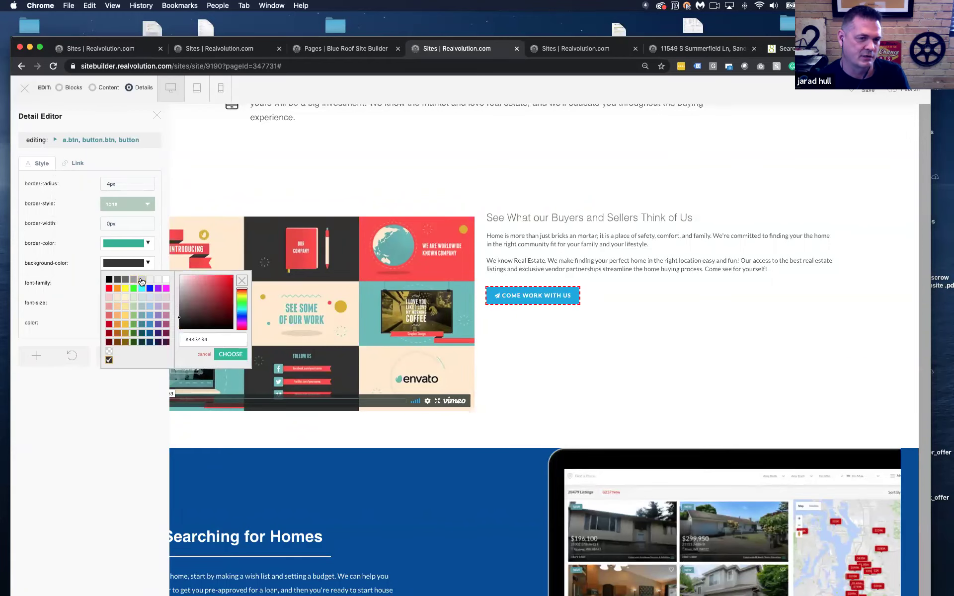
{"action": "left_click", "coordinate": [142, 280]}
Link the button to the blog page, opening in a new window, and apply the changes
{"action": "left_click", "coordinate": [70, 163]}
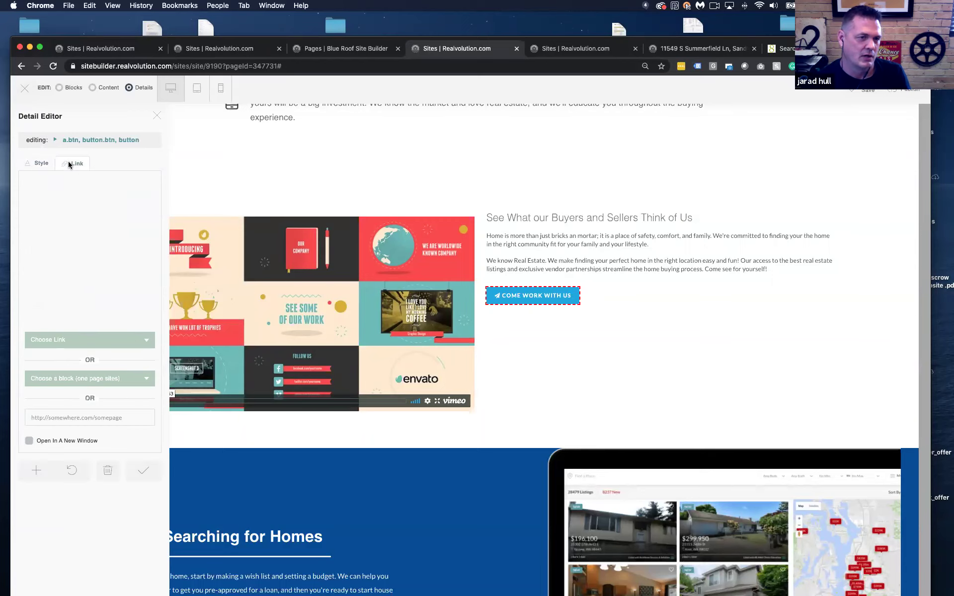
{"action": "left_click", "coordinate": [96, 341]}
{"action": "scroll", "coordinate": [72, 394], "scroll_direction": "down", "scroll_amount": 1}
{"action": "scroll", "coordinate": [70, 392], "scroll_direction": "down", "scroll_amount": 5}
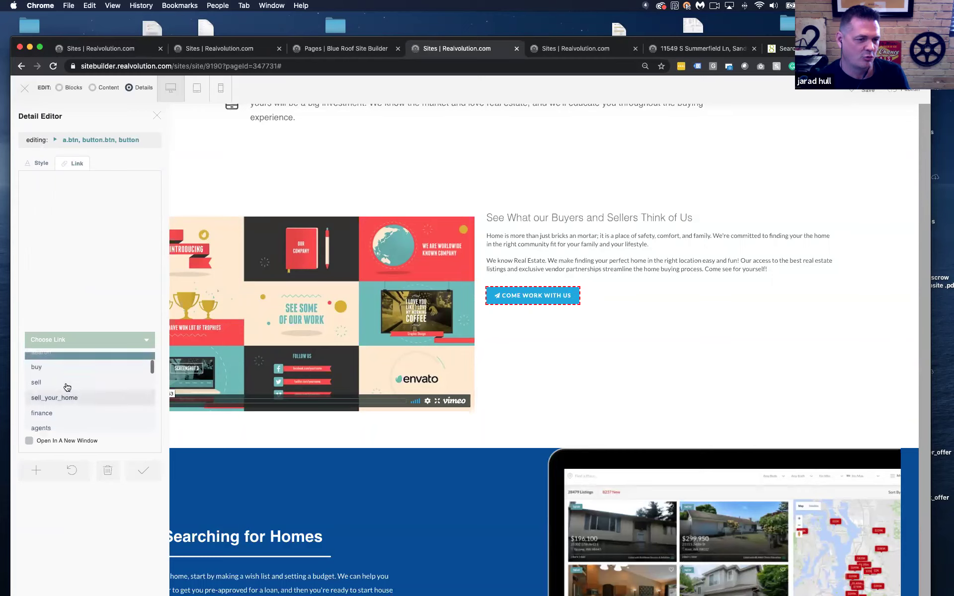
{"action": "left_click", "coordinate": [56, 378]}
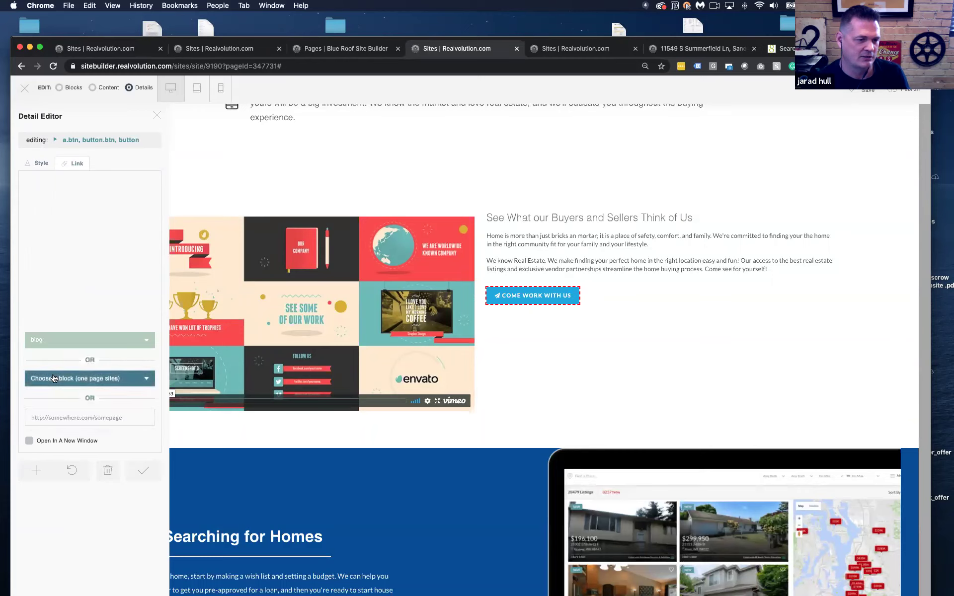
{"action": "left_click", "coordinate": [98, 416]}
{"action": "left_click", "coordinate": [142, 401]}
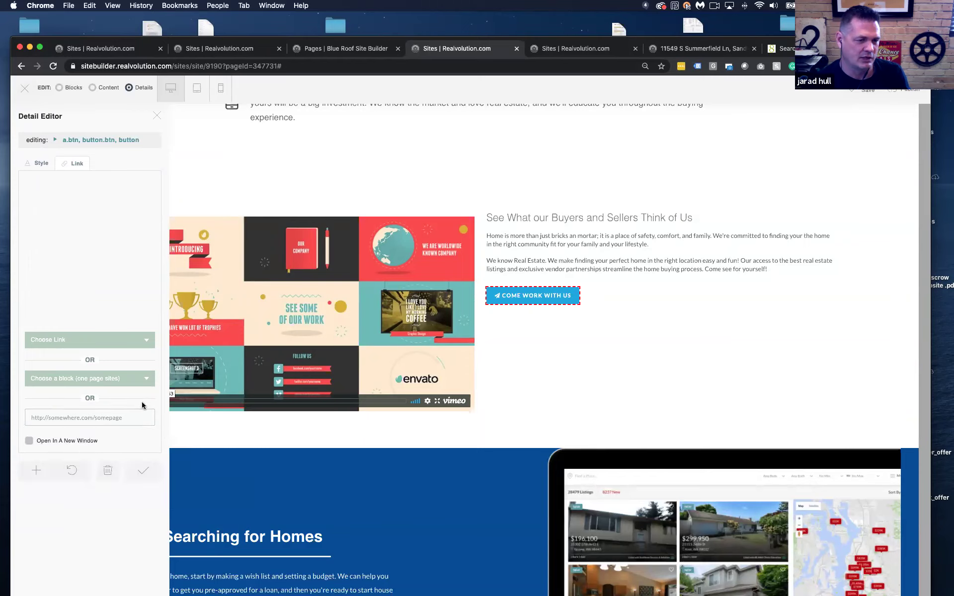
{"action": "left_click", "coordinate": [28, 441]}
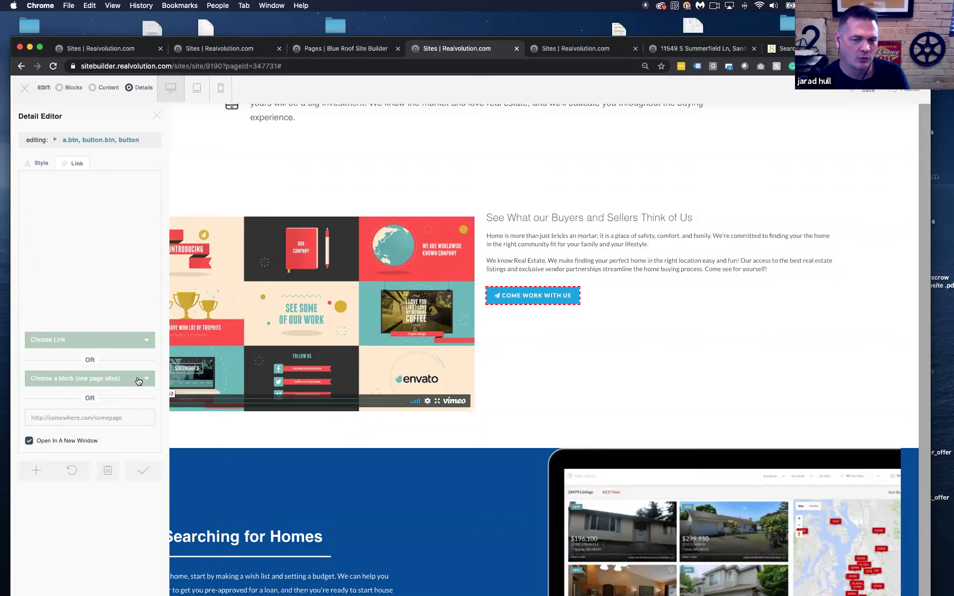
{"action": "left_click", "coordinate": [156, 118]}
{"action": "scroll", "coordinate": [158, 156], "scroll_direction": "down", "scroll_amount": 5}
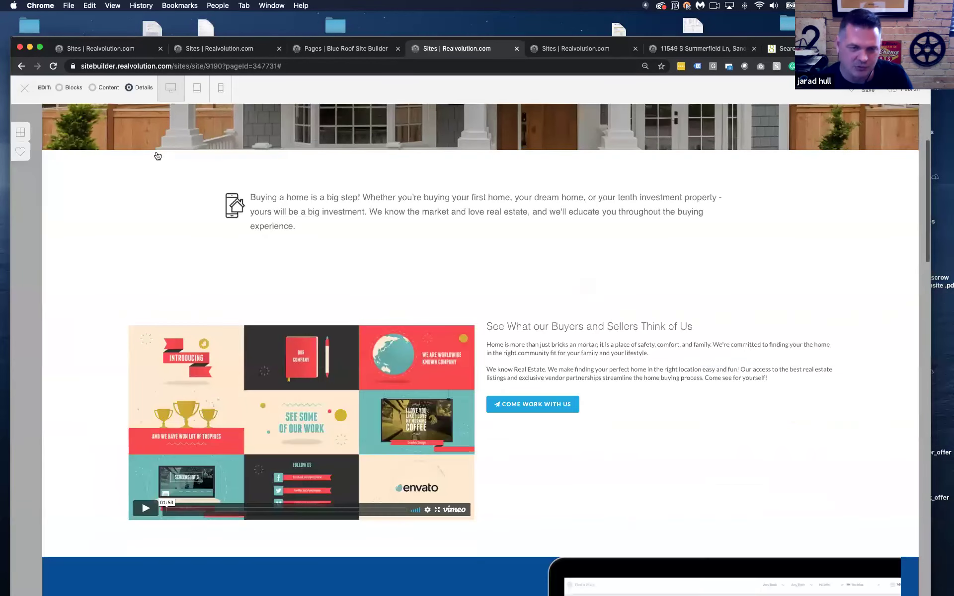
Drag Featured Properties 1R from New Blocks above the testimonials video section
{"action": "scroll", "coordinate": [158, 156], "scroll_direction": "down", "scroll_amount": 3}
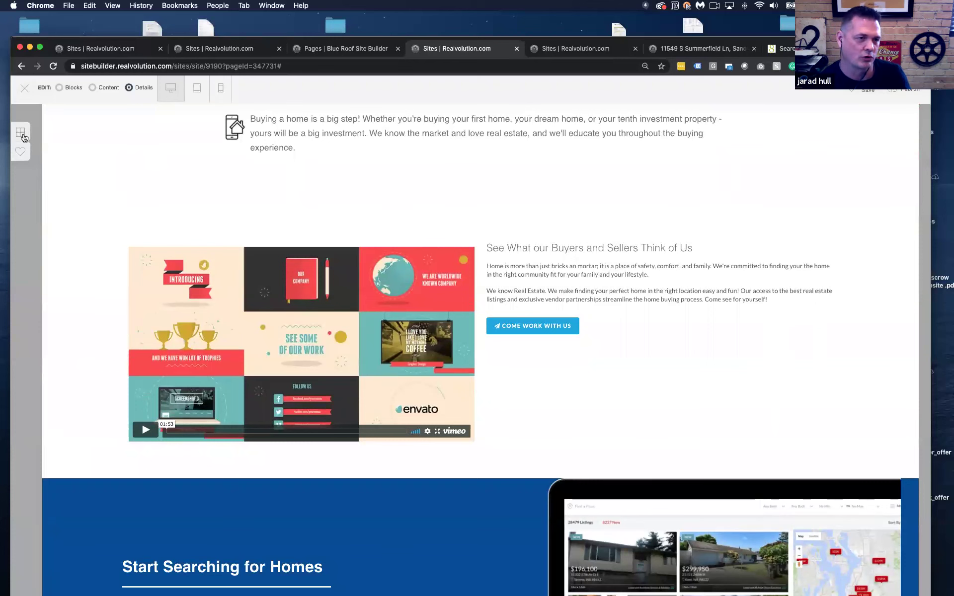
{"action": "left_click", "coordinate": [22, 137]}
{"action": "left_click", "coordinate": [52, 431]}
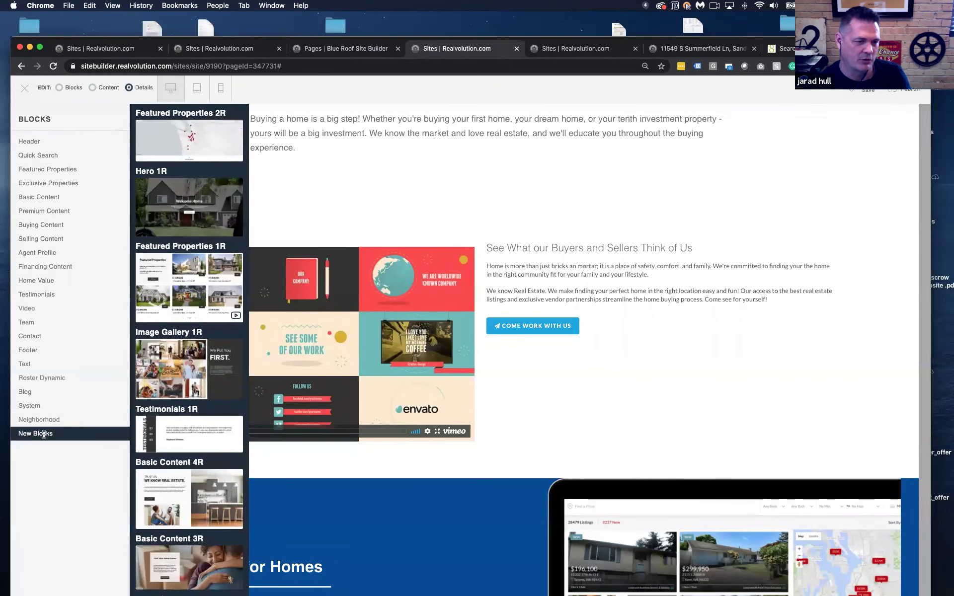
{"action": "scroll", "coordinate": [193, 252], "scroll_direction": "down", "scroll_amount": 10}
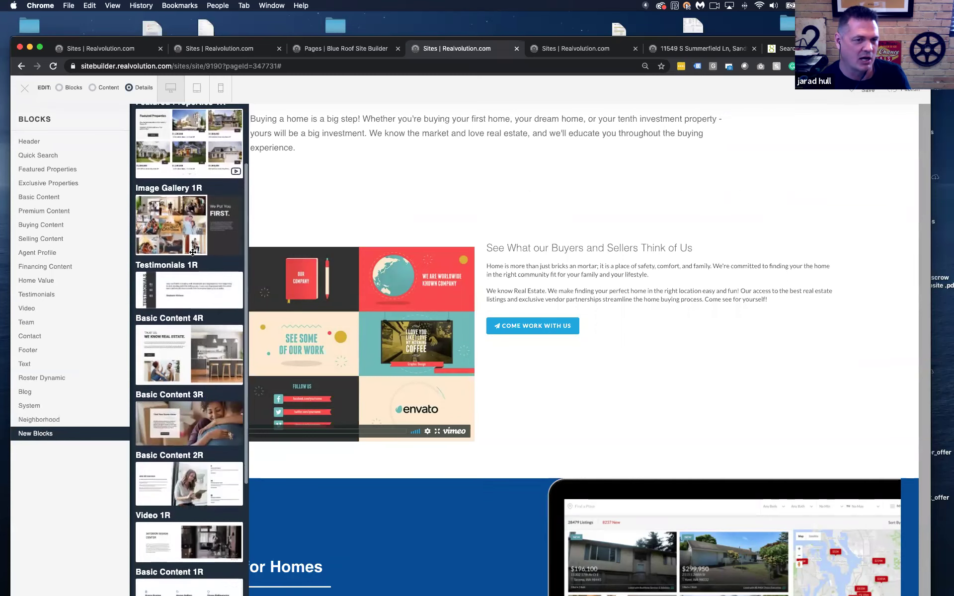
{"action": "scroll", "coordinate": [193, 252], "scroll_direction": "down", "scroll_amount": 2}
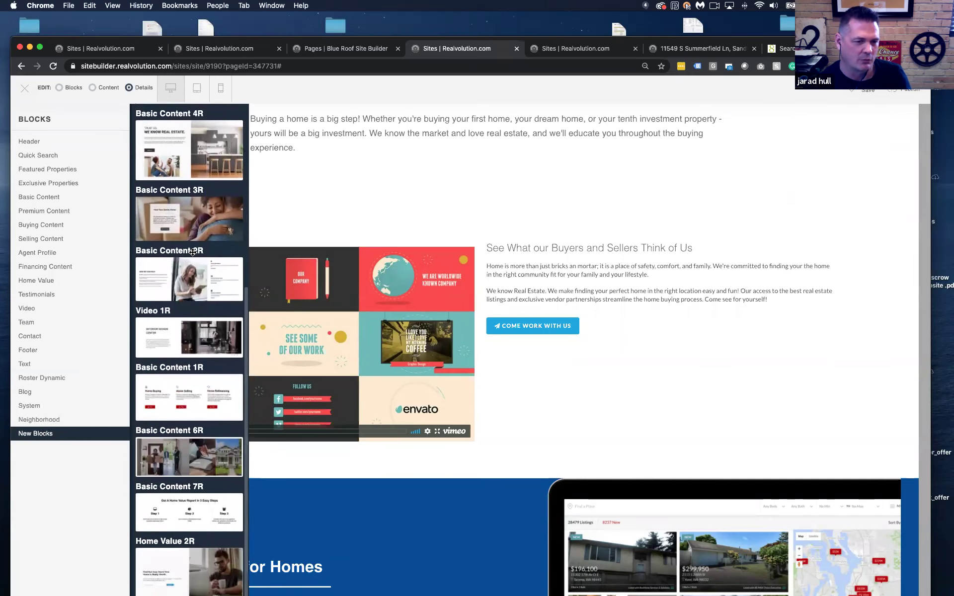
{"action": "scroll", "coordinate": [193, 252], "scroll_direction": "up", "scroll_amount": 10}
{"action": "scroll", "coordinate": [192, 251], "scroll_direction": "up", "scroll_amount": 2}
{"action": "left_click_drag", "start_coordinate": [159, 278], "coordinate": [282, 238]}
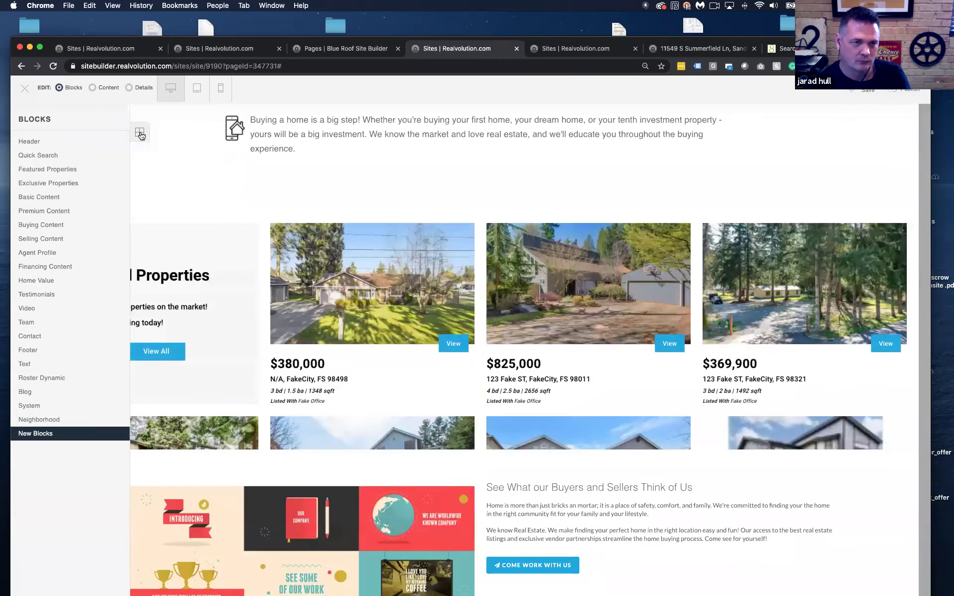
{"action": "left_click", "coordinate": [140, 133]}
Apply the Featured Properties block's layout settings in Details mode and review its listing rows option
{"action": "left_click", "coordinate": [128, 88]}
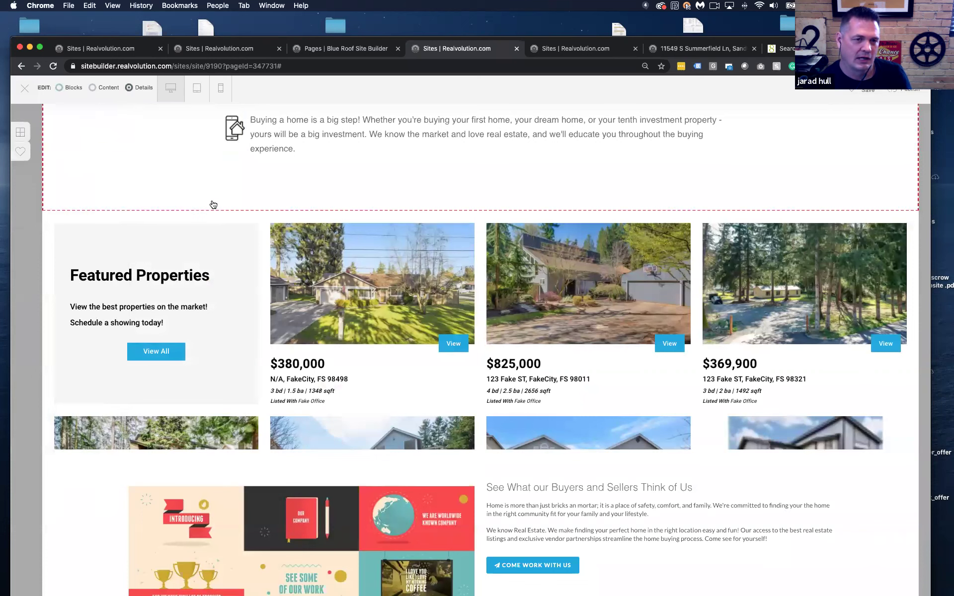
{"action": "left_click", "coordinate": [483, 270]}
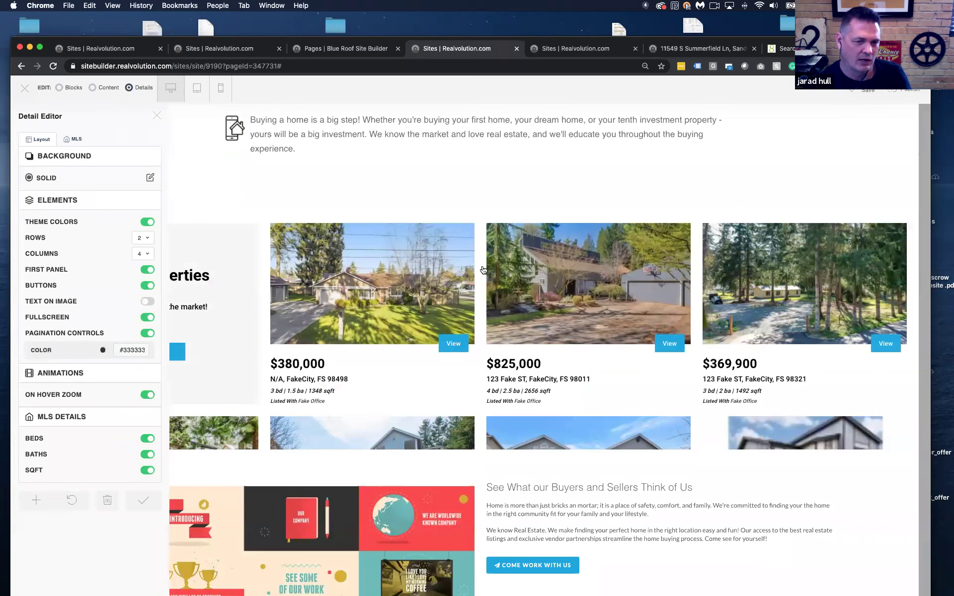
{"action": "left_click", "coordinate": [143, 500]}
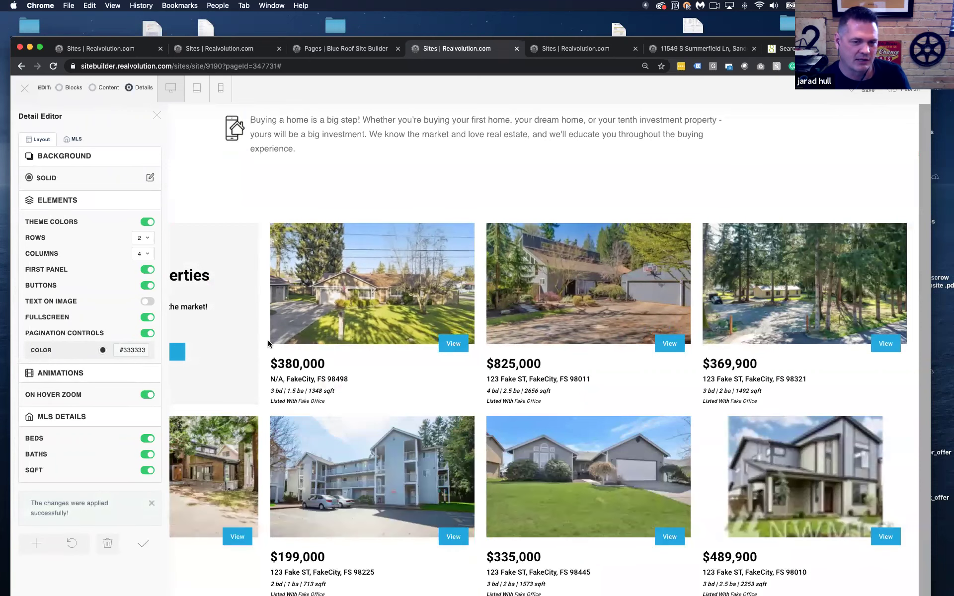
{"action": "scroll", "coordinate": [271, 335], "scroll_direction": "down", "scroll_amount": 5}
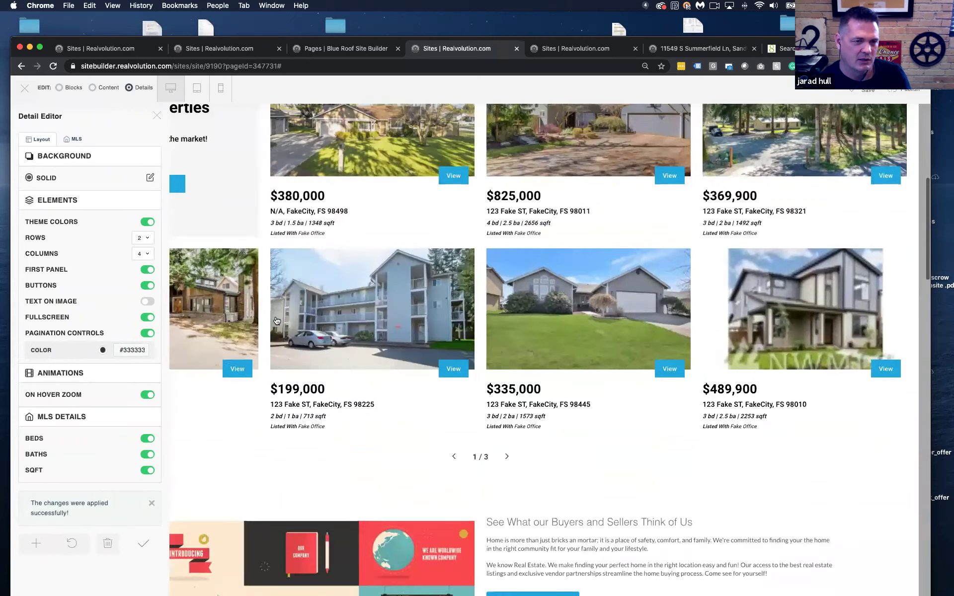
{"action": "scroll", "coordinate": [277, 321], "scroll_direction": "up", "scroll_amount": 1}
{"action": "left_click", "coordinate": [141, 237]}
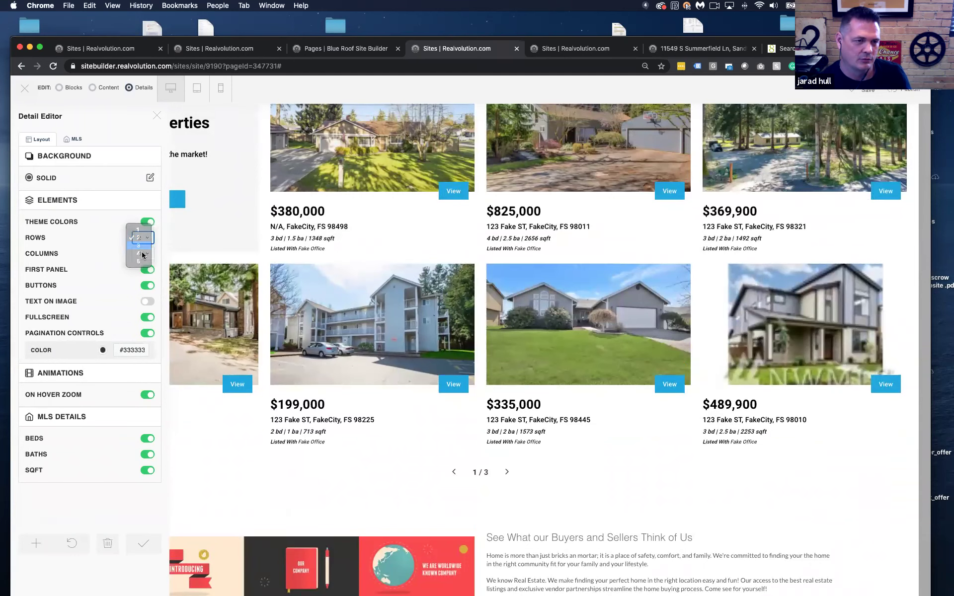
Show the featured listings in three columns
{"action": "left_click", "coordinate": [142, 253]}
{"action": "left_click", "coordinate": [142, 253]}
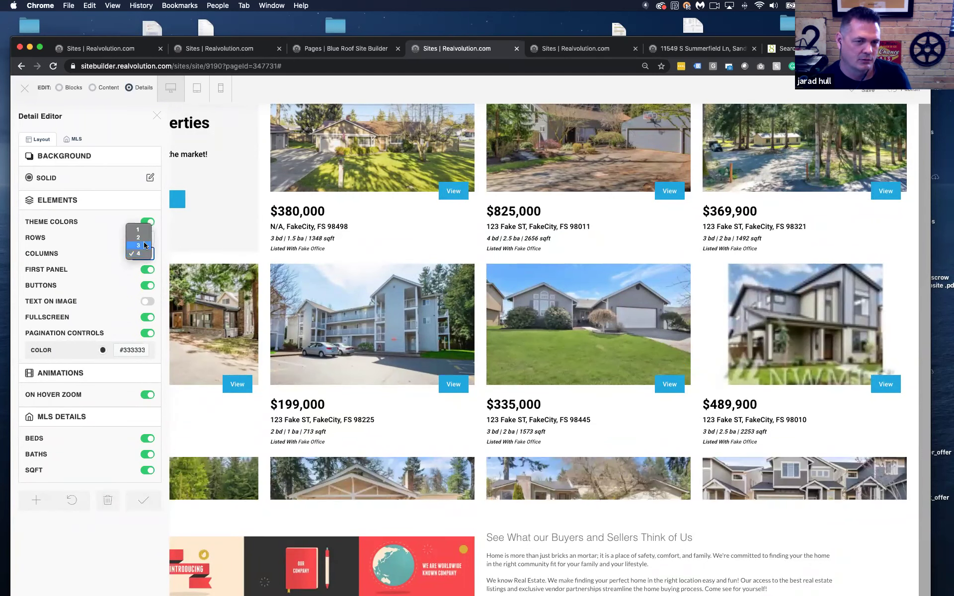
{"action": "left_click", "coordinate": [144, 246]}
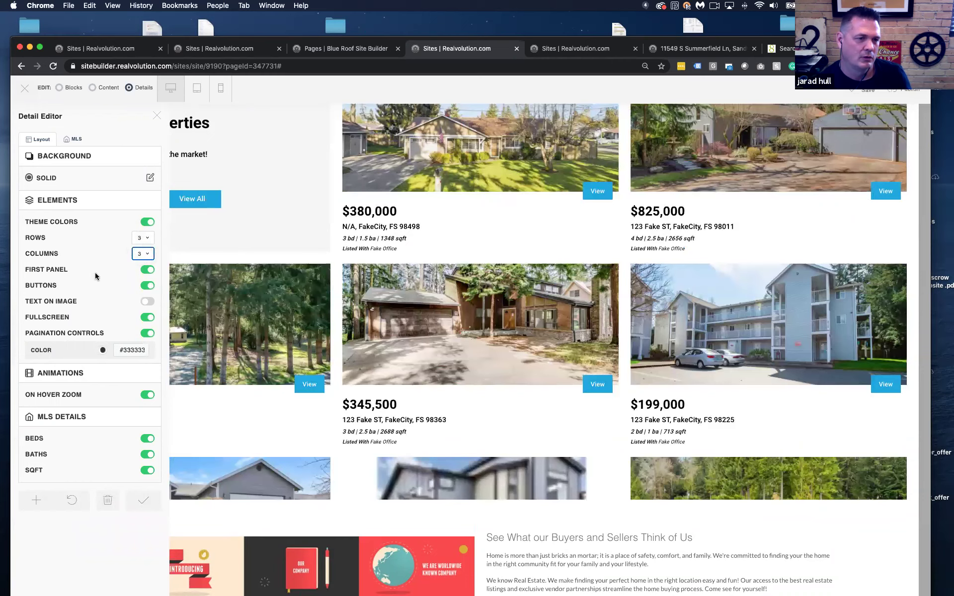
{"action": "scroll", "coordinate": [208, 219], "scroll_direction": "up", "scroll_amount": 3}
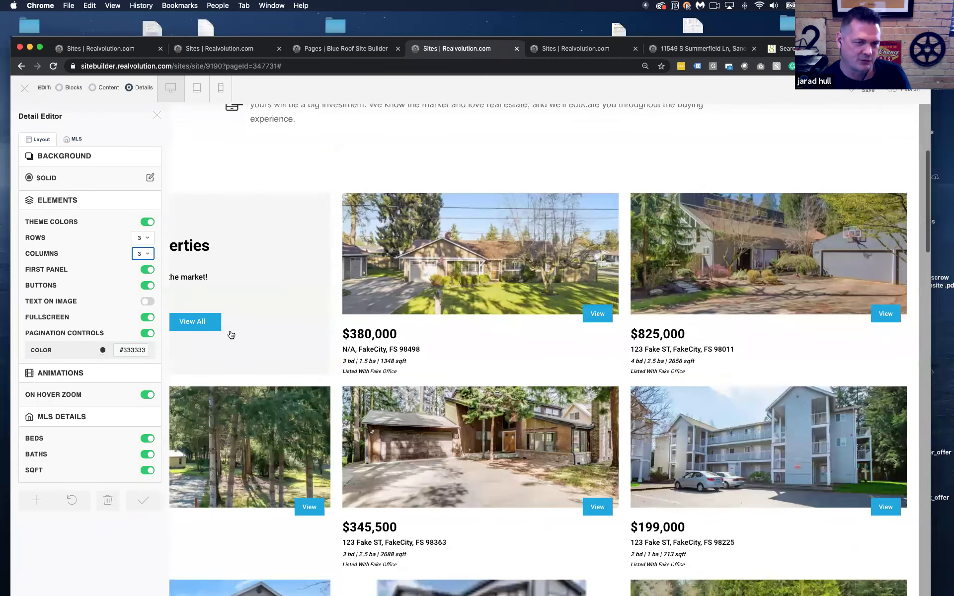
Turn off First Panel and the View buttons, and turn on Text on Image
{"action": "left_click", "coordinate": [147, 269]}
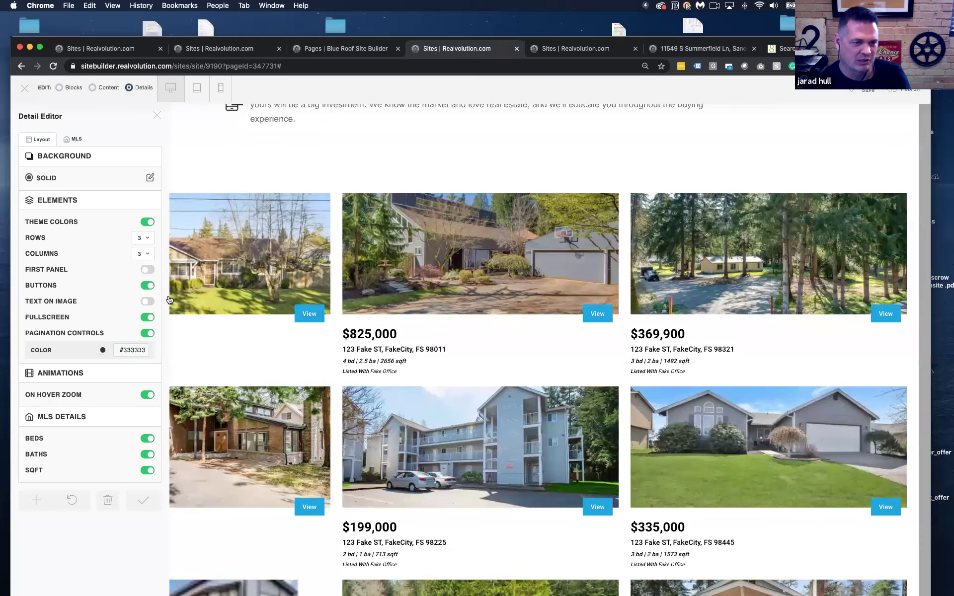
{"action": "left_click", "coordinate": [147, 286]}
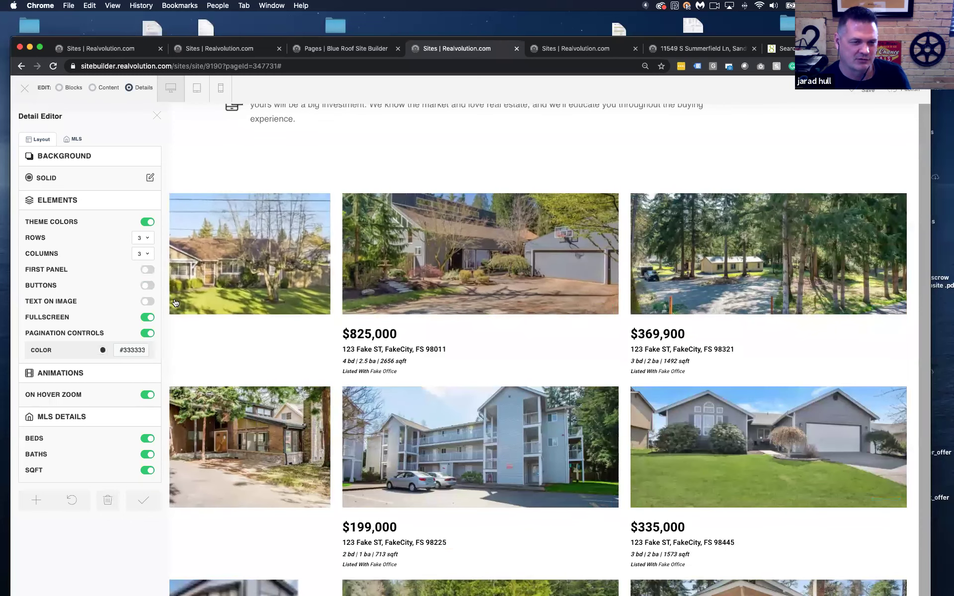
{"action": "left_click", "coordinate": [148, 302]}
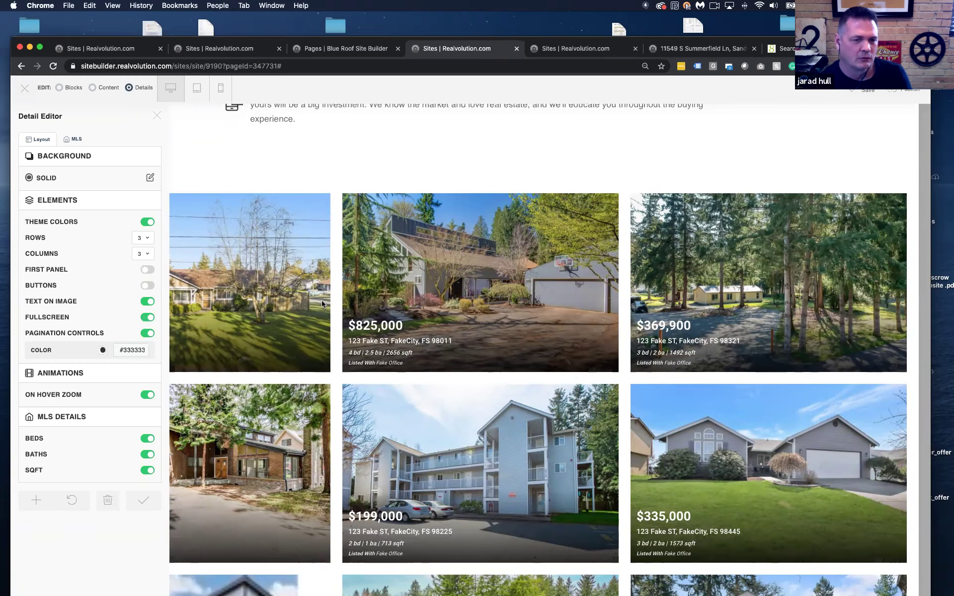
Toggle hover zoom off and back on, leaving it enabled
{"action": "scroll", "coordinate": [322, 304], "scroll_direction": "down", "scroll_amount": 7}
{"action": "scroll", "coordinate": [478, 322], "scroll_direction": "up", "scroll_amount": 4}
{"action": "scroll", "coordinate": [478, 322], "scroll_direction": "down", "scroll_amount": 4}
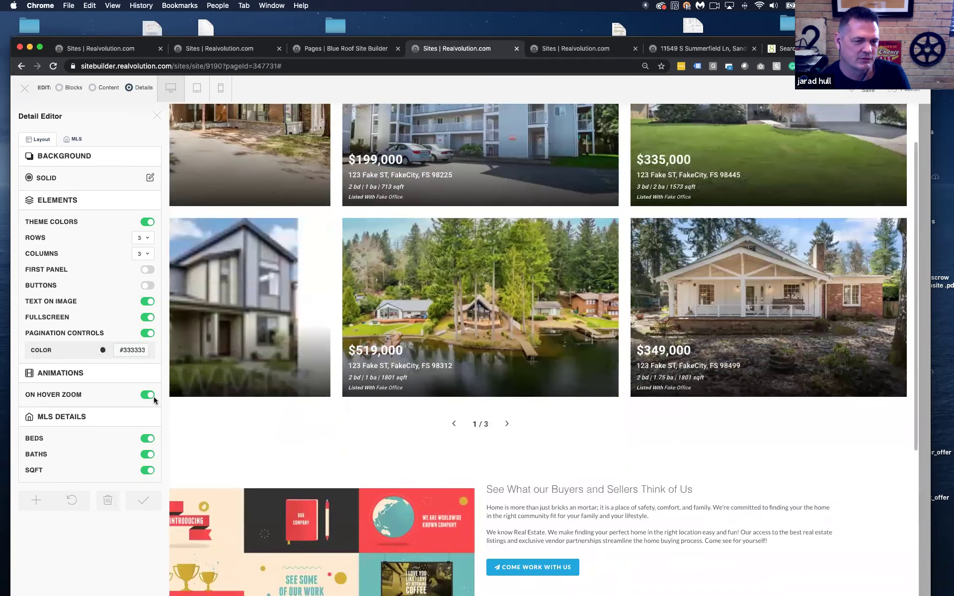
{"action": "left_click", "coordinate": [149, 397]}
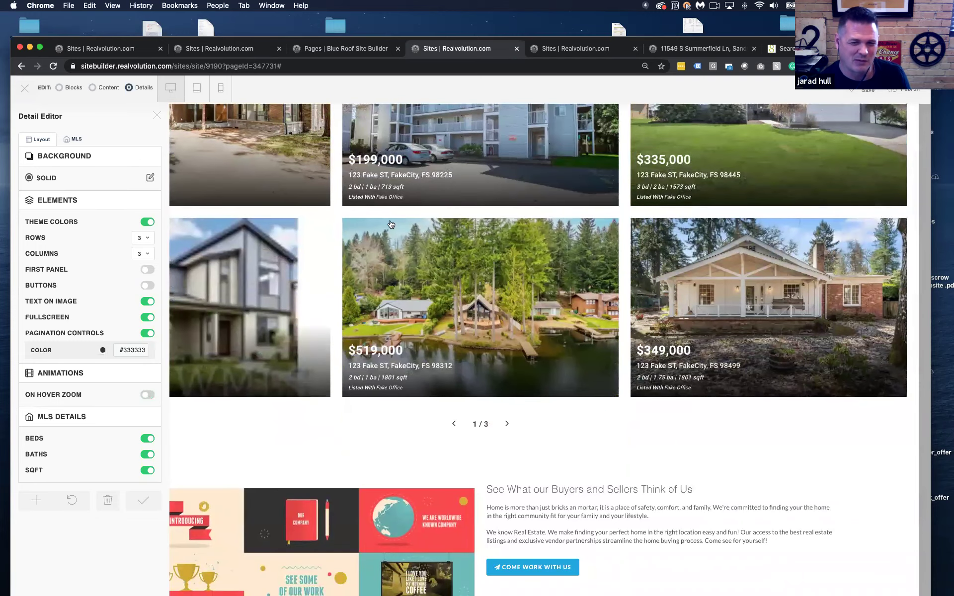
{"action": "left_click", "coordinate": [146, 398]}
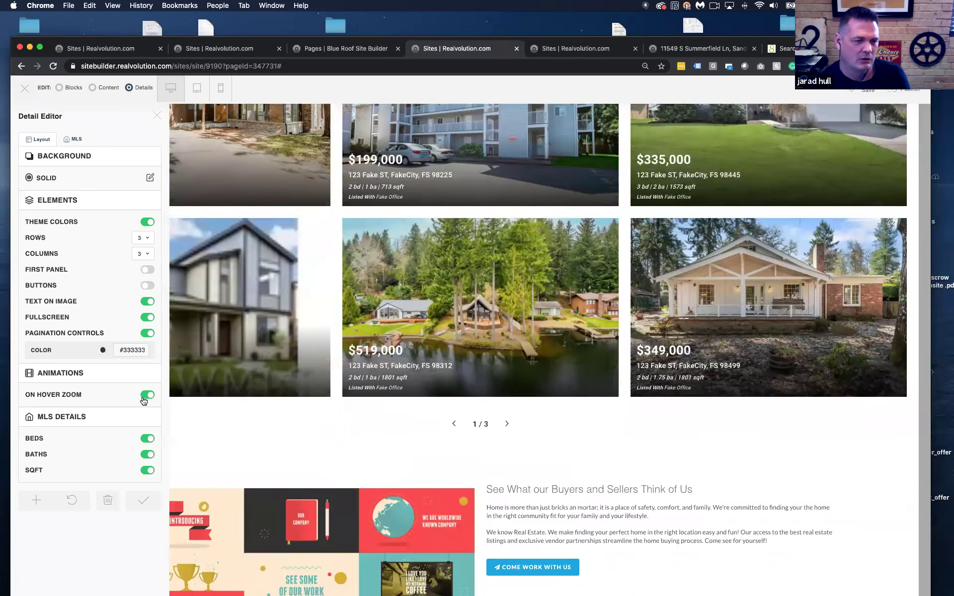
Hide square footage, bath counts and bed counts on the listing cards
{"action": "left_click", "coordinate": [146, 471]}
{"action": "left_click", "coordinate": [147, 455]}
{"action": "left_click", "coordinate": [148, 440]}
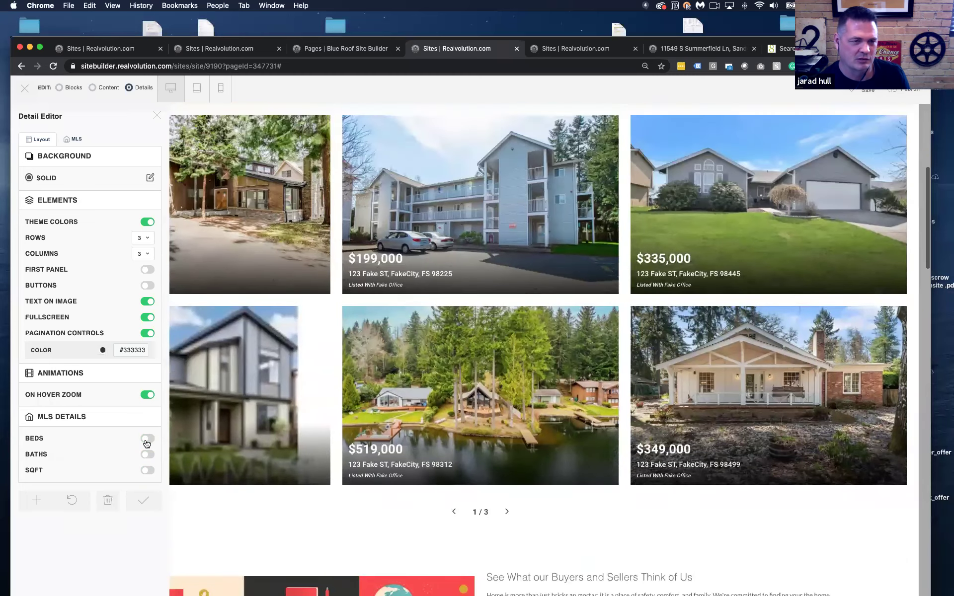
{"action": "scroll", "coordinate": [247, 404], "scroll_direction": "up", "scroll_amount": 4}
{"action": "scroll", "coordinate": [295, 388], "scroll_direction": "up", "scroll_amount": 2}
{"action": "scroll", "coordinate": [299, 386], "scroll_direction": "down", "scroll_amount": 2}
{"action": "scroll", "coordinate": [516, 348], "scroll_direction": "up", "scroll_amount": 4}
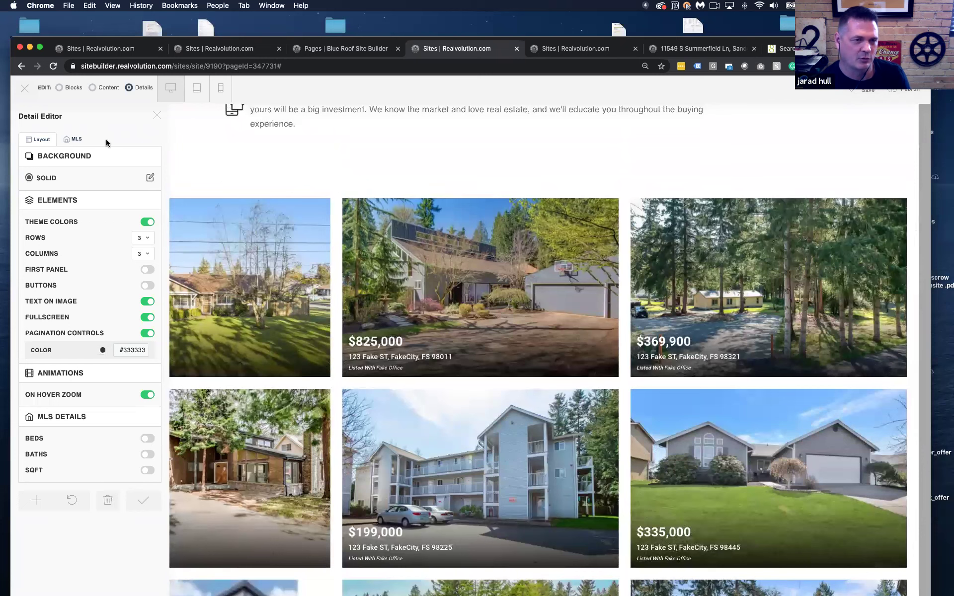
{"action": "left_click", "coordinate": [74, 140]}
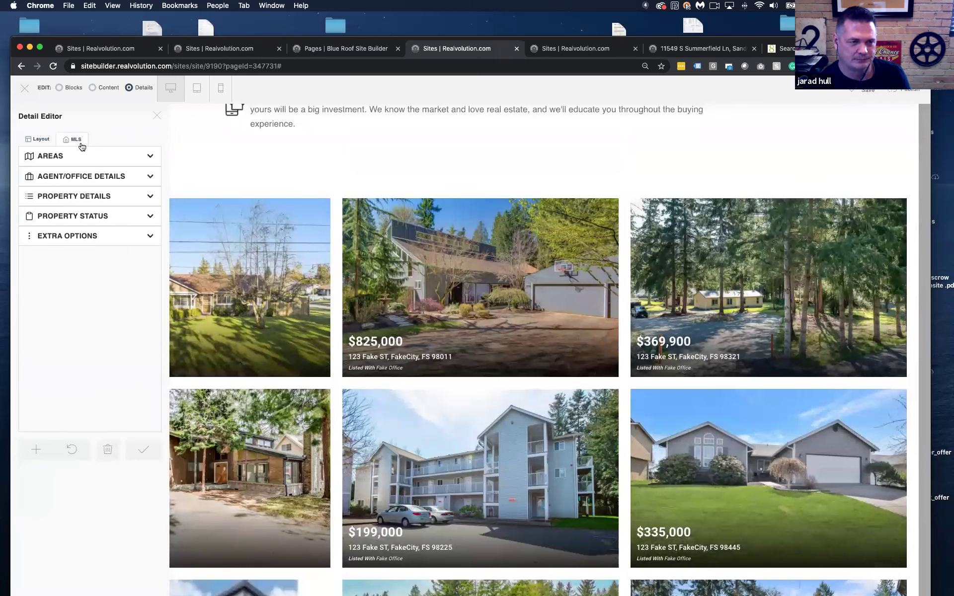
Choose Wasatch Front Multiple Listing Service as the IDX feed under Areas
{"action": "left_click", "coordinate": [77, 156]}
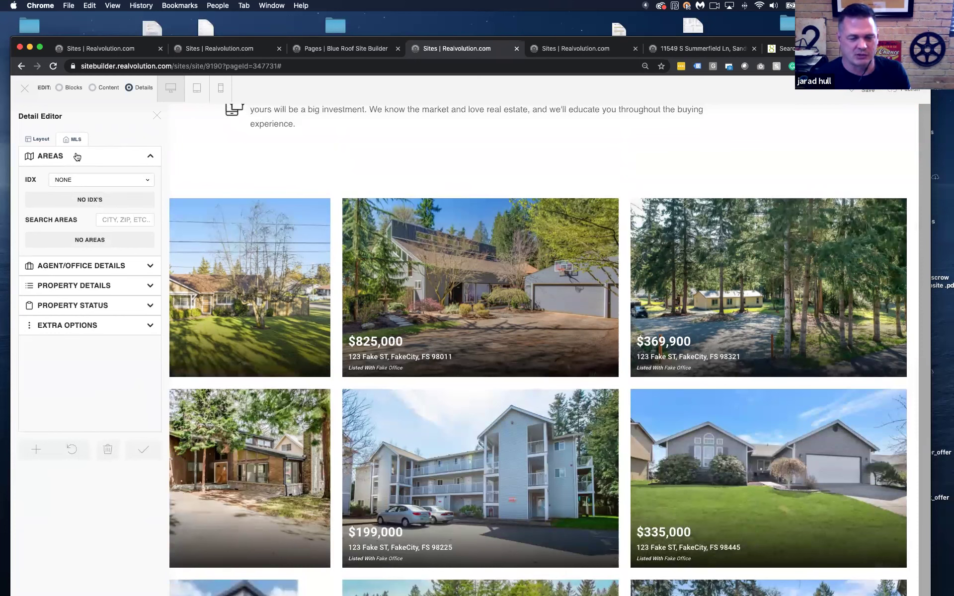
{"action": "left_click", "coordinate": [101, 179]}
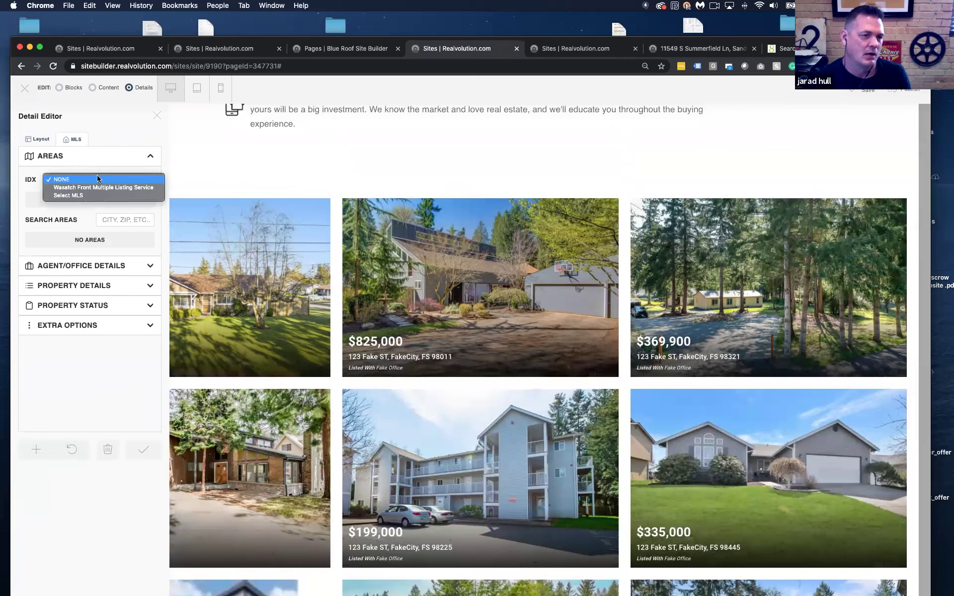
{"action": "left_click", "coordinate": [100, 188]}
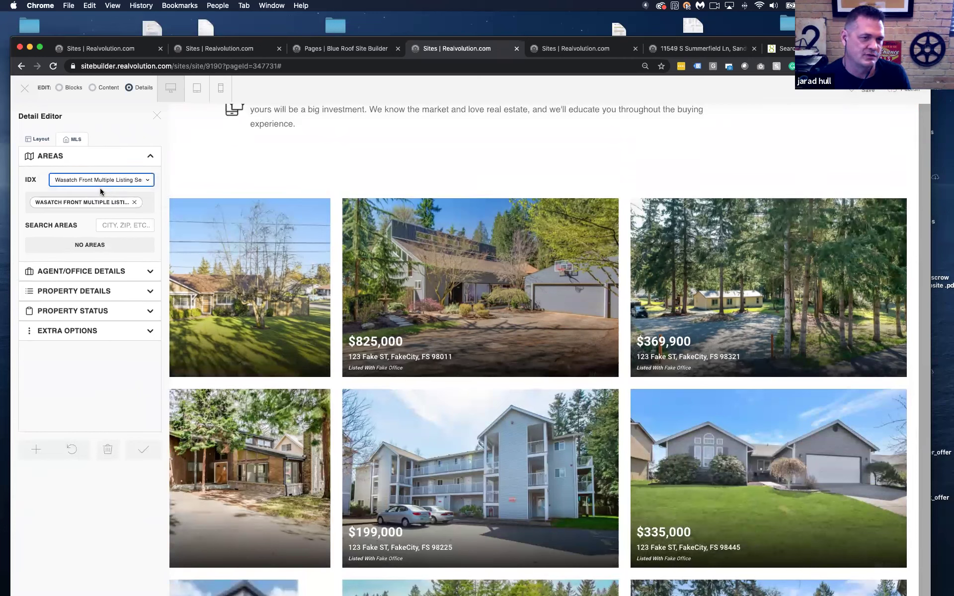
Search 'draper' and add Draper, UT as the listings search area
{"action": "left_click", "coordinate": [115, 225]}
{"action": "type", "text": "draper"}
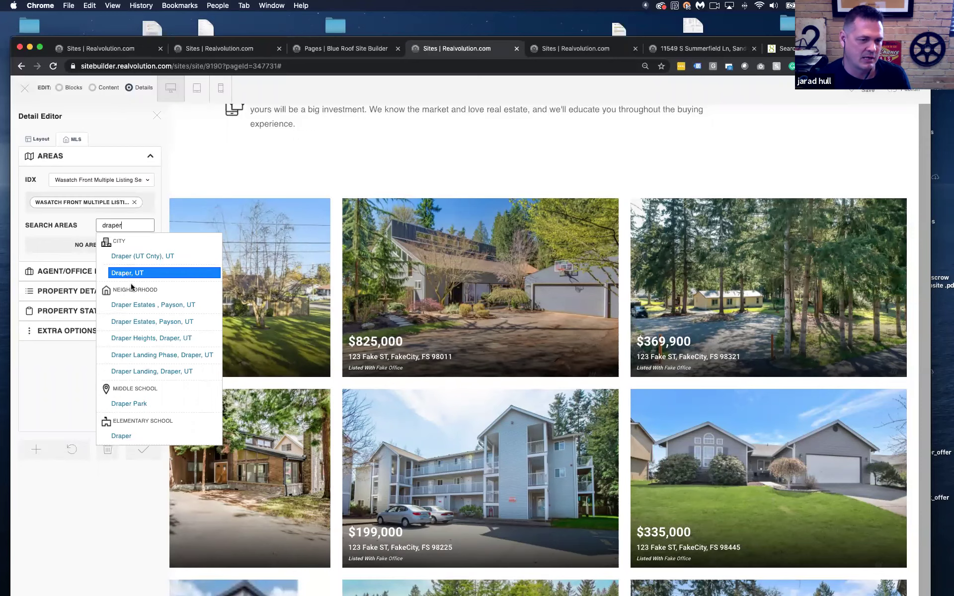
{"action": "scroll", "coordinate": [143, 366], "scroll_direction": "down", "scroll_amount": 2}
{"action": "scroll", "coordinate": [143, 365], "scroll_direction": "up", "scroll_amount": 2}
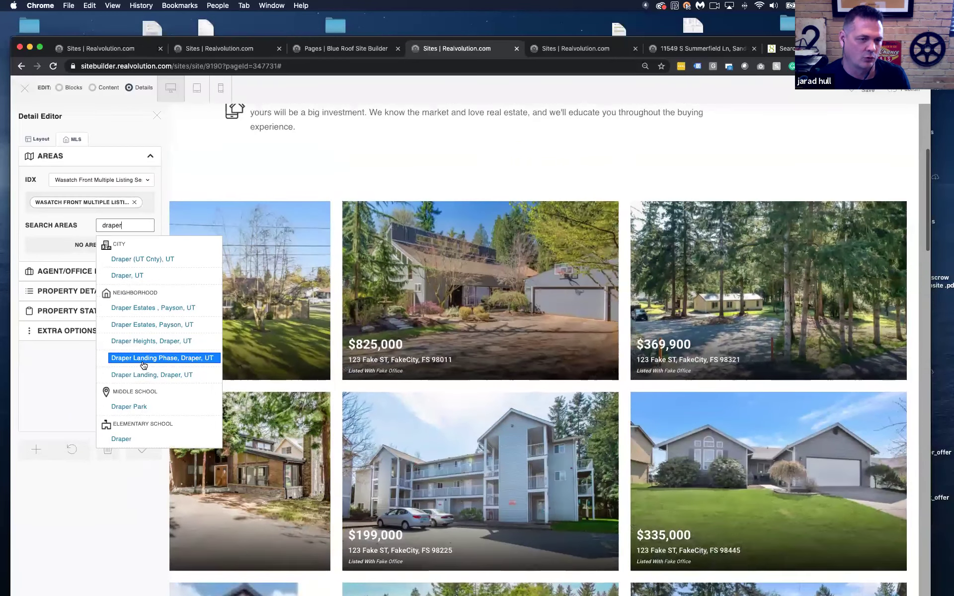
{"action": "left_click", "coordinate": [127, 283]}
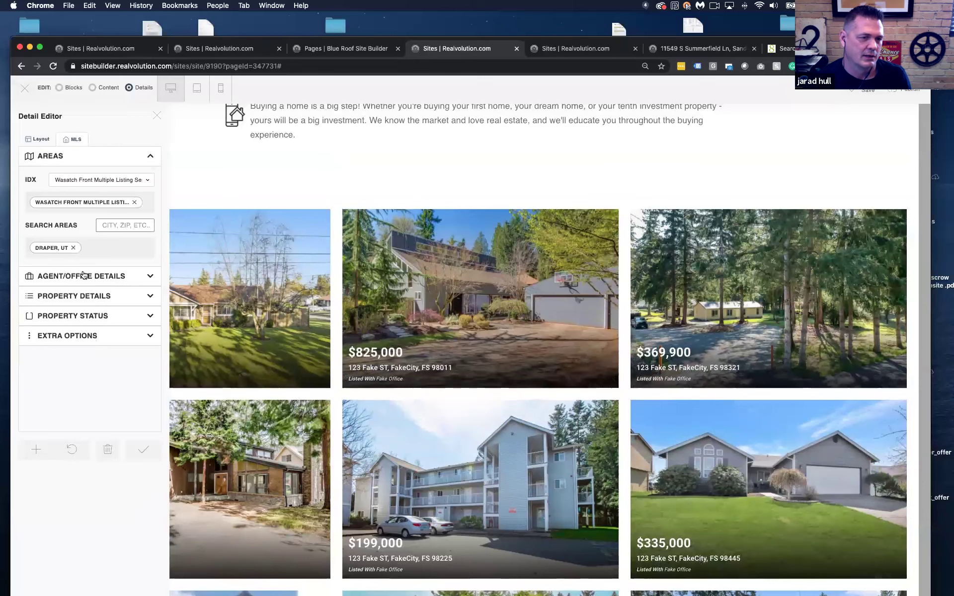
{"action": "left_click", "coordinate": [76, 158]}
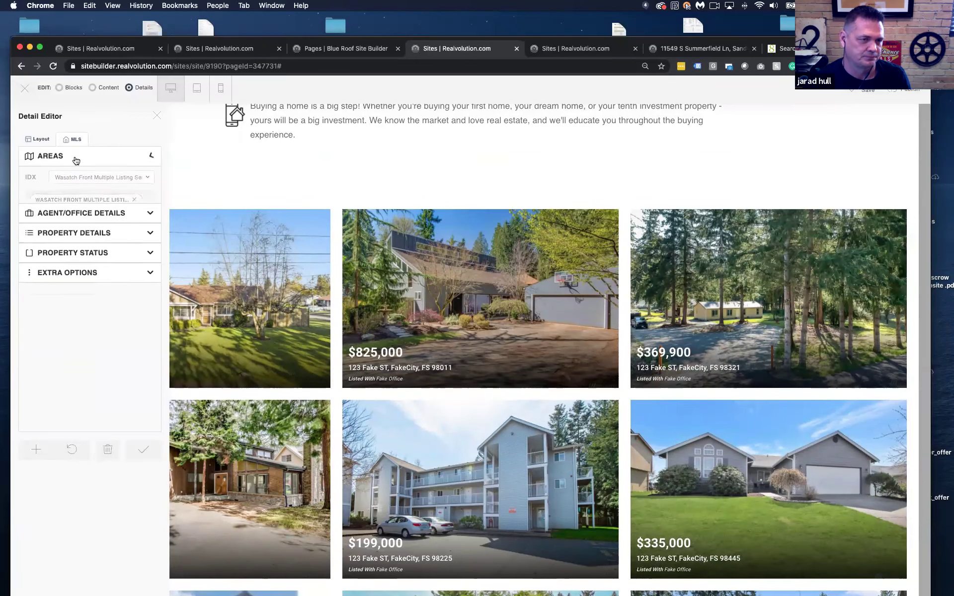
{"action": "left_click", "coordinate": [79, 180]}
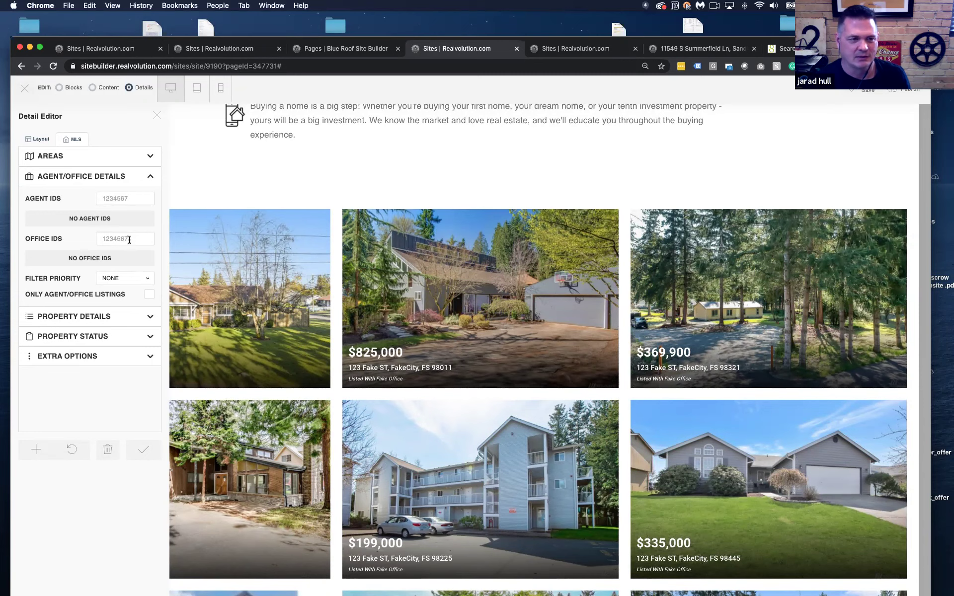
On the property listing page, reveal the hidden agent ID beside About the Listing
{"action": "left_click", "coordinate": [622, 53]}
{"action": "left_click", "coordinate": [674, 54]}
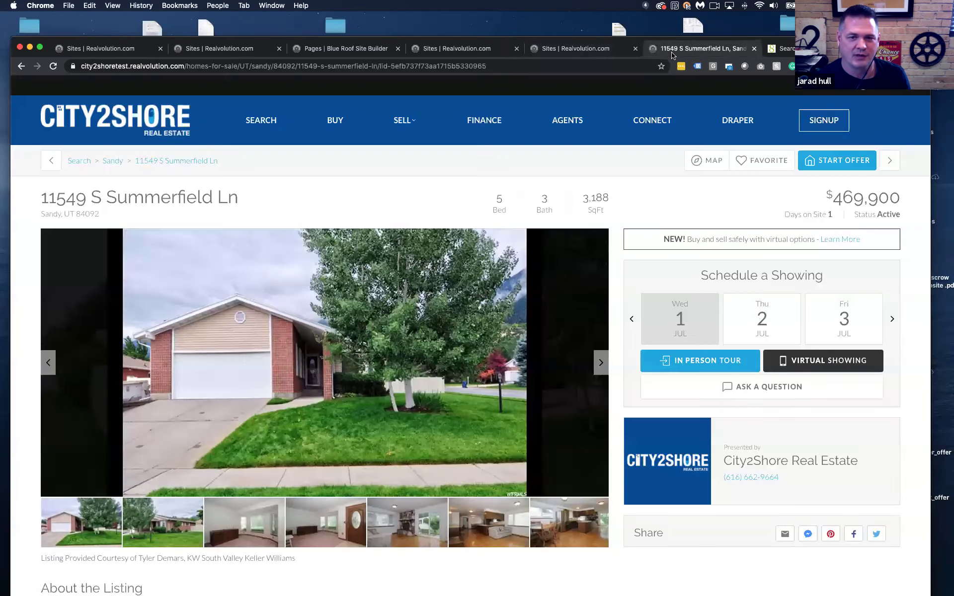
{"action": "scroll", "coordinate": [344, 169], "scroll_direction": "down", "scroll_amount": 5}
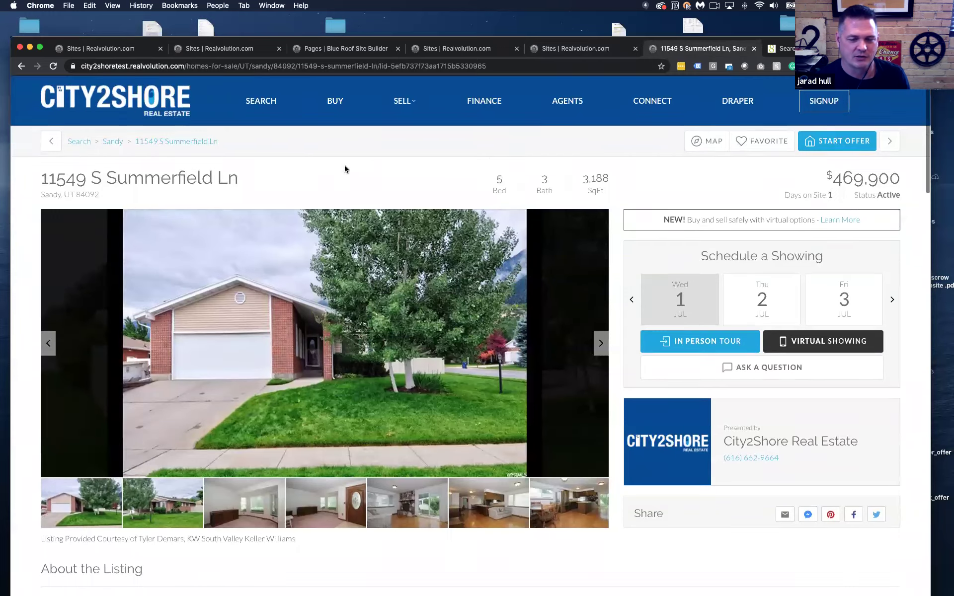
{"action": "scroll", "coordinate": [342, 170], "scroll_direction": "up", "scroll_amount": 3}
{"action": "scroll", "coordinate": [342, 171], "scroll_direction": "up", "scroll_amount": 2}
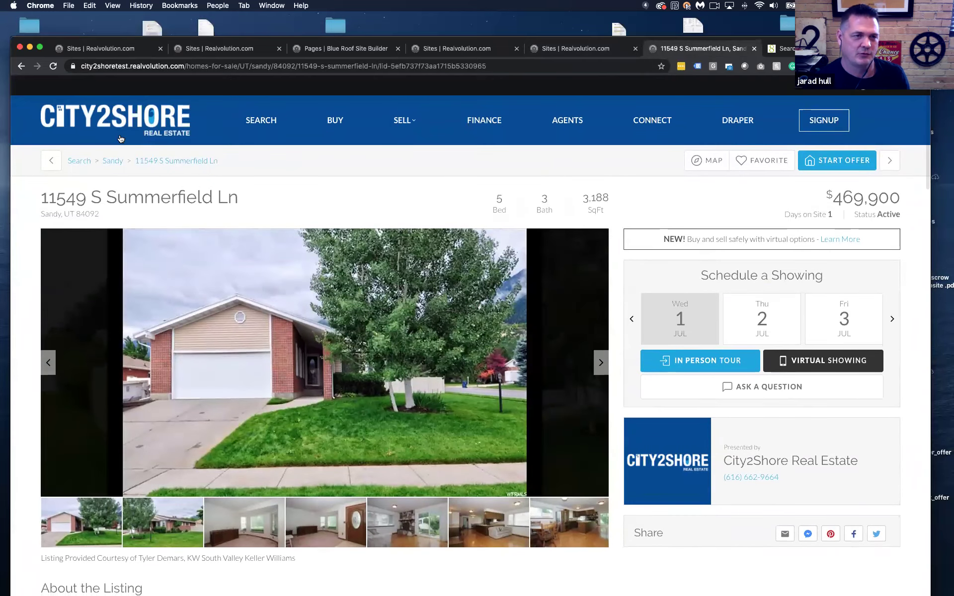
{"action": "scroll", "coordinate": [112, 155], "scroll_direction": "down", "scroll_amount": 4}
{"action": "scroll", "coordinate": [110, 155], "scroll_direction": "down", "scroll_amount": 2}
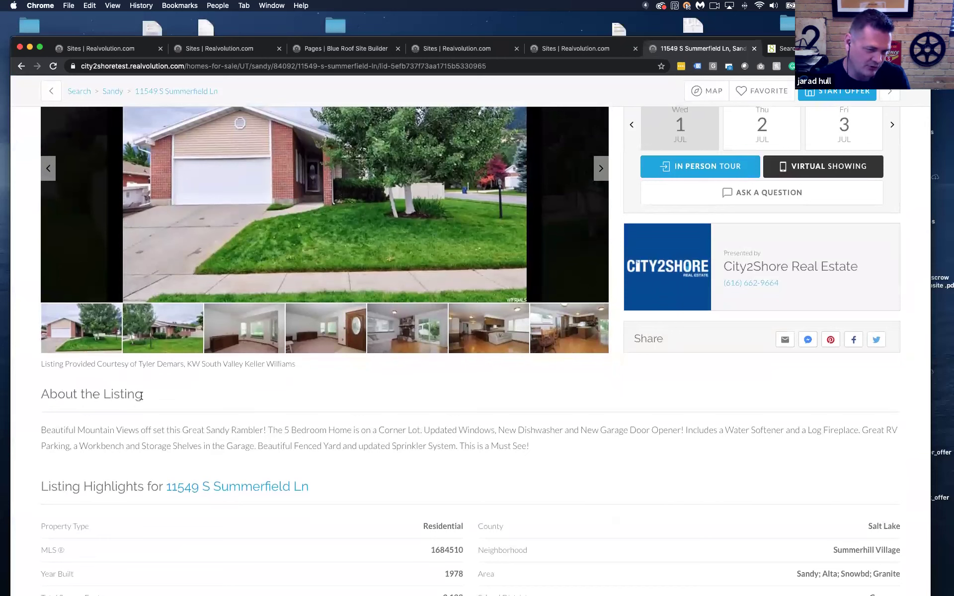
{"action": "left_click_drag", "start_coordinate": [142, 395], "coordinate": [251, 398]}
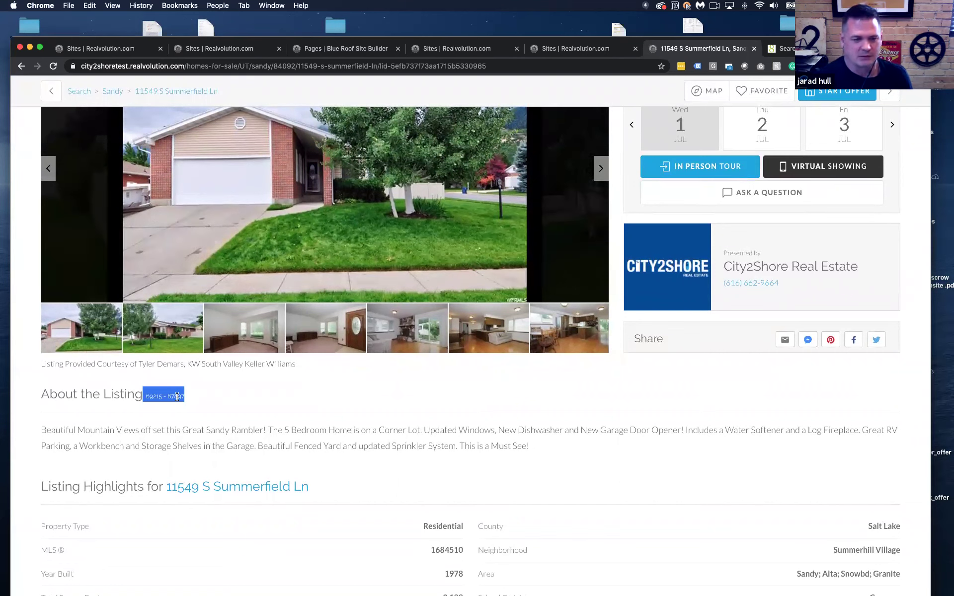
Select the agent ID number for copying and return to the site builder
{"action": "left_click", "coordinate": [177, 396]}
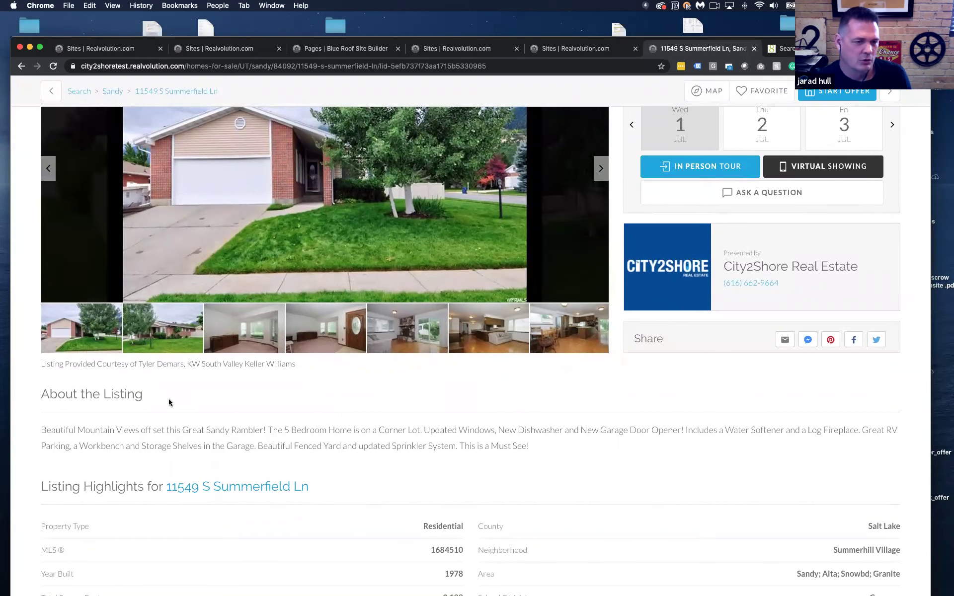
{"action": "left_click_drag", "start_coordinate": [161, 396], "coordinate": [203, 396]}
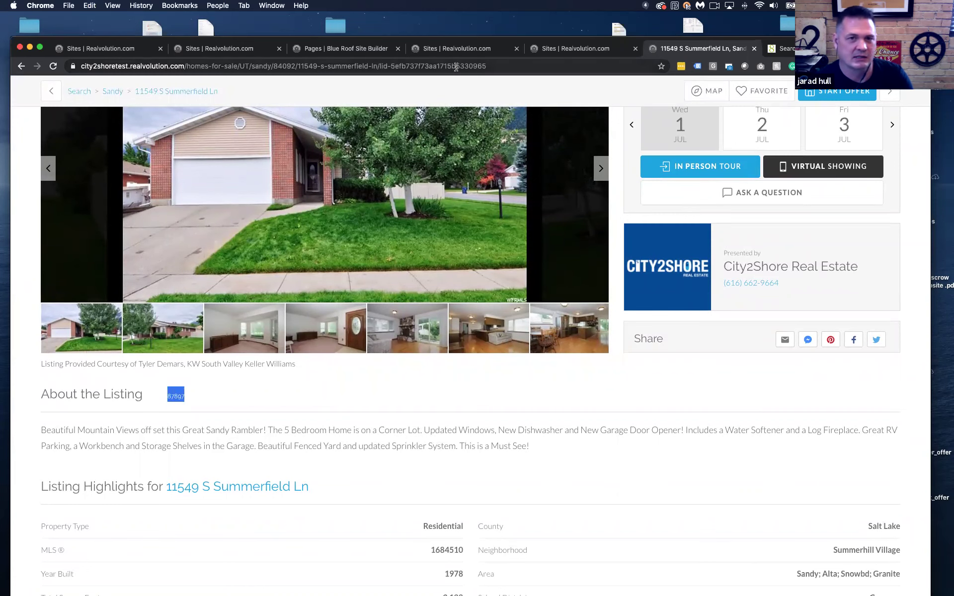
{"action": "left_click", "coordinate": [579, 50]}
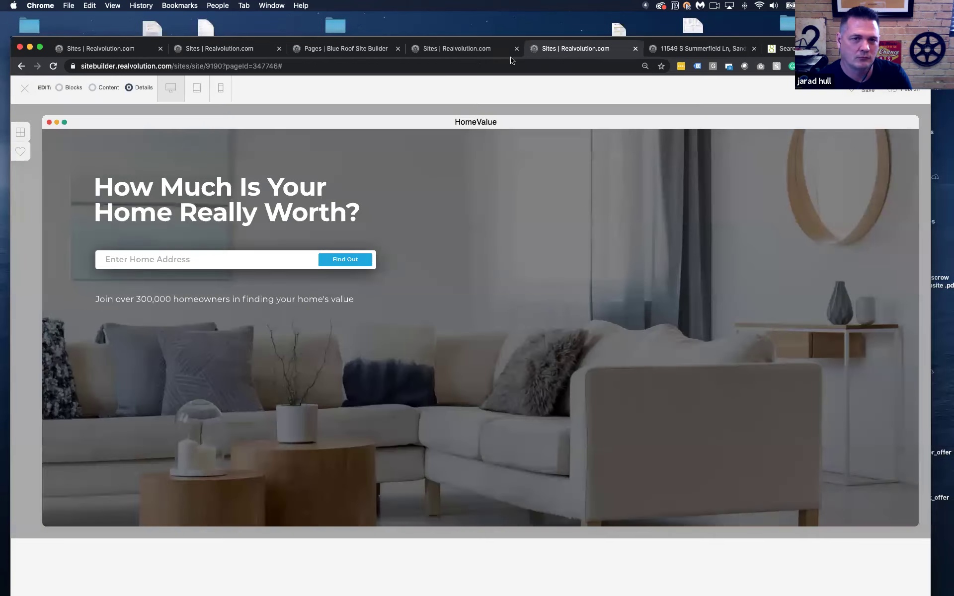
Paste the copied agent ID as a filter and check Only Agent/Office Listings
{"action": "left_click", "coordinate": [480, 53]}
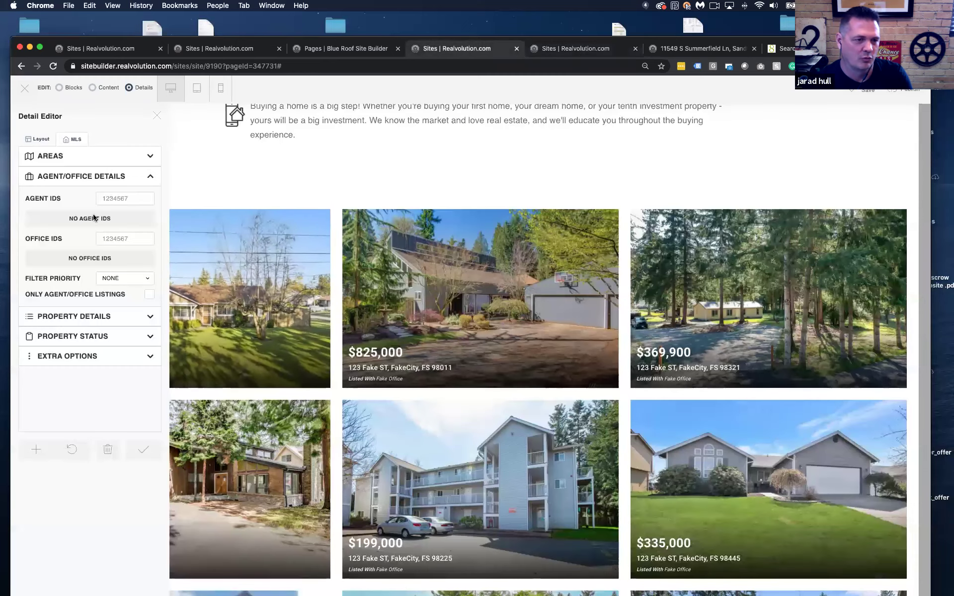
{"action": "left_click", "coordinate": [108, 201]}
{"action": "type", "text": "87897"}
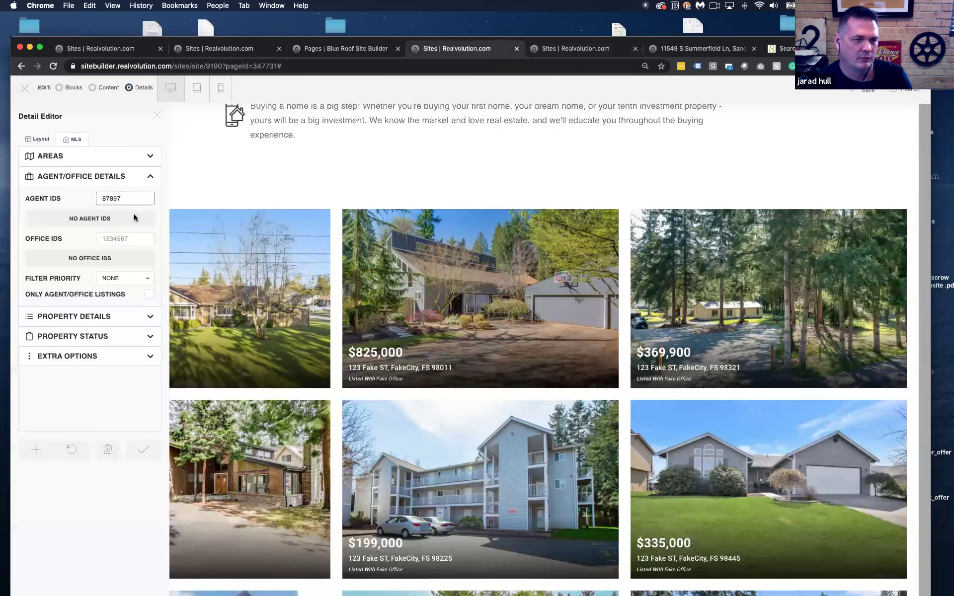
{"action": "key", "text": "Return"}
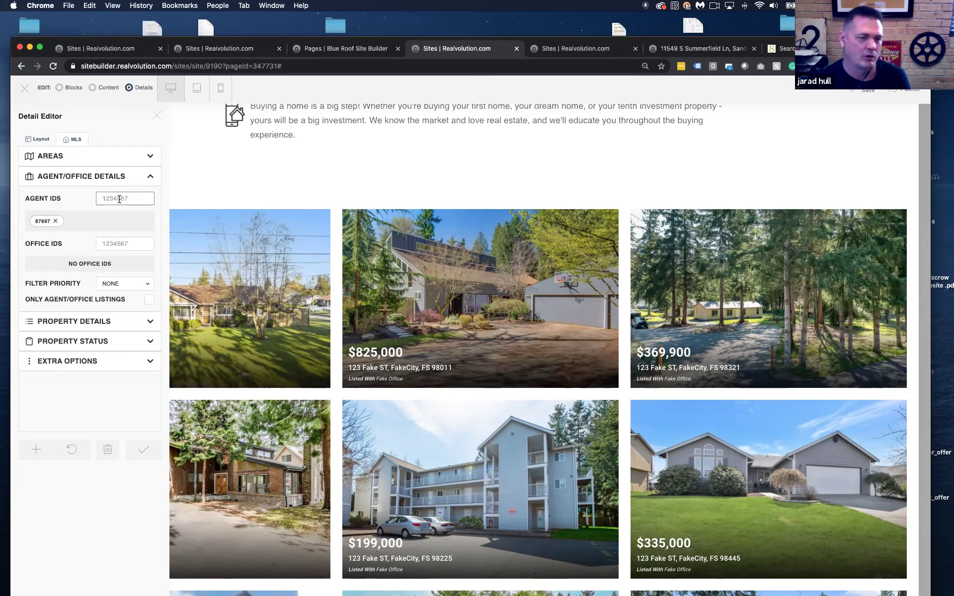
{"action": "scroll", "coordinate": [122, 242], "scroll_direction": "down", "scroll_amount": 1}
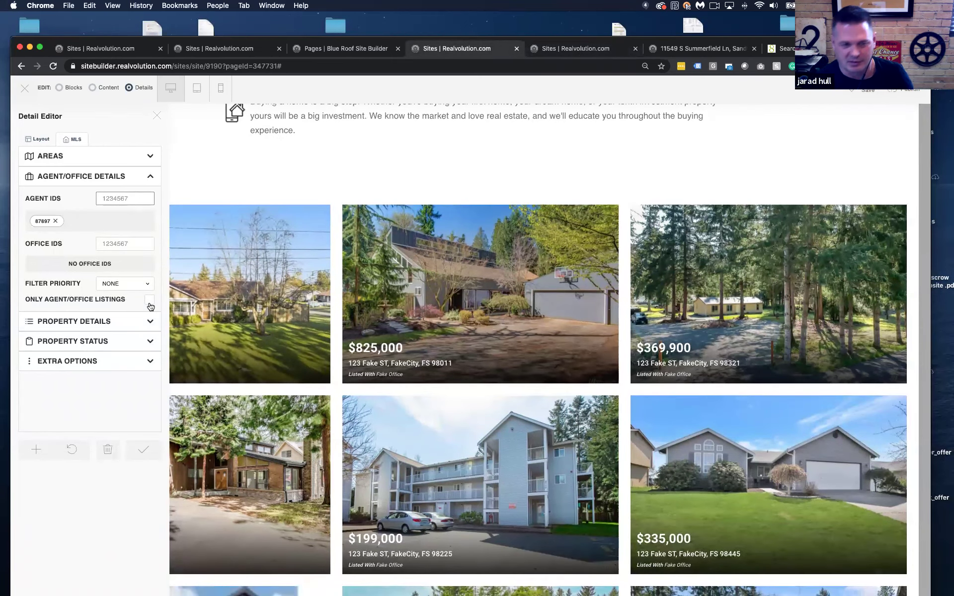
{"action": "left_click", "coordinate": [149, 301]}
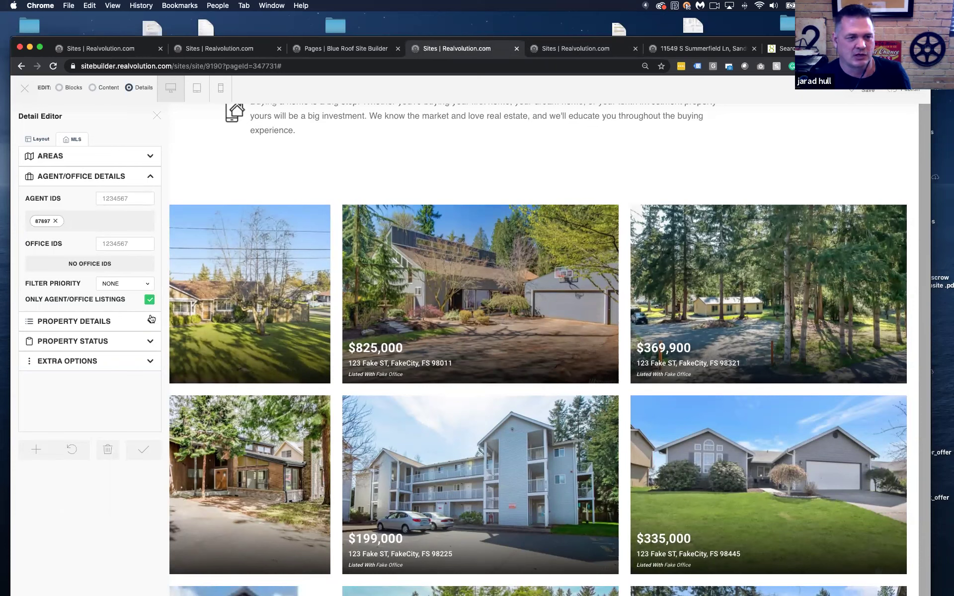
{"action": "left_click", "coordinate": [80, 161]}
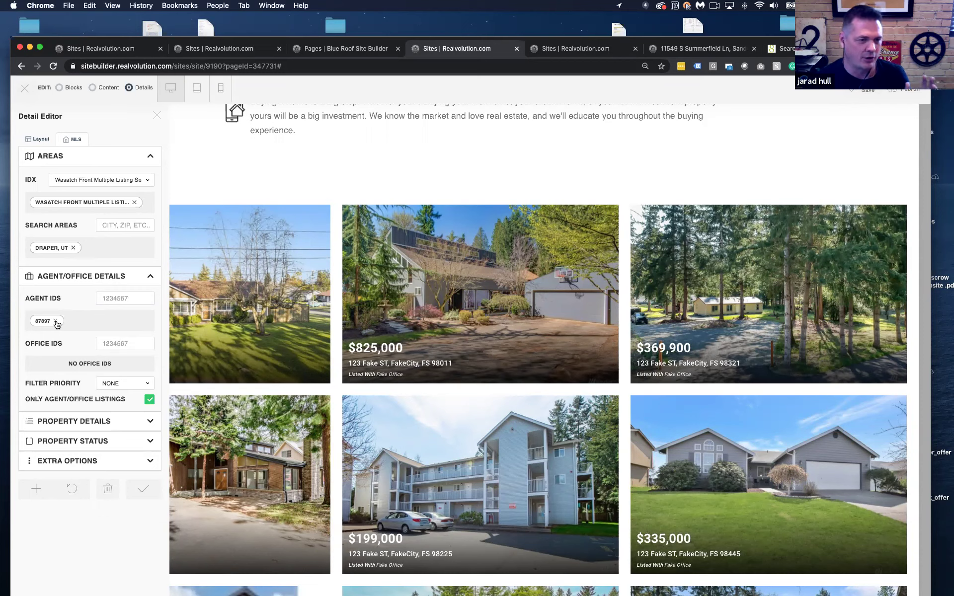
Remove the agent ID filter and set property type Residential with 2 bedrooms
{"action": "left_click", "coordinate": [55, 321]}
{"action": "left_click", "coordinate": [126, 277]}
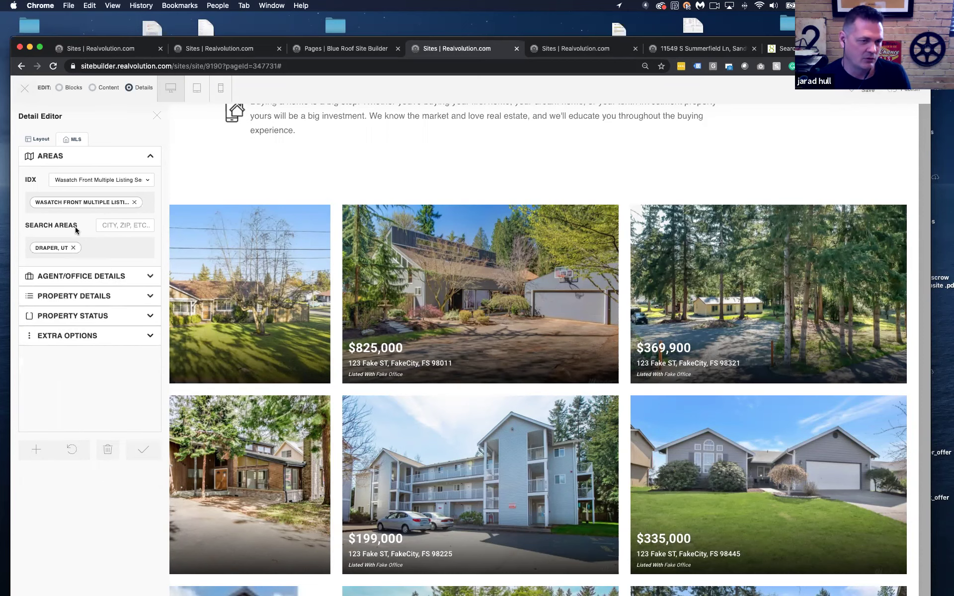
{"action": "left_click", "coordinate": [73, 280]}
{"action": "left_click", "coordinate": [81, 297]}
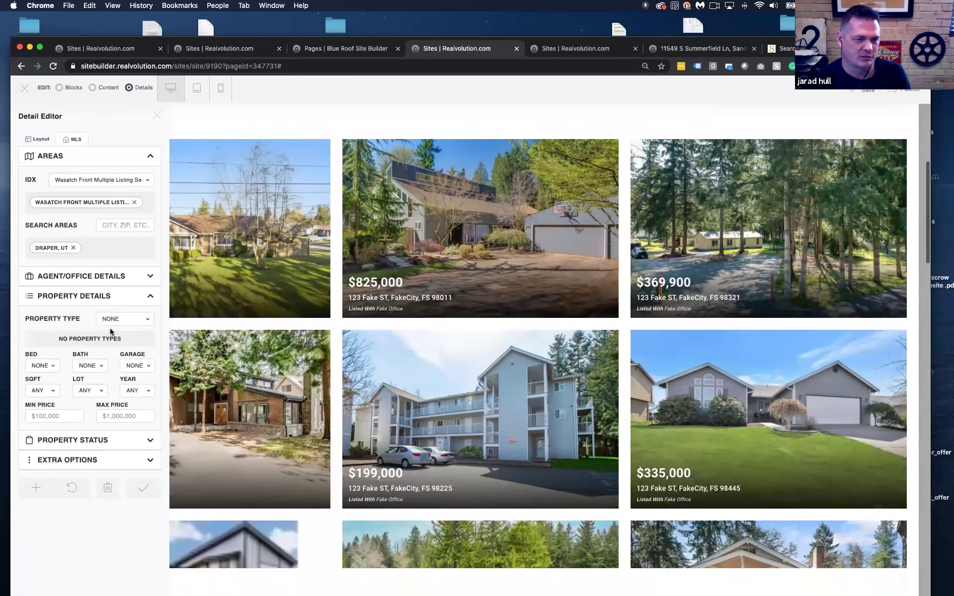
{"action": "left_click", "coordinate": [125, 319]}
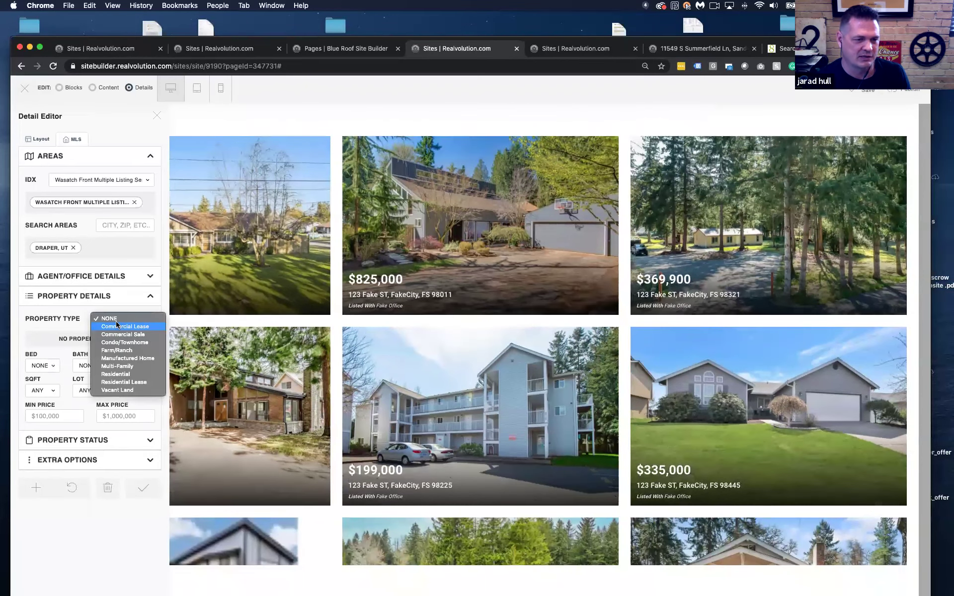
{"action": "left_click", "coordinate": [123, 374]}
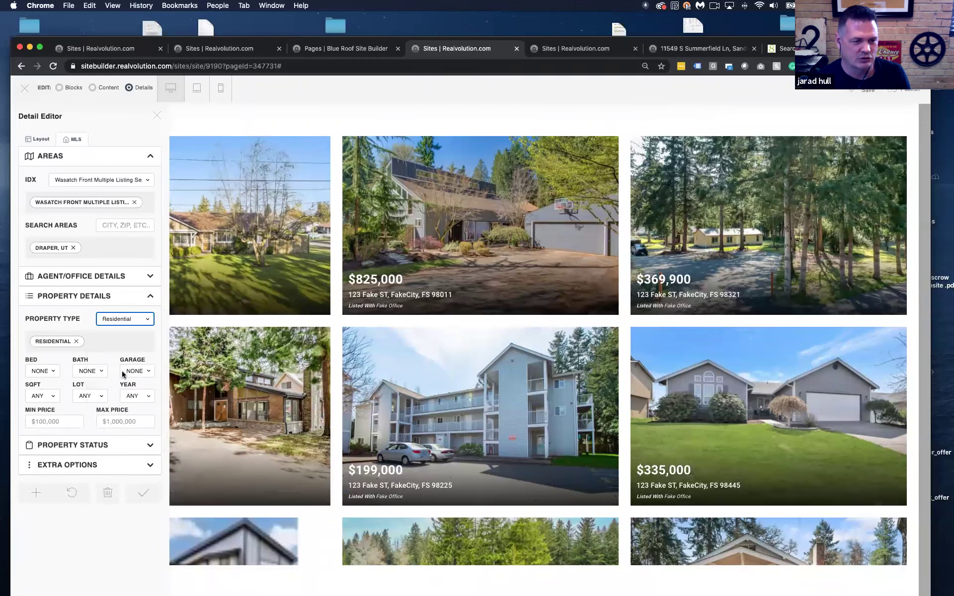
{"action": "left_click", "coordinate": [40, 371]}
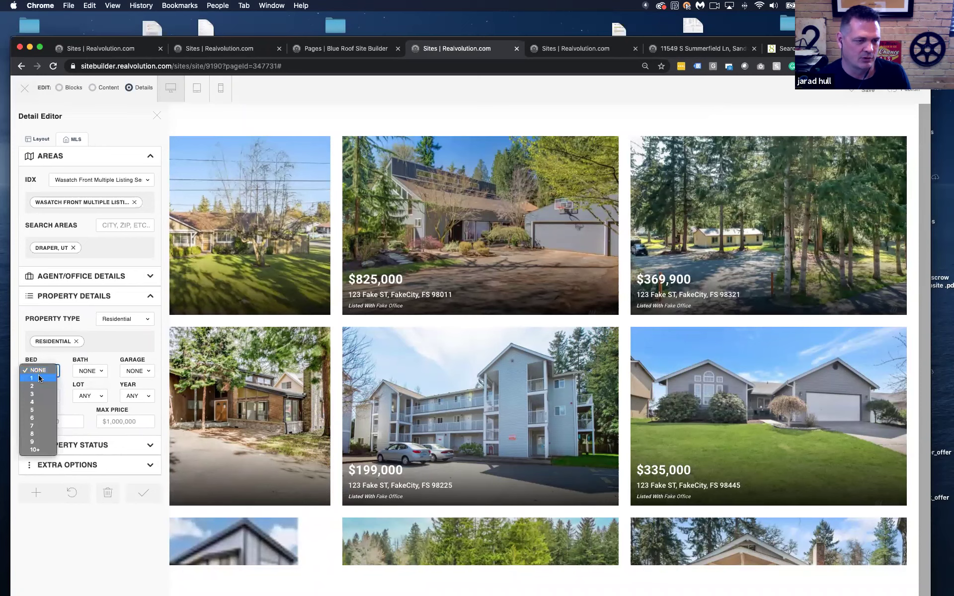
{"action": "left_click", "coordinate": [42, 386]}
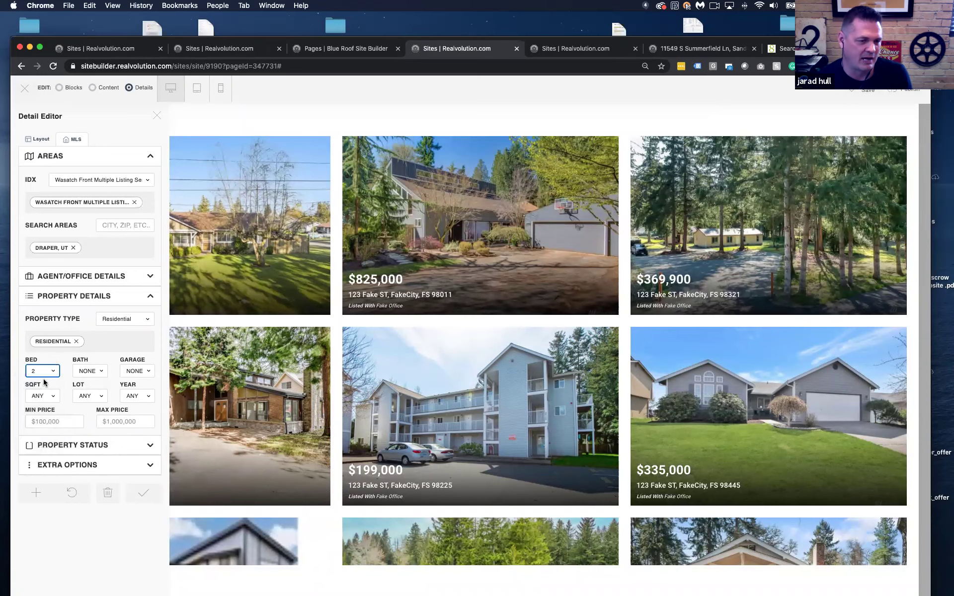
Remove the Draper, UT search area, re-add the agent ID, and include Sold listings
{"action": "left_click", "coordinate": [87, 447]}
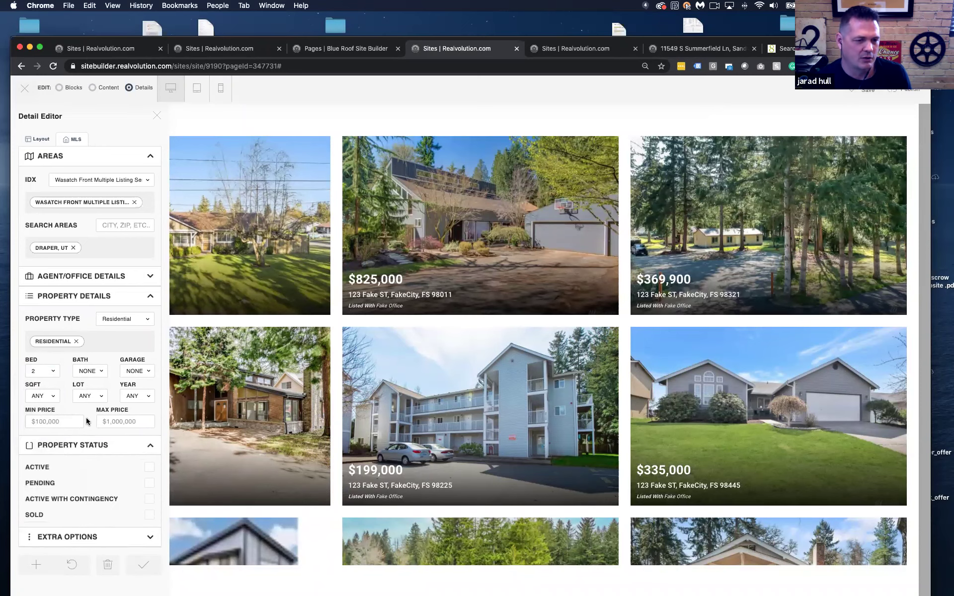
{"action": "scroll", "coordinate": [86, 429], "scroll_direction": "down", "scroll_amount": 3}
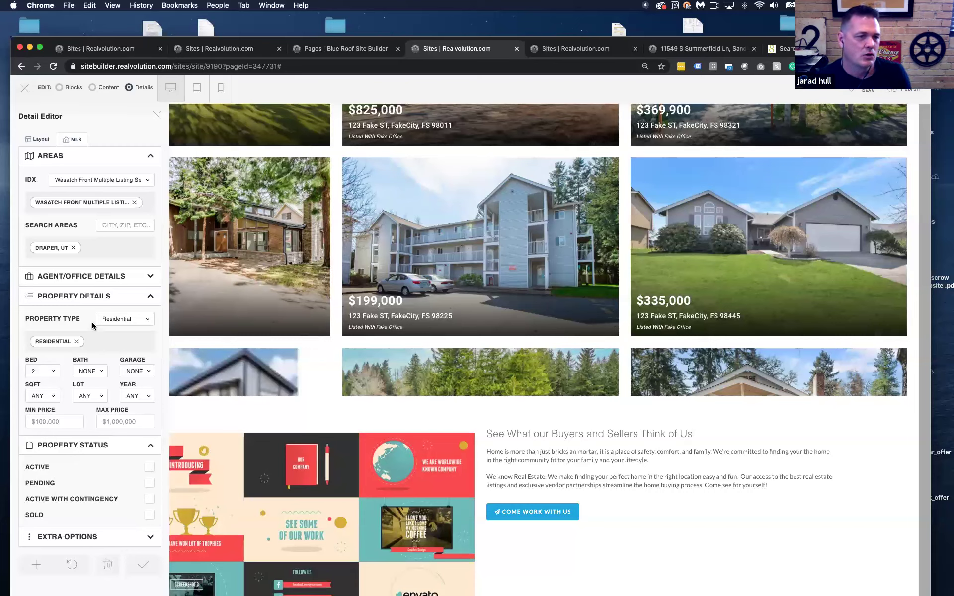
{"action": "left_click", "coordinate": [73, 248]}
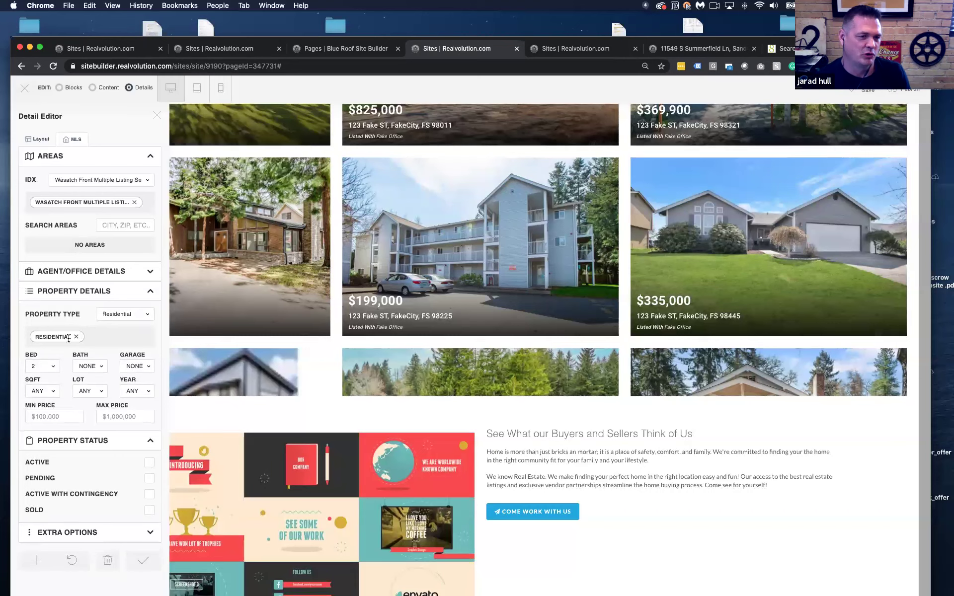
{"action": "left_click", "coordinate": [88, 273]}
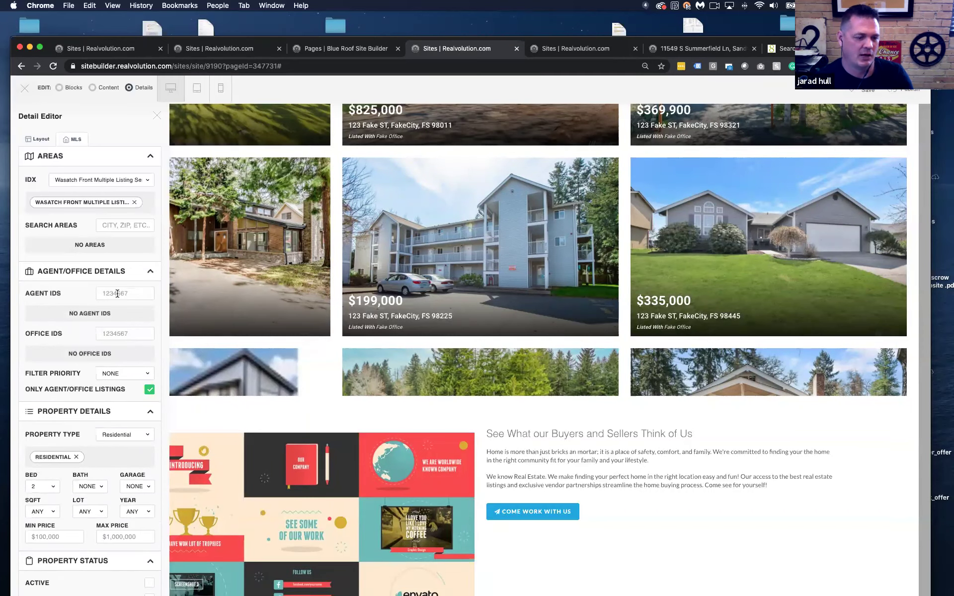
{"action": "type", "text": "87897"}
{"action": "key", "text": "Return"}
{"action": "scroll", "coordinate": [126, 311], "scroll_direction": "down", "scroll_amount": 3}
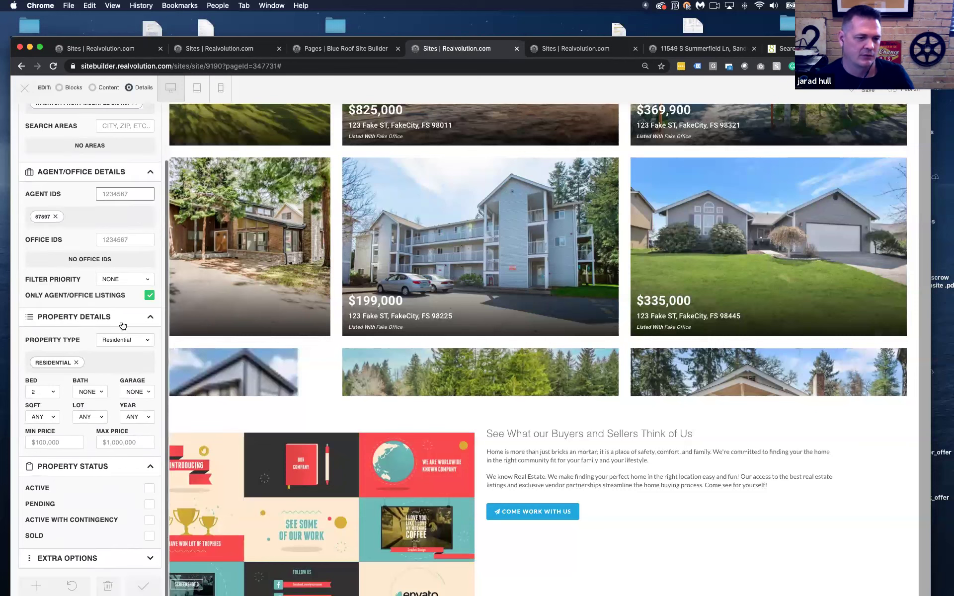
{"action": "left_click", "coordinate": [148, 538]}
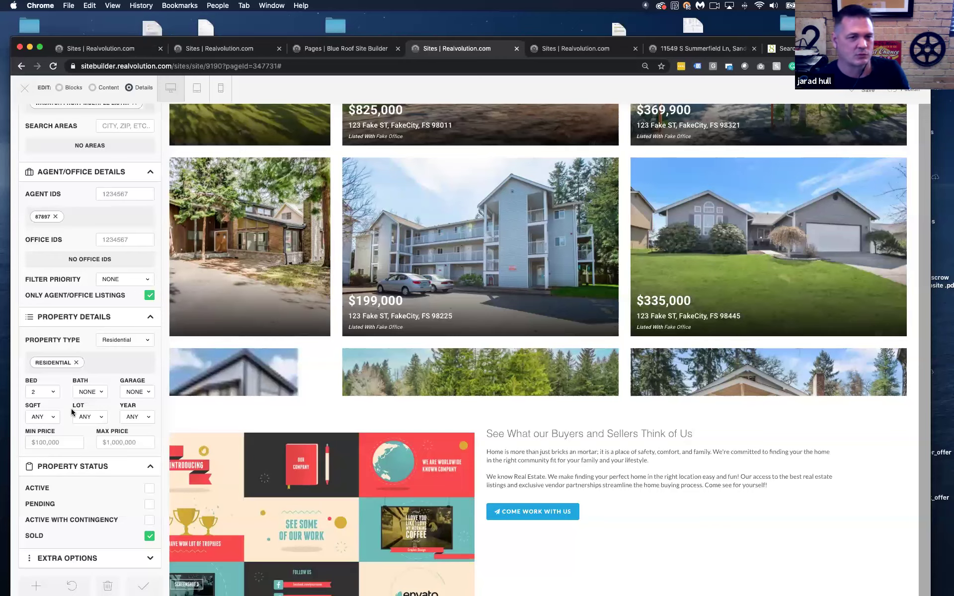
{"action": "scroll", "coordinate": [145, 223], "scroll_direction": "up", "scroll_amount": 4}
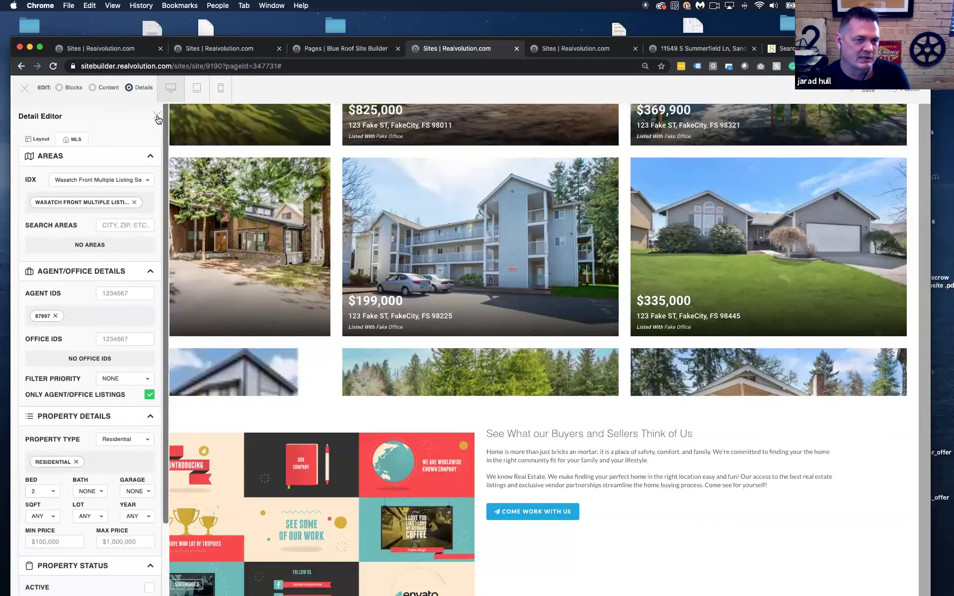
Close the listing filter settings, glance at the pages list, and bring up the HomeValue editor
{"action": "left_click", "coordinate": [157, 116]}
{"action": "scroll", "coordinate": [176, 162], "scroll_direction": "down", "scroll_amount": 3}
{"action": "scroll", "coordinate": [177, 161], "scroll_direction": "down", "scroll_amount": 3}
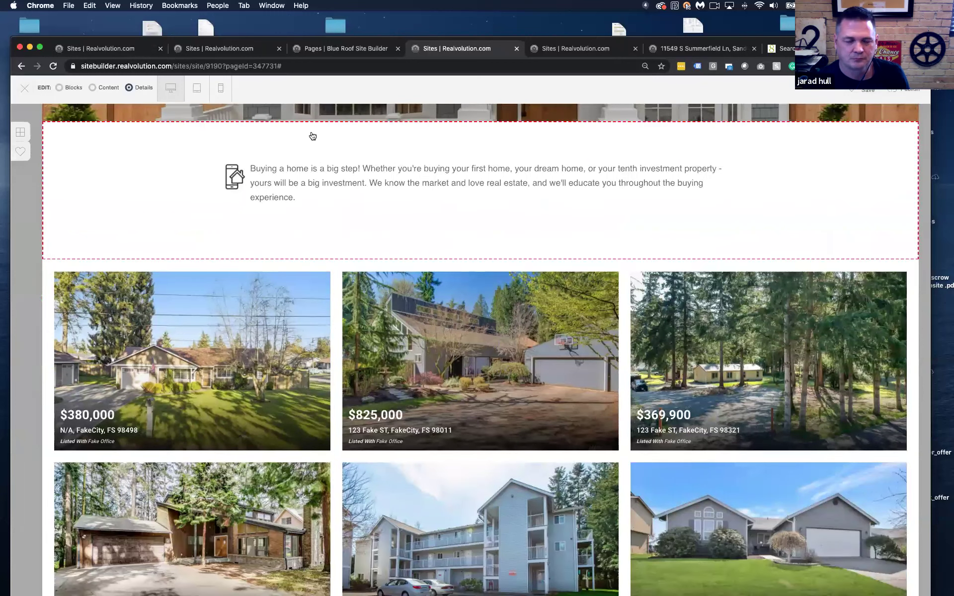
{"action": "left_click", "coordinate": [345, 49]}
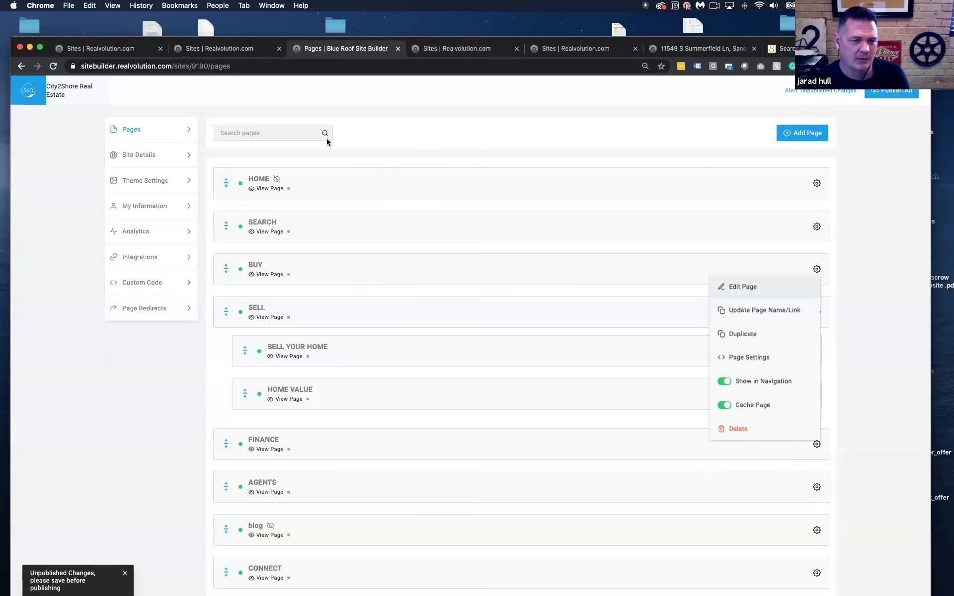
{"action": "scroll", "coordinate": [297, 214], "scroll_direction": "down", "scroll_amount": 15}
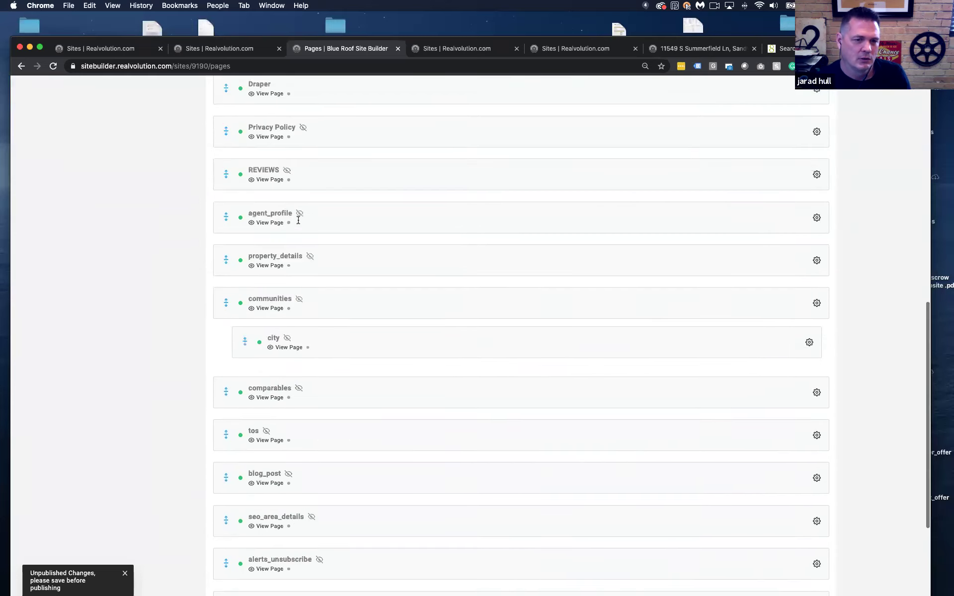
{"action": "scroll", "coordinate": [308, 234], "scroll_direction": "down", "scroll_amount": 3}
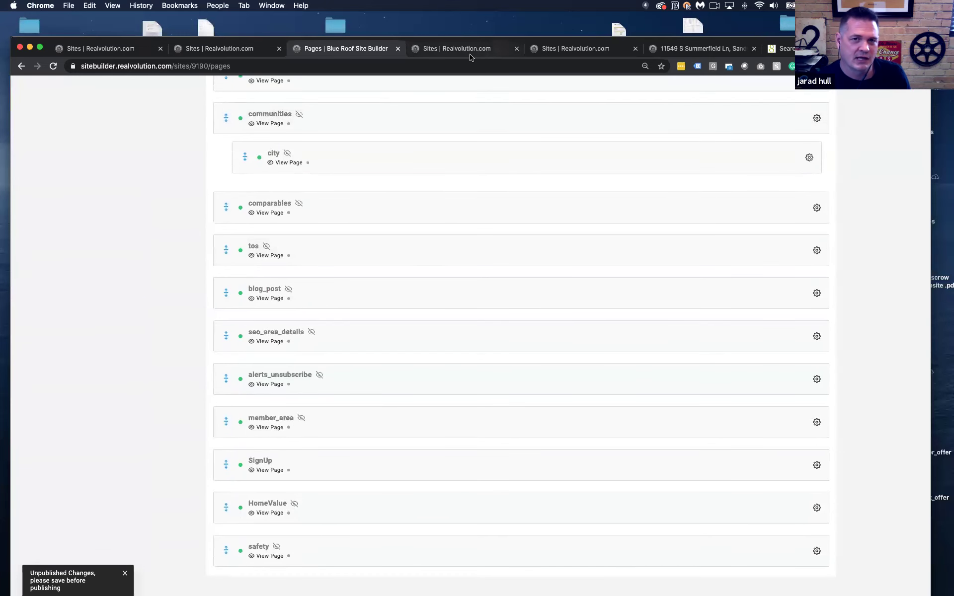
{"action": "left_click", "coordinate": [457, 48]}
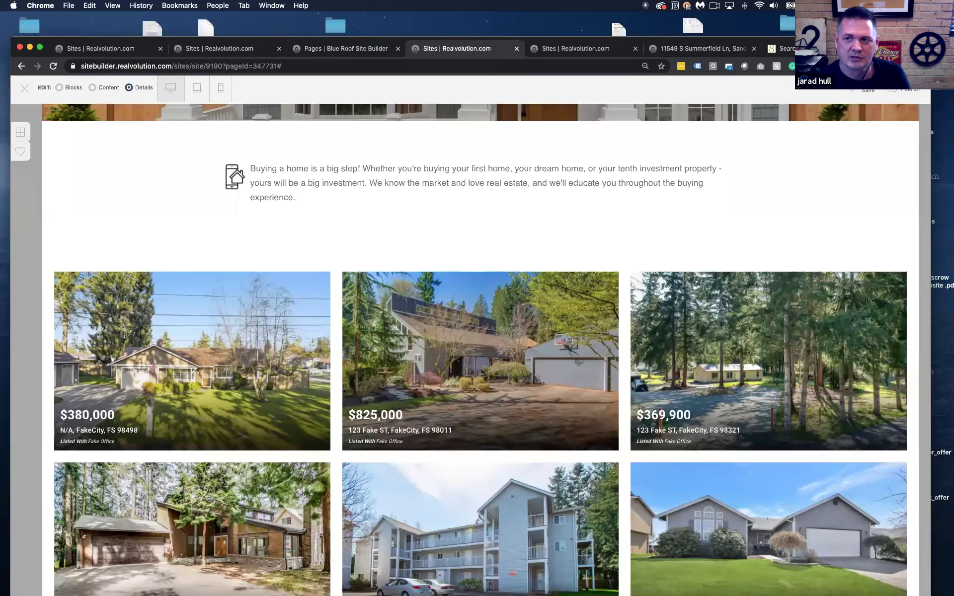
{"action": "left_click_drag", "start_coordinate": [889, 47], "coordinate": [882, 78]}
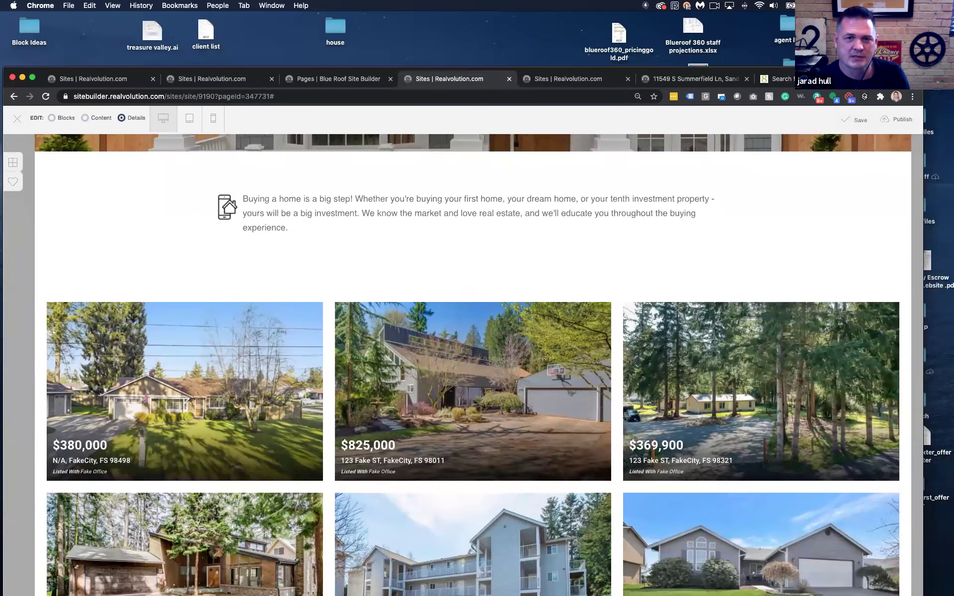
{"action": "left_click", "coordinate": [575, 80]}
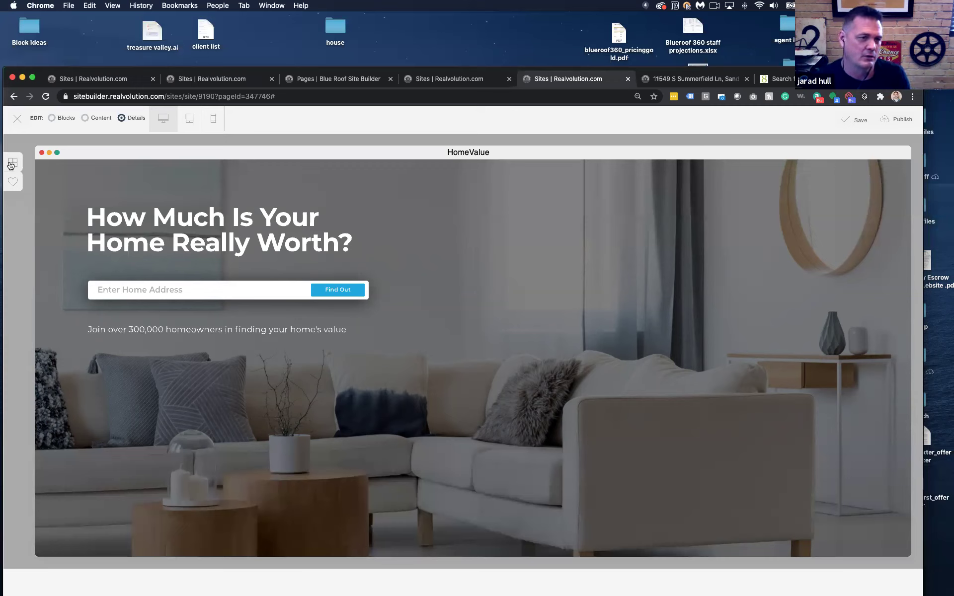
Insert 'Draper' before 'Home' in the HomeValue headline and apply it
{"action": "left_click", "coordinate": [85, 118]}
{"action": "left_click", "coordinate": [184, 228]}
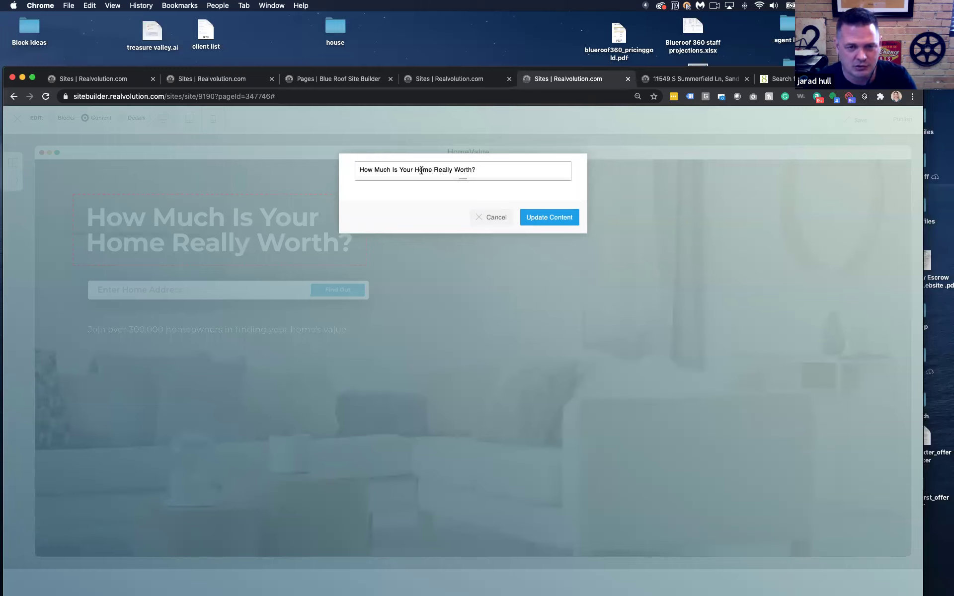
{"action": "left_click", "coordinate": [415, 169]}
{"action": "type", "text": "Draper"}
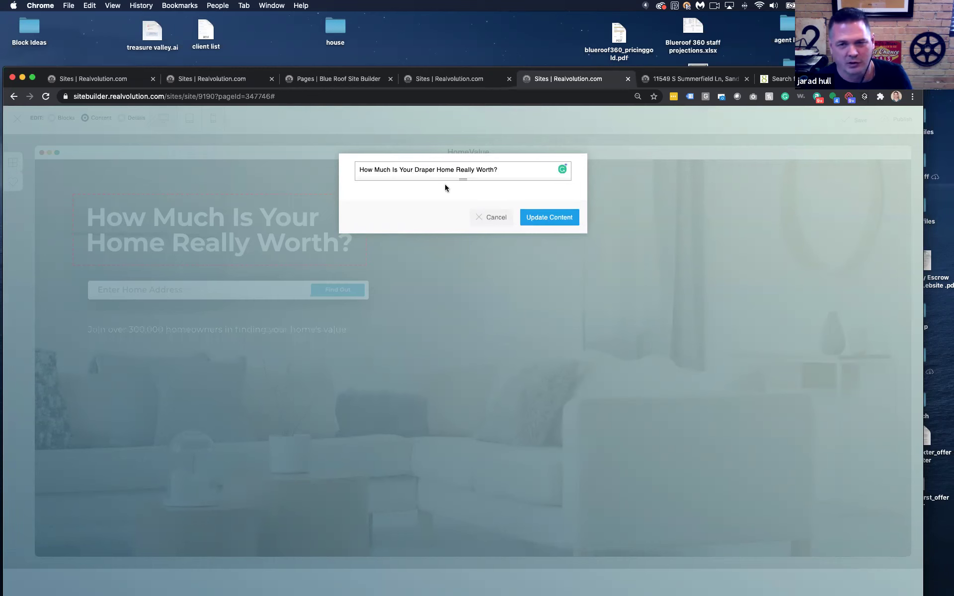
{"action": "left_click", "coordinate": [549, 219]}
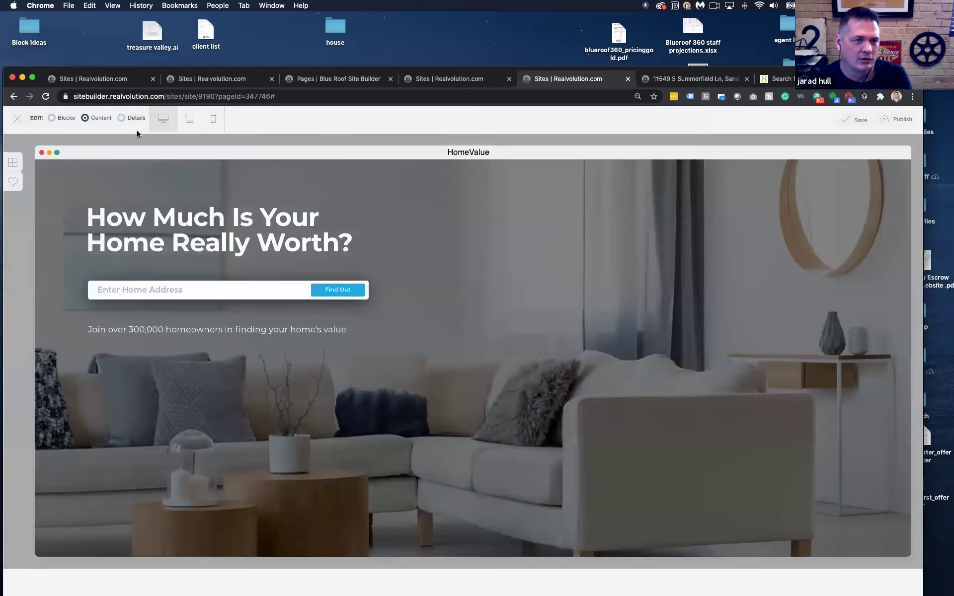
Inspect the hero background settings, then reload the page discarding changes and return to the pages list
{"action": "left_click", "coordinate": [120, 118]}
{"action": "left_click", "coordinate": [349, 211]}
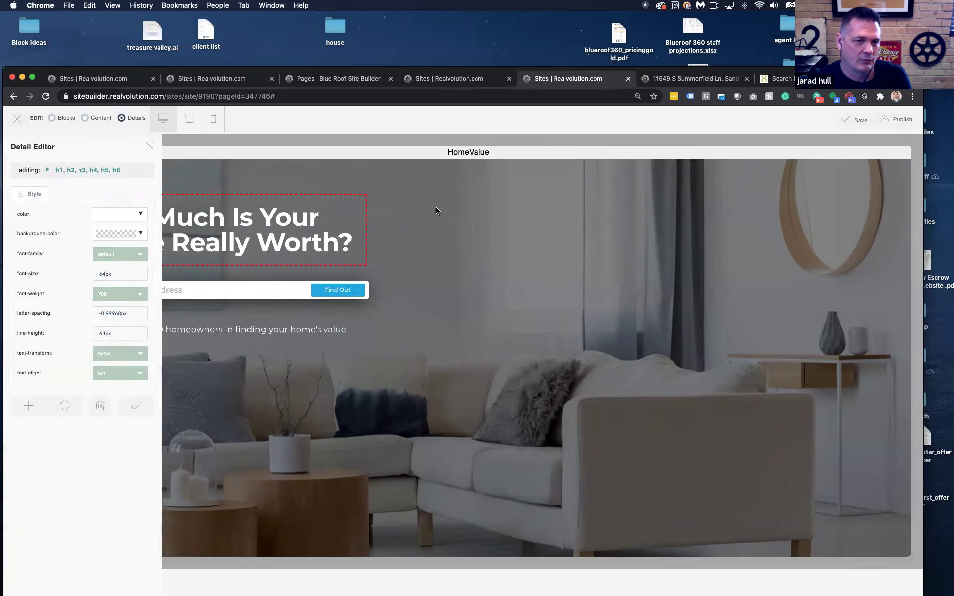
{"action": "left_click", "coordinate": [423, 248]}
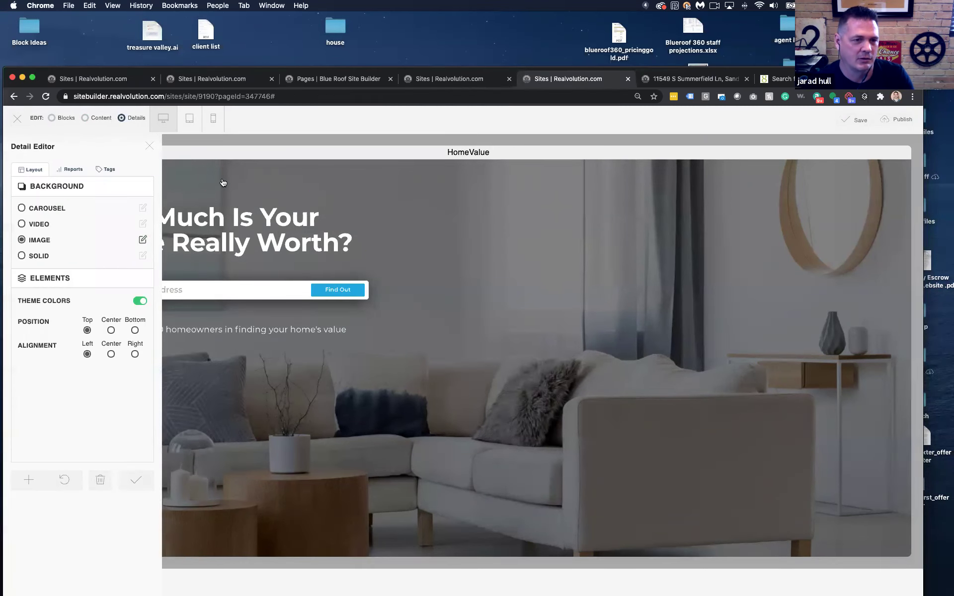
{"action": "key", "text": "super+r"}
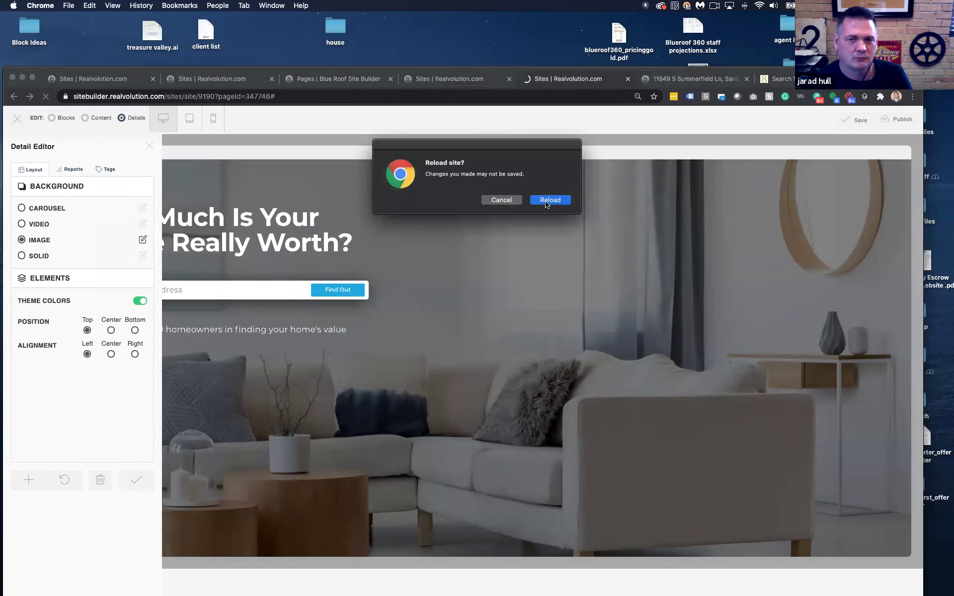
{"action": "left_click", "coordinate": [546, 201]}
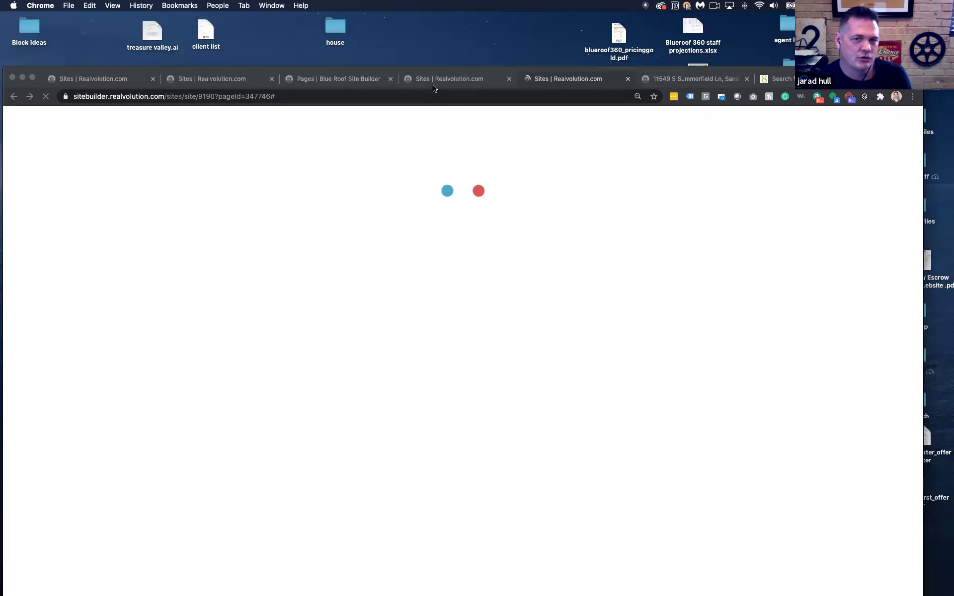
{"action": "left_click", "coordinate": [437, 79]}
{"action": "left_click", "coordinate": [332, 81]}
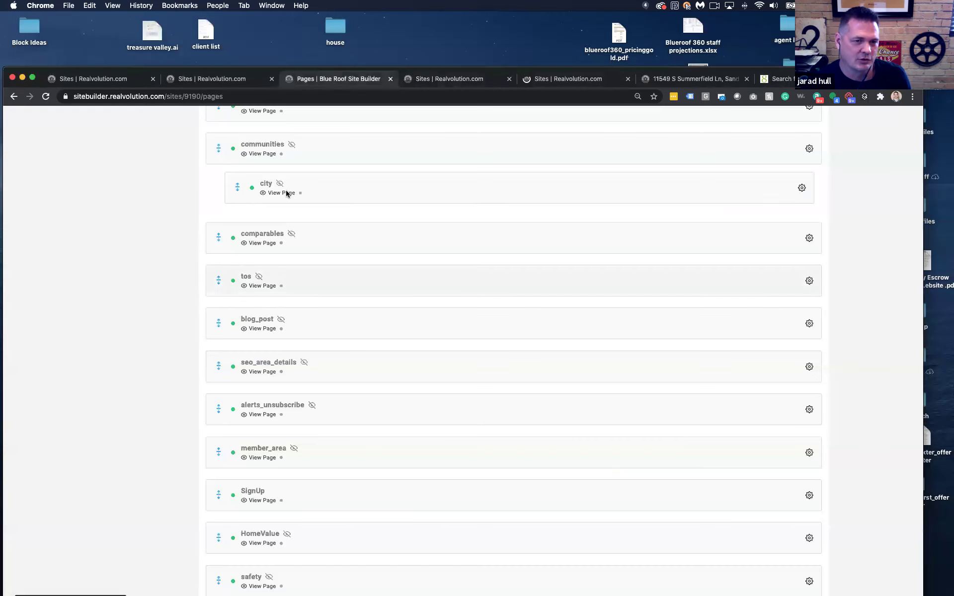
Search the page list for 'hom' and open the HomeValue page editor
{"action": "scroll", "coordinate": [298, 196], "scroll_direction": "up", "scroll_amount": 15}
{"action": "left_click", "coordinate": [256, 168]}
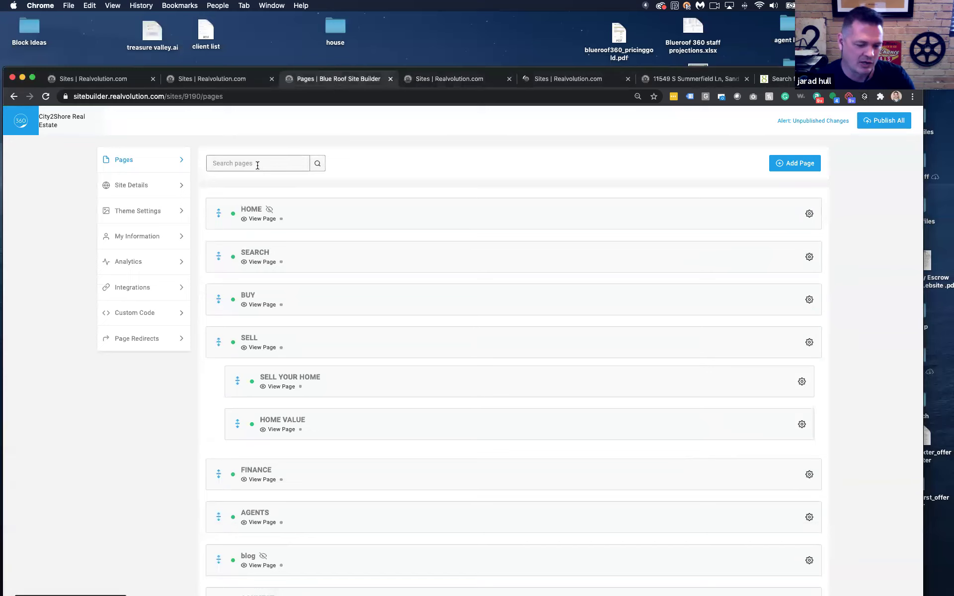
{"action": "type", "text": "home"}
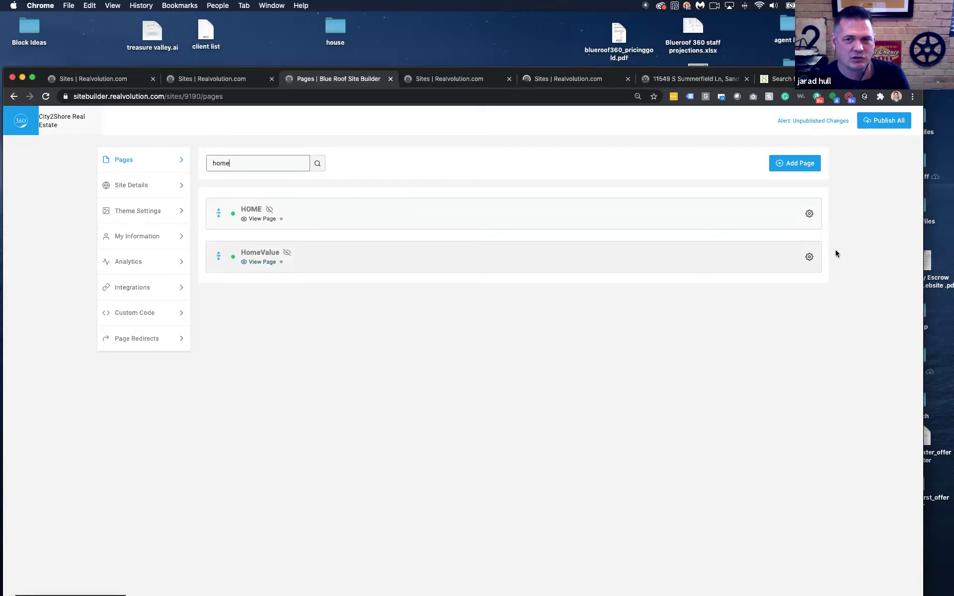
{"action": "left_click", "coordinate": [809, 258]}
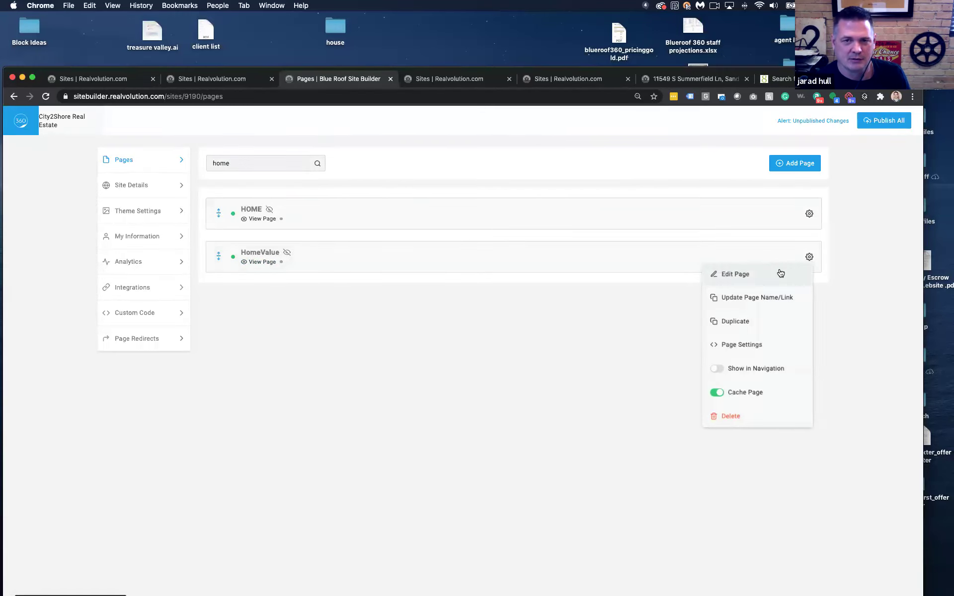
{"action": "left_click", "coordinate": [570, 79]}
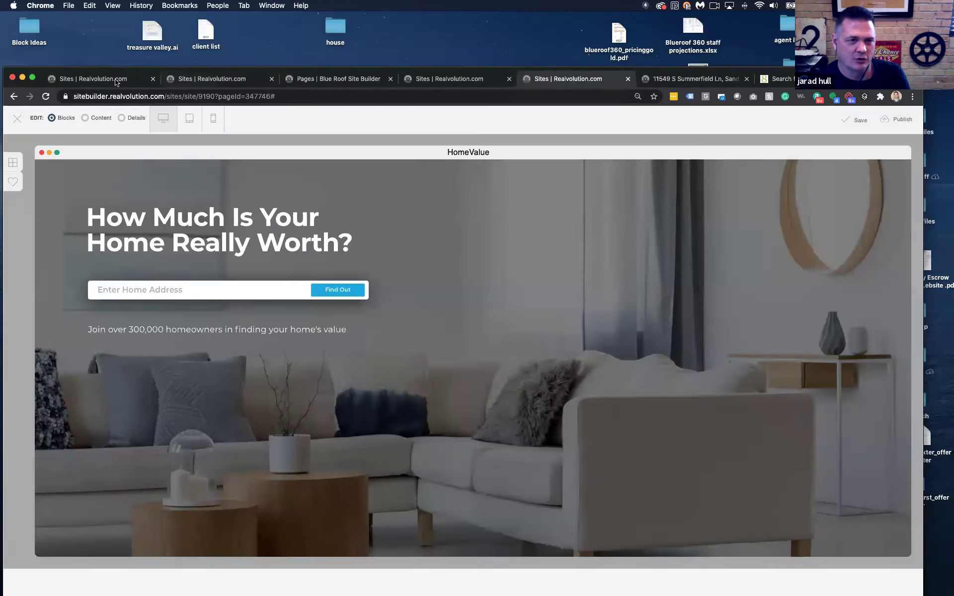
Change the headline to 'How Much Is Your Draper Home Really Worth?'
{"action": "left_click", "coordinate": [84, 120]}
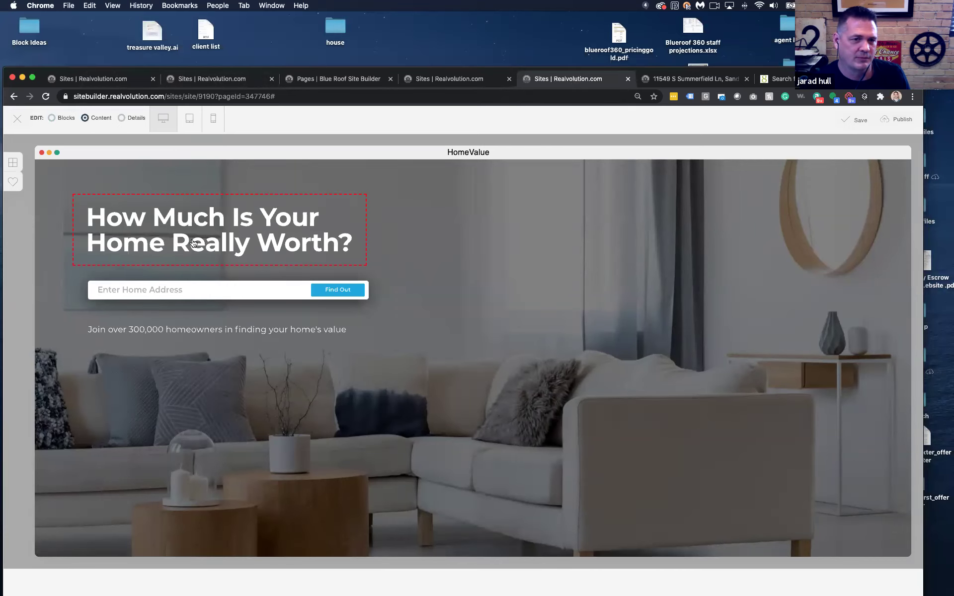
{"action": "left_click", "coordinate": [193, 244]}
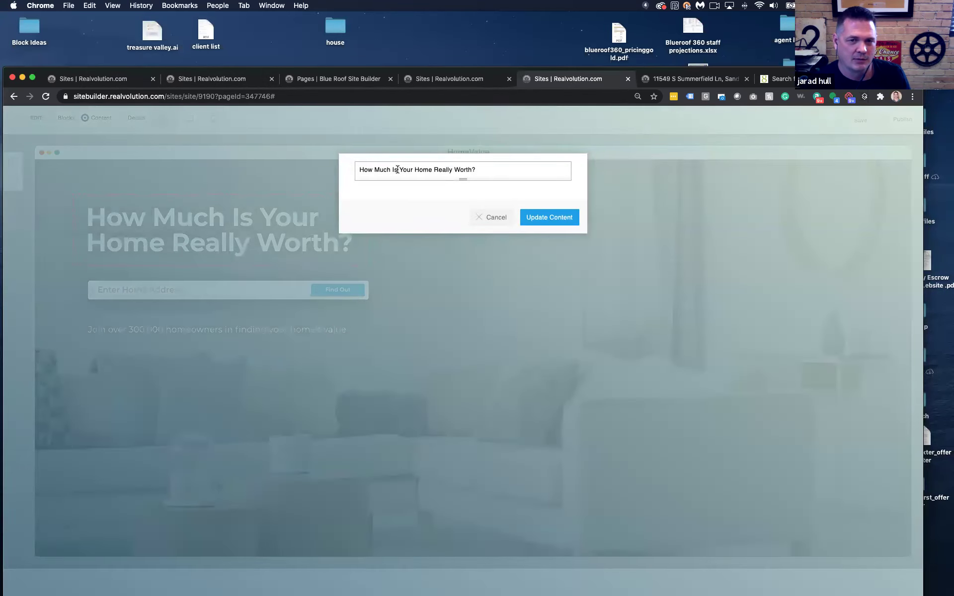
{"action": "left_click", "coordinate": [399, 169]}
{"action": "type", "text": "Drap"}
{"action": "key", "text": "BackSpace"}
{"action": "key", "text": "BackSpace"}
{"action": "key", "text": "BackSpace"}
{"action": "key", "text": "BackSpace"}
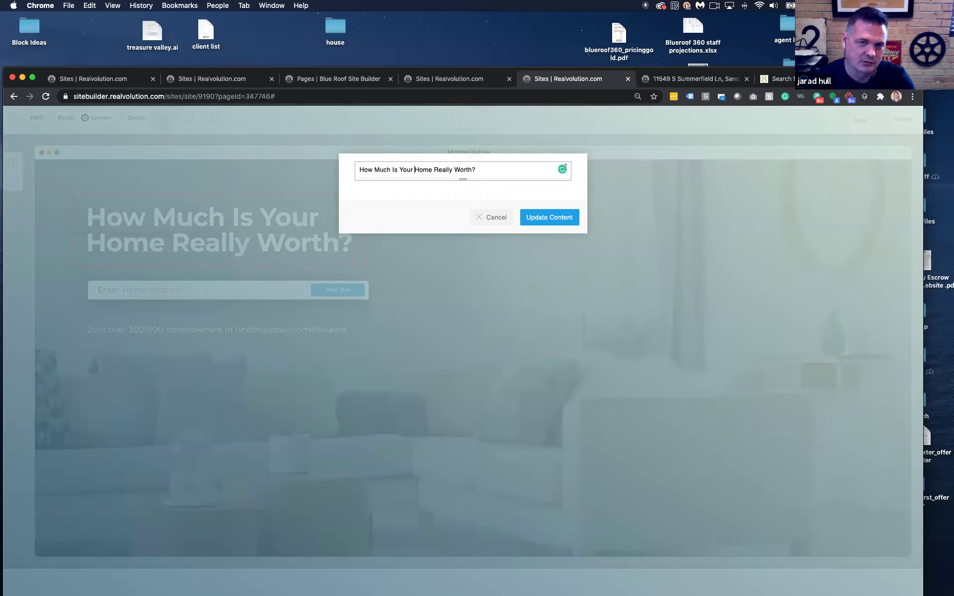
{"action": "type", "text": "Draper"}
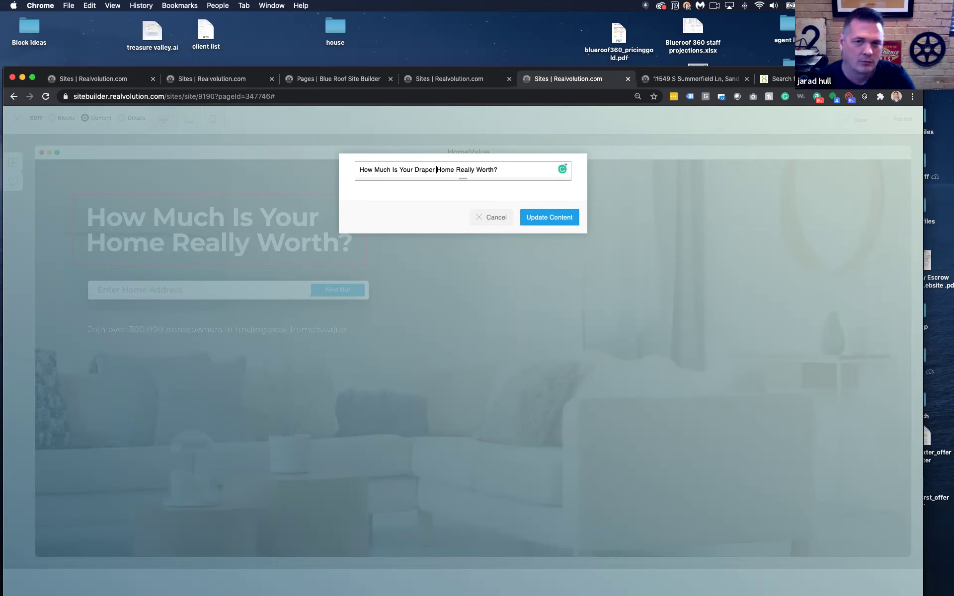
{"action": "left_click", "coordinate": [543, 217]}
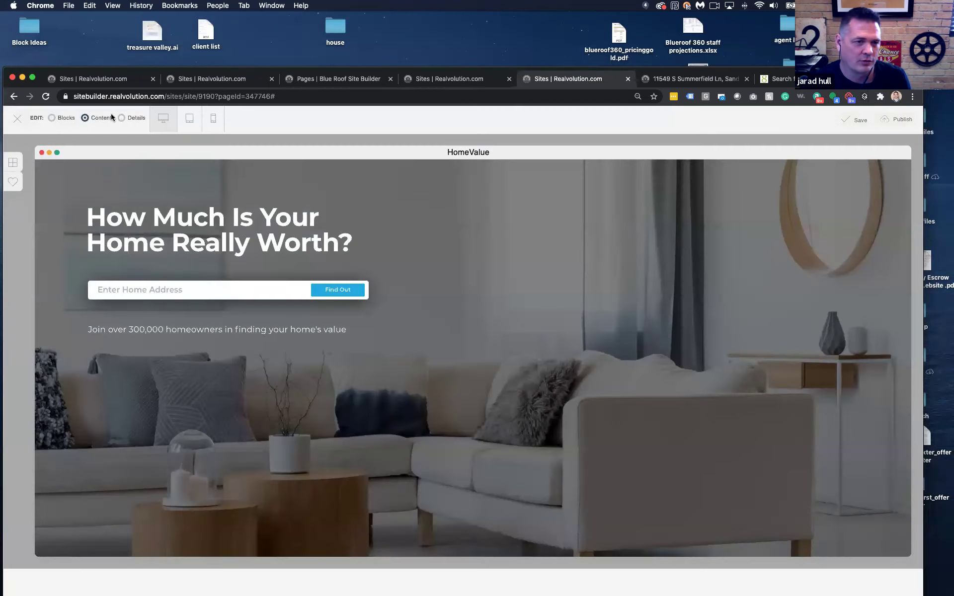
{"action": "left_click", "coordinate": [121, 118]}
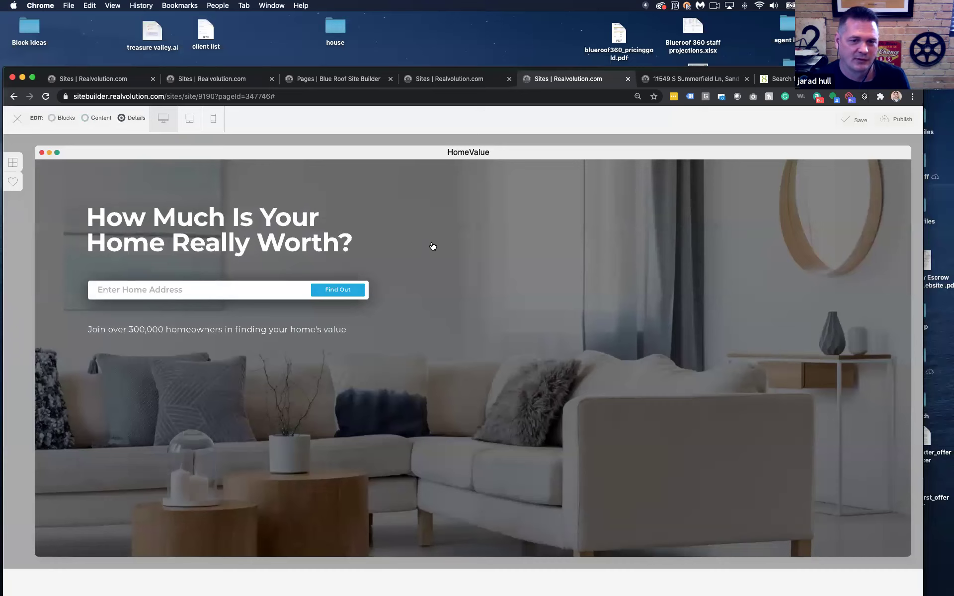
Replace the hero's living-room background image with the house exterior photo from the library
{"action": "left_click", "coordinate": [22, 225]}
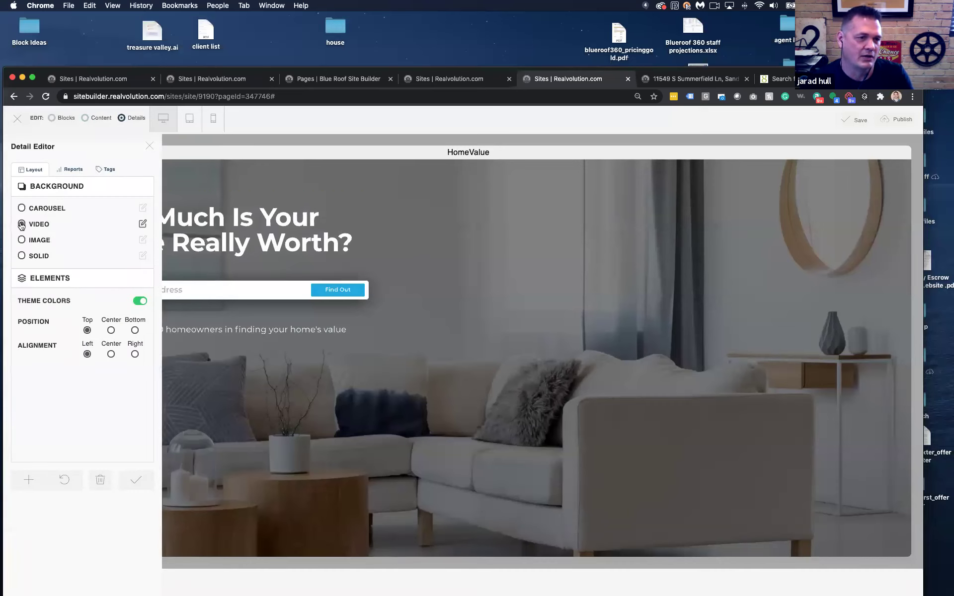
{"action": "left_click", "coordinate": [22, 208]}
{"action": "left_click", "coordinate": [21, 241]}
{"action": "left_click", "coordinate": [141, 242]}
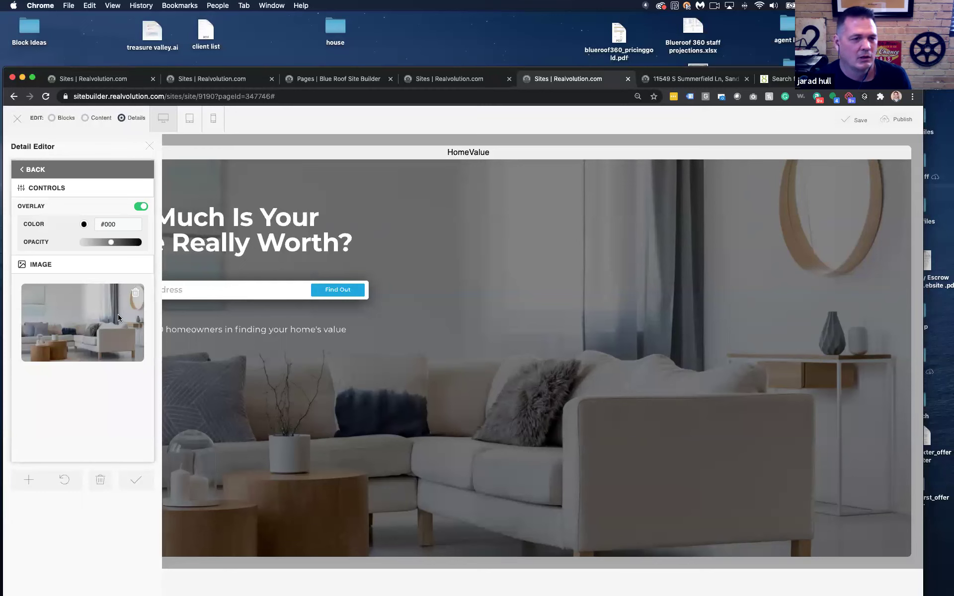
{"action": "left_click", "coordinate": [135, 298]}
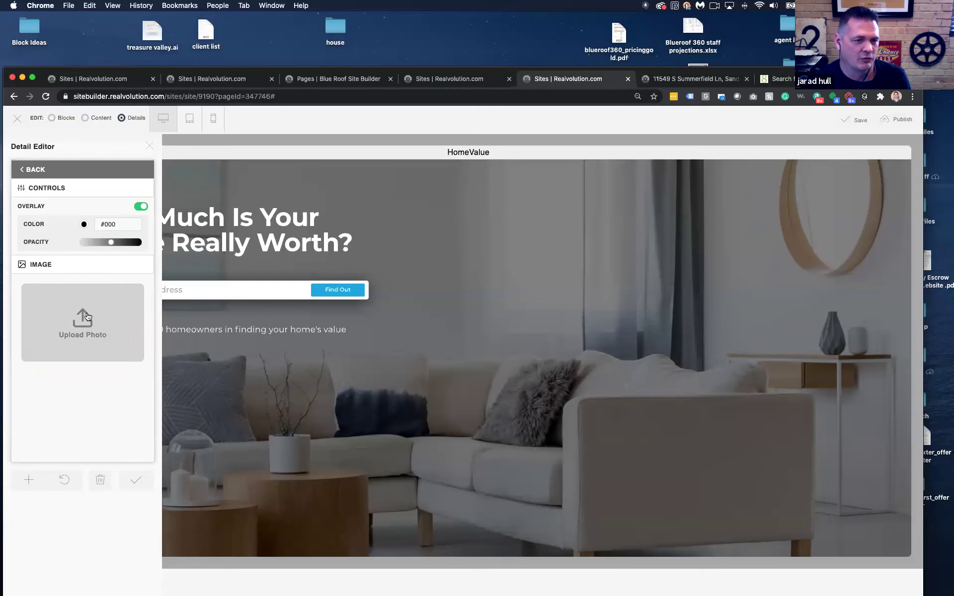
{"action": "left_click", "coordinate": [95, 314]}
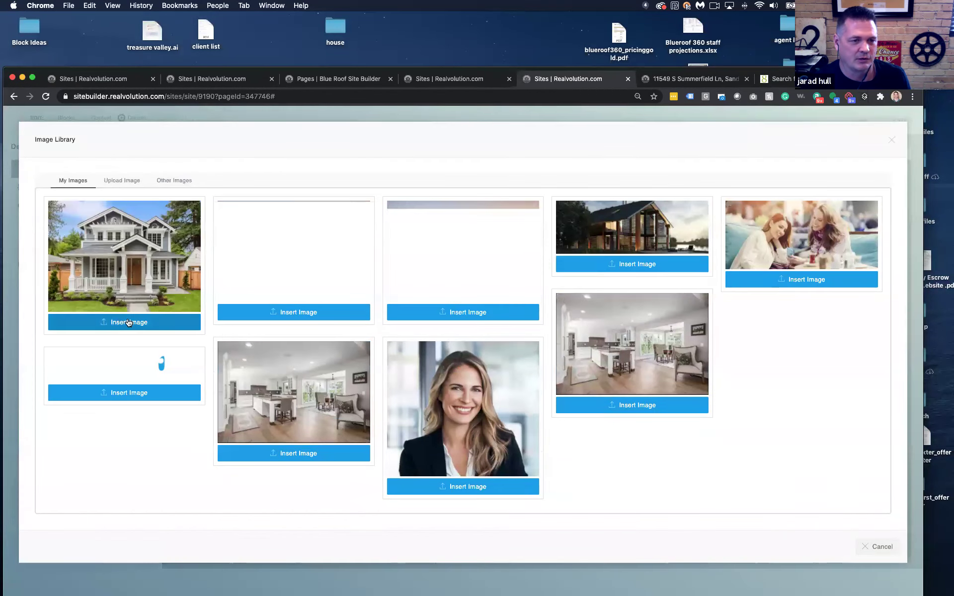
{"action": "left_click", "coordinate": [128, 318]}
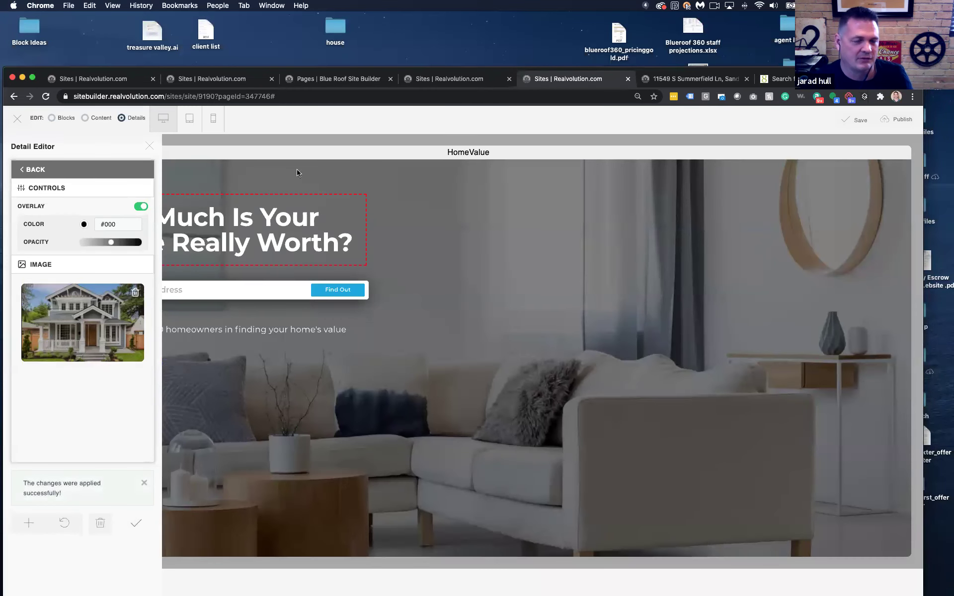
Close the extra listings page tab and the section details panel
{"action": "left_click", "coordinate": [462, 83]}
{"action": "left_click", "coordinate": [509, 78]}
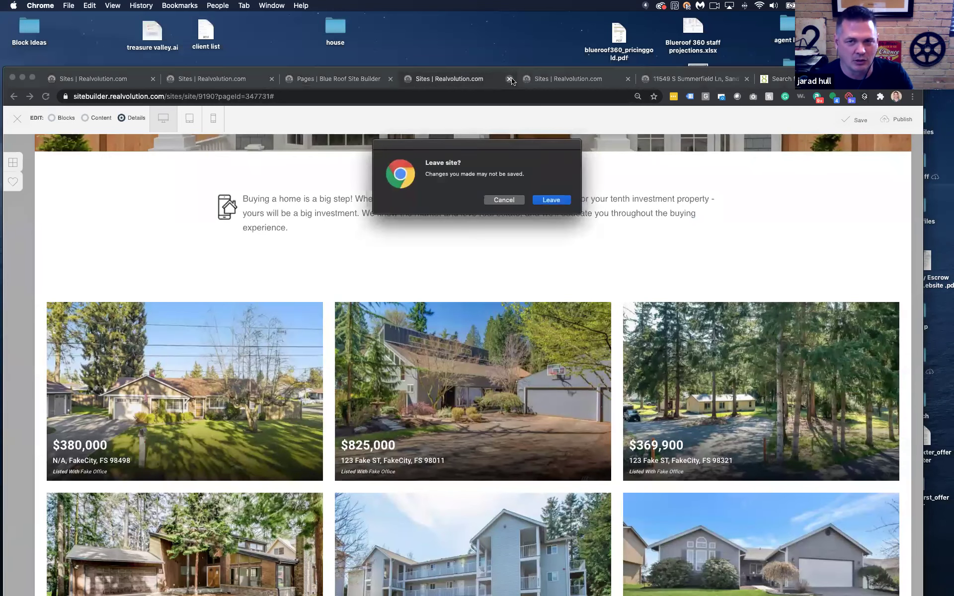
{"action": "left_click", "coordinate": [554, 200]}
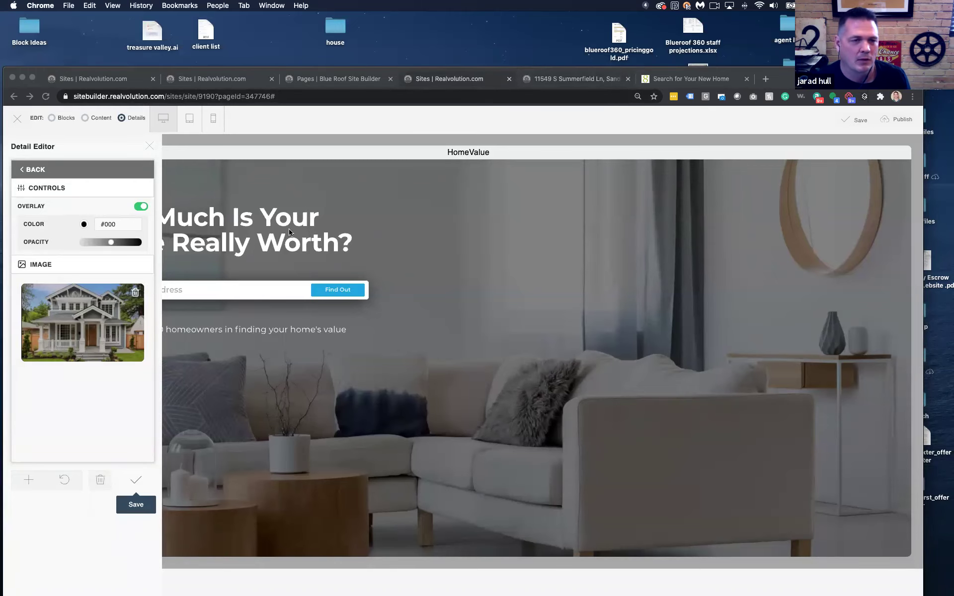
{"action": "left_click", "coordinate": [149, 146]}
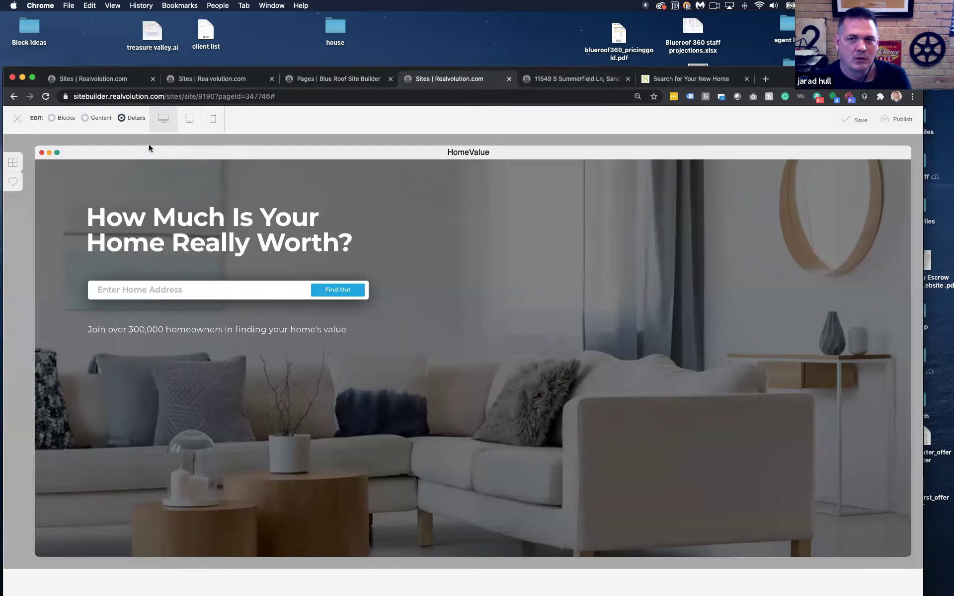
{"action": "left_click", "coordinate": [199, 85]}
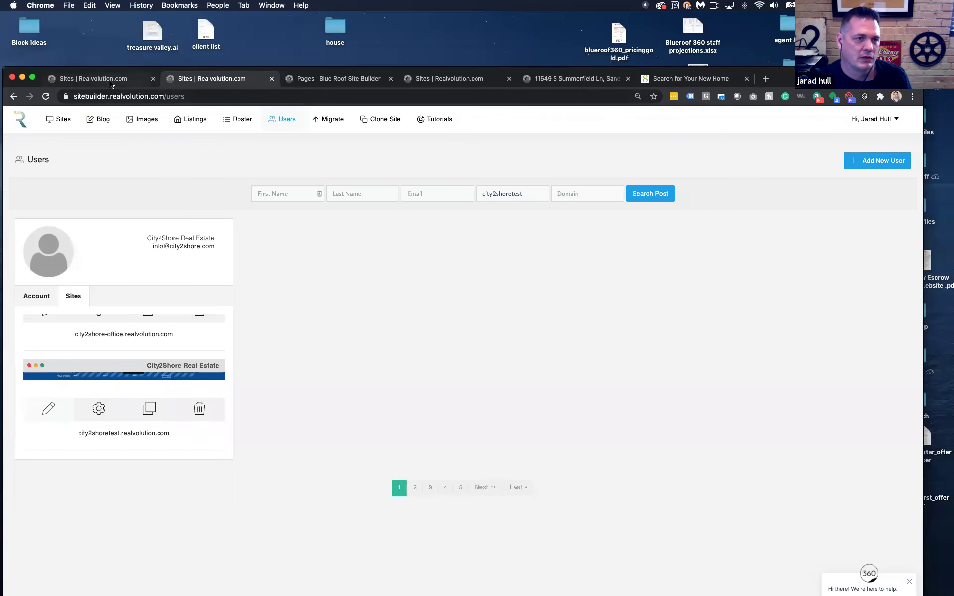
Back in the City2Shore site settings, review the Google Analytics and Facebook Pixel tracking fields
{"action": "left_click", "coordinate": [112, 83]}
{"action": "left_click", "coordinate": [246, 81]}
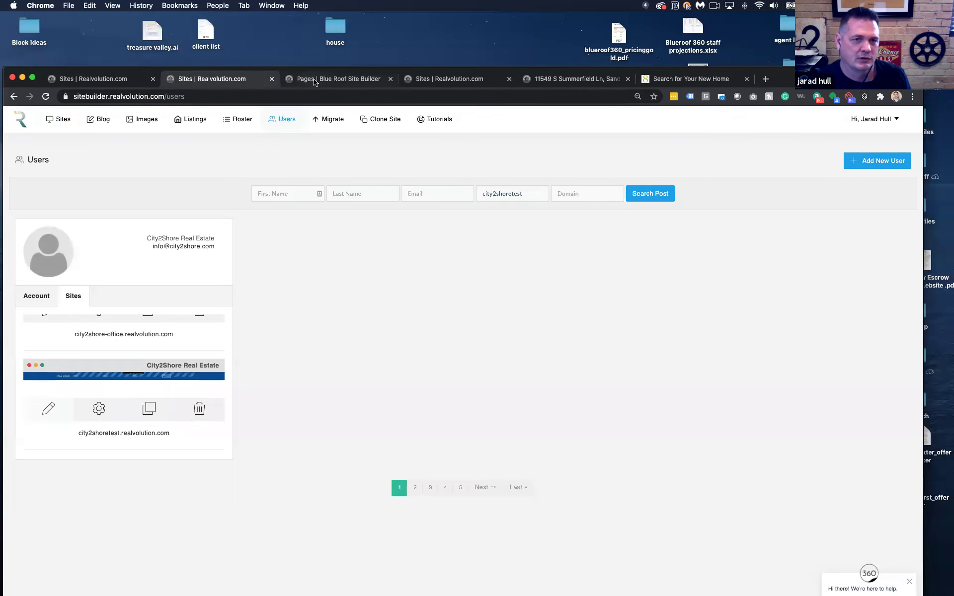
{"action": "left_click", "coordinate": [314, 82]}
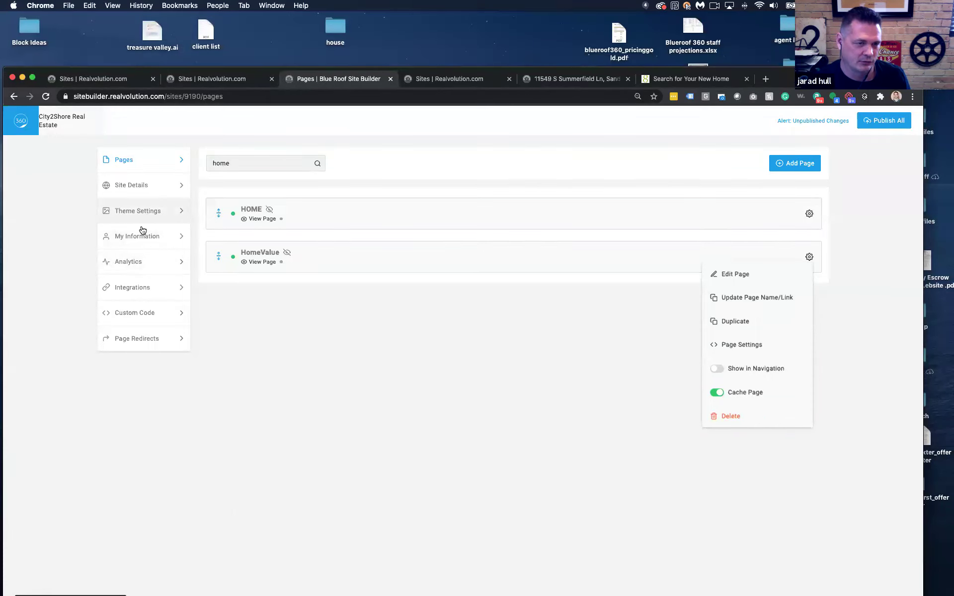
{"action": "left_click", "coordinate": [149, 263]}
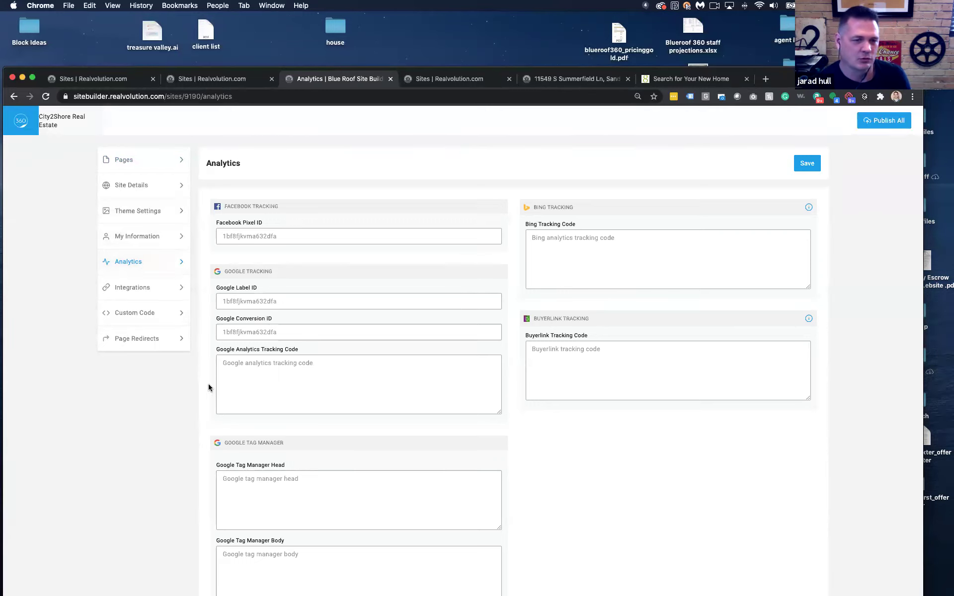
{"action": "left_click", "coordinate": [235, 363]}
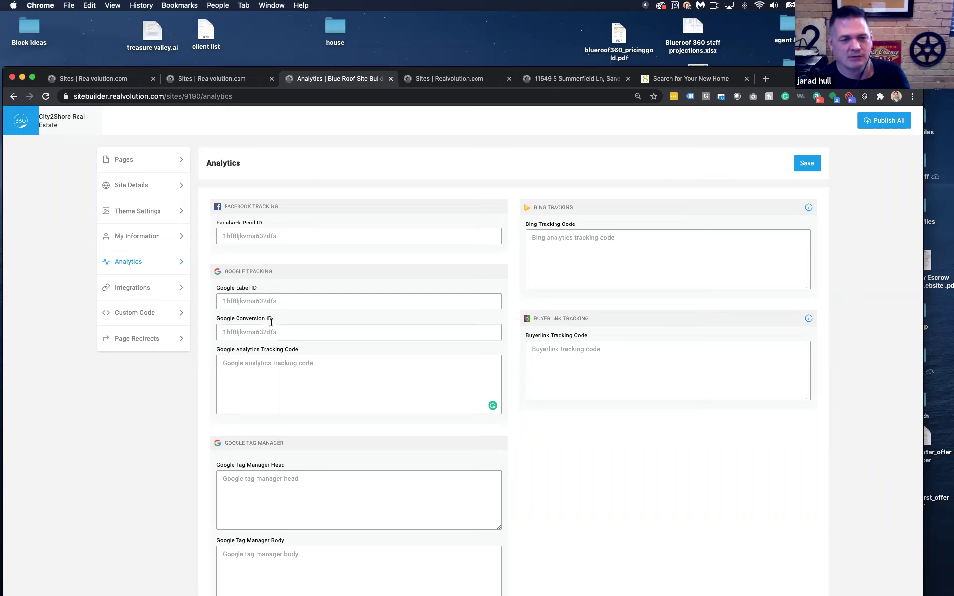
{"action": "left_click", "coordinate": [291, 238]}
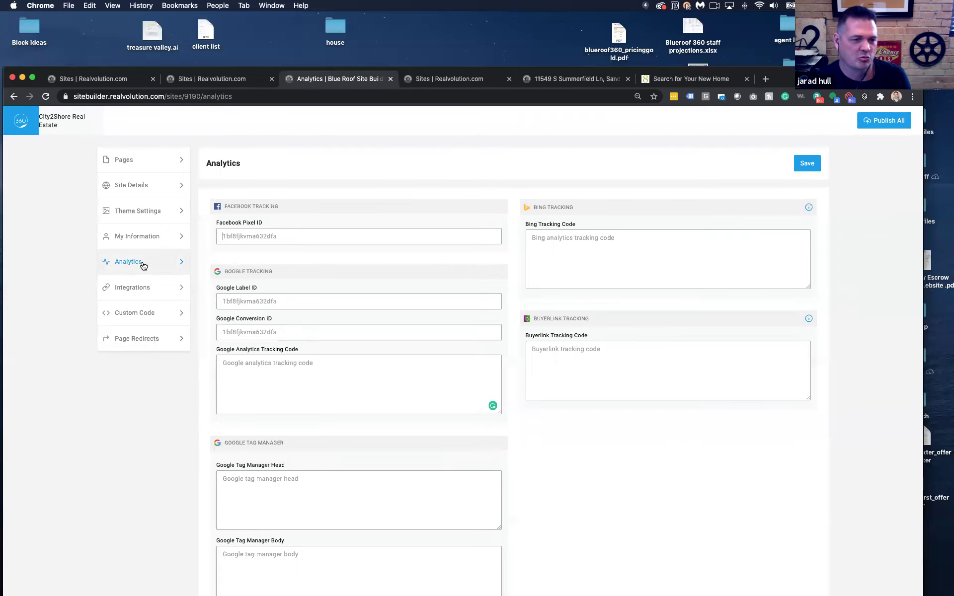
{"action": "left_click", "coordinate": [136, 289]}
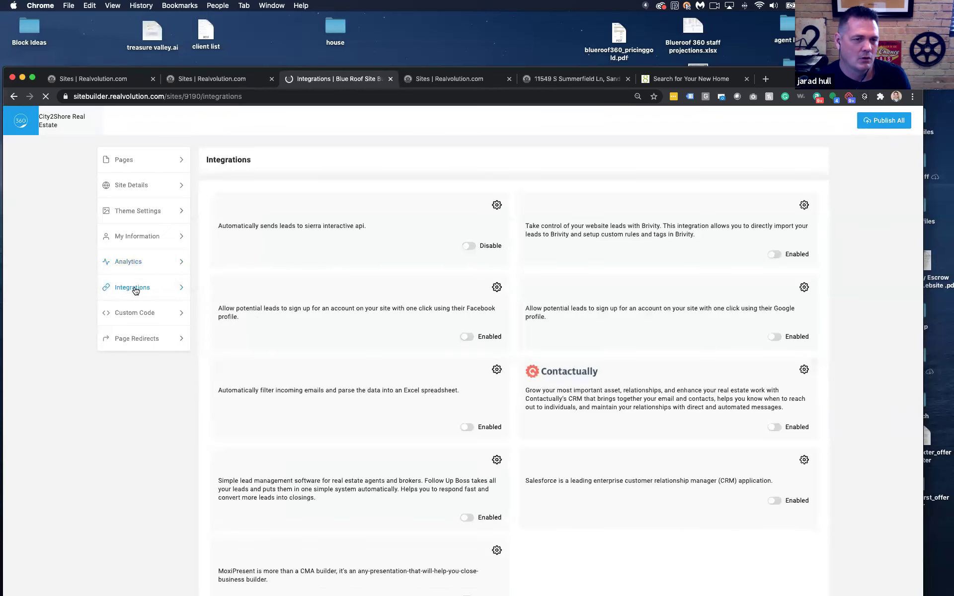
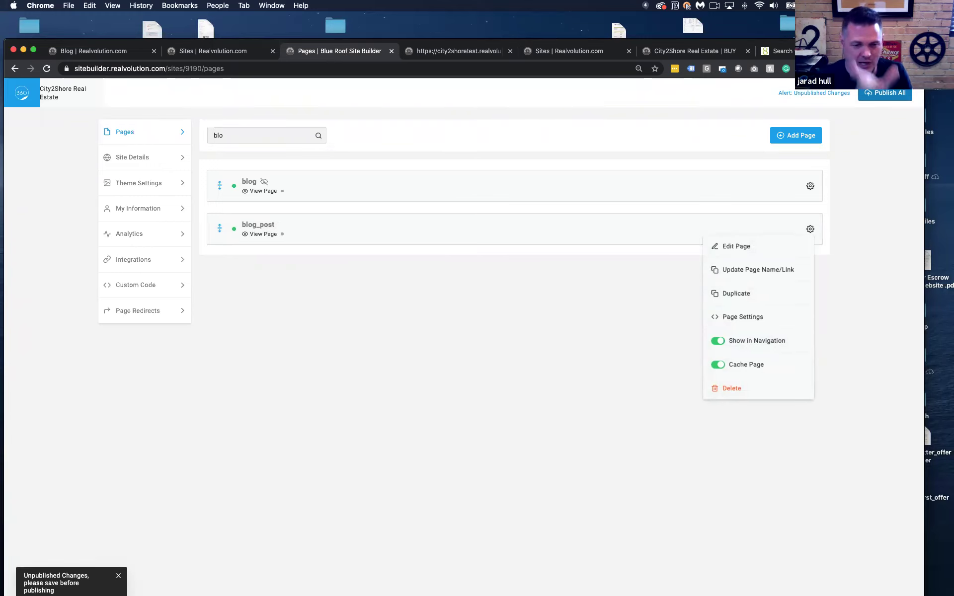
Switch over to the Sites | Realvolution.com browser tab
{"action": "left_click", "coordinate": [237, 52]}
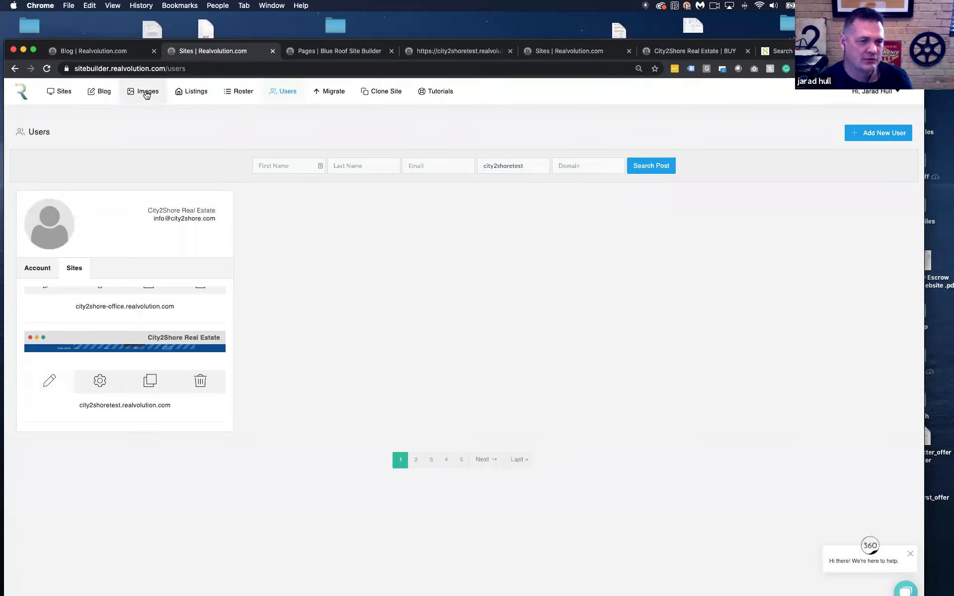
Bring up the New post editor and browse the image library
{"action": "left_click", "coordinate": [106, 53]}
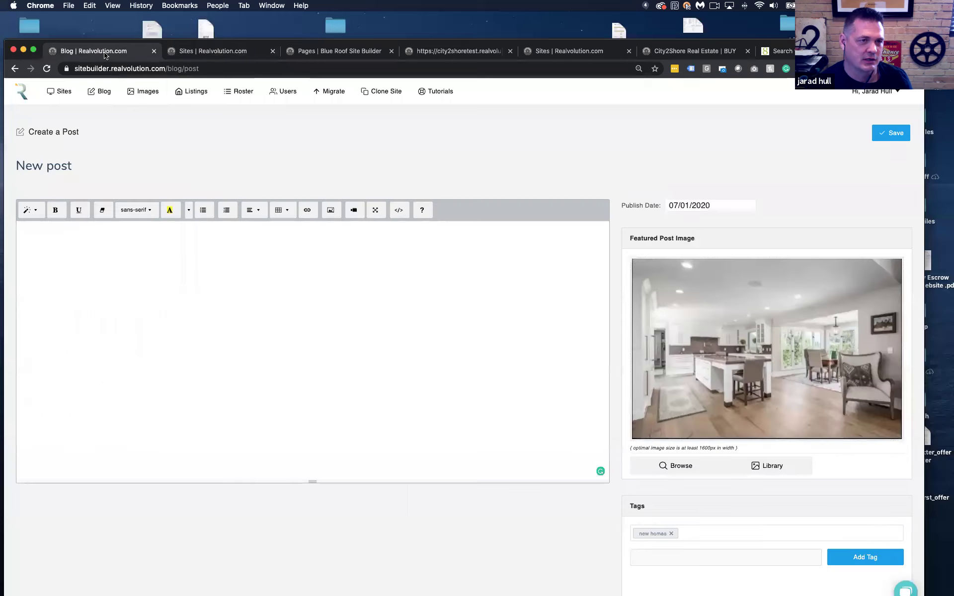
{"action": "left_click", "coordinate": [146, 95]}
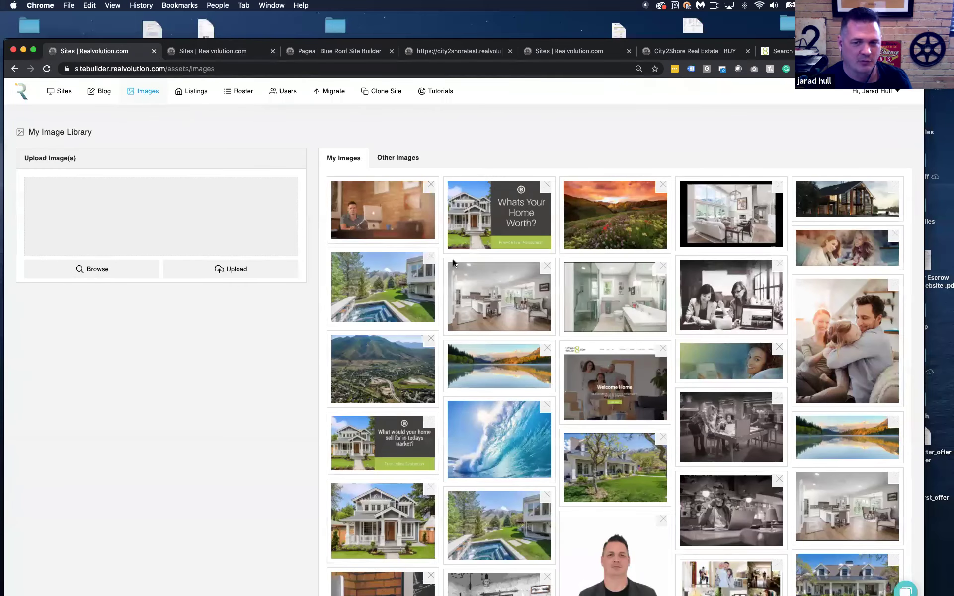
{"action": "scroll", "coordinate": [515, 270], "scroll_direction": "down", "scroll_amount": 3}
{"action": "scroll", "coordinate": [515, 269], "scroll_direction": "up", "scroll_amount": 3}
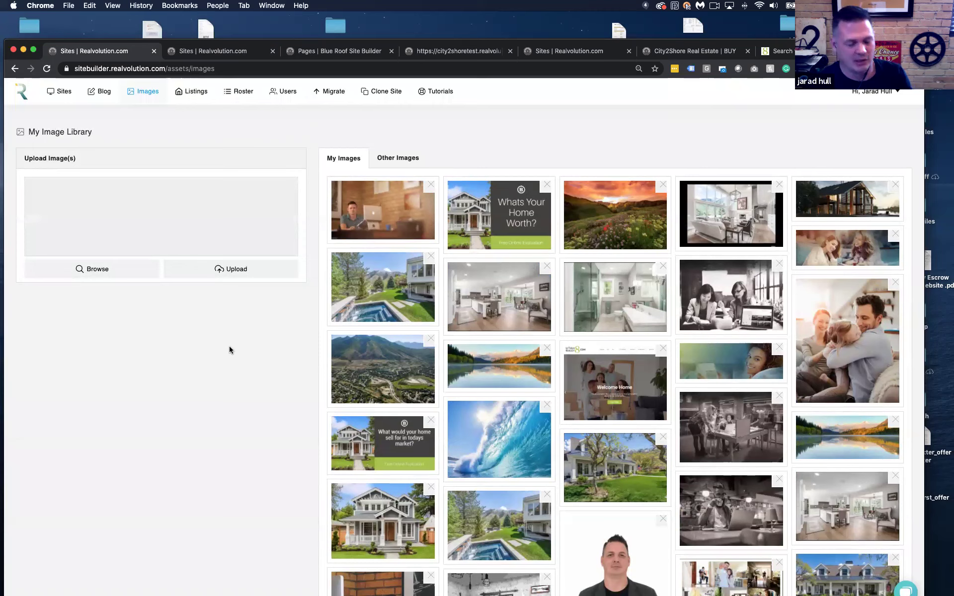
Look through the Other Images collection, reload, then open the MLS Listings page
{"action": "left_click", "coordinate": [396, 158]}
{"action": "scroll", "coordinate": [493, 286], "scroll_direction": "down", "scroll_amount": 3}
{"action": "scroll", "coordinate": [580, 367], "scroll_direction": "down", "scroll_amount": 10}
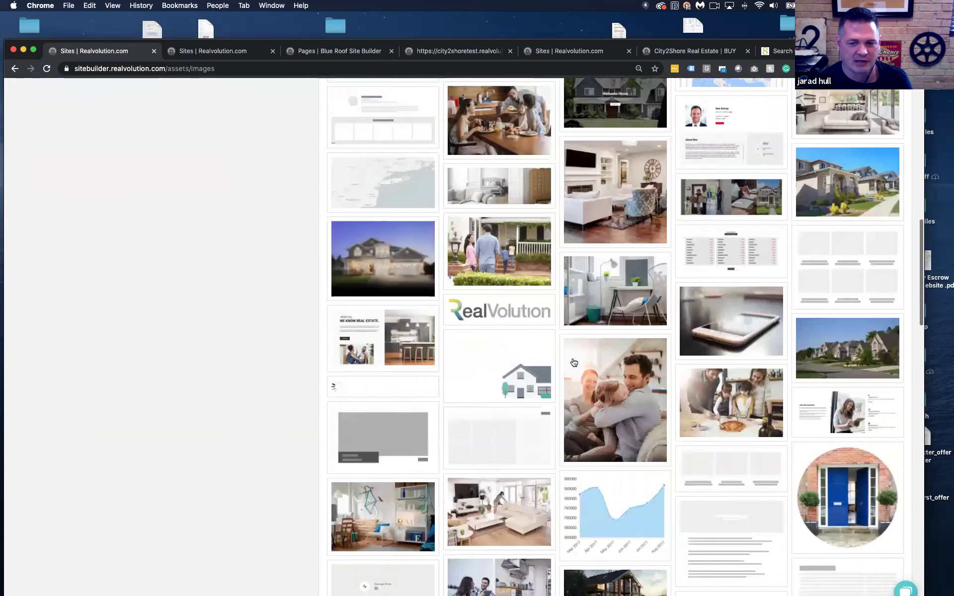
{"action": "scroll", "coordinate": [574, 363], "scroll_direction": "down", "scroll_amount": 4}
{"action": "key", "text": "super+r"}
{"action": "left_click", "coordinate": [192, 92]}
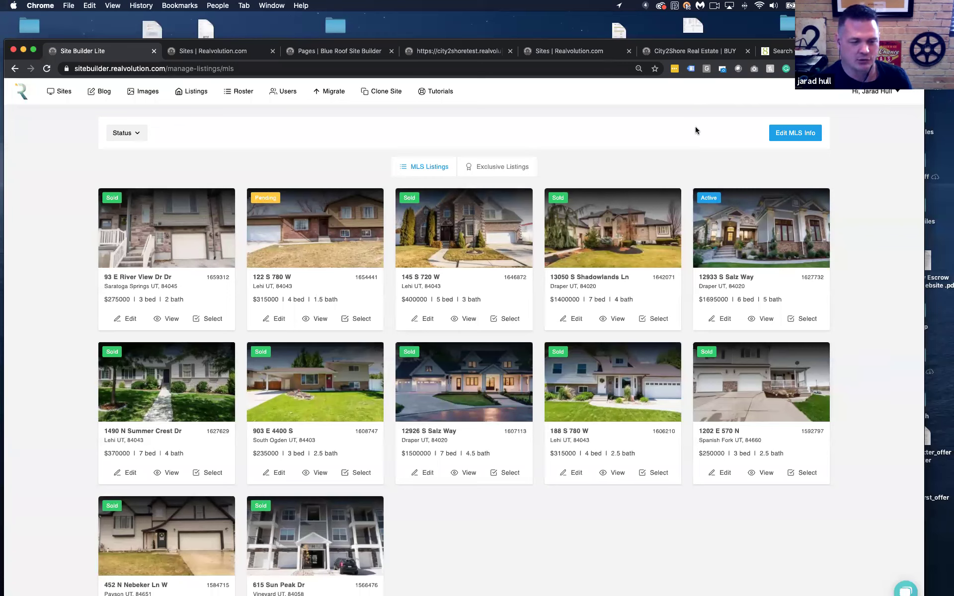
{"action": "left_click", "coordinate": [788, 133]}
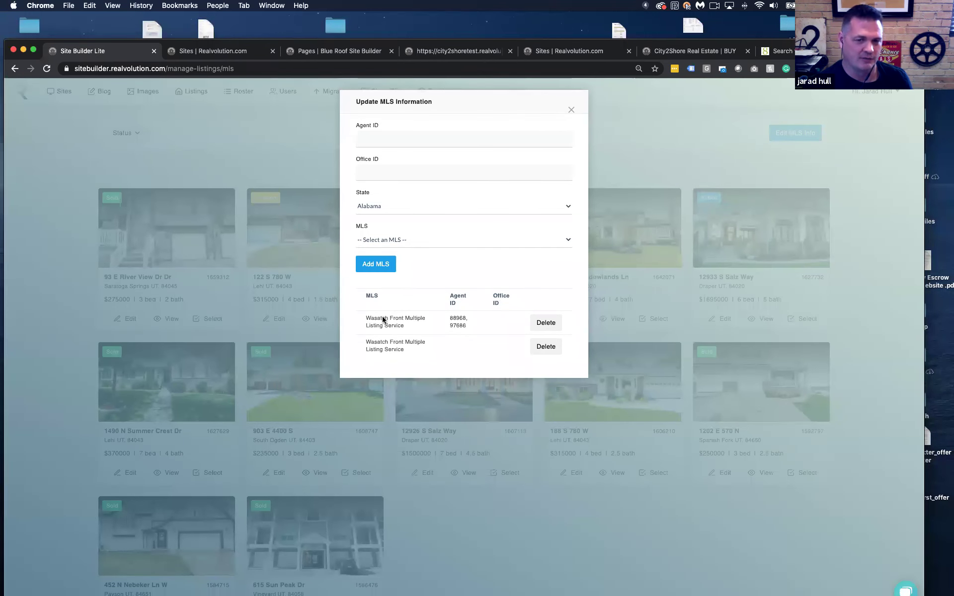
{"action": "left_click", "coordinate": [571, 110]}
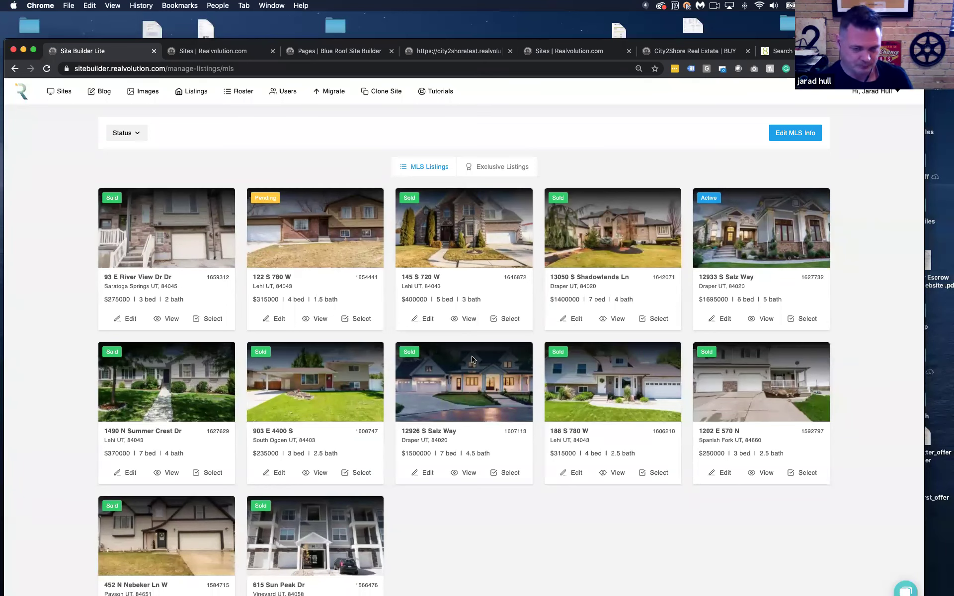
{"action": "left_click", "coordinate": [725, 319]}
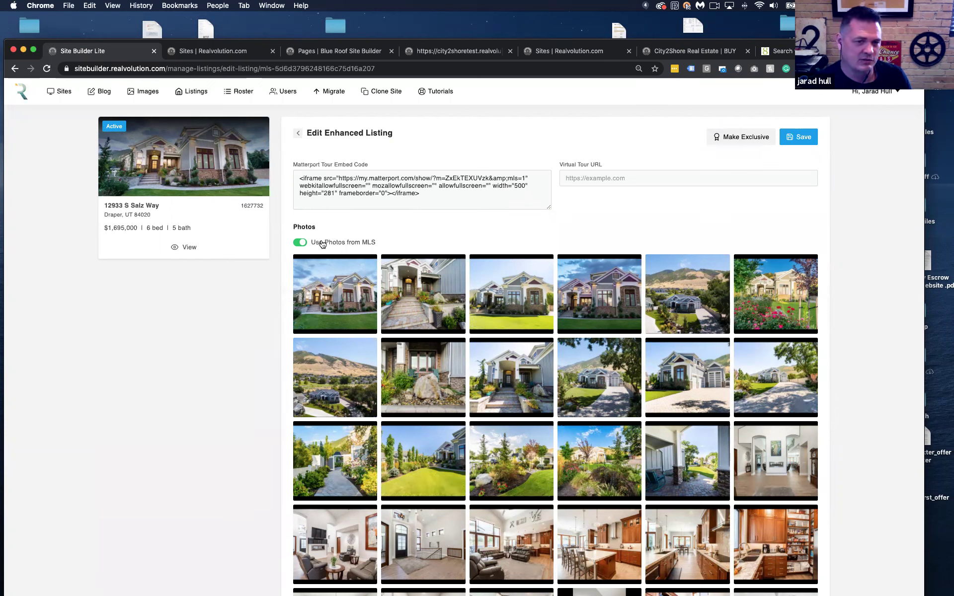
Start turning off Use Photos from MLS but cancel, keeping the MLS photos
{"action": "left_click", "coordinate": [301, 243]}
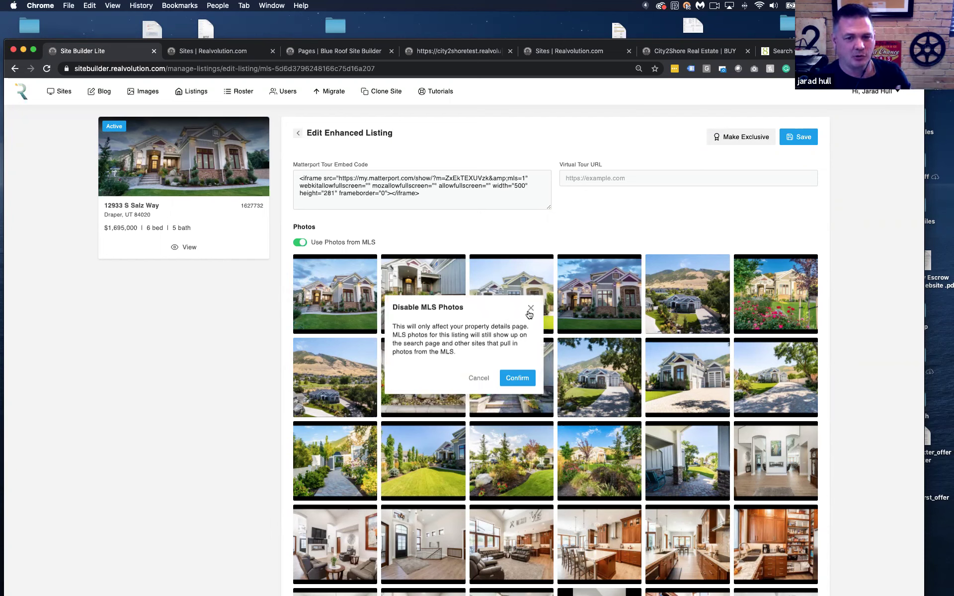
{"action": "left_click", "coordinate": [475, 379]}
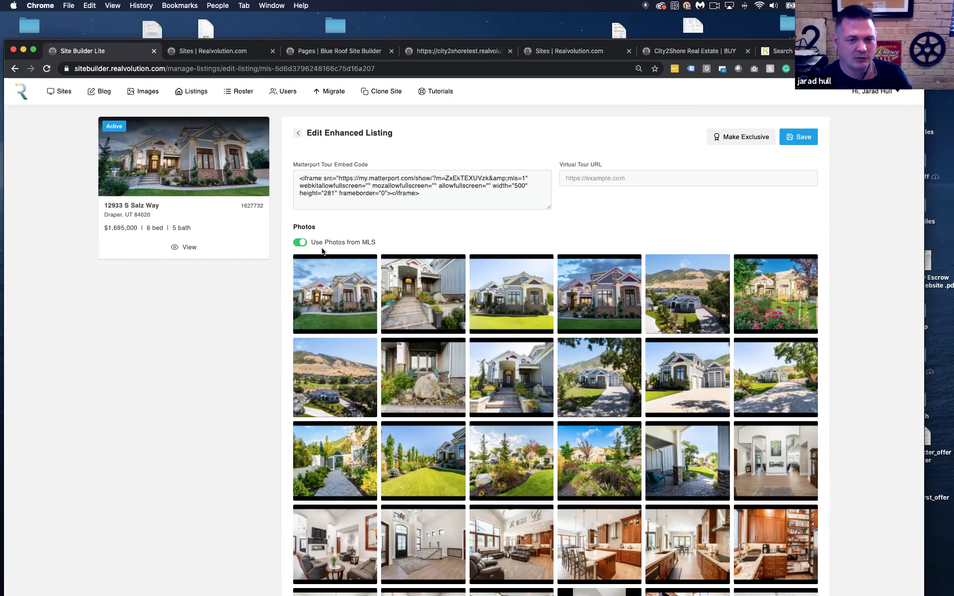
{"action": "scroll", "coordinate": [639, 322], "scroll_direction": "down", "scroll_amount": 4}
{"action": "scroll", "coordinate": [639, 322], "scroll_direction": "down", "scroll_amount": 15}
{"action": "scroll", "coordinate": [639, 322], "scroll_direction": "up", "scroll_amount": 20}
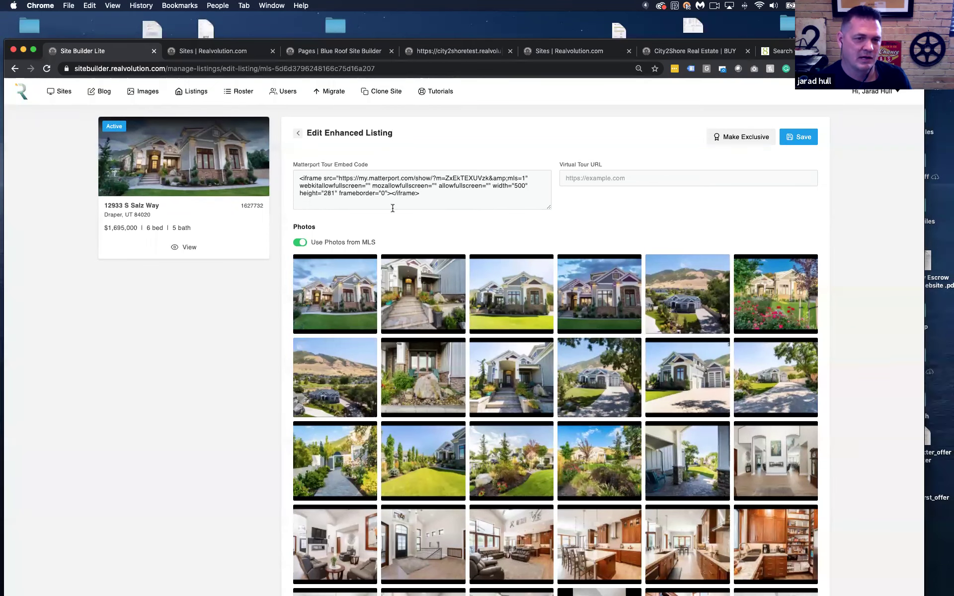
Set the virtual tour URL to the suggested utahrealest8.com link and view the live listing
{"action": "left_click_drag", "start_coordinate": [432, 196], "coordinate": [288, 180]}
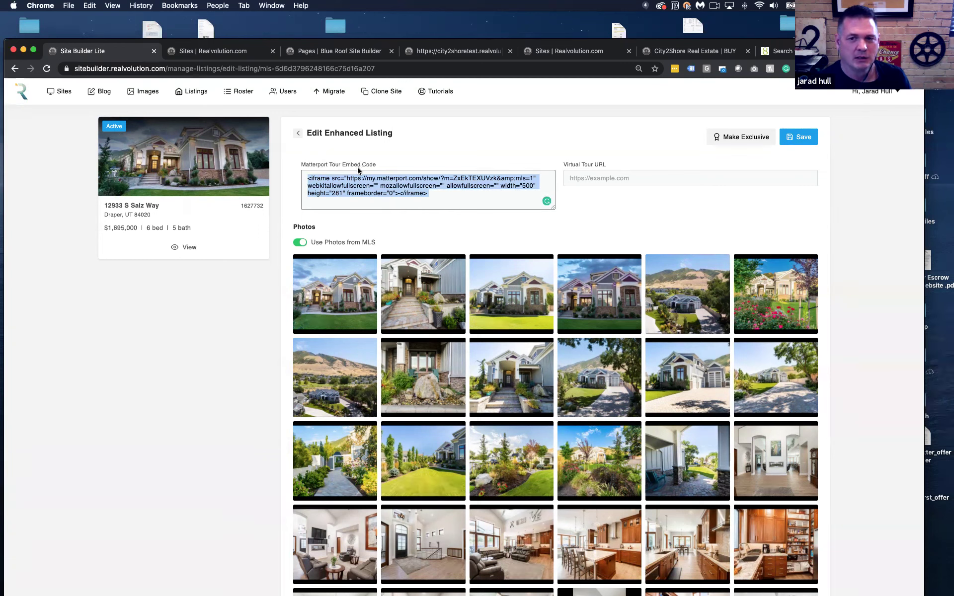
{"action": "left_click", "coordinate": [576, 179]}
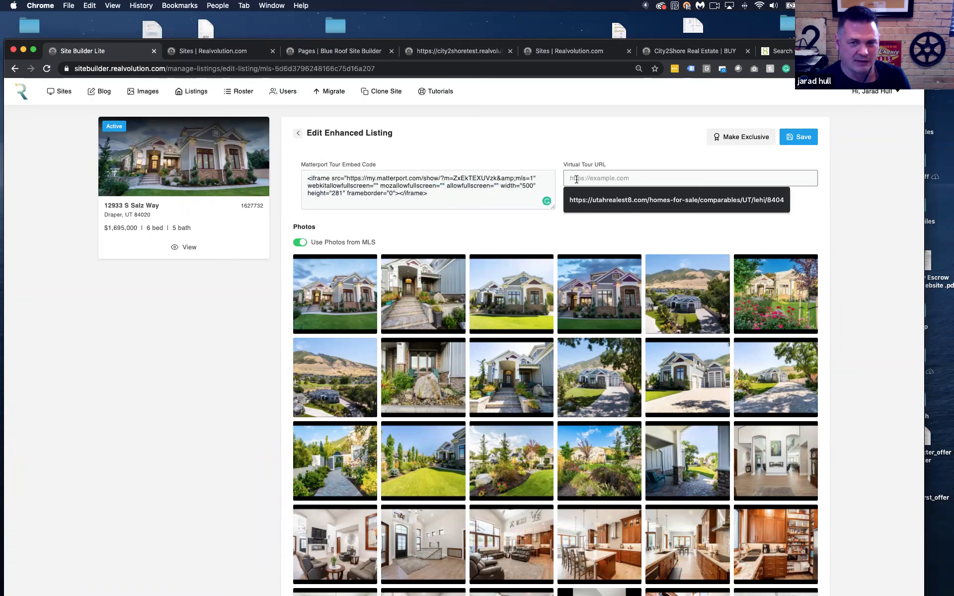
{"action": "left_click", "coordinate": [661, 199]}
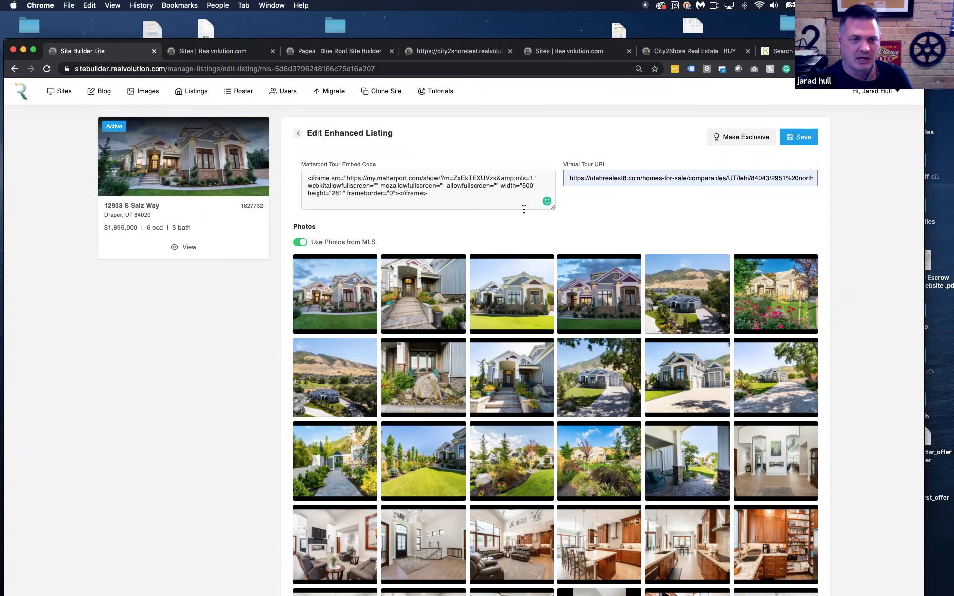
{"action": "left_click", "coordinate": [185, 250]}
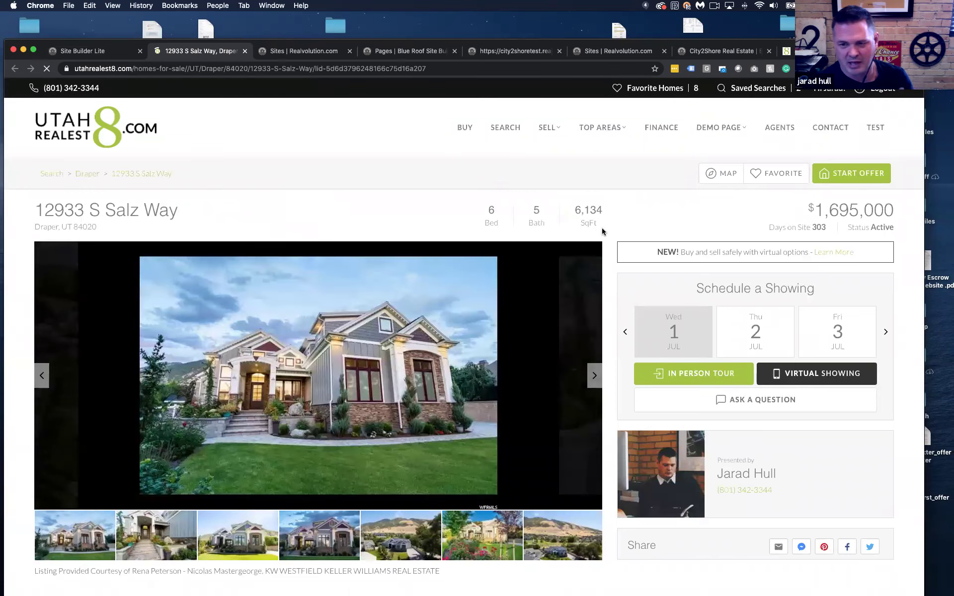
Play the 3D Matterport tour on the Salz Way page, then return to the listing editor
{"action": "scroll", "coordinate": [601, 227], "scroll_direction": "down", "scroll_amount": 10}
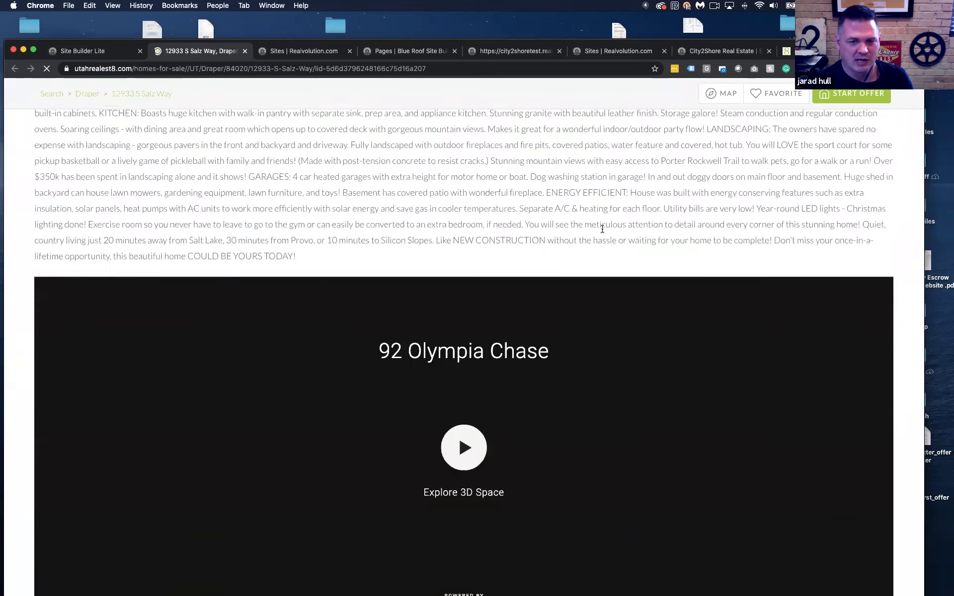
{"action": "scroll", "coordinate": [602, 228], "scroll_direction": "down", "scroll_amount": 5}
{"action": "left_click", "coordinate": [464, 299]}
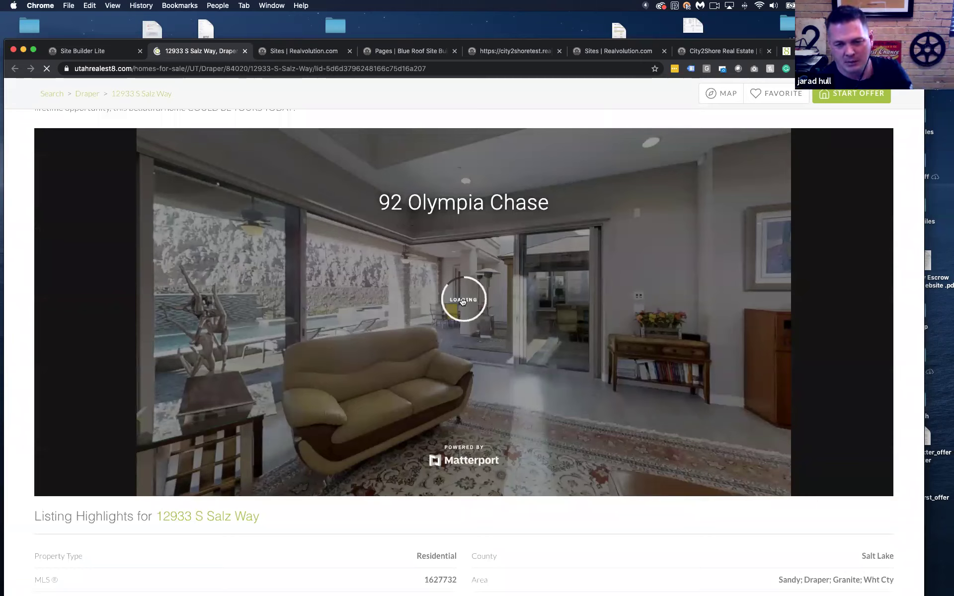
{"action": "scroll", "coordinate": [436, 307], "scroll_direction": "down", "scroll_amount": 5}
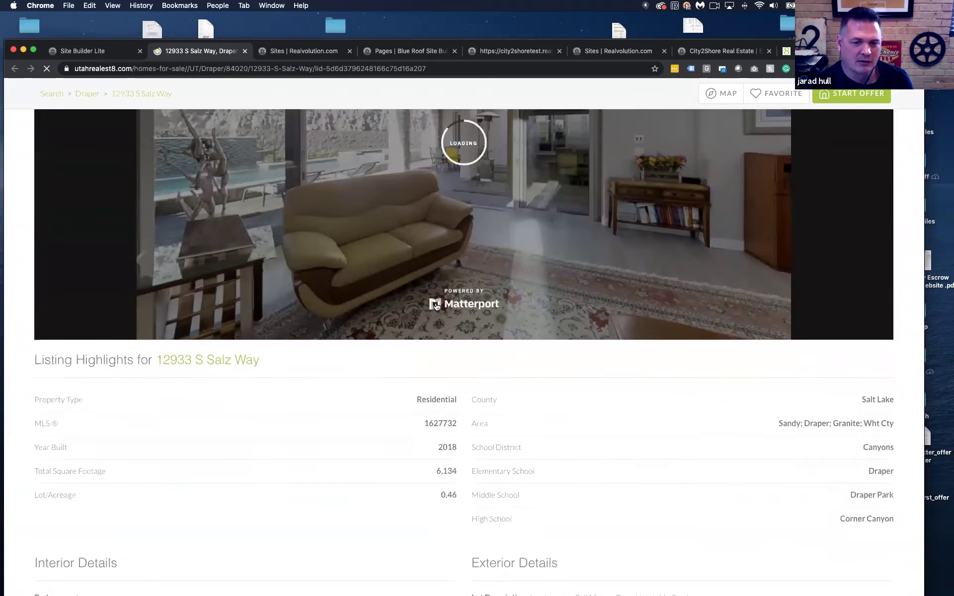
{"action": "scroll", "coordinate": [436, 307], "scroll_direction": "down", "scroll_amount": 15}
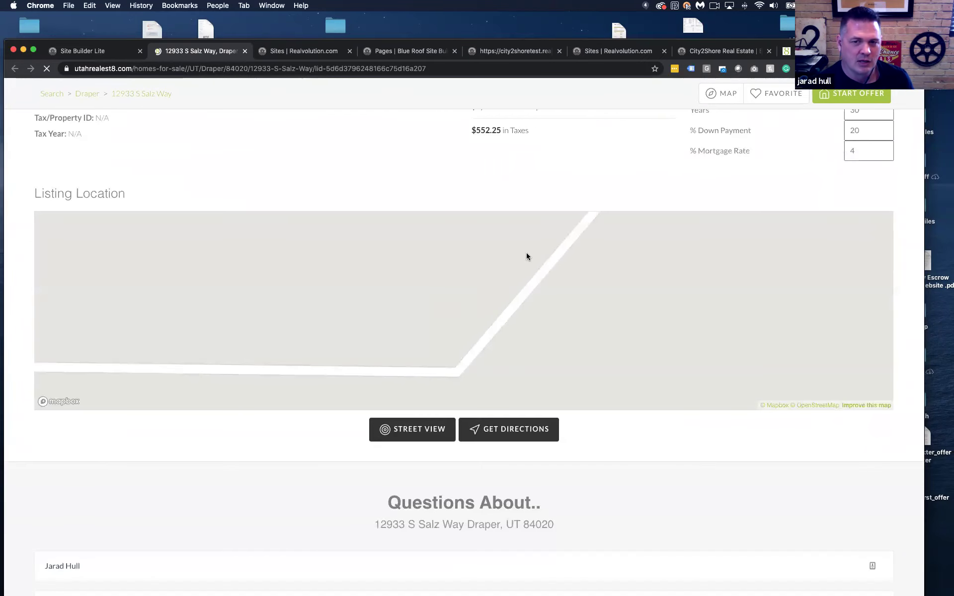
{"action": "scroll", "coordinate": [527, 255], "scroll_direction": "up", "scroll_amount": 20}
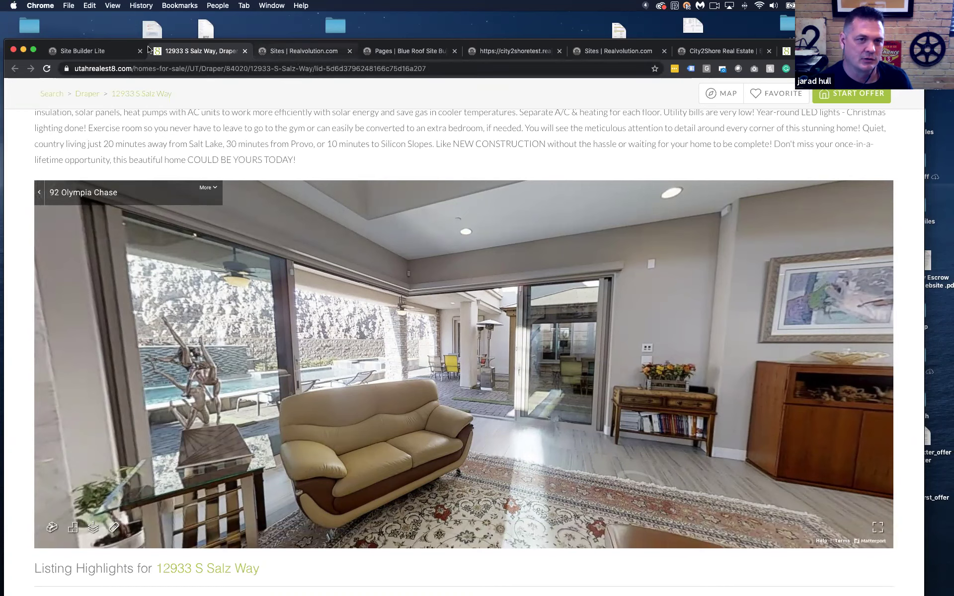
{"action": "left_click", "coordinate": [93, 53]}
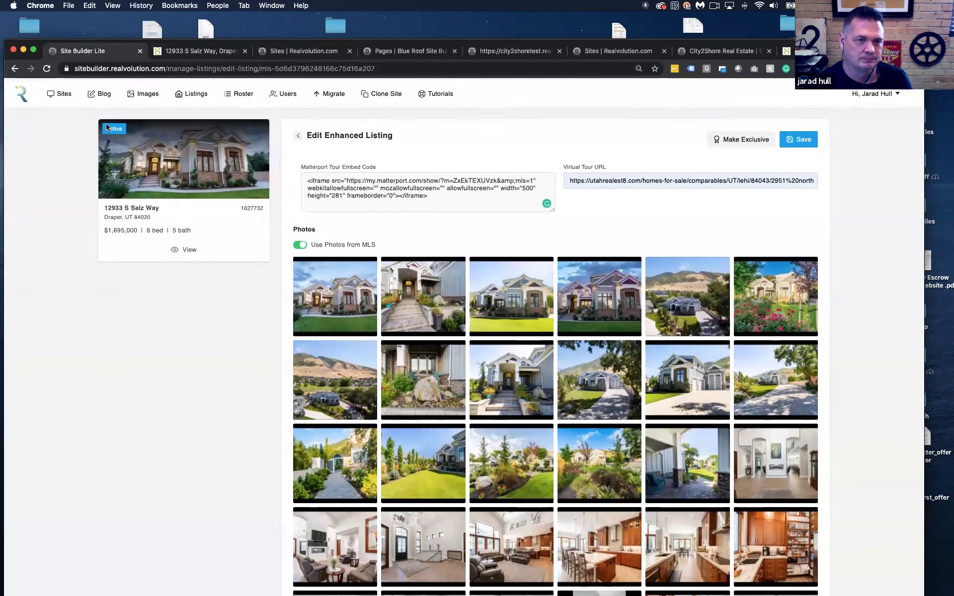
{"action": "left_click", "coordinate": [182, 93]}
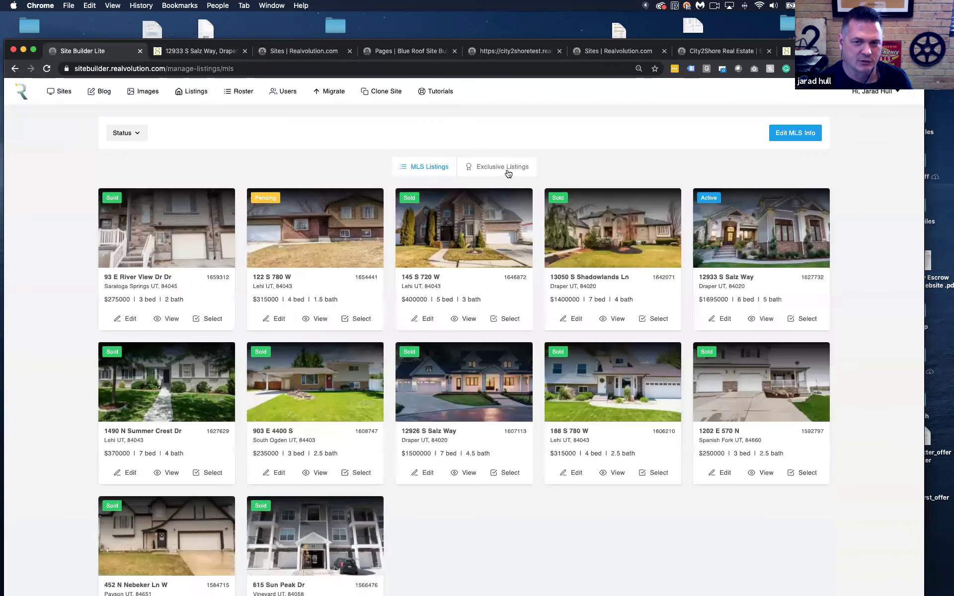
{"action": "left_click", "coordinate": [508, 169]}
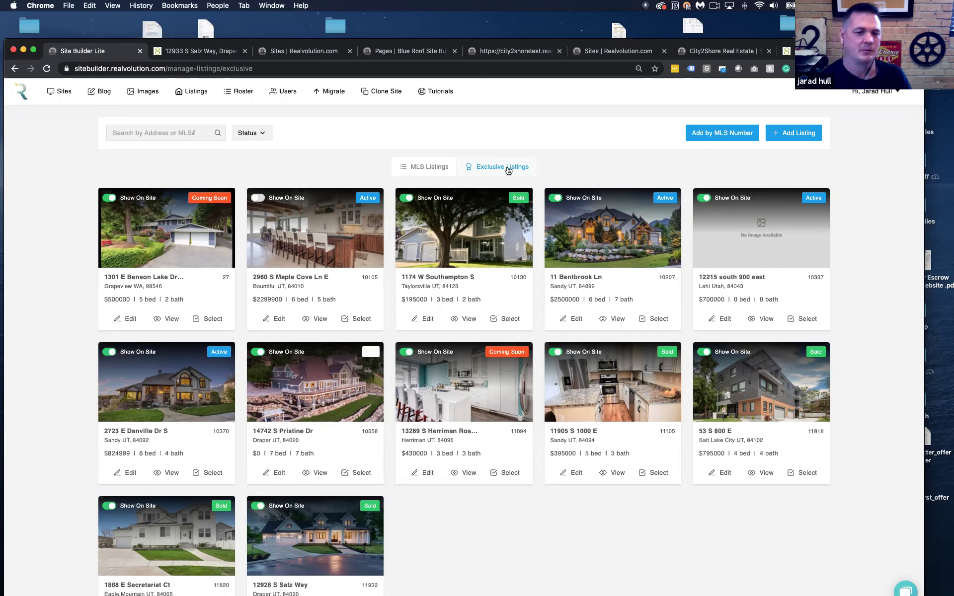
{"action": "left_click", "coordinate": [732, 135]}
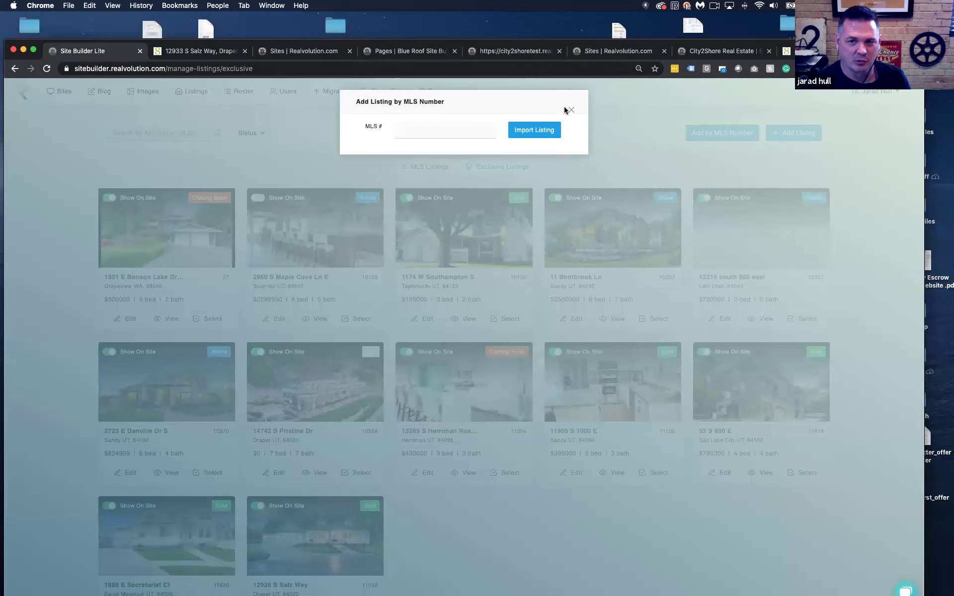
{"action": "left_click", "coordinate": [570, 109]}
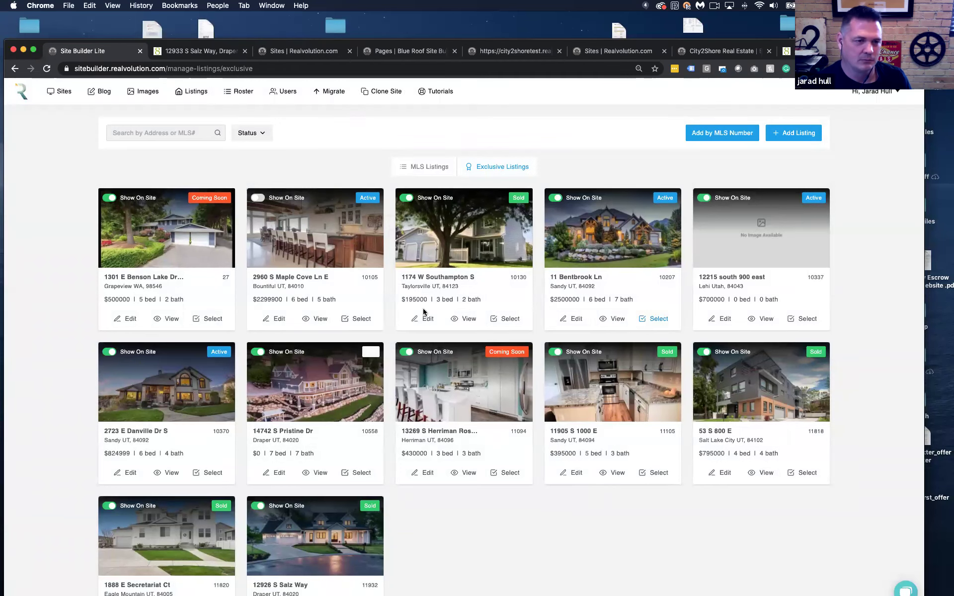
{"action": "left_click", "coordinate": [170, 319]}
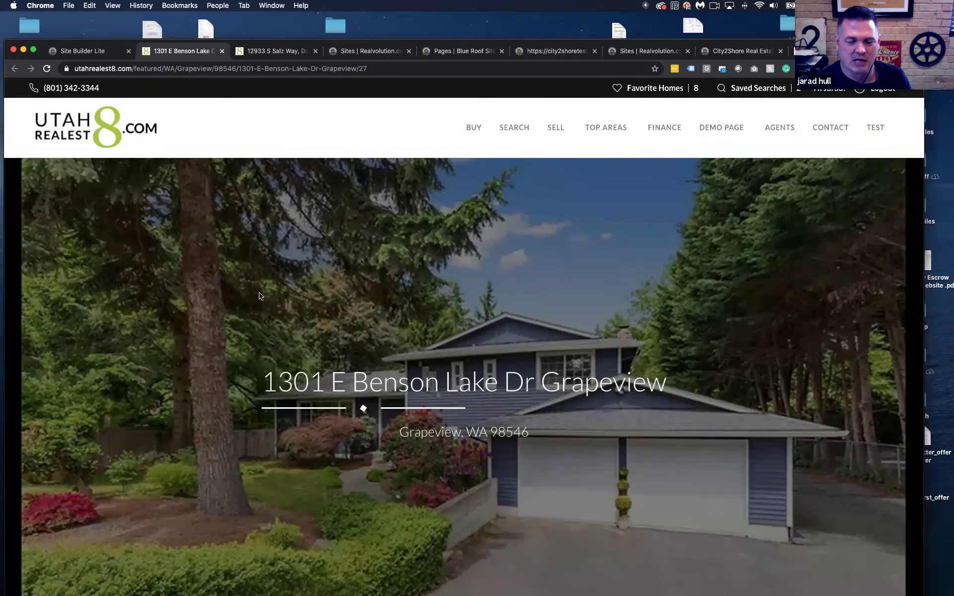
{"action": "scroll", "coordinate": [259, 296], "scroll_direction": "down", "scroll_amount": 5}
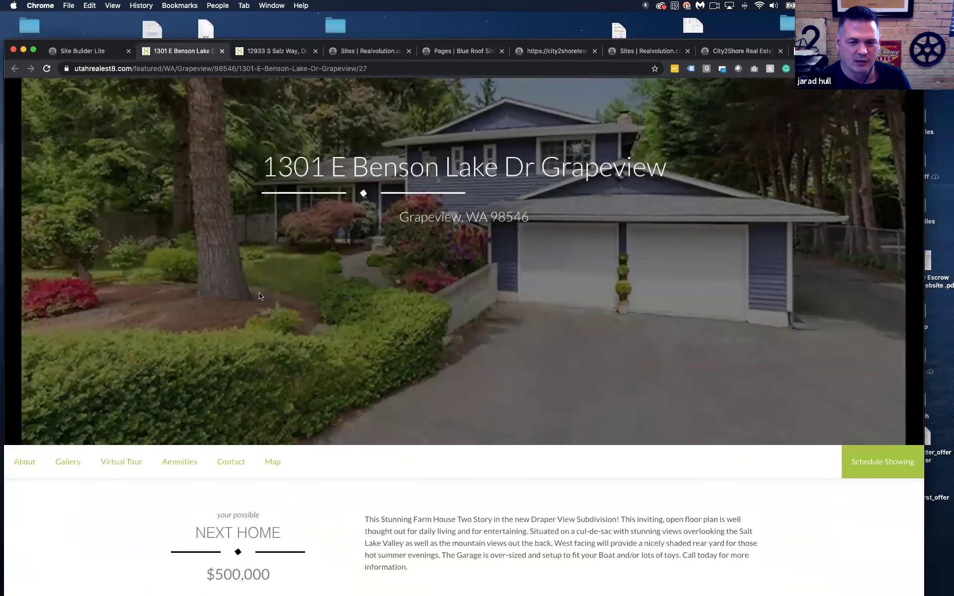
{"action": "scroll", "coordinate": [259, 296], "scroll_direction": "down", "scroll_amount": 10}
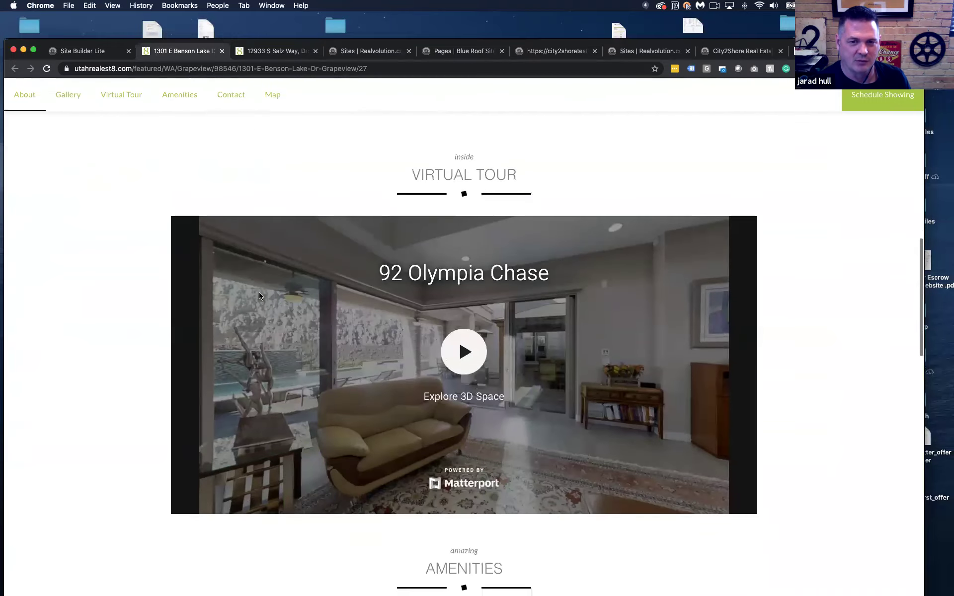
{"action": "scroll", "coordinate": [259, 296], "scroll_direction": "down", "scroll_amount": 8}
{"action": "scroll", "coordinate": [411, 259], "scroll_direction": "down", "scroll_amount": 8}
{"action": "scroll", "coordinate": [315, 204], "scroll_direction": "up", "scroll_amount": 20}
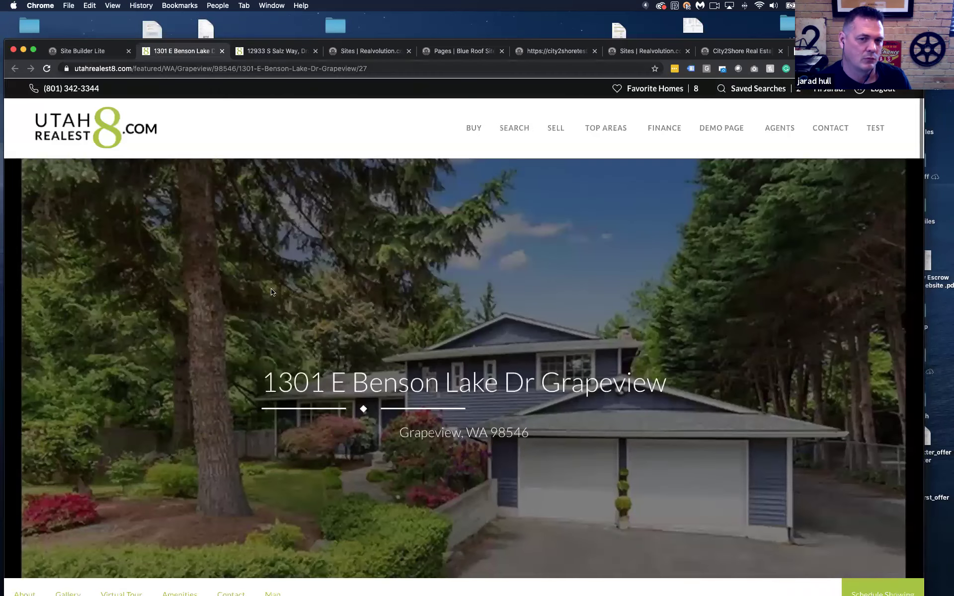
{"action": "left_click", "coordinate": [91, 51]}
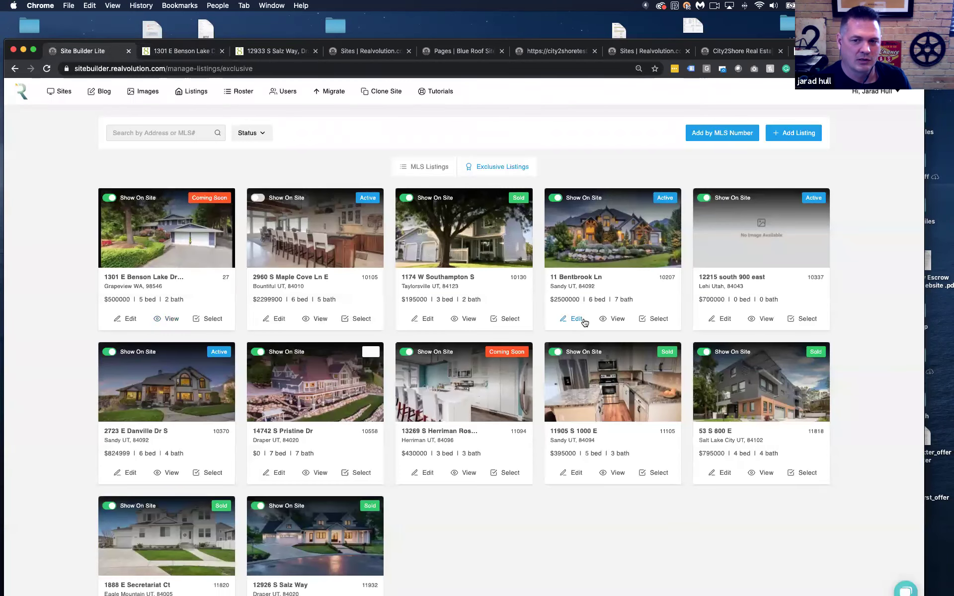
{"action": "left_click", "coordinate": [616, 320]}
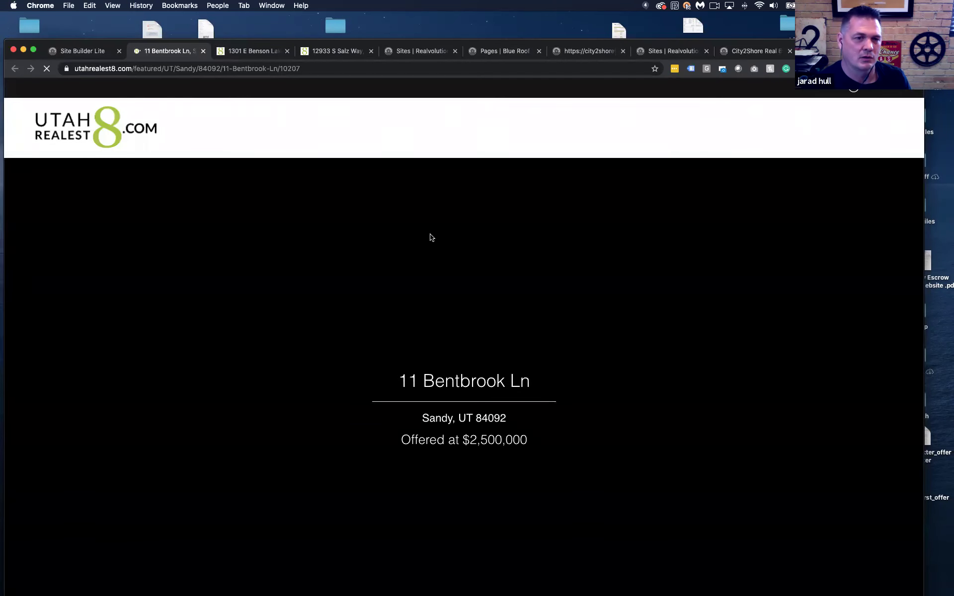
{"action": "scroll", "coordinate": [430, 237], "scroll_direction": "down", "scroll_amount": 9}
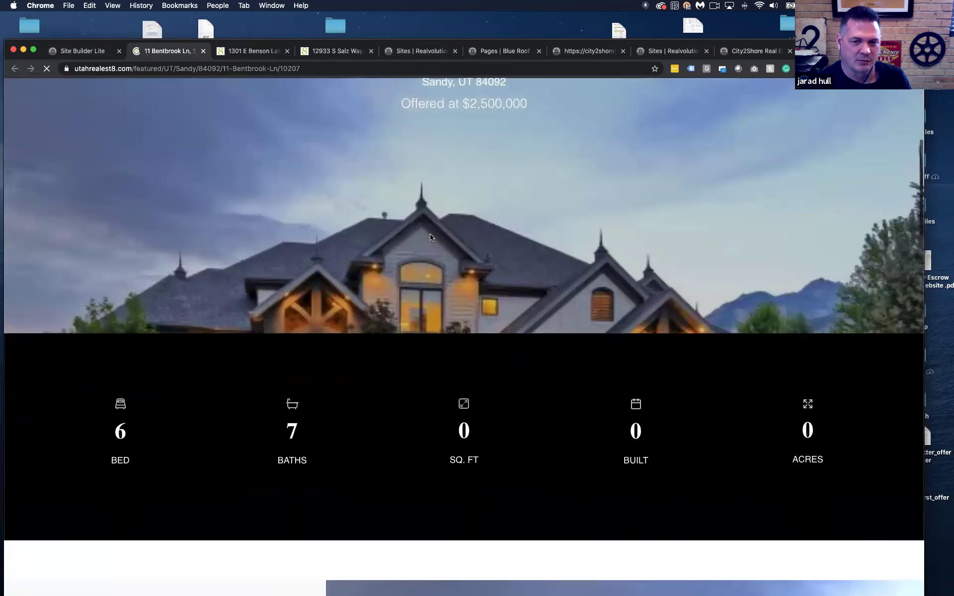
{"action": "scroll", "coordinate": [430, 237], "scroll_direction": "down", "scroll_amount": 8}
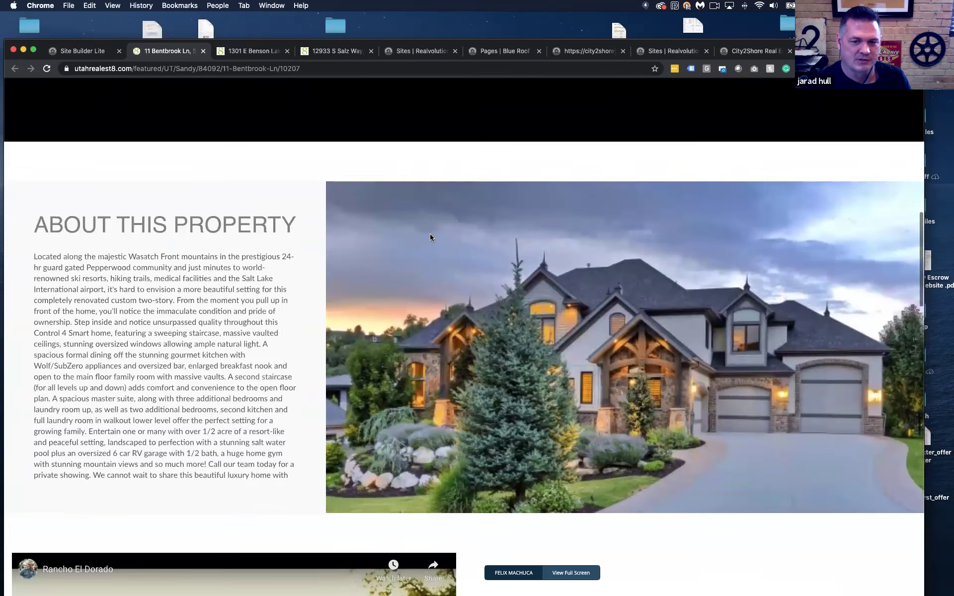
{"action": "scroll", "coordinate": [430, 238], "scroll_direction": "down", "scroll_amount": 4}
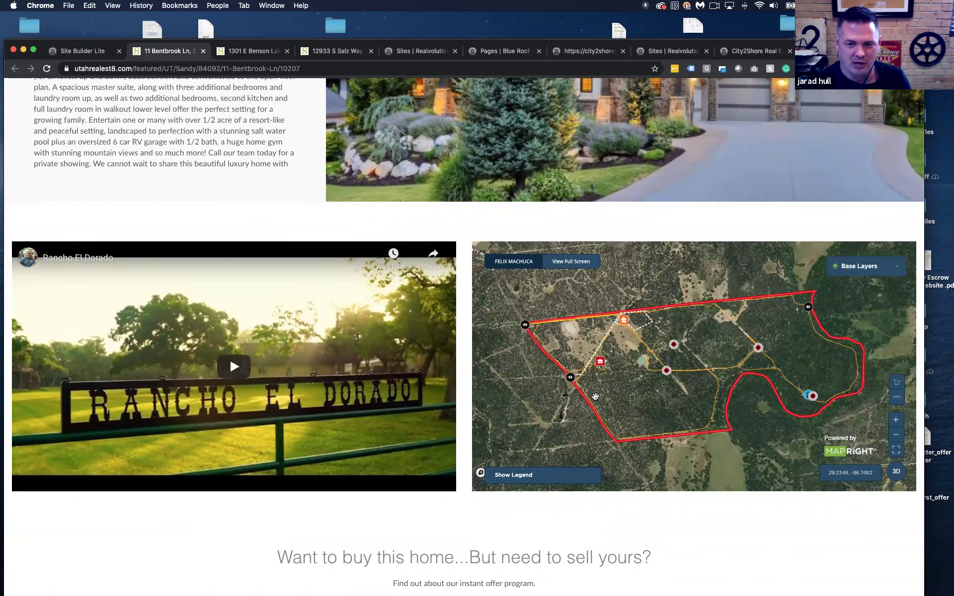
{"action": "scroll", "coordinate": [694, 421], "scroll_direction": "down", "scroll_amount": 4}
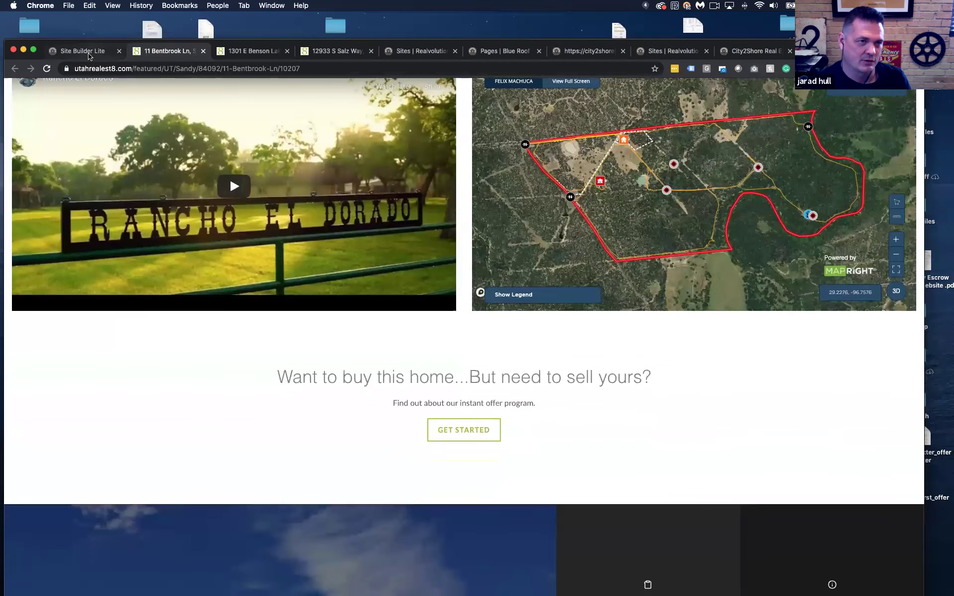
{"action": "left_click", "coordinate": [83, 51]}
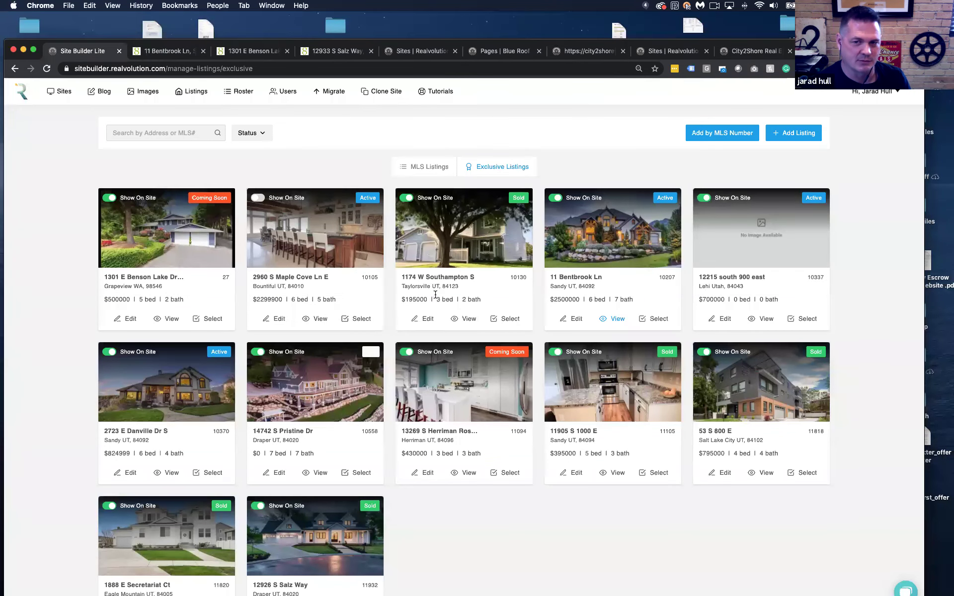
{"action": "left_click", "coordinate": [574, 319]}
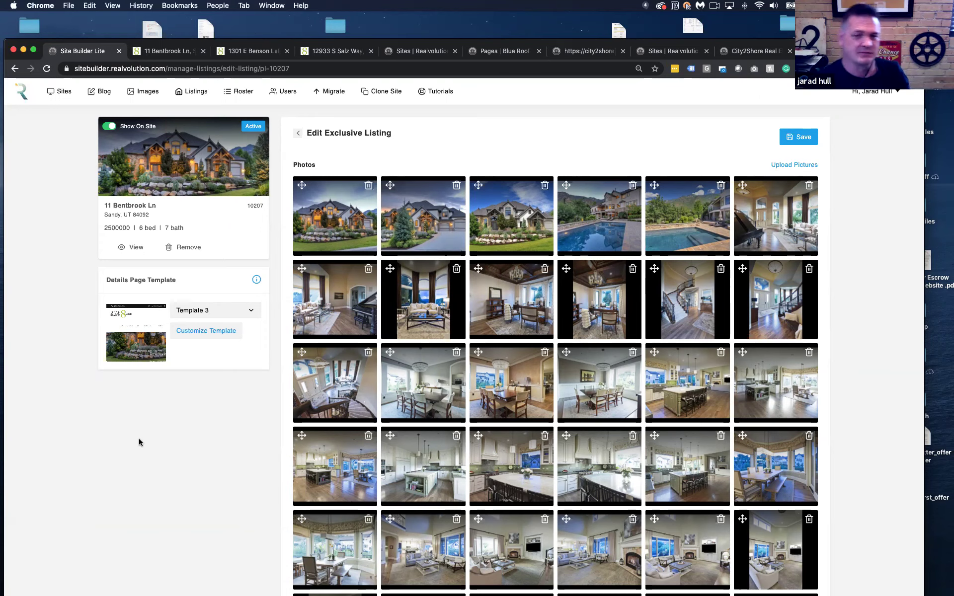
{"action": "scroll", "coordinate": [204, 433], "scroll_direction": "down", "scroll_amount": 5}
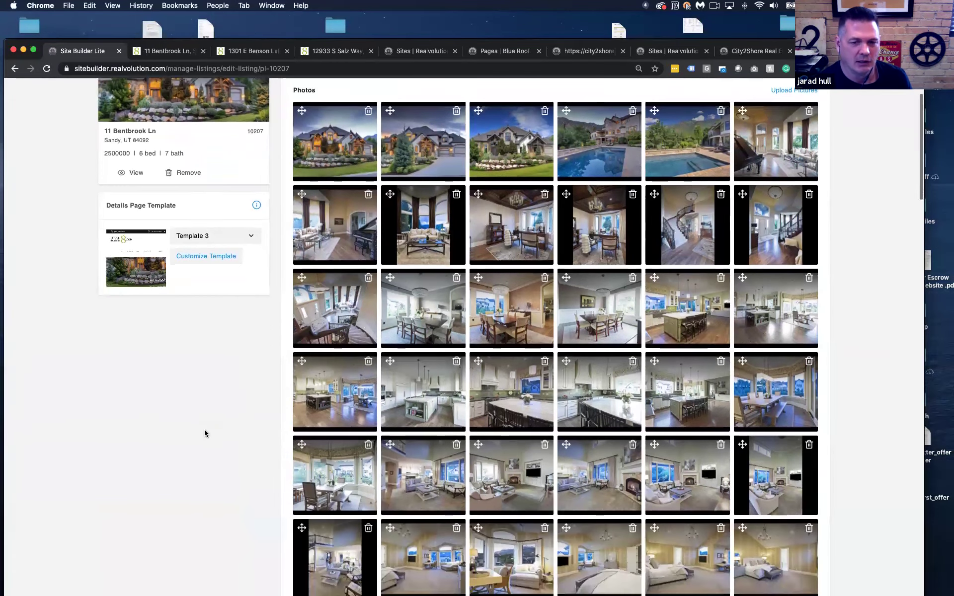
{"action": "scroll", "coordinate": [204, 433], "scroll_direction": "down", "scroll_amount": 10}
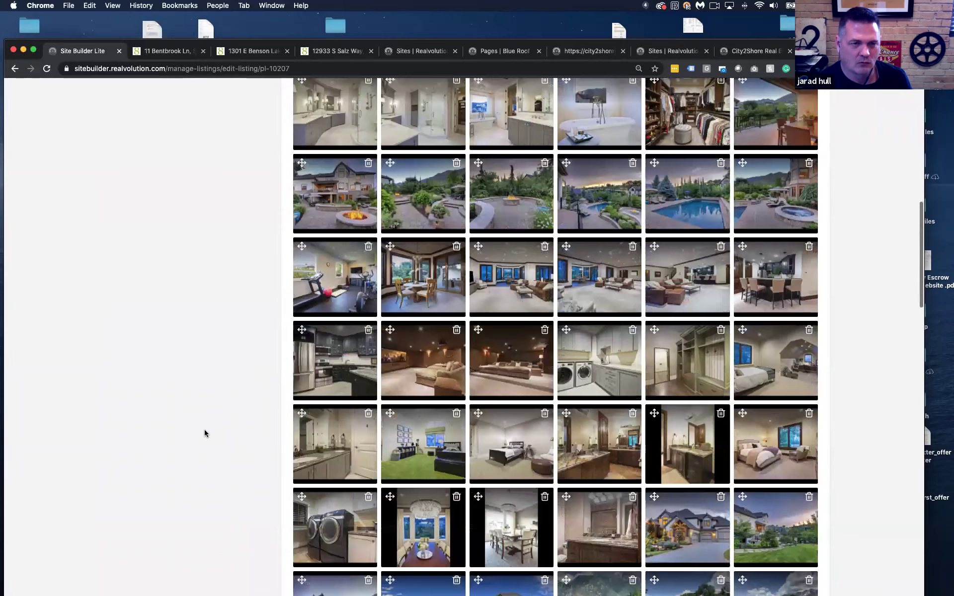
{"action": "scroll", "coordinate": [204, 433], "scroll_direction": "up", "scroll_amount": 15}
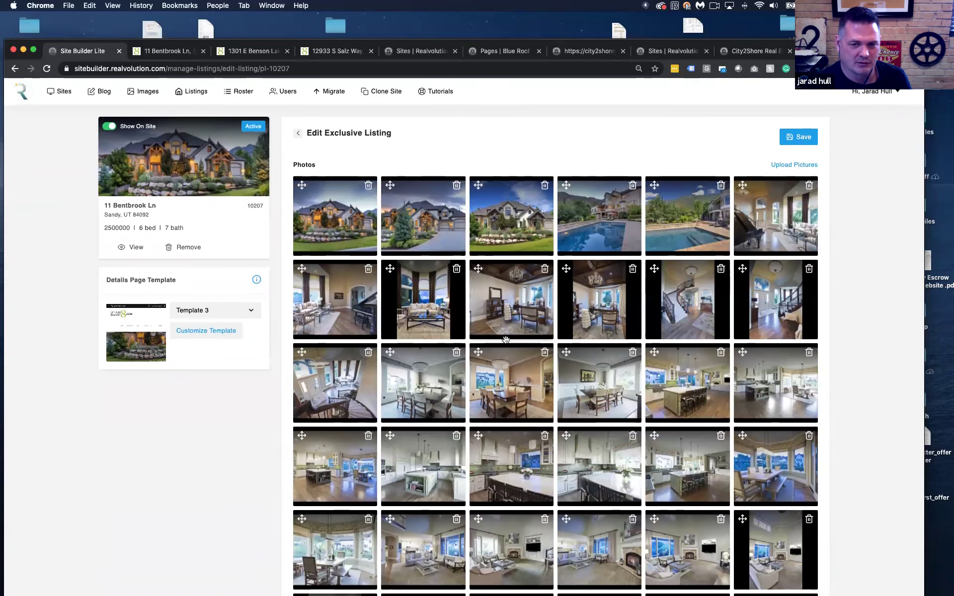
Move the dining-room and kitchen-island photos earlier and keep Template 3 as the details template
{"action": "left_click_drag", "start_coordinate": [571, 386], "coordinate": [488, 387]}
{"action": "left_click_drag", "start_coordinate": [673, 377], "coordinate": [427, 372]}
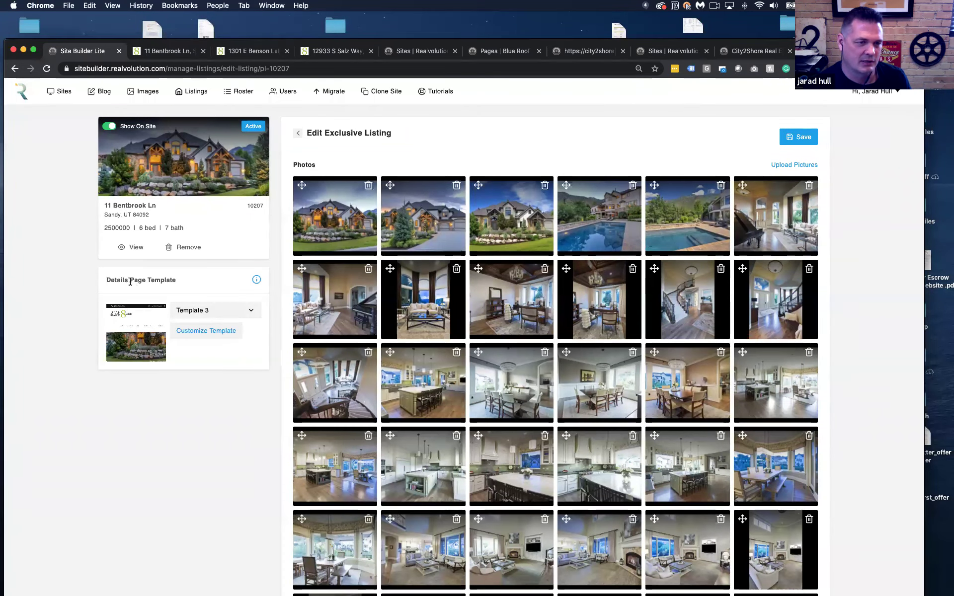
{"action": "left_click", "coordinate": [231, 314]}
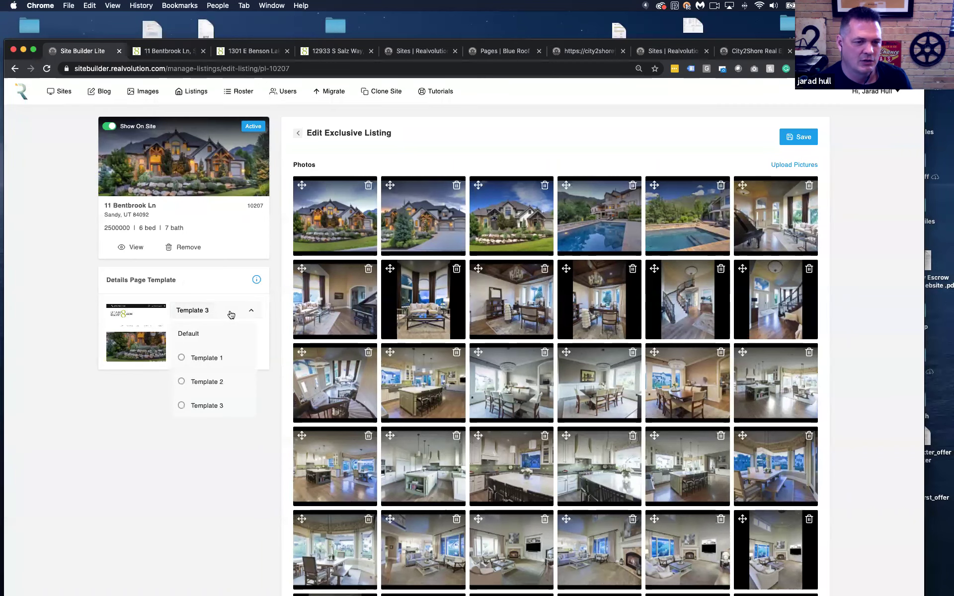
{"action": "left_click", "coordinate": [221, 406]}
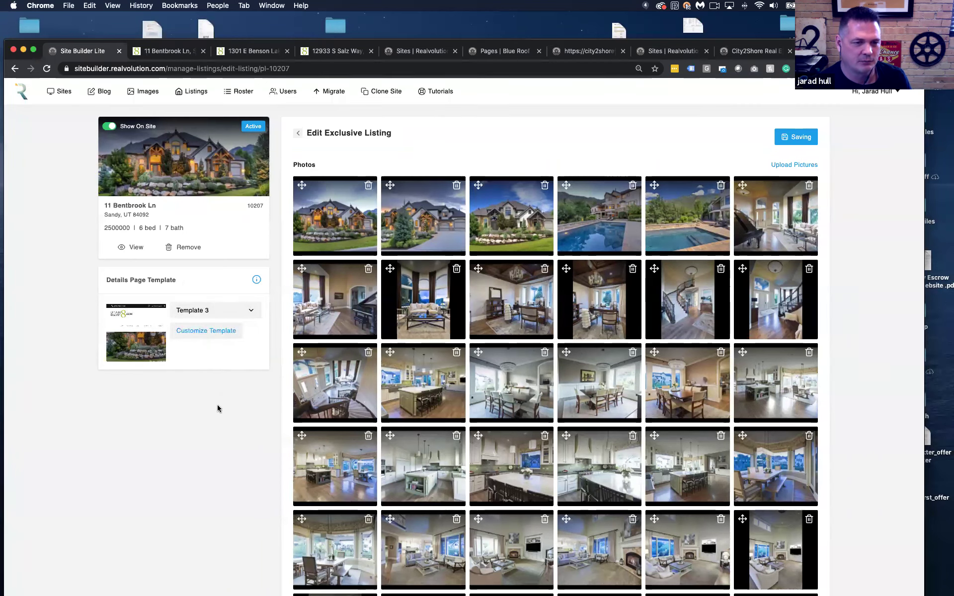
{"action": "left_click", "coordinate": [215, 334]}
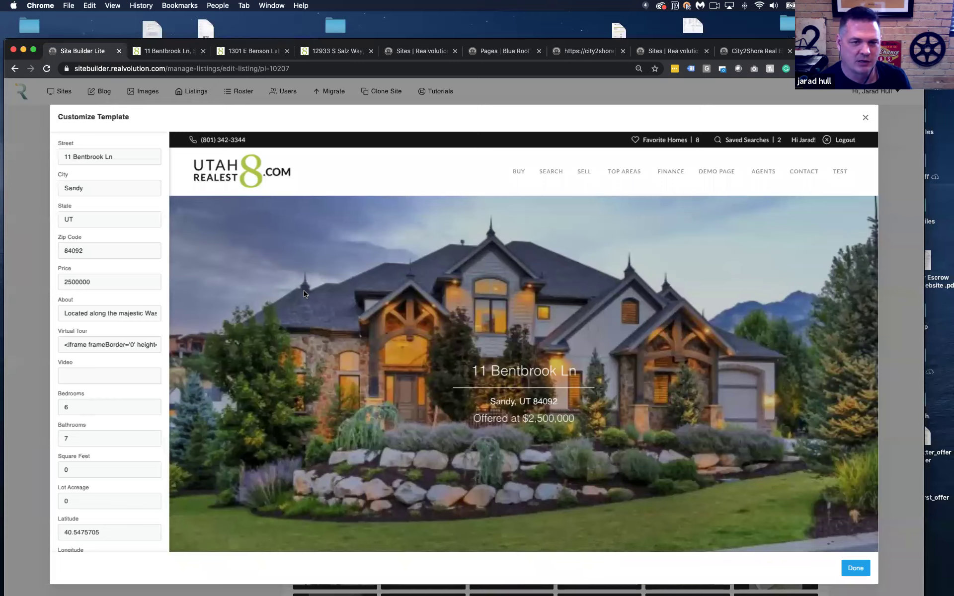
{"action": "scroll", "coordinate": [298, 296], "scroll_direction": "down", "scroll_amount": 5}
{"action": "scroll", "coordinate": [276, 298], "scroll_direction": "up", "scroll_amount": 2}
{"action": "scroll", "coordinate": [276, 298], "scroll_direction": "up", "scroll_amount": 2}
{"action": "scroll", "coordinate": [144, 313], "scroll_direction": "down", "scroll_amount": 3}
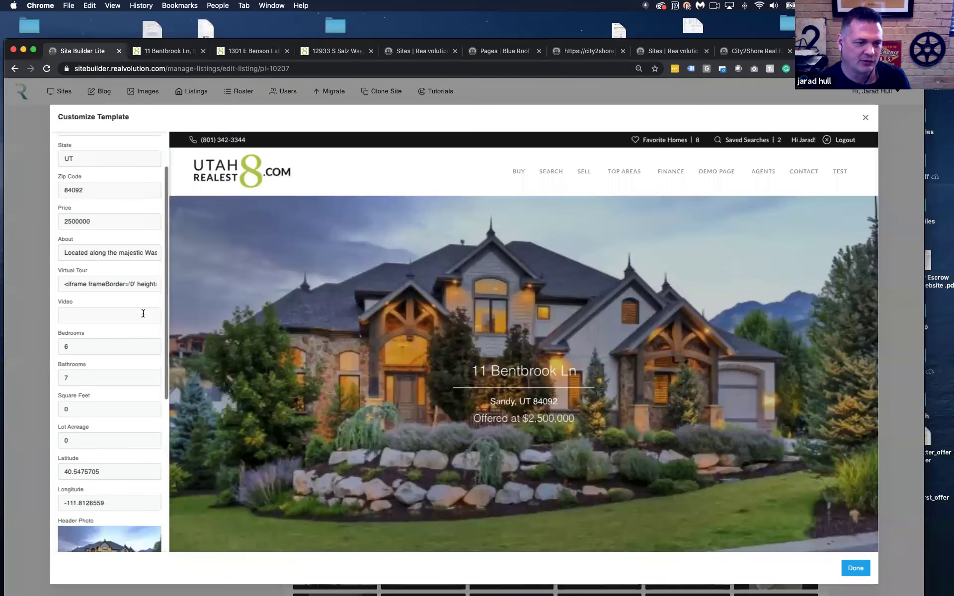
{"action": "scroll", "coordinate": [278, 348], "scroll_direction": "down", "scroll_amount": 5}
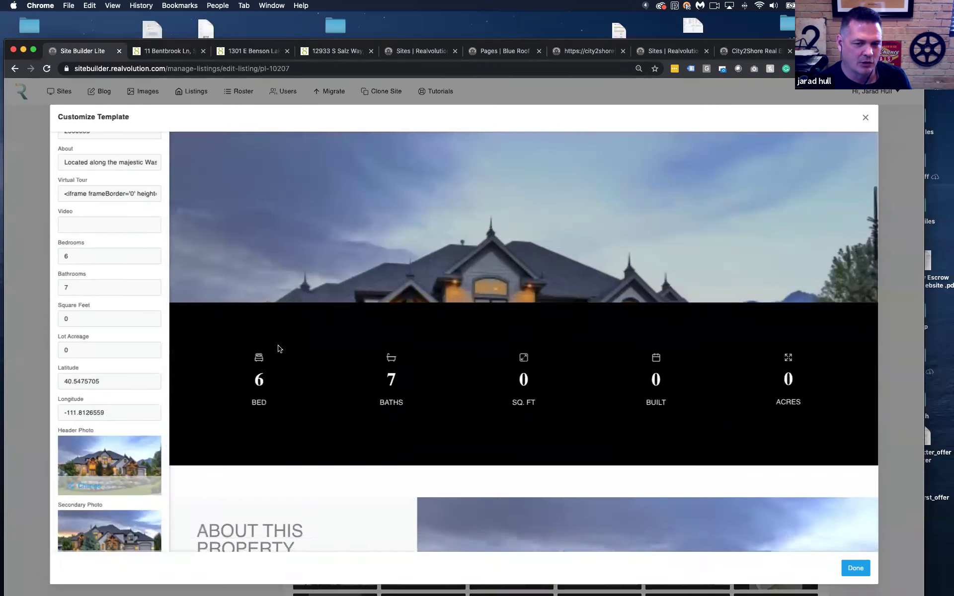
{"action": "double_click", "coordinate": [89, 348]}
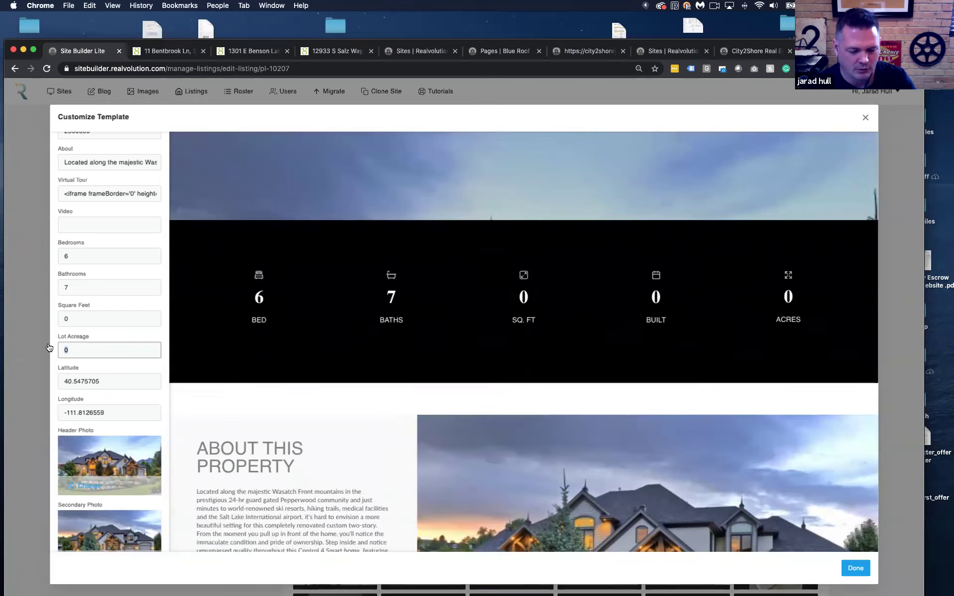
{"action": "left_click", "coordinate": [152, 361]}
{"action": "scroll", "coordinate": [145, 366], "scroll_direction": "down", "scroll_amount": 3}
{"action": "scroll", "coordinate": [264, 387], "scroll_direction": "down", "scroll_amount": 5}
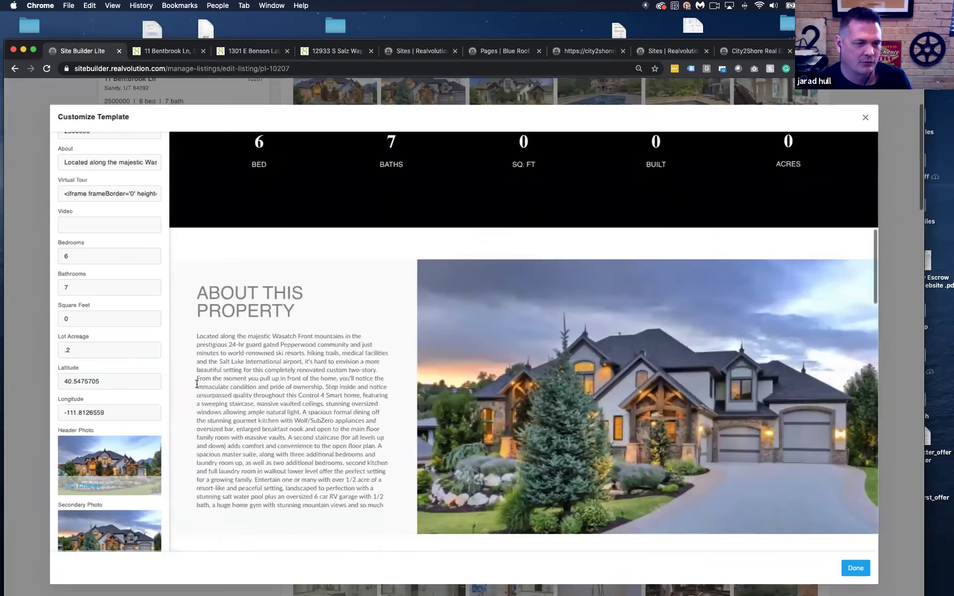
{"action": "scroll", "coordinate": [196, 383], "scroll_direction": "down", "scroll_amount": 2}
{"action": "scroll", "coordinate": [122, 368], "scroll_direction": "down", "scroll_amount": 7}
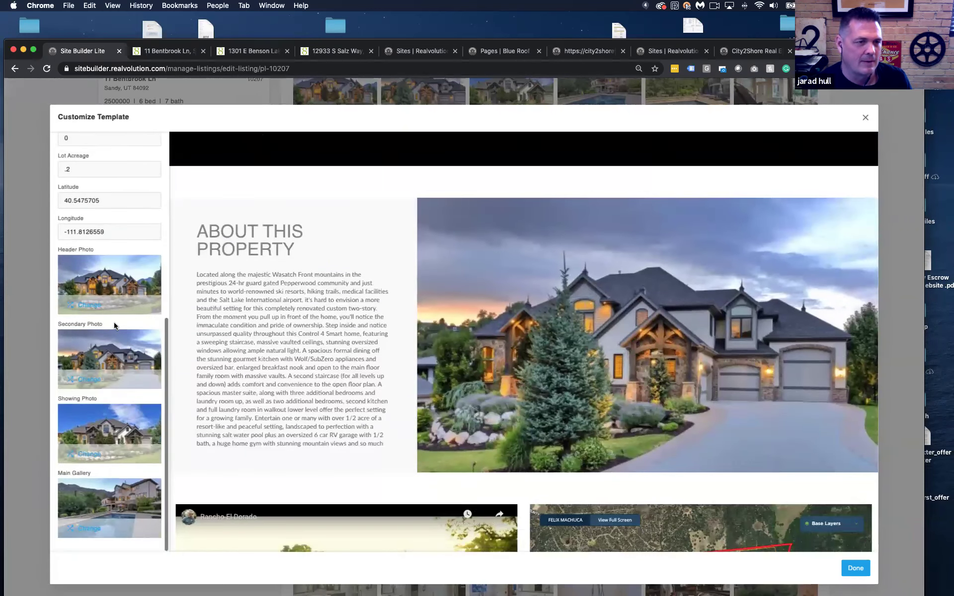
Replace the listing's header photo with a new image
{"action": "left_click", "coordinate": [89, 309]}
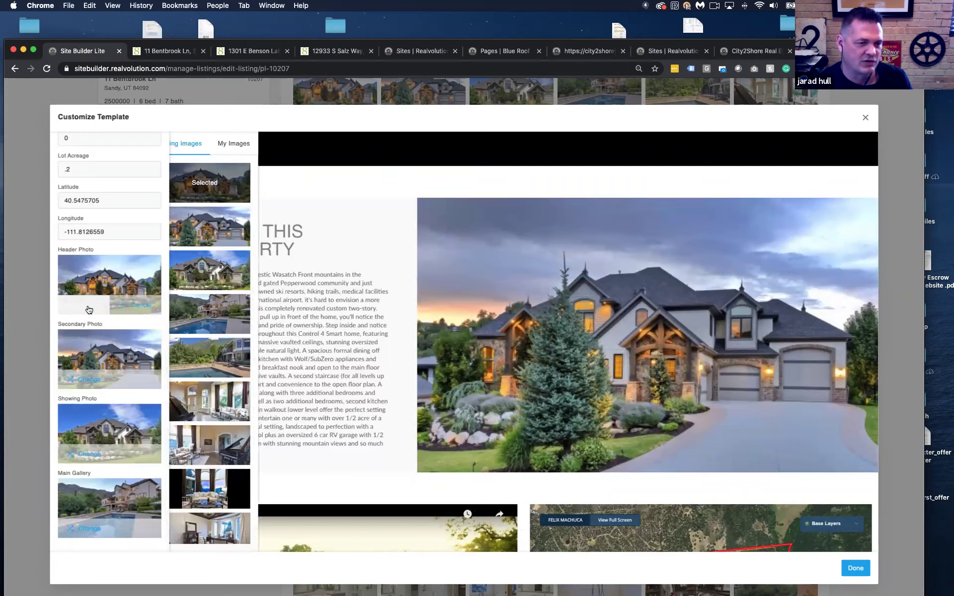
{"action": "scroll", "coordinate": [217, 230], "scroll_direction": "down", "scroll_amount": 4}
{"action": "scroll", "coordinate": [217, 230], "scroll_direction": "up", "scroll_amount": 4}
{"action": "left_click", "coordinate": [221, 226]}
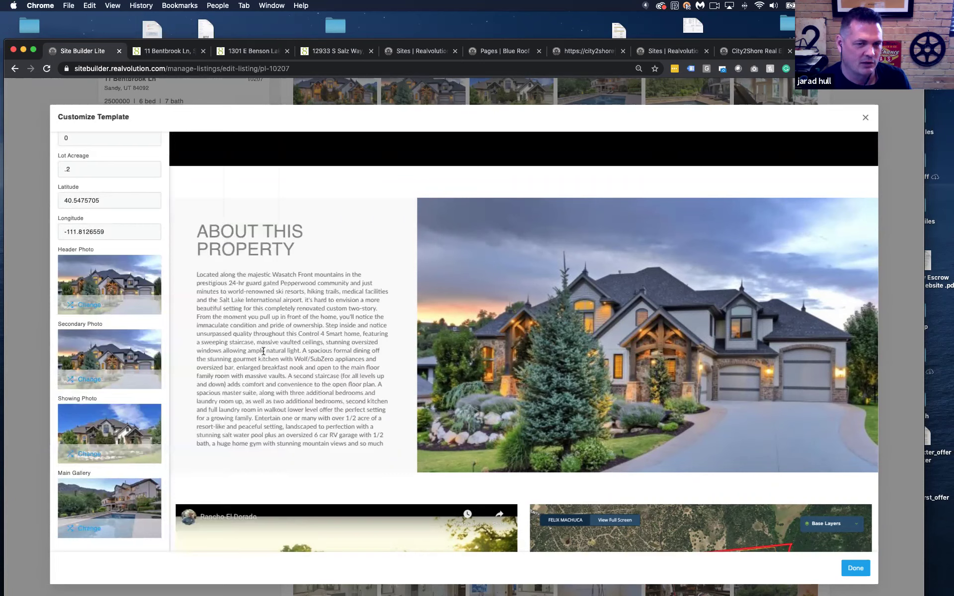
Set the pool photo as the listing's secondary photo
{"action": "left_click", "coordinate": [90, 380]}
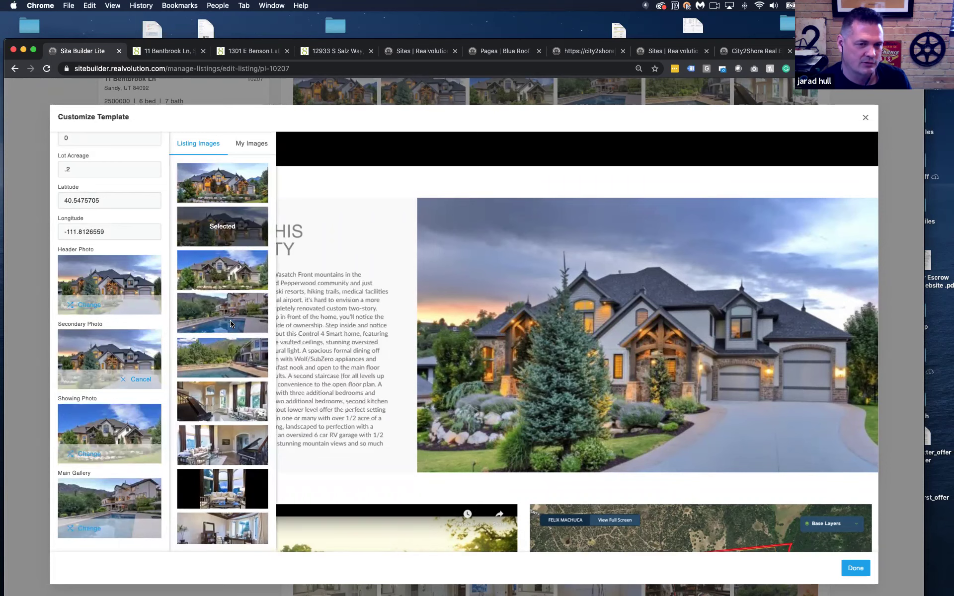
{"action": "left_click", "coordinate": [231, 320]}
{"action": "scroll", "coordinate": [116, 419], "scroll_direction": "down", "scroll_amount": 5}
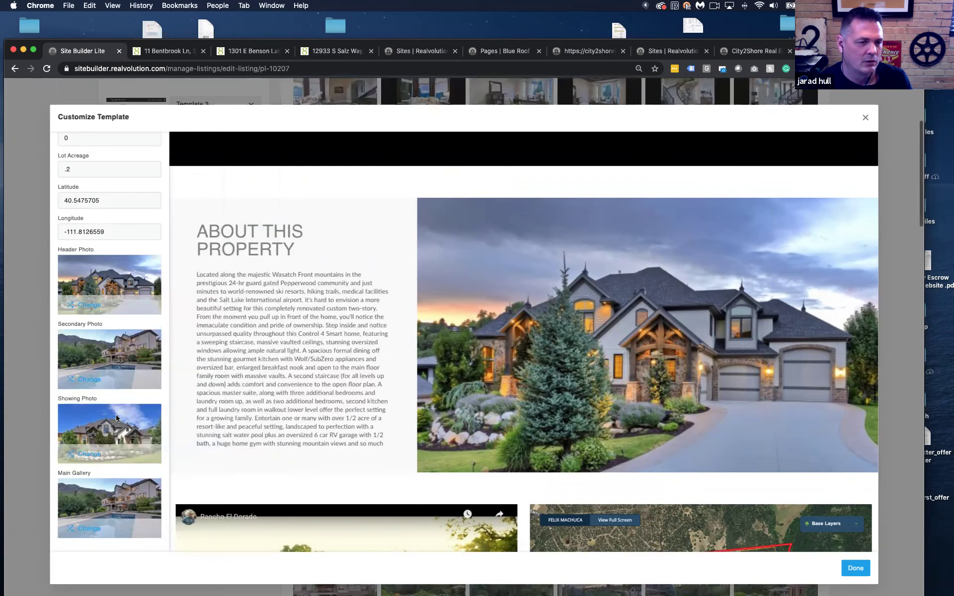
{"action": "scroll", "coordinate": [116, 419], "scroll_direction": "down", "scroll_amount": 5}
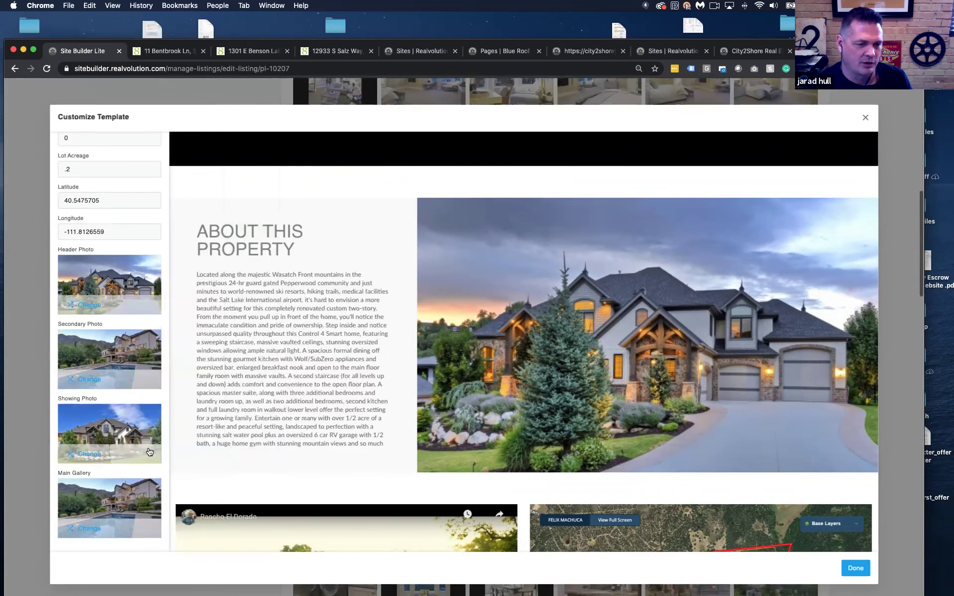
Deselect nine images from the Main Gallery and finish the template customization
{"action": "left_click", "coordinate": [90, 527]}
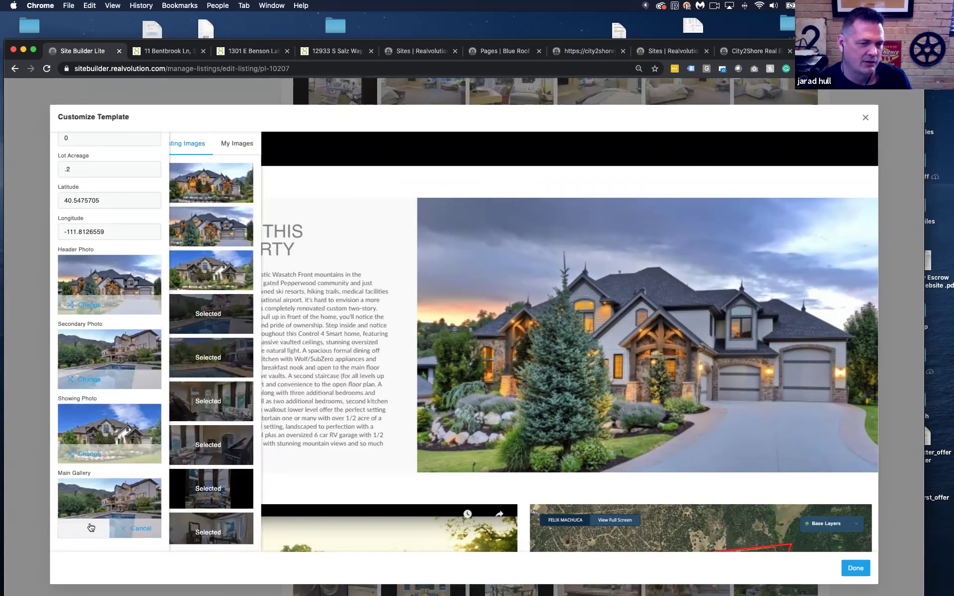
{"action": "left_click", "coordinate": [228, 326]}
{"action": "left_click", "coordinate": [226, 365]}
{"action": "left_click", "coordinate": [226, 404]}
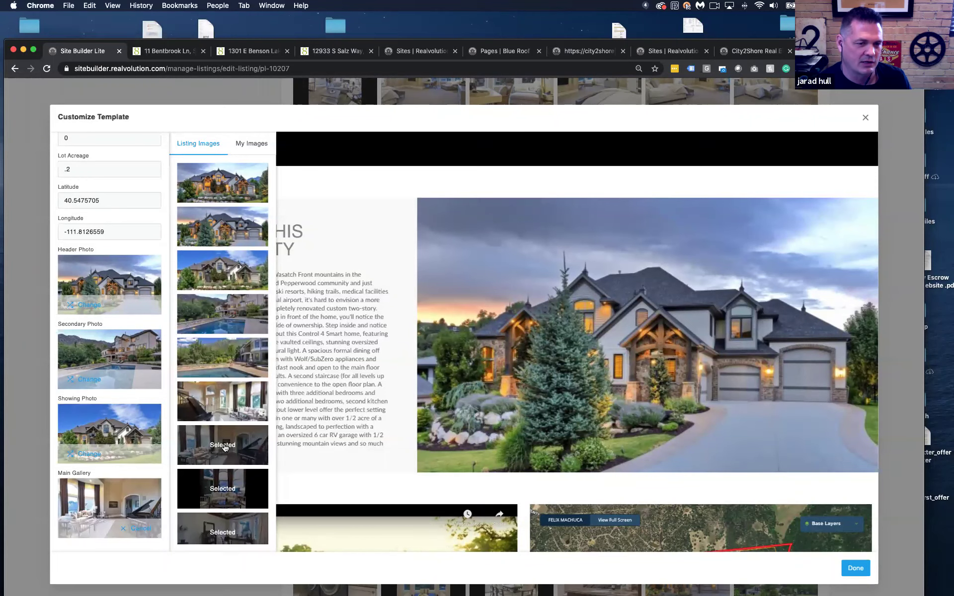
{"action": "left_click", "coordinate": [225, 447]}
{"action": "left_click", "coordinate": [229, 483]}
{"action": "scroll", "coordinate": [230, 483], "scroll_direction": "down", "scroll_amount": 3}
{"action": "left_click", "coordinate": [227, 365]}
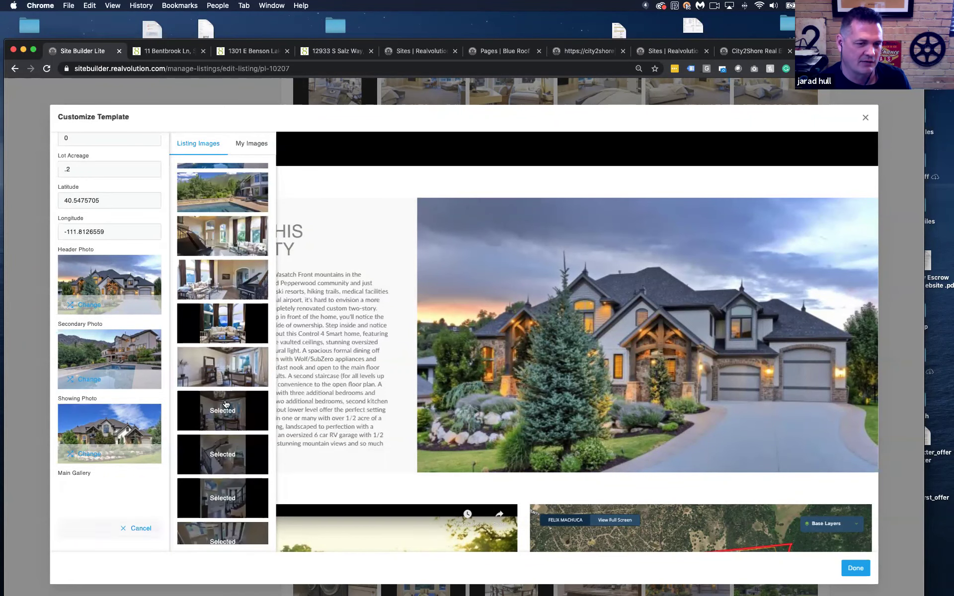
{"action": "left_click", "coordinate": [225, 404]}
{"action": "left_click", "coordinate": [233, 458]}
{"action": "left_click", "coordinate": [231, 496]}
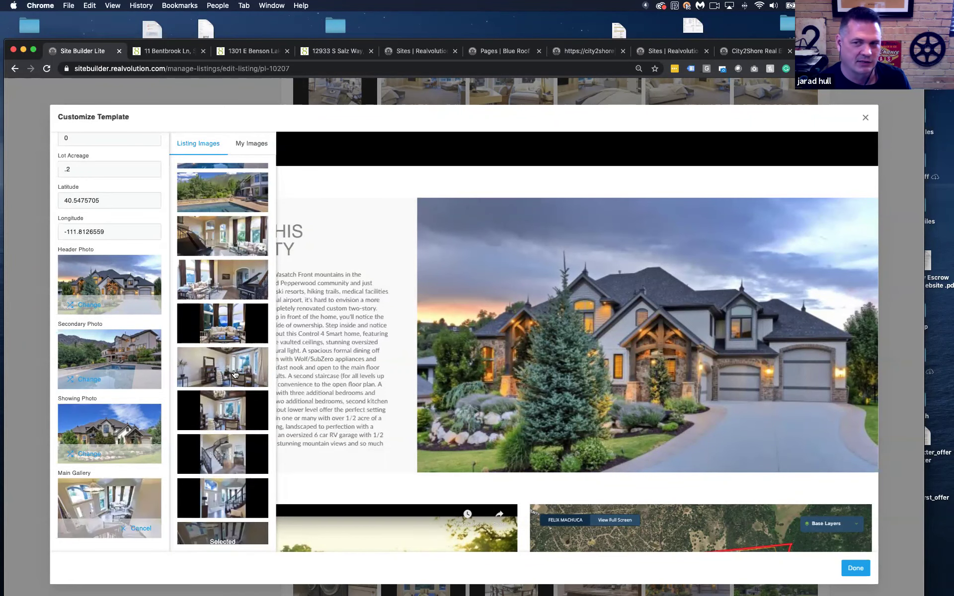
{"action": "left_click", "coordinate": [855, 568]}
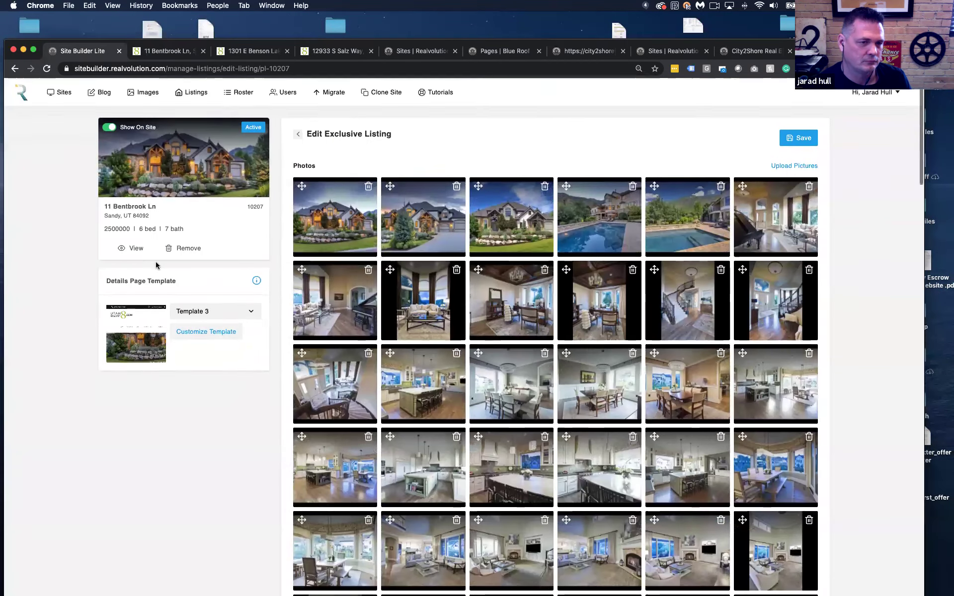
{"action": "left_click", "coordinate": [137, 247]}
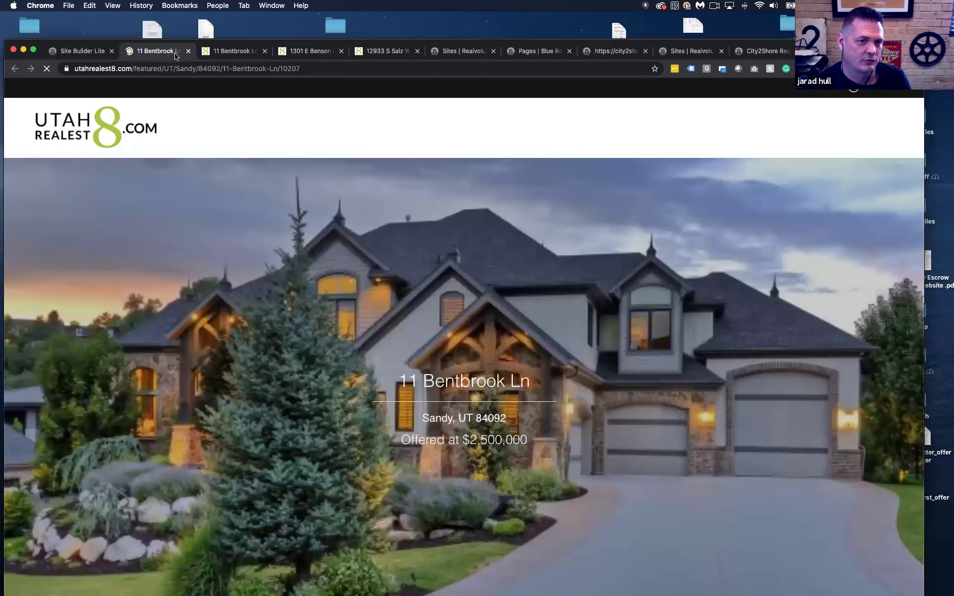
{"action": "scroll", "coordinate": [292, 269], "scroll_direction": "down", "scroll_amount": 10}
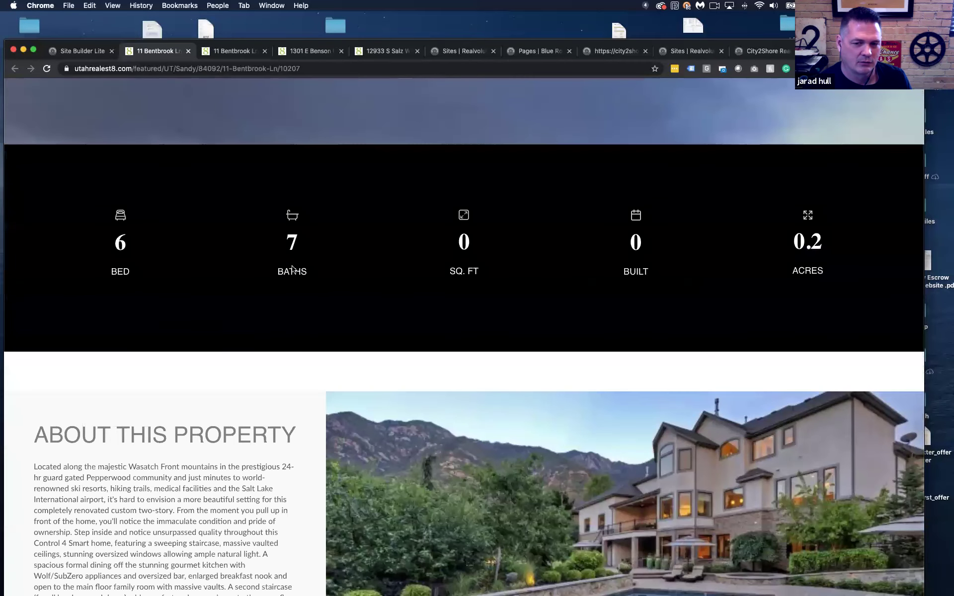
{"action": "scroll", "coordinate": [292, 269], "scroll_direction": "down", "scroll_amount": 6}
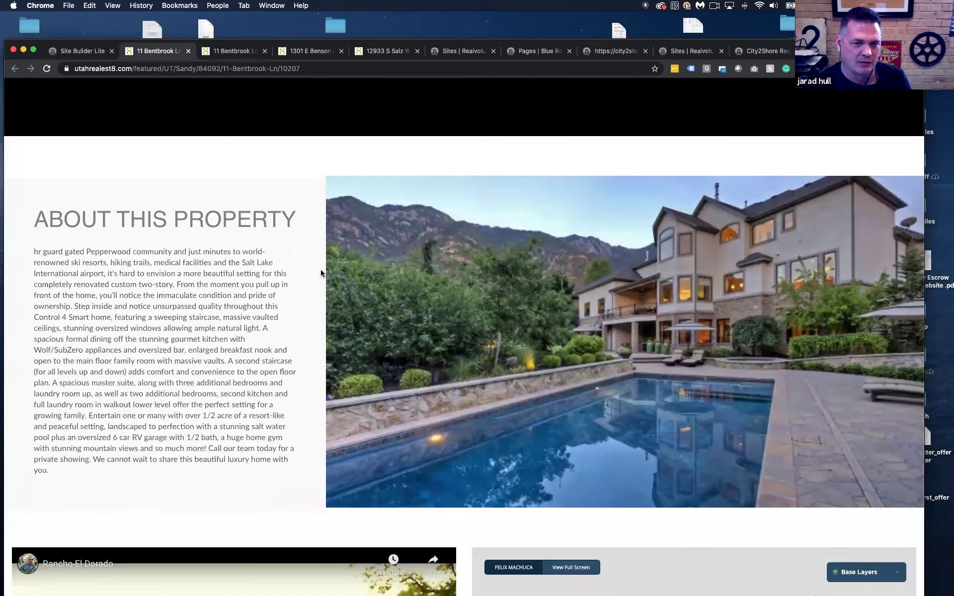
{"action": "scroll", "coordinate": [320, 272], "scroll_direction": "down", "scroll_amount": 2}
{"action": "scroll", "coordinate": [320, 272], "scroll_direction": "up", "scroll_amount": 15}
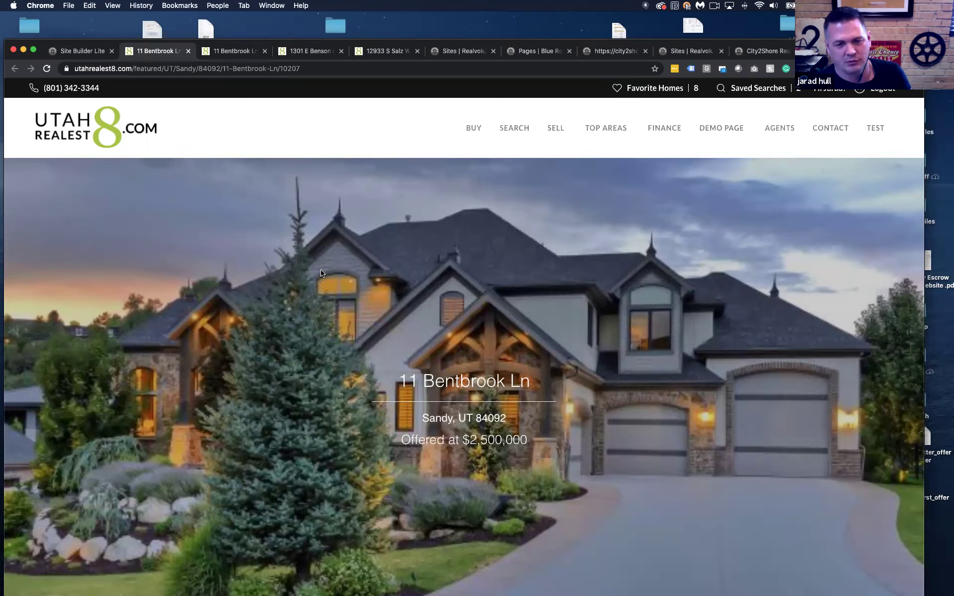
{"action": "scroll", "coordinate": [363, 230], "scroll_direction": "down", "scroll_amount": 10}
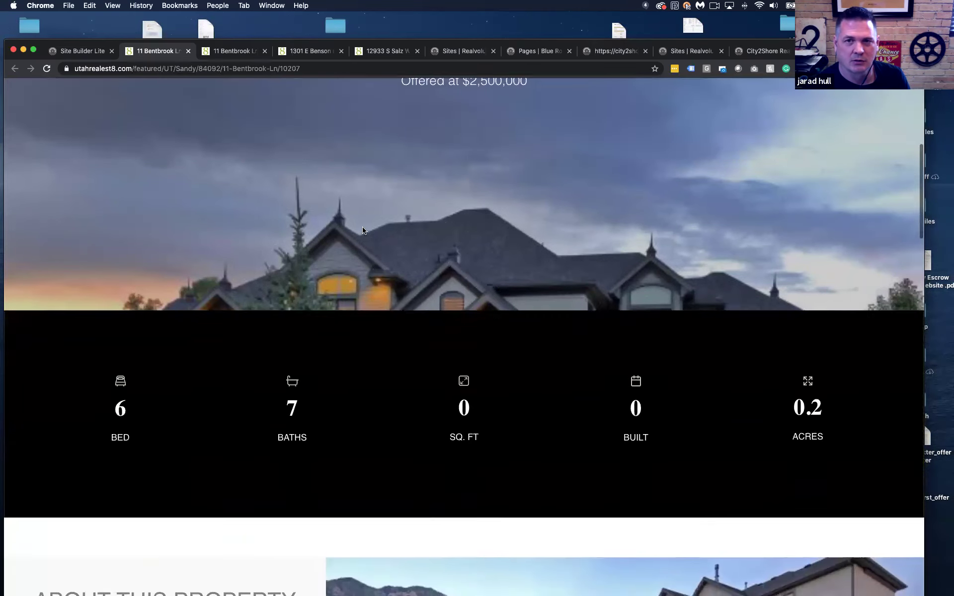
{"action": "scroll", "coordinate": [364, 226], "scroll_direction": "down", "scroll_amount": 5}
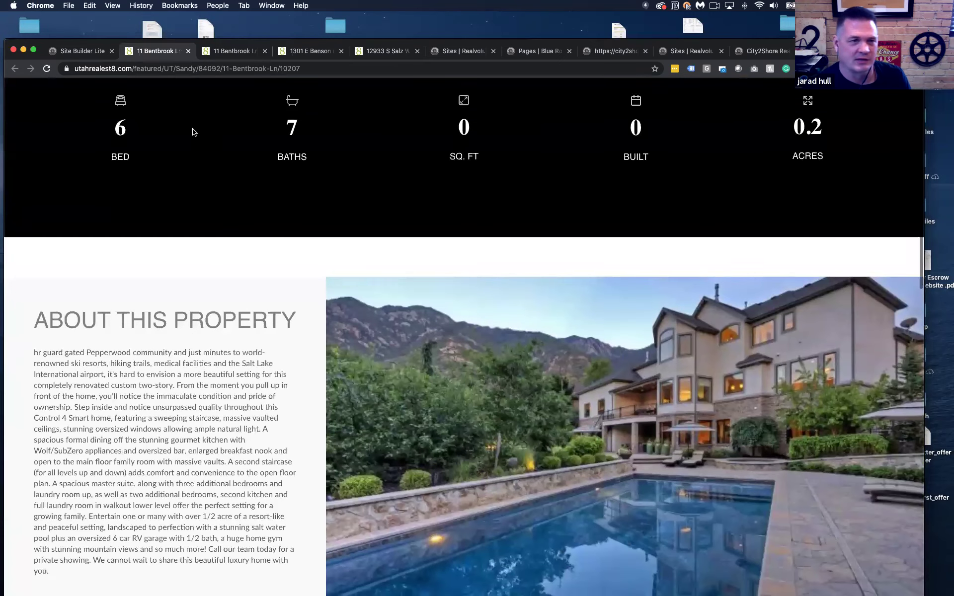
{"action": "left_click", "coordinate": [87, 53]}
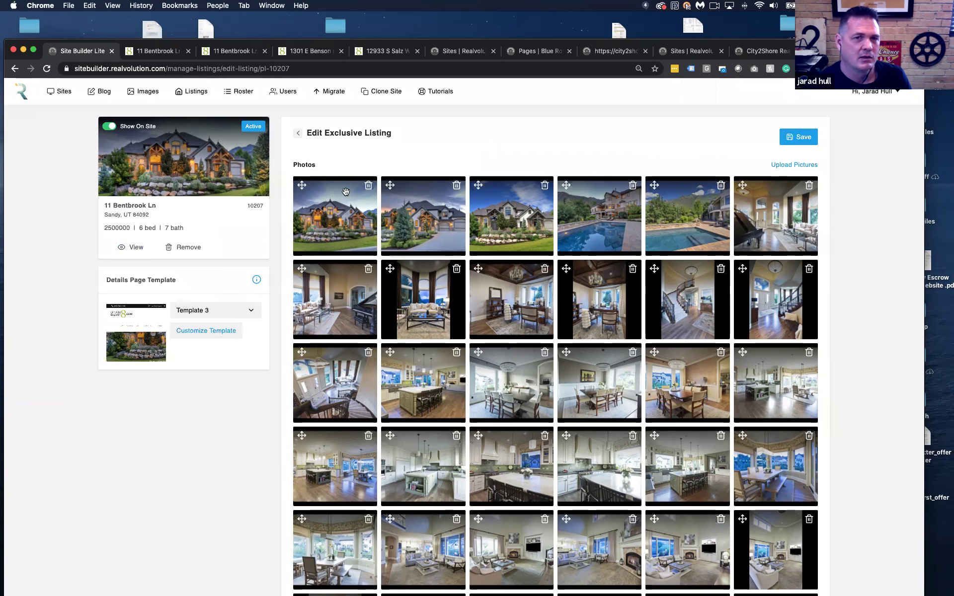
From the full Pages list, open the City2Shore Real Estate HOME page in the page editor
{"action": "left_click", "coordinate": [464, 51]}
{"action": "left_click", "coordinate": [522, 59]}
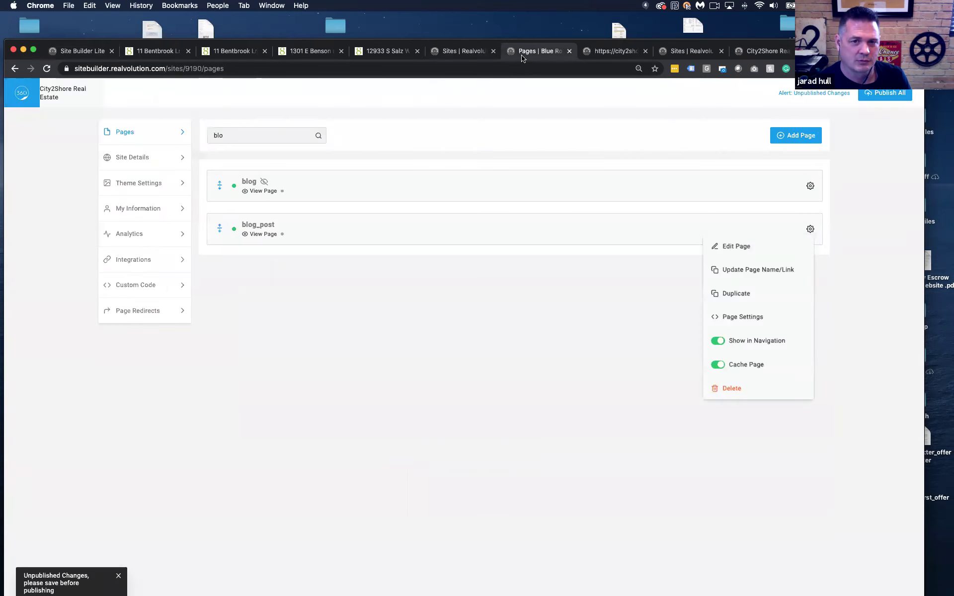
{"action": "left_click", "coordinate": [136, 143]}
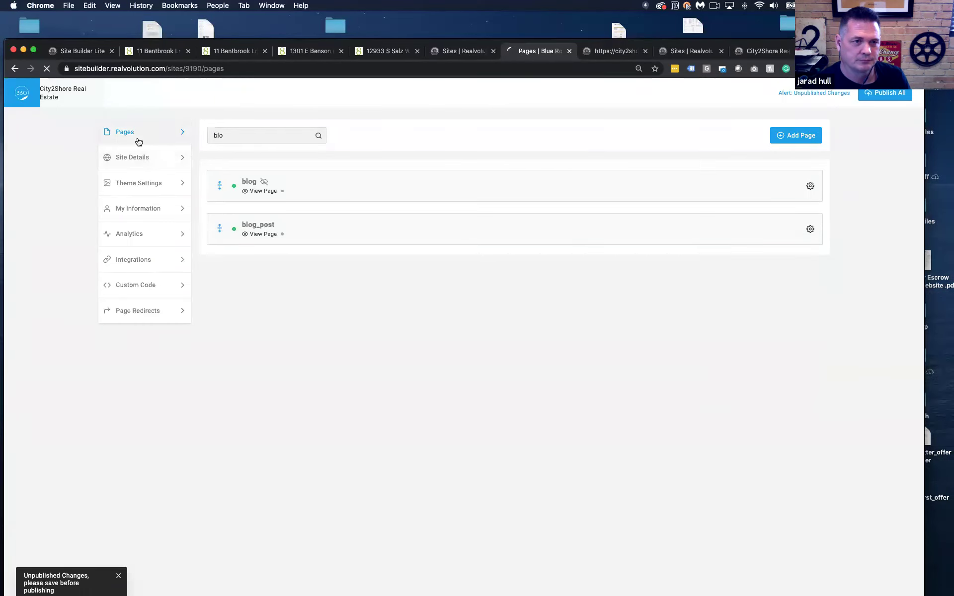
{"action": "left_click", "coordinate": [808, 191]}
{"action": "left_click", "coordinate": [751, 207]}
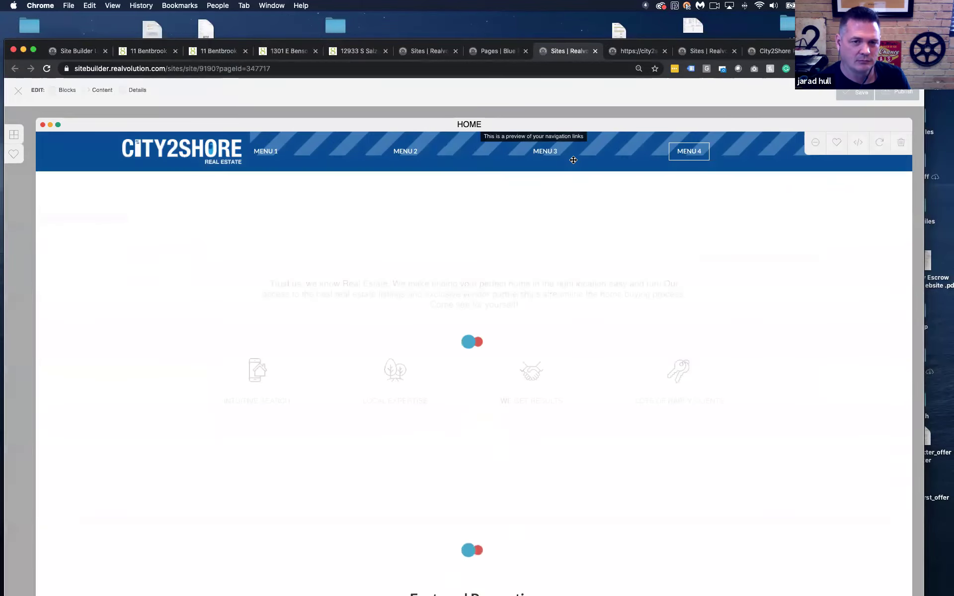
Add an Exclusive Properties listings block below the home page's feature icons
{"action": "scroll", "coordinate": [264, 287], "scroll_direction": "down", "scroll_amount": 5}
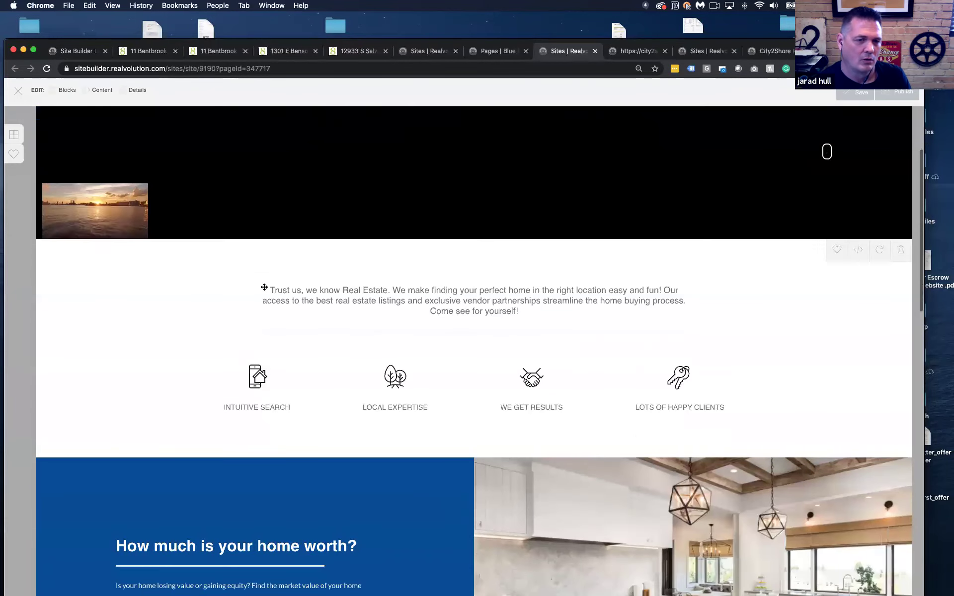
{"action": "scroll", "coordinate": [242, 273], "scroll_direction": "down", "scroll_amount": 3}
{"action": "left_click", "coordinate": [14, 134]}
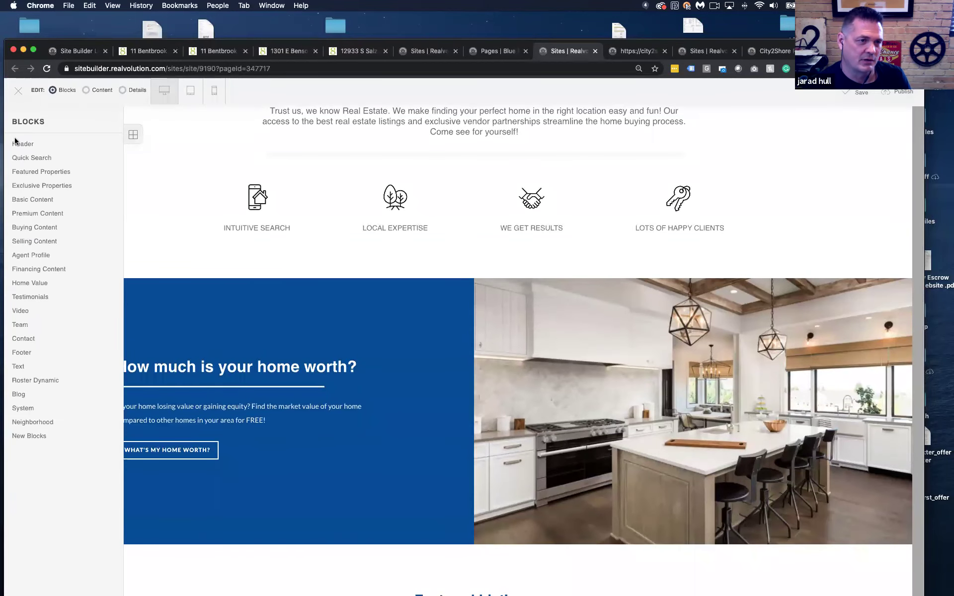
{"action": "left_click_drag", "start_coordinate": [40, 184], "coordinate": [174, 159]}
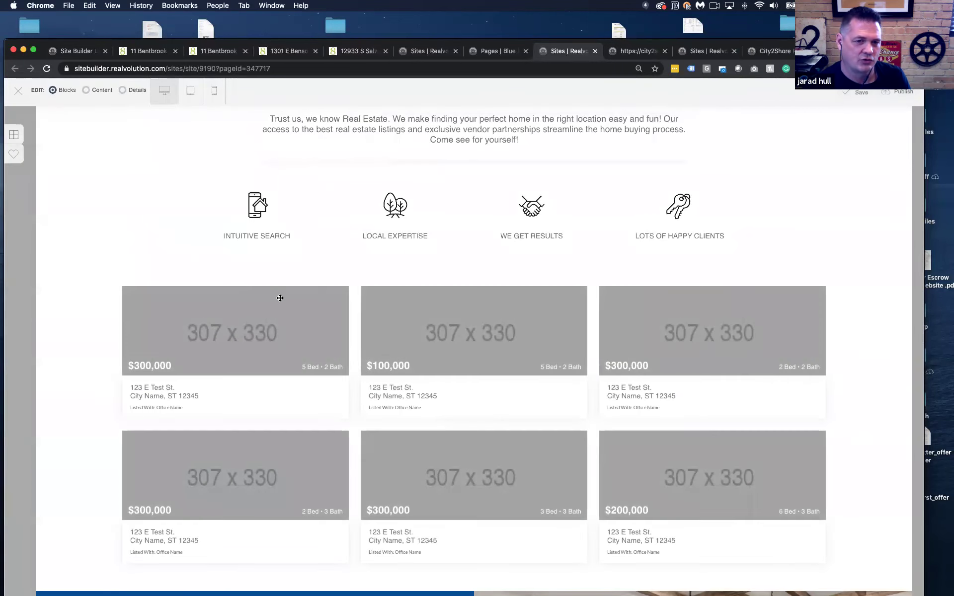
Place a Basic Content centered title block above the listings and switch to Content mode
{"action": "scroll", "coordinate": [324, 295], "scroll_direction": "down", "scroll_amount": 3}
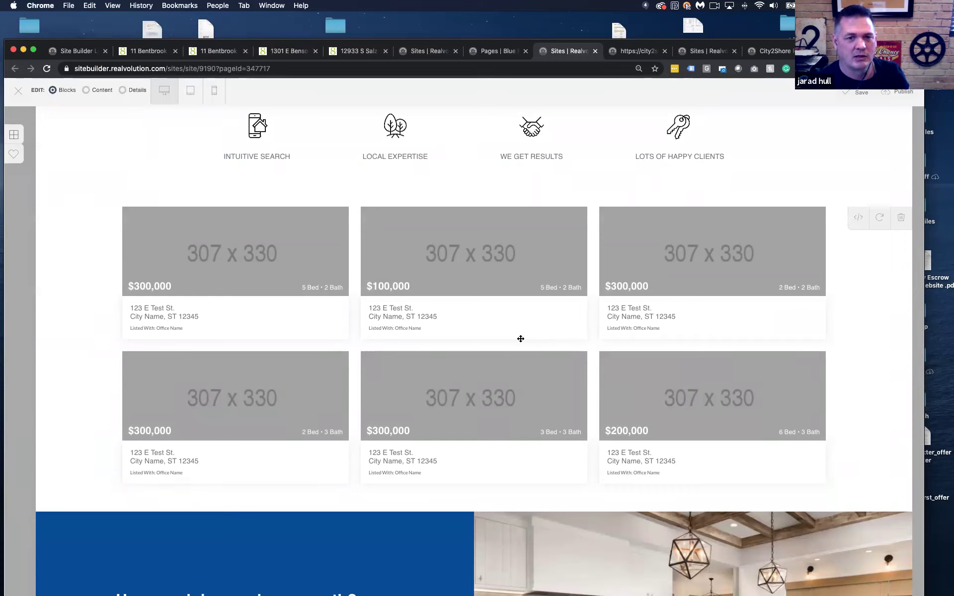
{"action": "left_click", "coordinate": [18, 139]}
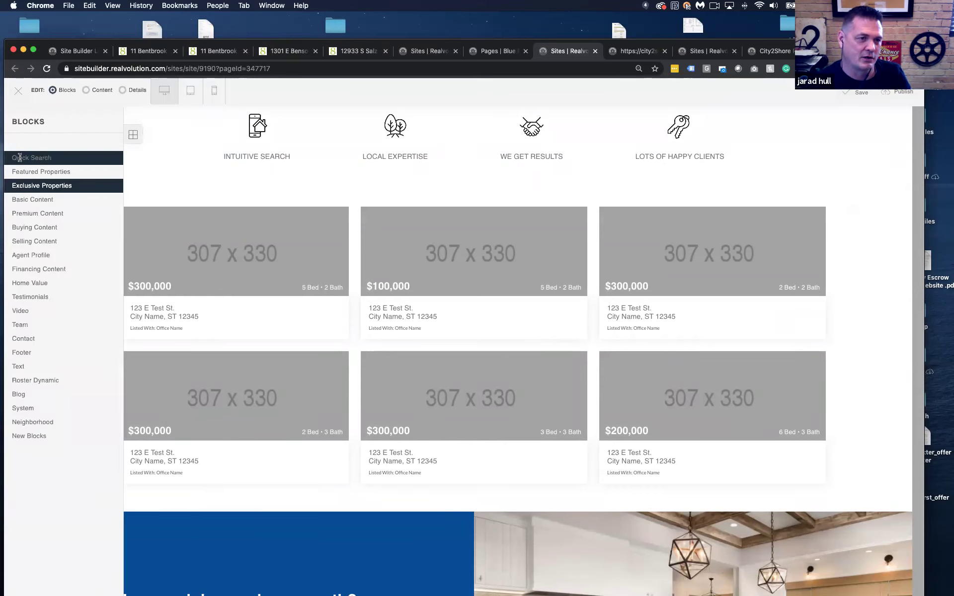
{"action": "left_click", "coordinate": [36, 196]}
{"action": "left_click_drag", "start_coordinate": [160, 219], "coordinate": [164, 139]}
{"action": "left_click", "coordinate": [86, 90]}
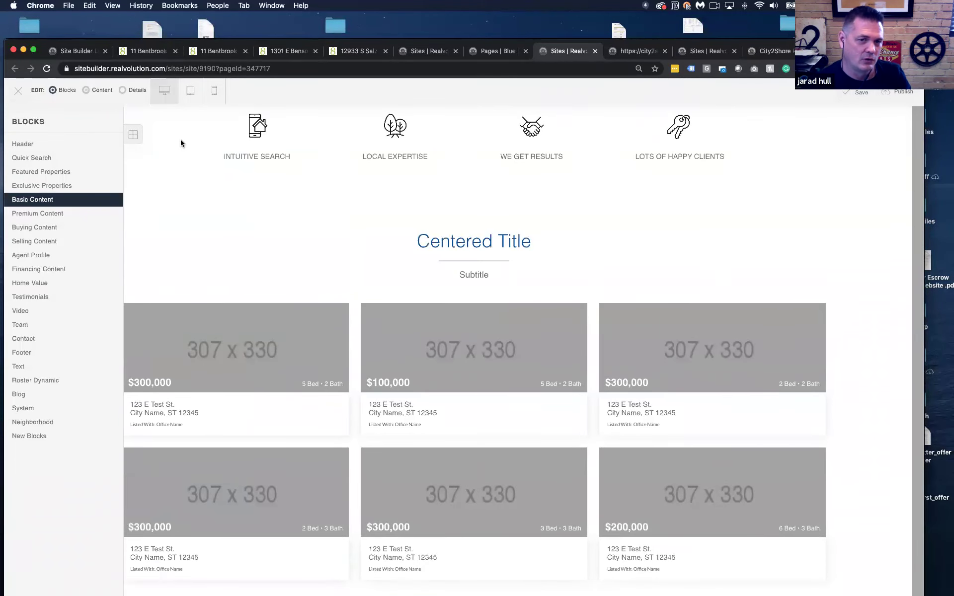
Replace the placeholder centered title above the listings grid with 'Exclusive LIstings'
{"action": "left_click", "coordinate": [469, 242]}
{"action": "left_click_drag", "start_coordinate": [404, 181], "coordinate": [357, 172]}
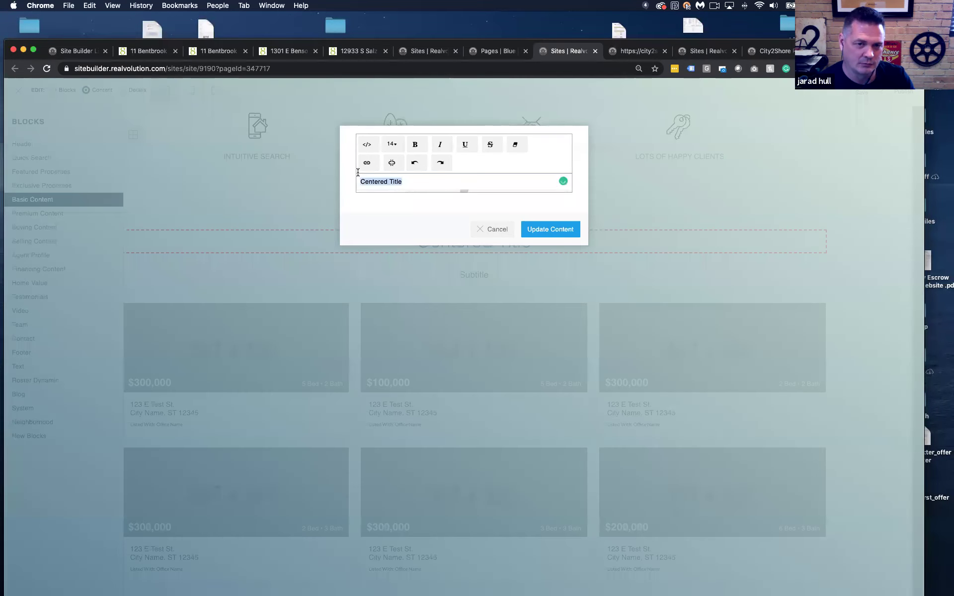
{"action": "type", "text": "Exclusive LIstings"}
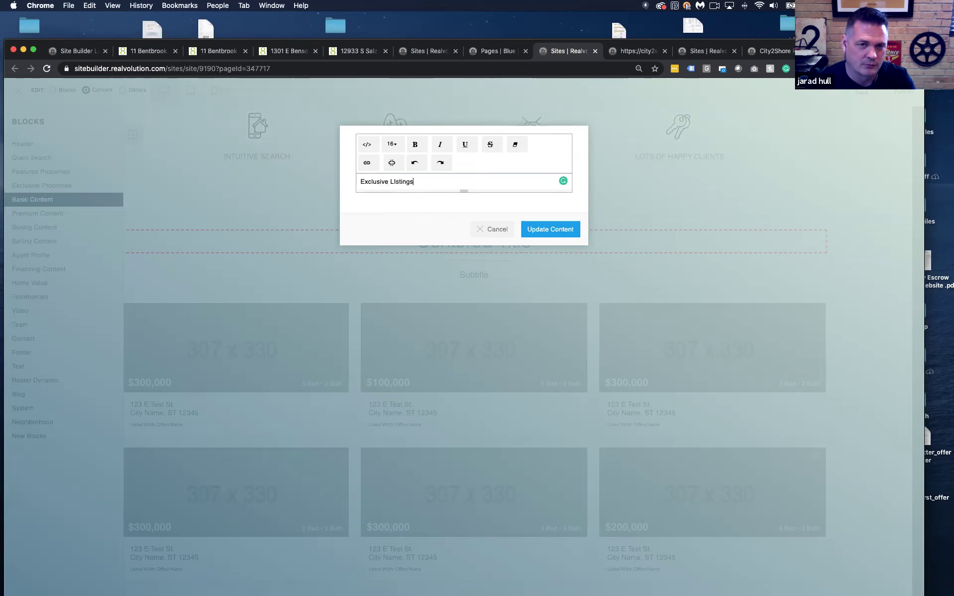
{"action": "left_click", "coordinate": [566, 234]}
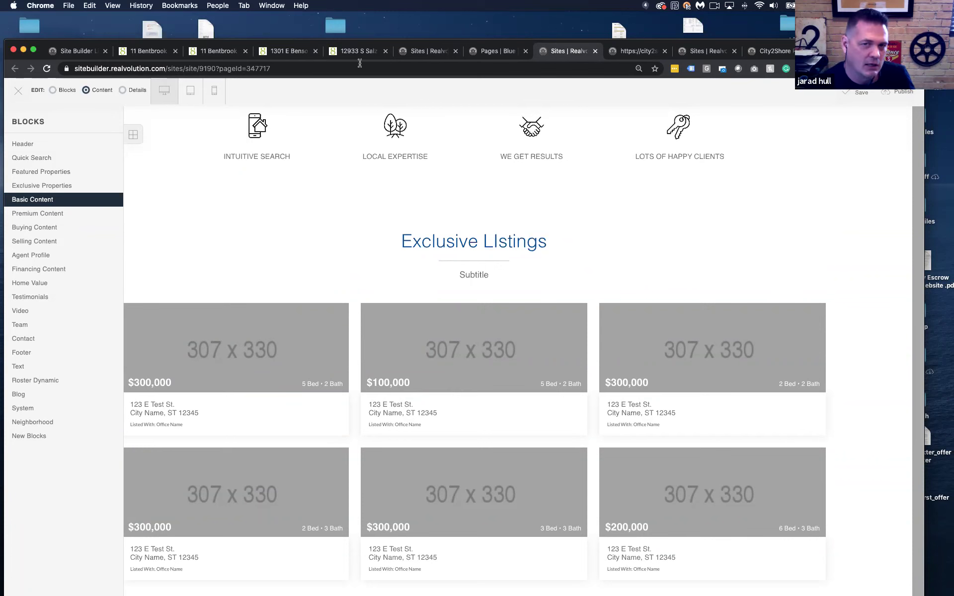
Go to the agent Roster page showing four agents, three enabled and one disabled
{"action": "left_click", "coordinate": [82, 51]}
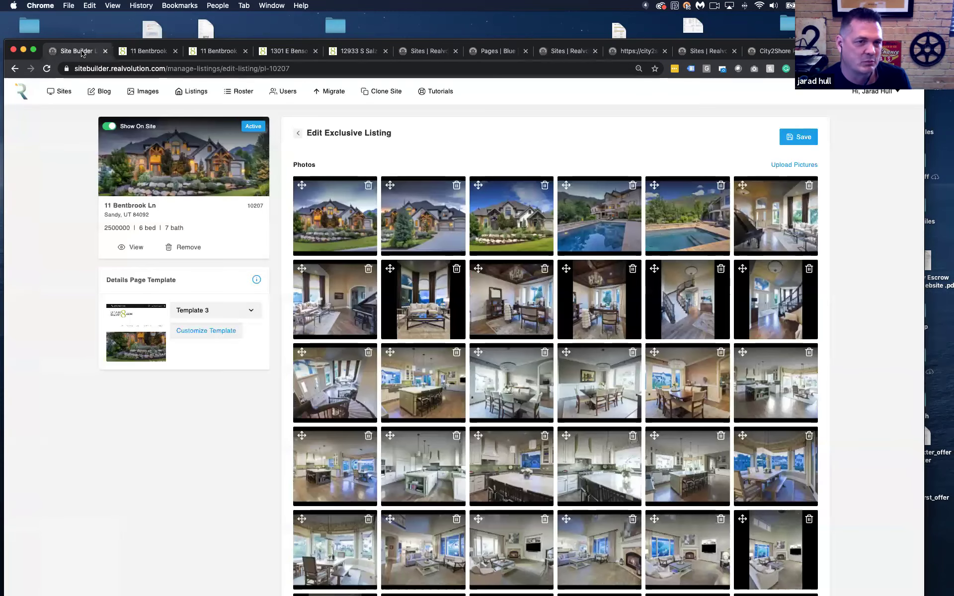
{"action": "left_click", "coordinate": [240, 96]}
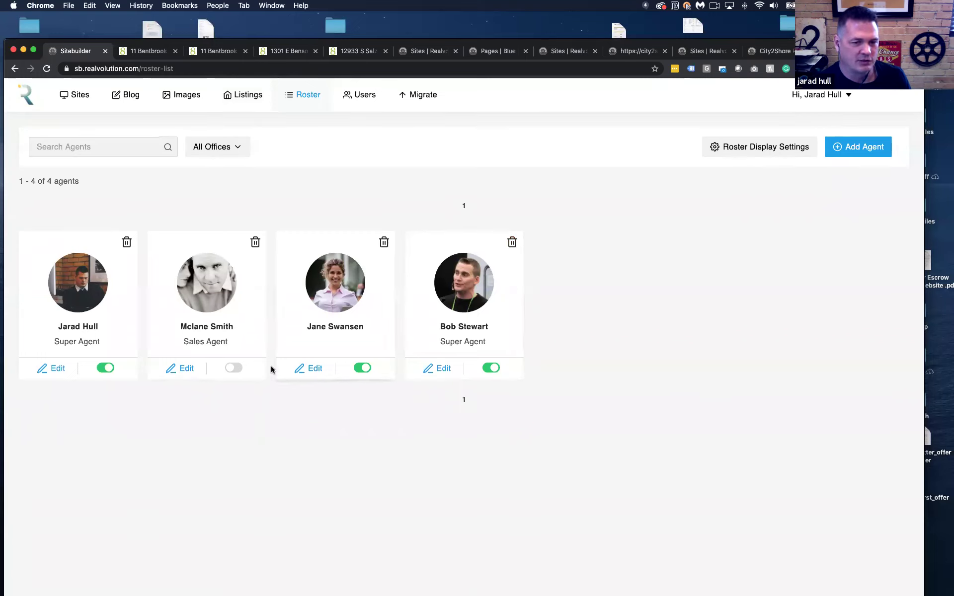
{"action": "left_click", "coordinate": [234, 368]}
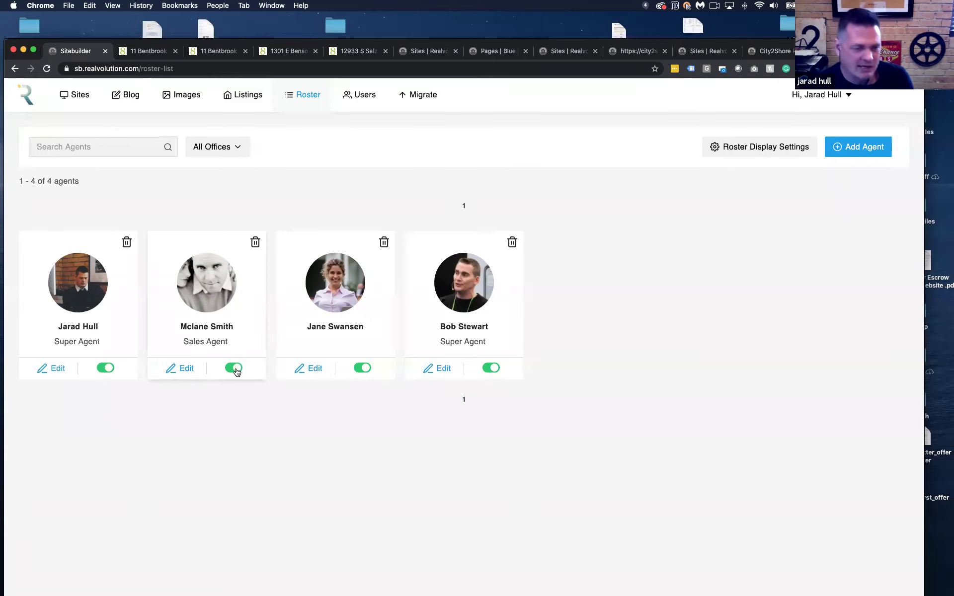
{"action": "left_click", "coordinate": [234, 368]}
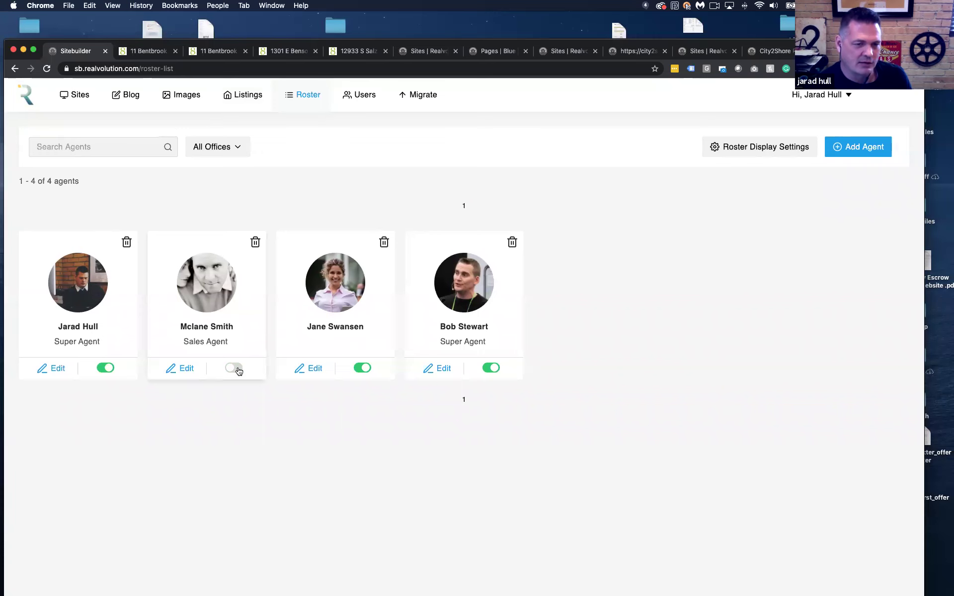
{"action": "left_click", "coordinate": [58, 369]}
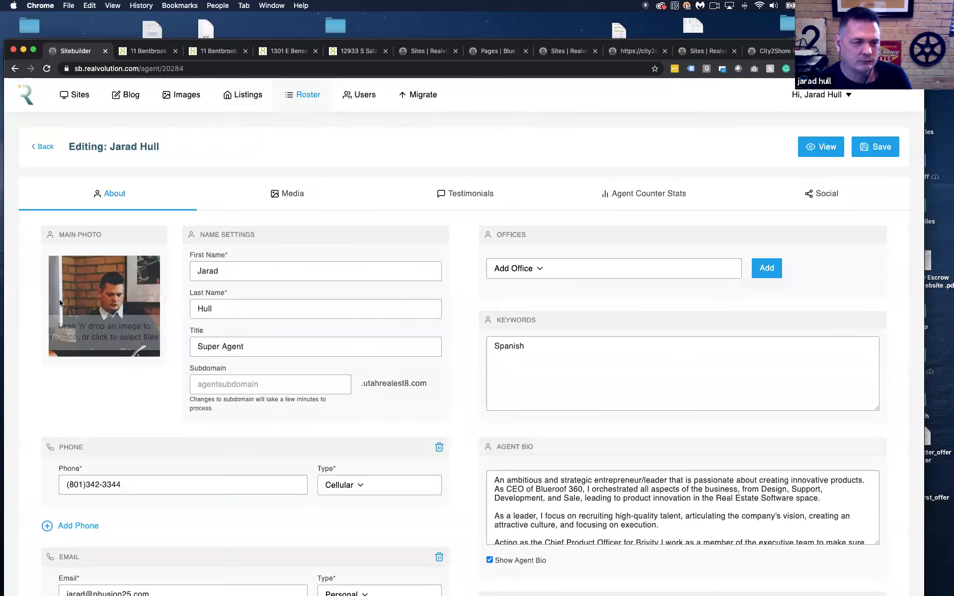
Scroll through the first agent's About details and check the Add Office choices without adding one
{"action": "scroll", "coordinate": [29, 301], "scroll_direction": "down", "scroll_amount": 2}
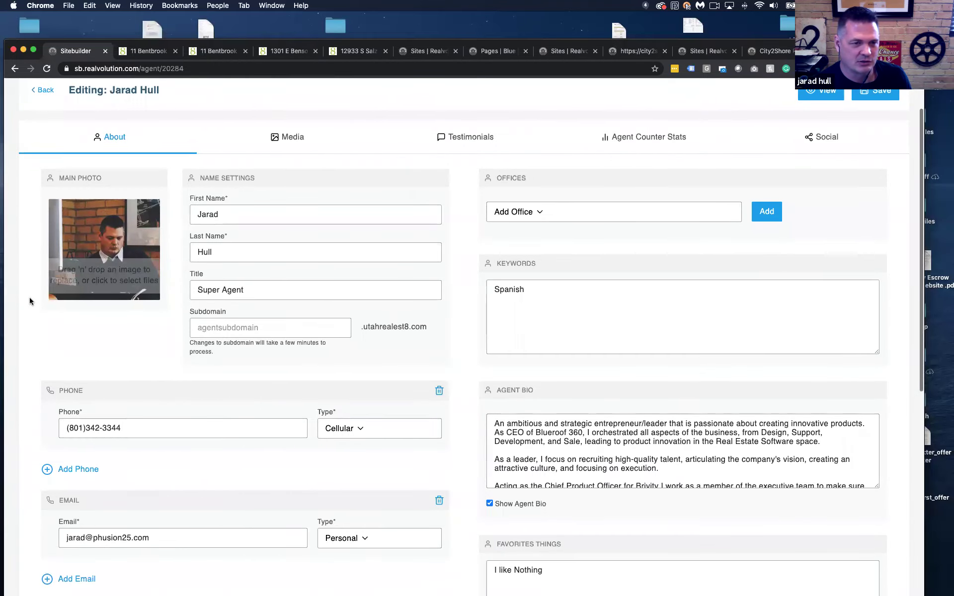
{"action": "scroll", "coordinate": [184, 277], "scroll_direction": "down", "scroll_amount": 5}
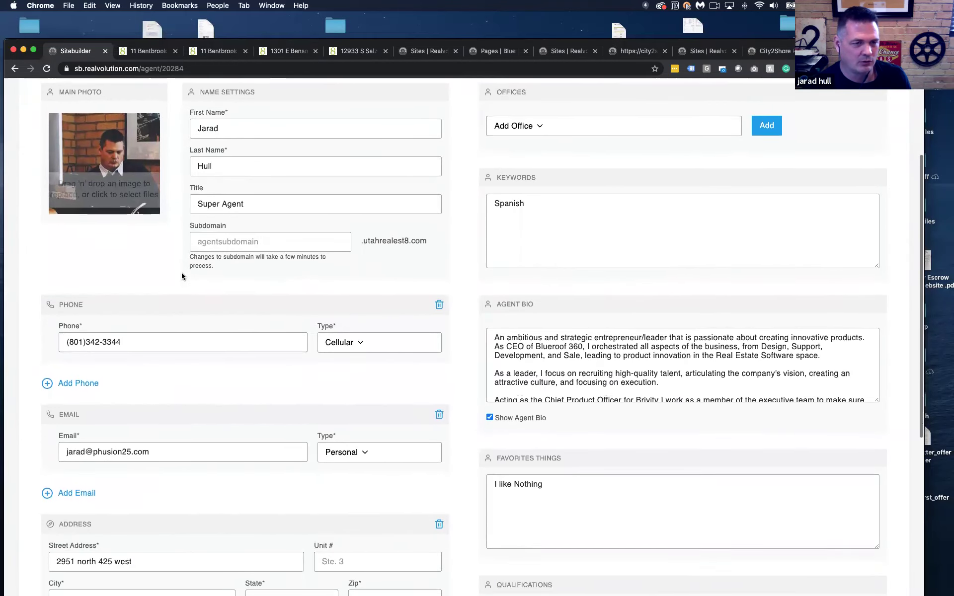
{"action": "scroll", "coordinate": [180, 272], "scroll_direction": "down", "scroll_amount": 6}
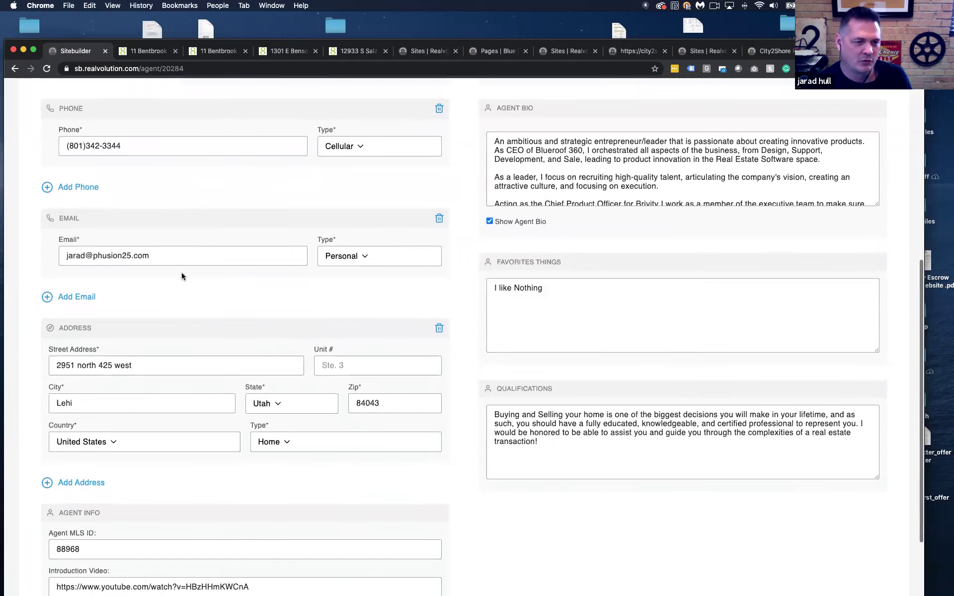
{"action": "scroll", "coordinate": [181, 272], "scroll_direction": "up", "scroll_amount": 12}
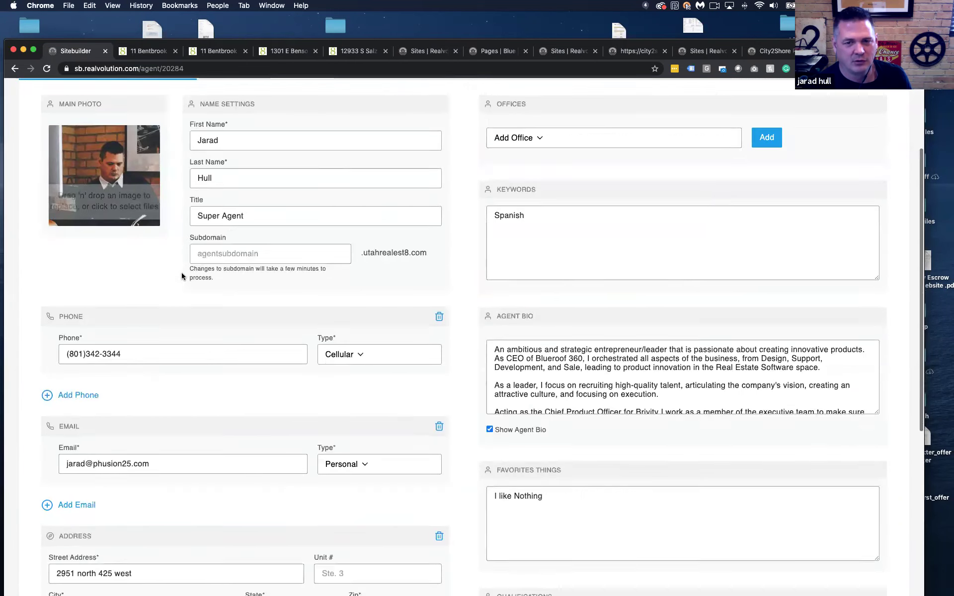
{"action": "scroll", "coordinate": [632, 268], "scroll_direction": "down", "scroll_amount": 1}
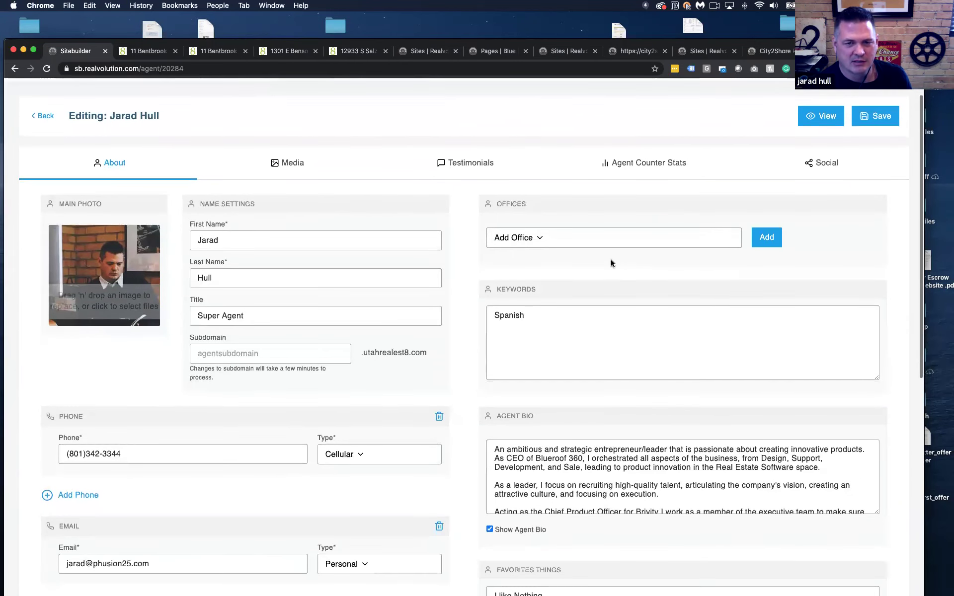
{"action": "left_click", "coordinate": [568, 240]}
{"action": "left_click", "coordinate": [569, 241]}
Select the Spanish keyword, then bring up the agent's Media gallery of seven photos
{"action": "scroll", "coordinate": [560, 251], "scroll_direction": "down", "scroll_amount": 3}
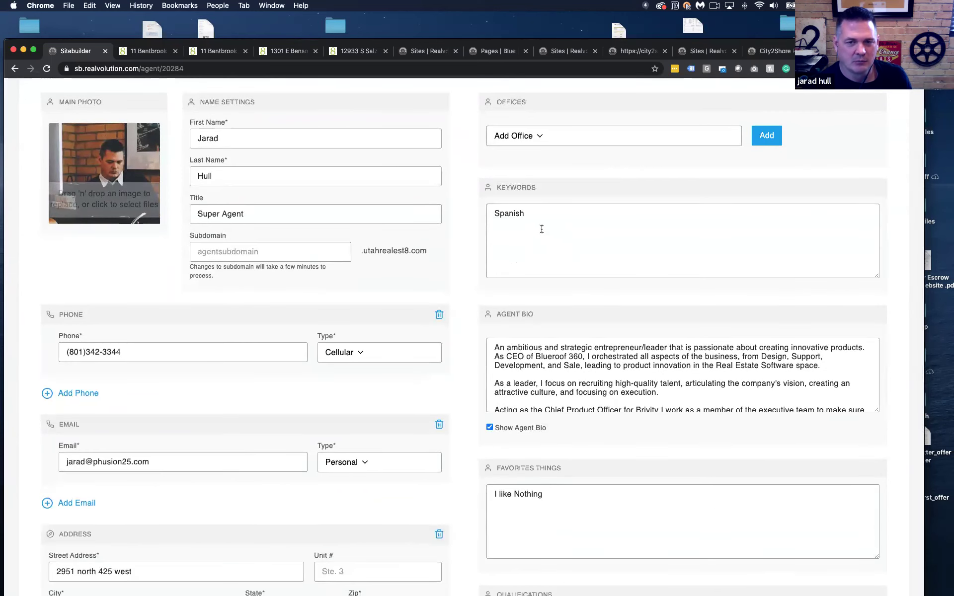
{"action": "left_click_drag", "start_coordinate": [541, 229], "coordinate": [441, 206]}
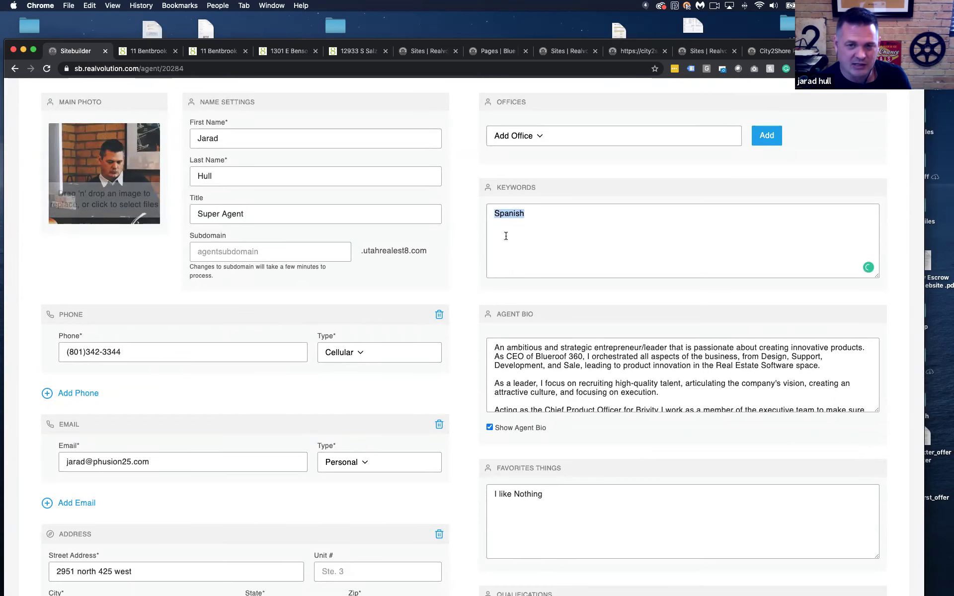
{"action": "scroll", "coordinate": [506, 236], "scroll_direction": "down", "scroll_amount": 3}
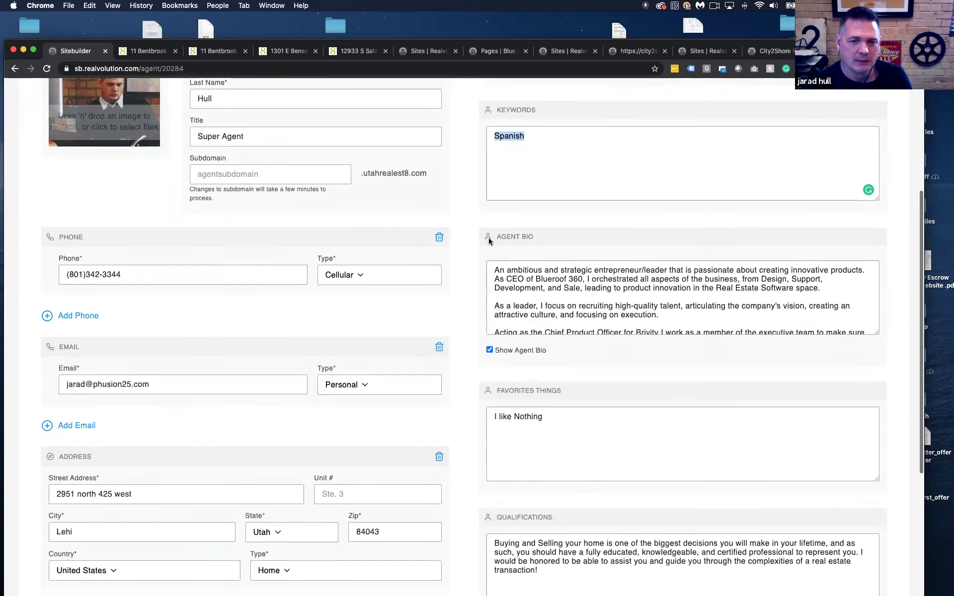
{"action": "scroll", "coordinate": [525, 251], "scroll_direction": "down", "scroll_amount": 3}
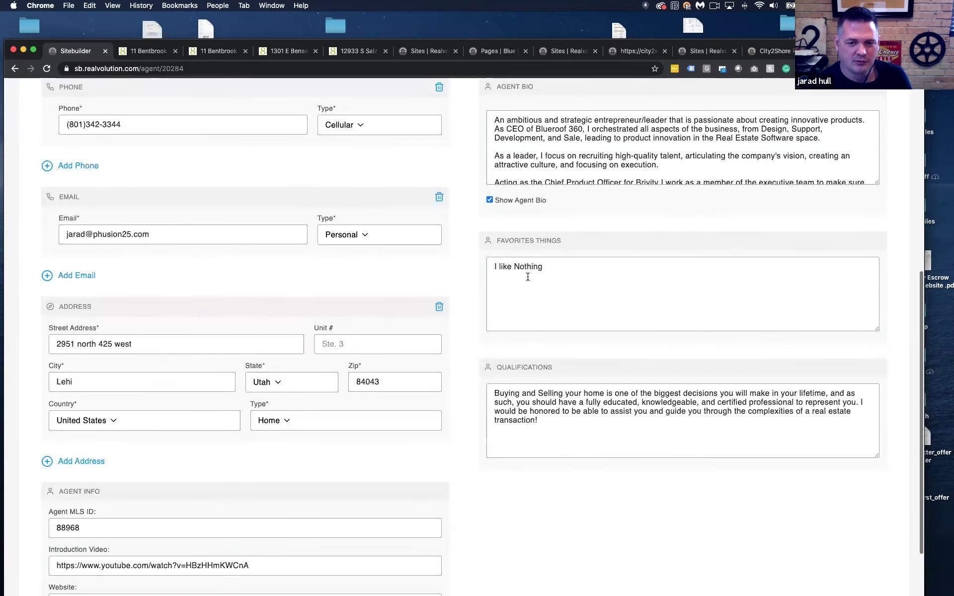
{"action": "scroll", "coordinate": [527, 363], "scroll_direction": "up", "scroll_amount": 10}
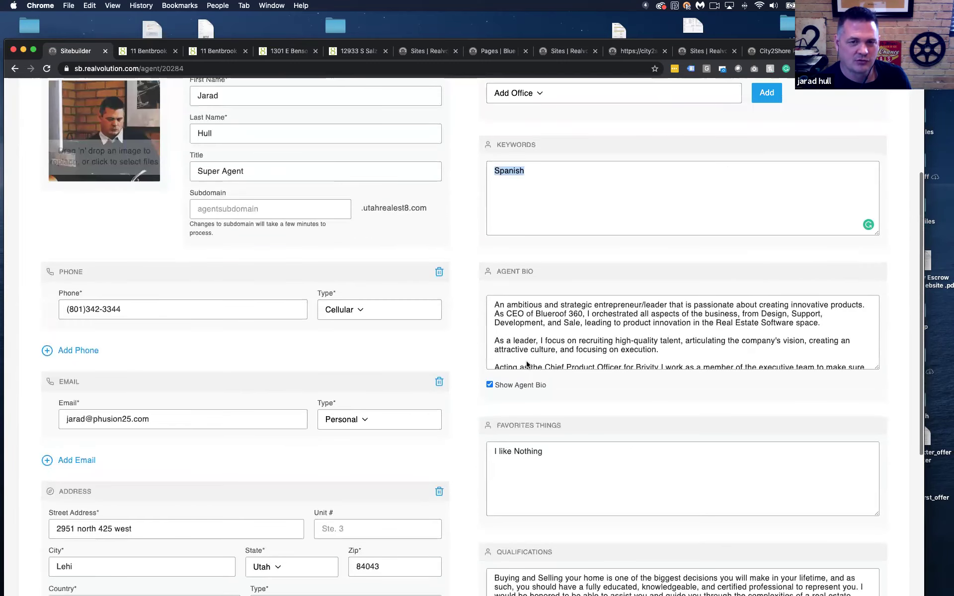
{"action": "left_click", "coordinate": [290, 195]}
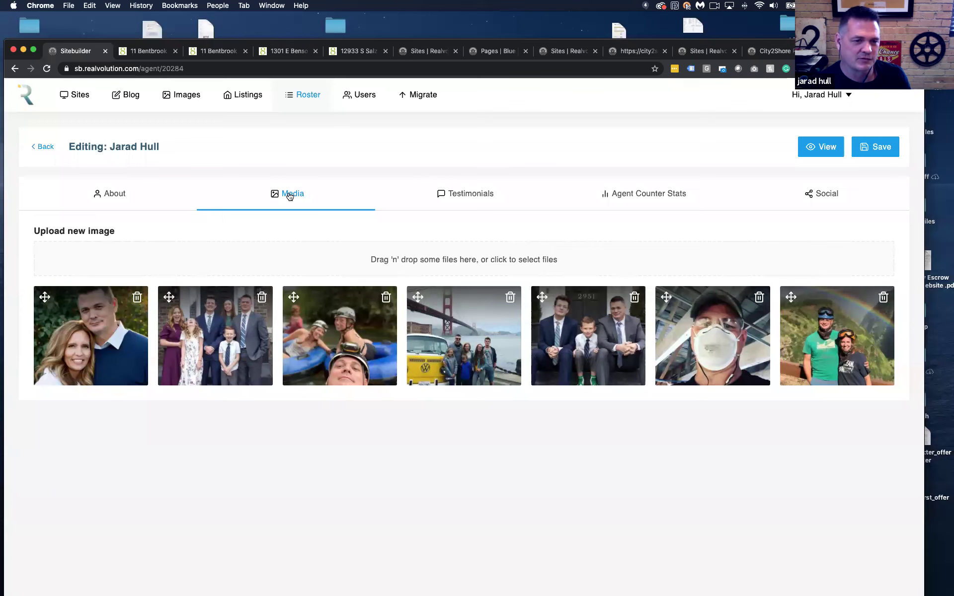
Review the three testimonials, then show counter stats: 10 years, $10 million sales, 200 homes sold
{"action": "left_click", "coordinate": [467, 195]}
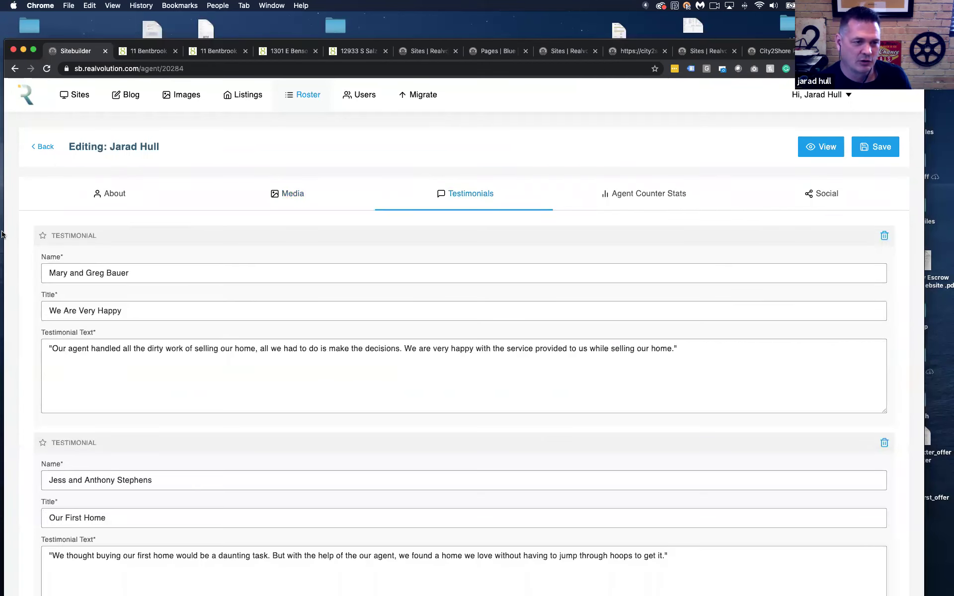
{"action": "scroll", "coordinate": [23, 239], "scroll_direction": "down", "scroll_amount": 6}
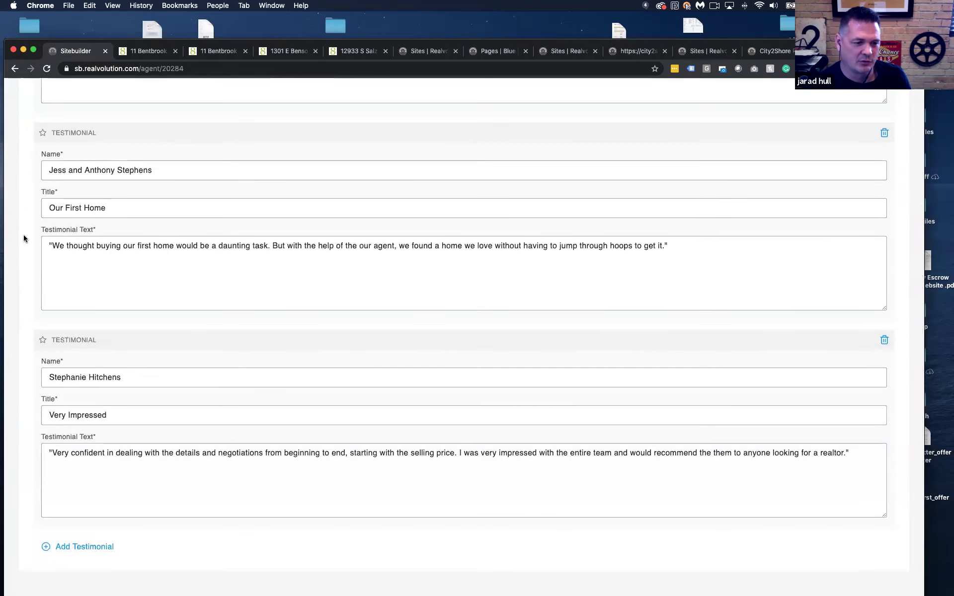
{"action": "scroll", "coordinate": [23, 238], "scroll_direction": "up", "scroll_amount": 6}
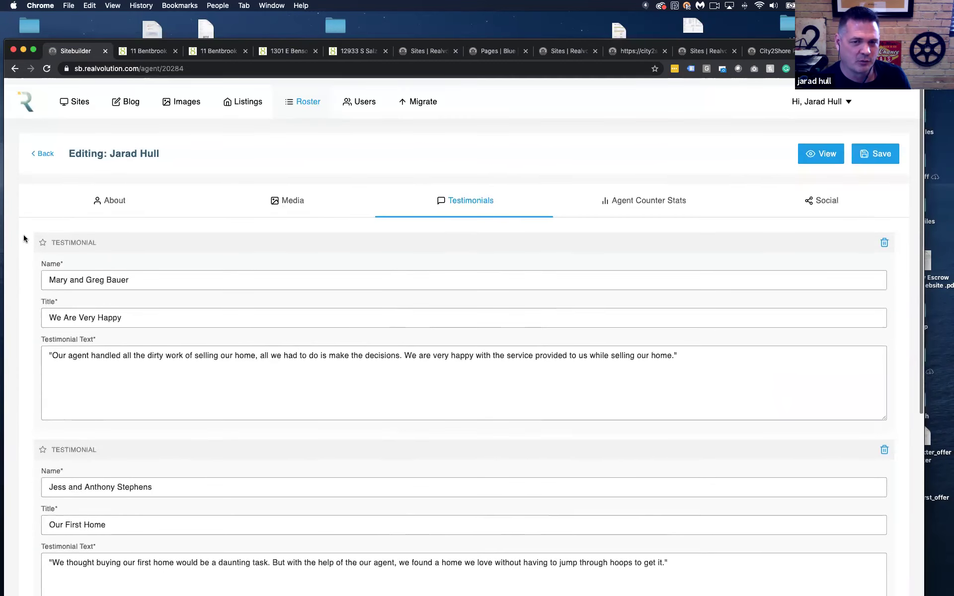
{"action": "left_click", "coordinate": [653, 196]}
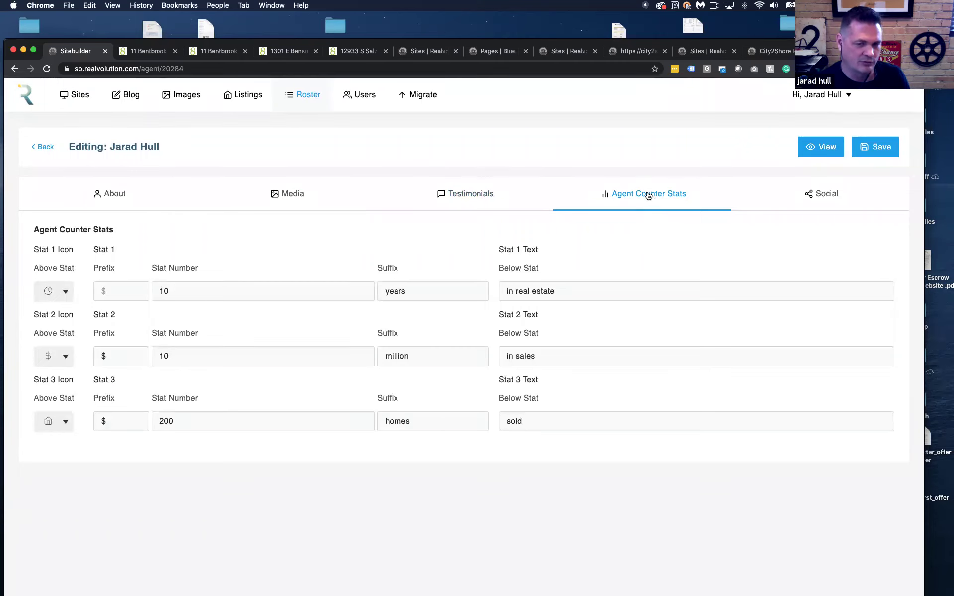
Check the agent's Social links, then return to the Sites list with Utah Realestate and Template Avenues
{"action": "left_click", "coordinate": [820, 199]}
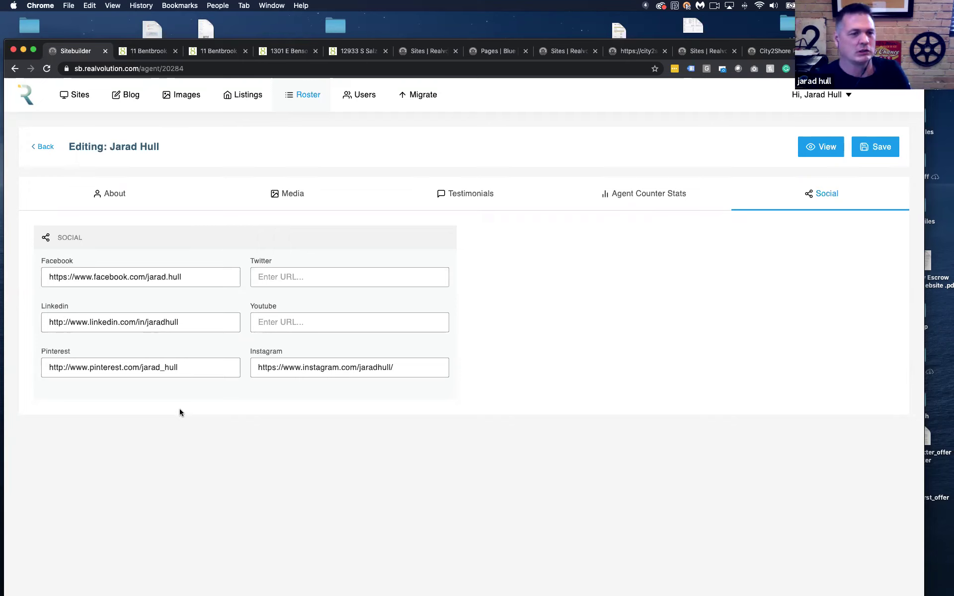
{"action": "left_click", "coordinate": [58, 97]}
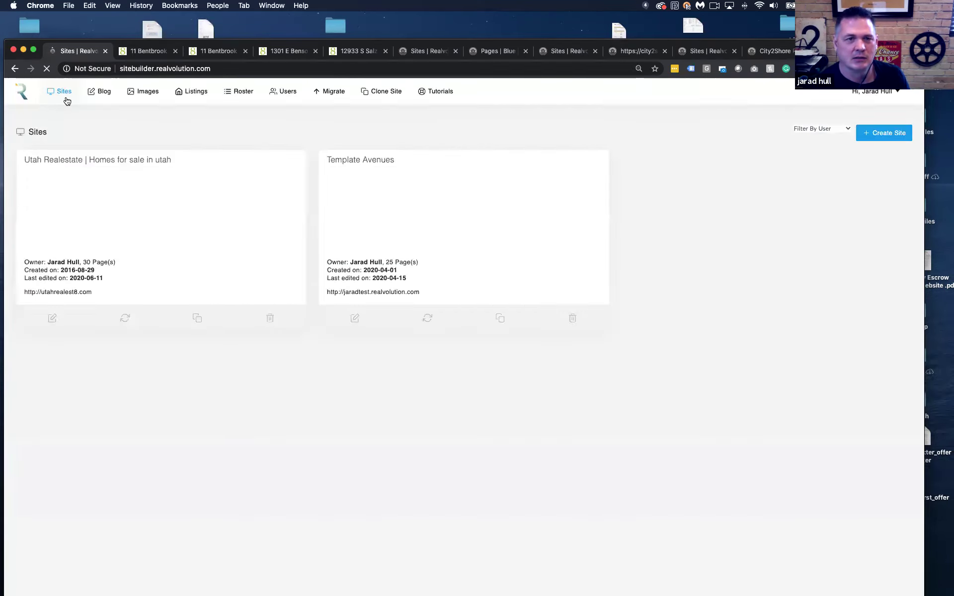